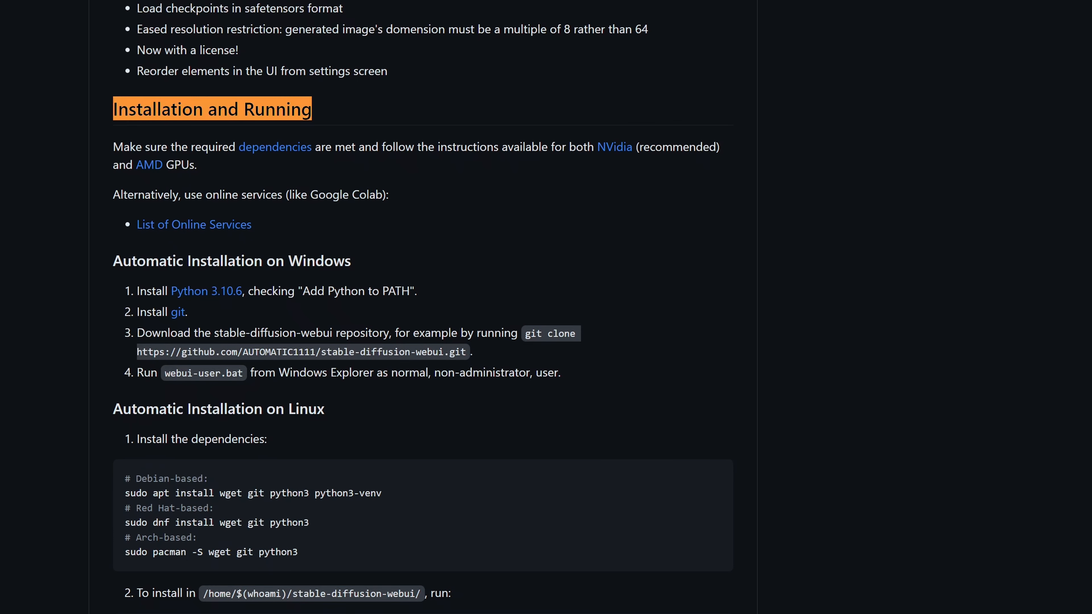
- Open the git download link and copy the git clone command for the stable-diffusion-webui repository from the Windows installation instructions
{"action": "left_click", "coordinate": [177, 312]}
{"action": "left_click_drag", "start_coordinate": [526, 334], "coordinate": [505, 346]}
{"action": "key", "text": "ctrl+c"}
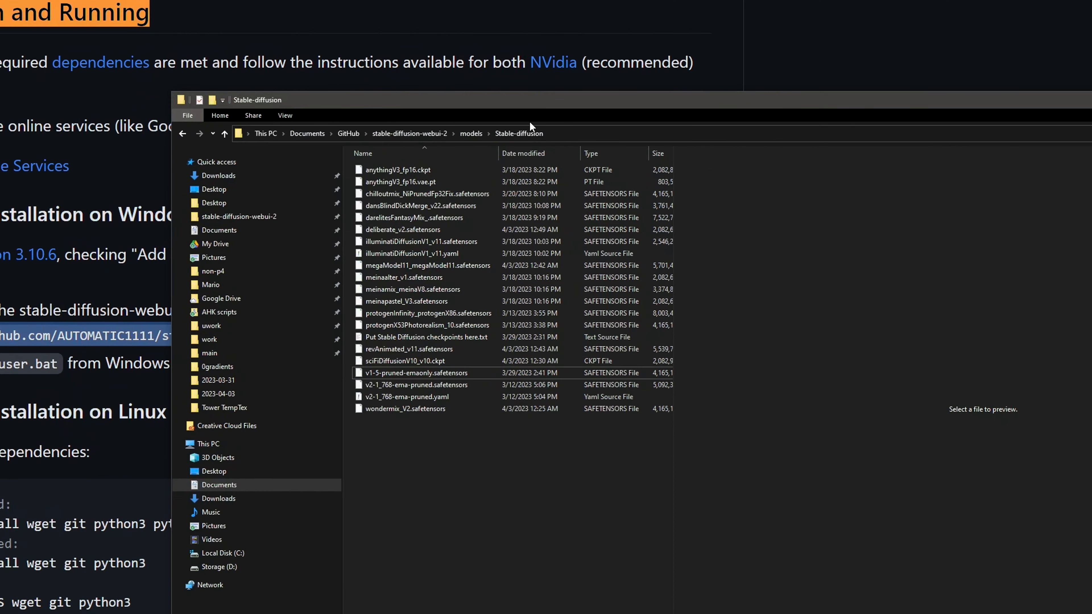
- Go to the GitHub folder inside Documents in File Explorer and open a command prompt in that folder
{"action": "left_click", "coordinate": [349, 133]}
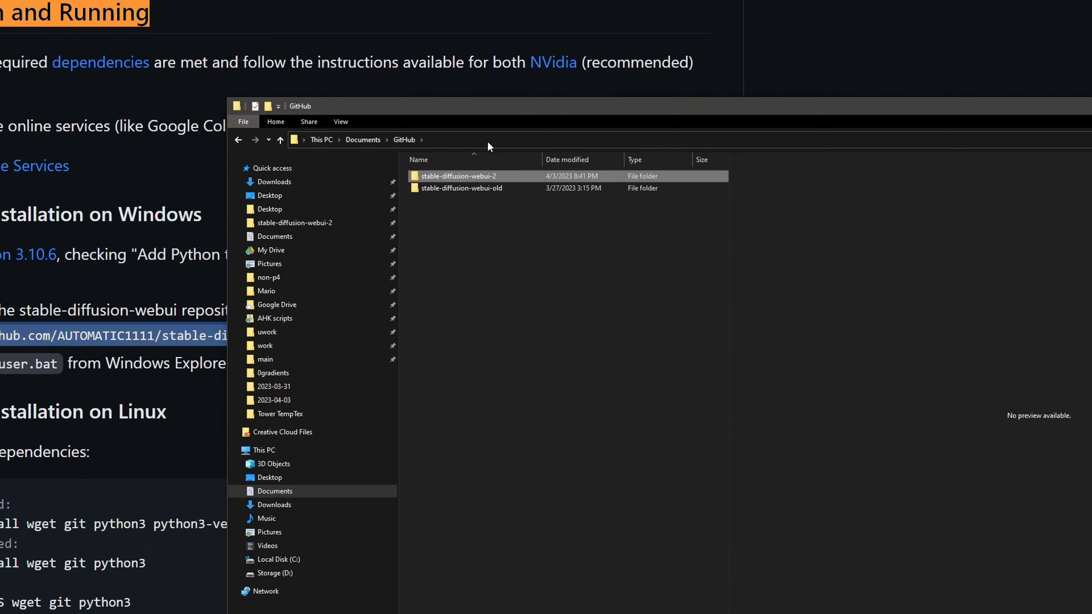
{"action": "left_click", "coordinate": [476, 139]}
{"action": "left_click", "coordinate": [492, 236]}
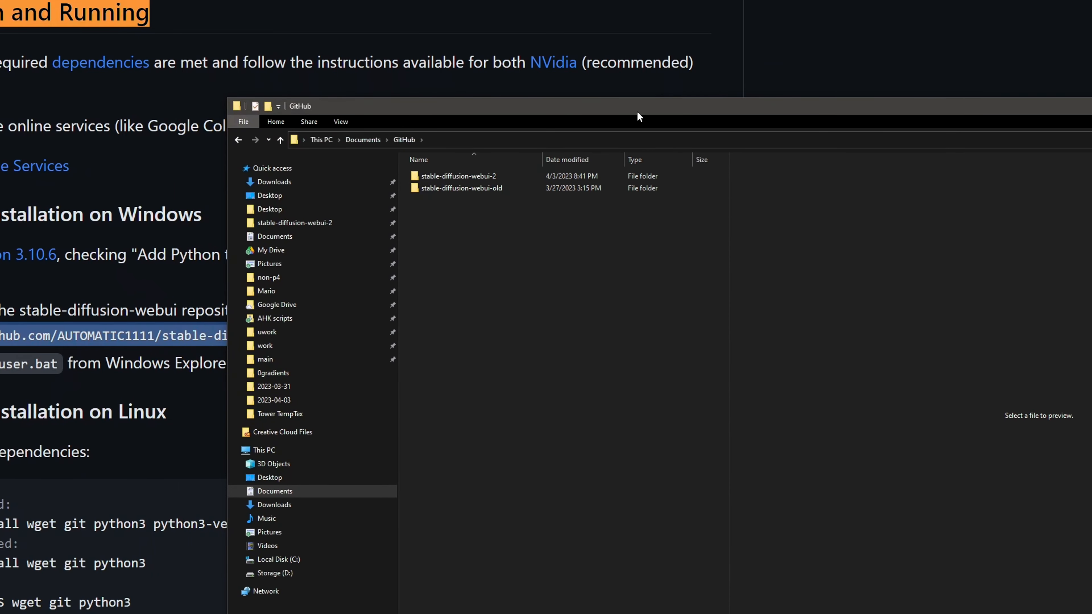
{"action": "left_click_drag", "start_coordinate": [637, 112], "coordinate": [682, 92]}
{"action": "right_click", "coordinate": [580, 259]}
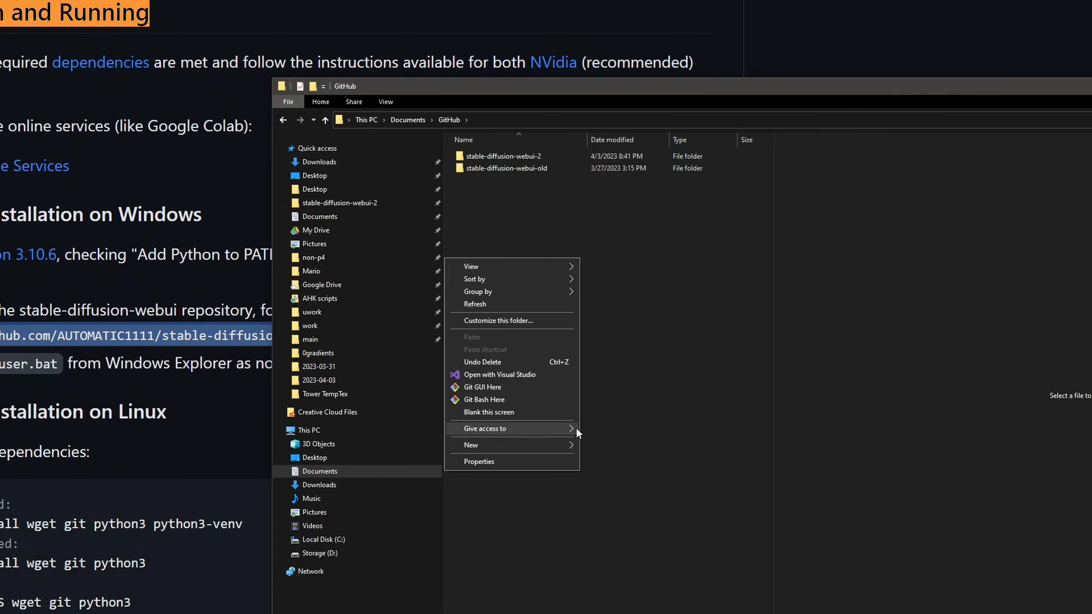
{"action": "left_click", "coordinate": [563, 116]}
{"action": "type", "text": "cmd"}
{"action": "key", "text": "Return"}
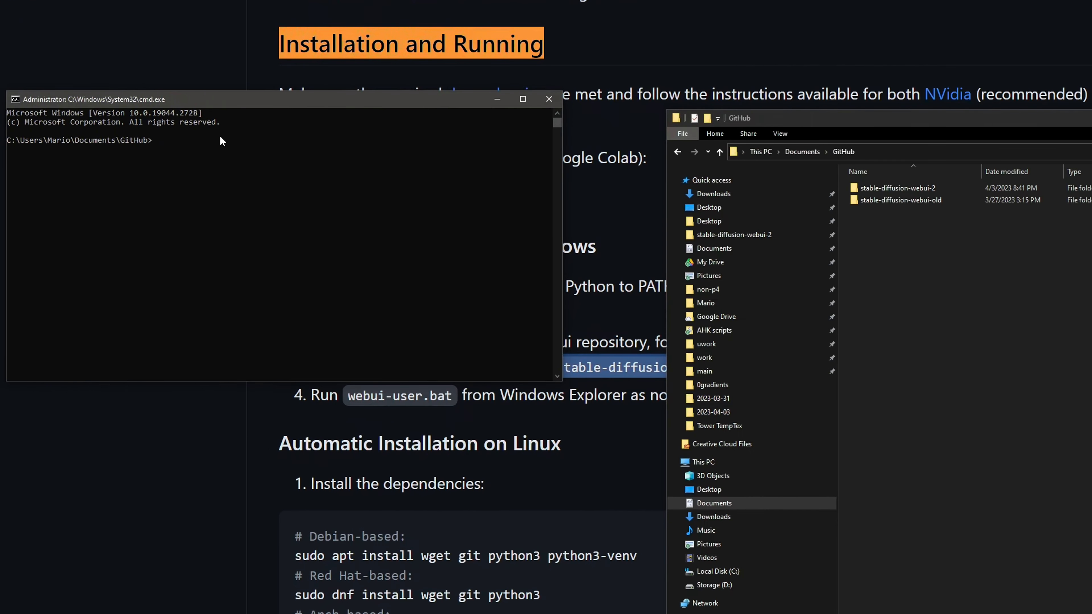
- Clone the stable-diffusion-webui repository into the GitHub folder with the copied command and close the command prompt
{"action": "key", "text": "ctrl+v"}
{"action": "key", "text": "Return"}
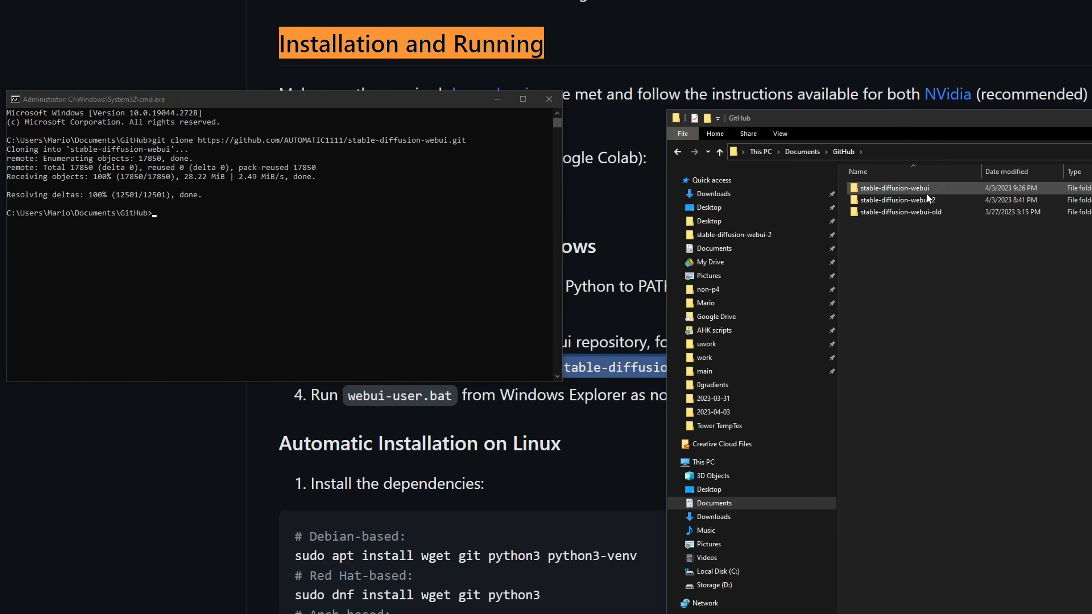
{"action": "left_click", "coordinate": [549, 99]}
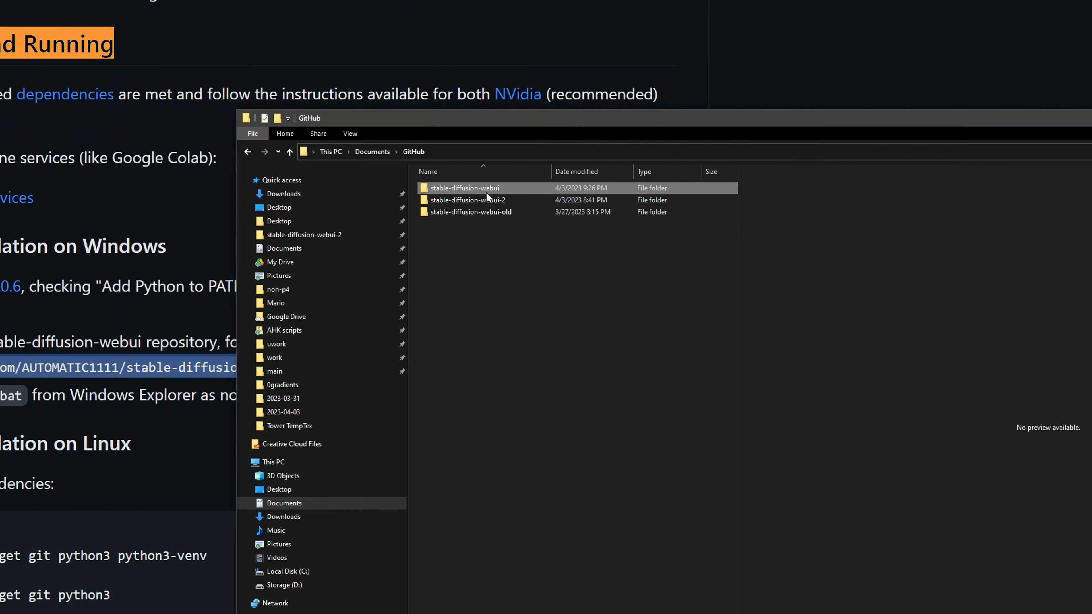
- Open webui-user.bat from the stable-diffusion-webui folder in the code editor and set COMMANDLINE_ARGS to --xformers --medvram
{"action": "double_click", "coordinate": [486, 192]}
{"action": "left_click", "coordinate": [415, 541]}
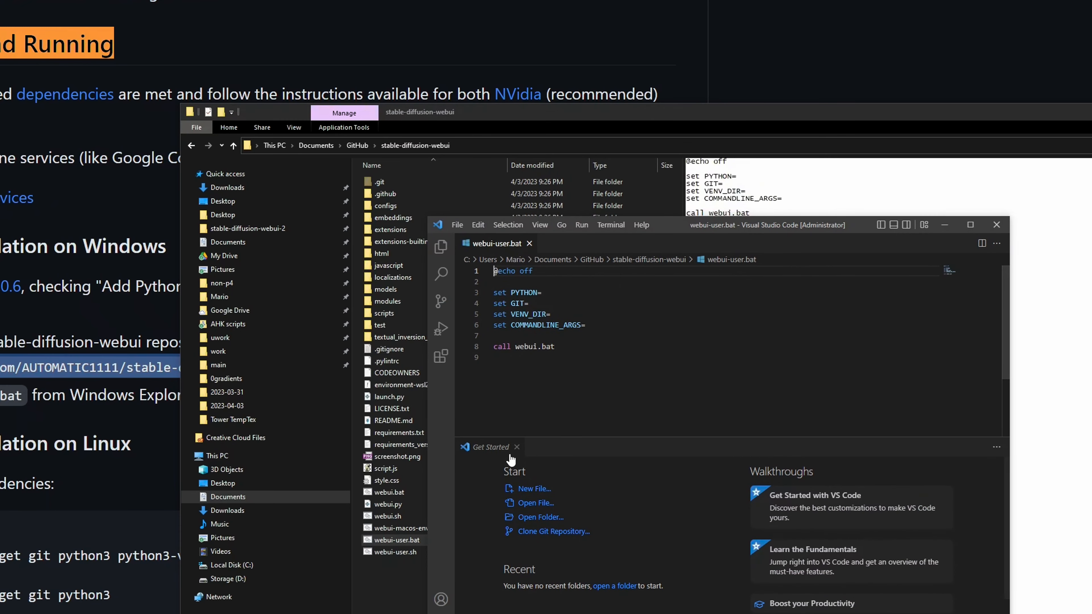
{"action": "left_click", "coordinate": [760, 441]}
{"action": "type", "text": "--xformers --medvram"}
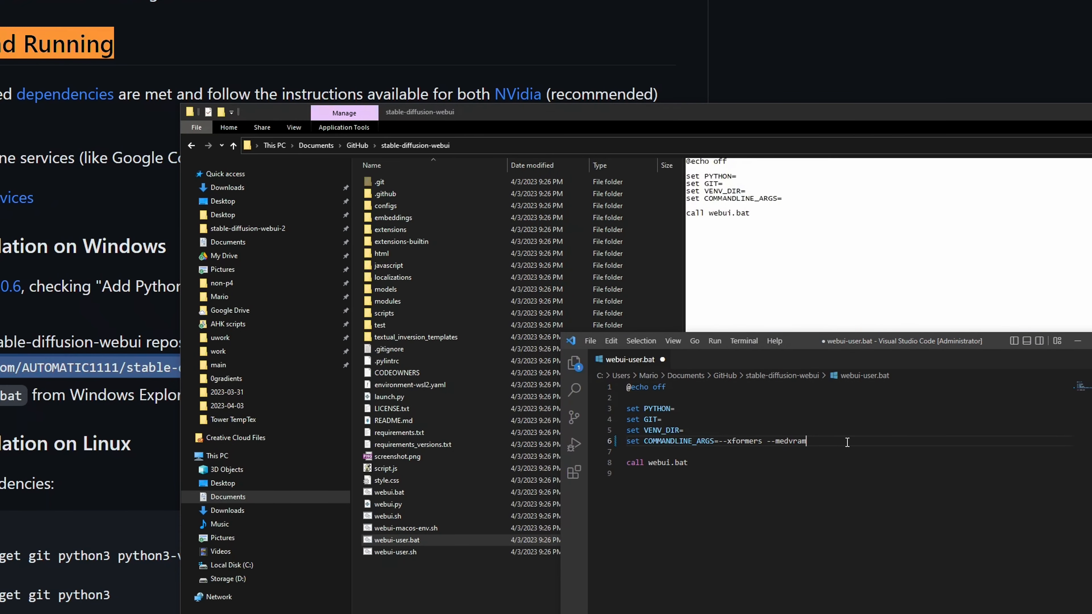
{"action": "left_click_drag", "start_coordinate": [763, 441], "coordinate": [733, 443]}
{"action": "left_click_drag", "start_coordinate": [766, 442], "coordinate": [825, 442]}
{"action": "left_click", "coordinate": [842, 441]}
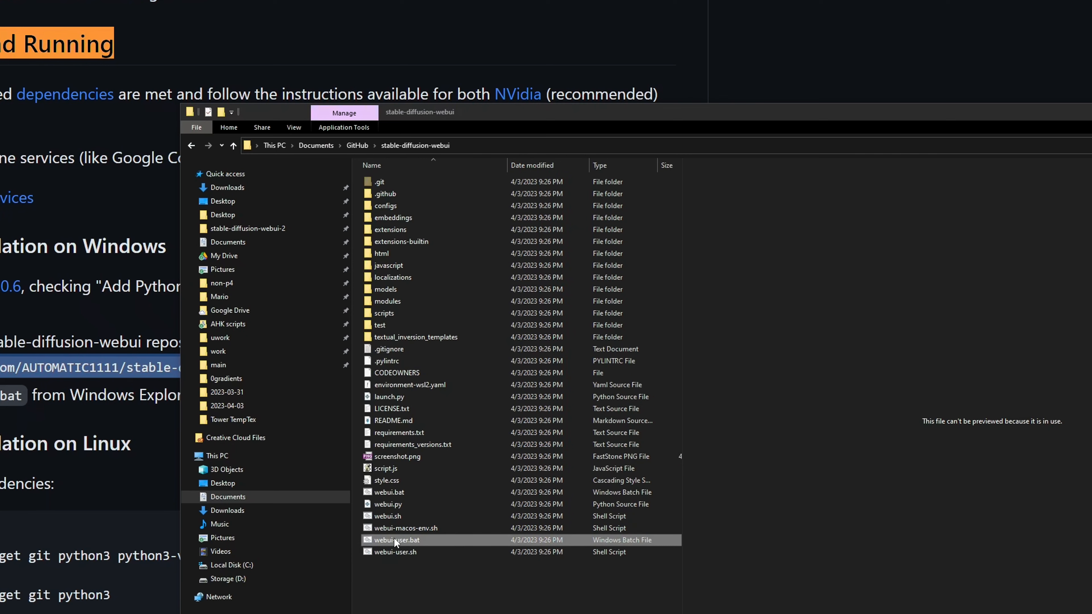
- Run webui-user.bat to start the installation and open the Stable-diffusion folder inside models
{"action": "double_click", "coordinate": [394, 540]}
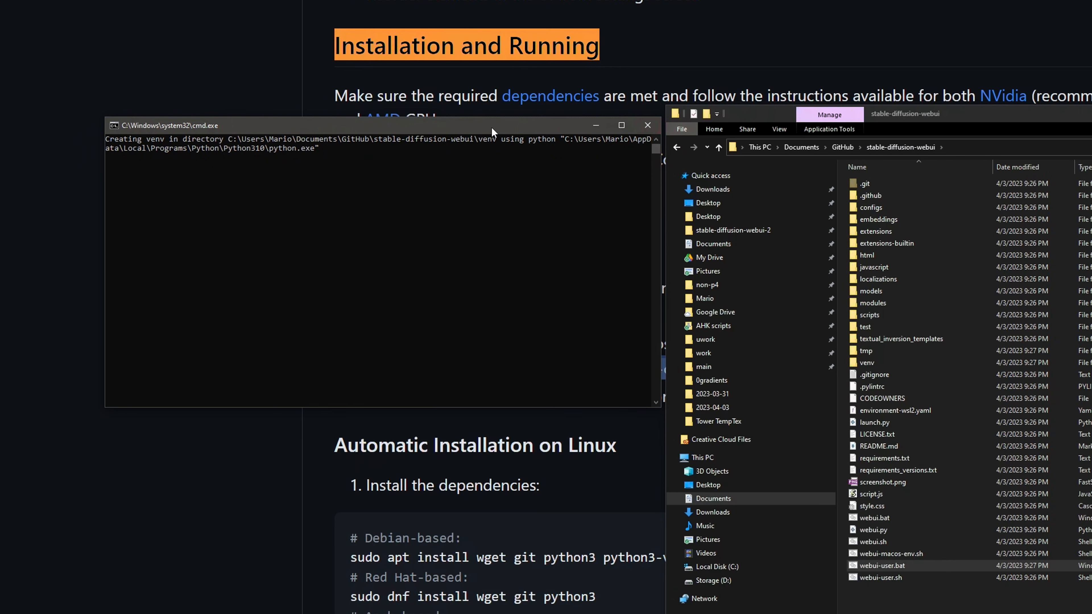
{"action": "left_click_drag", "start_coordinate": [500, 132], "coordinate": [471, 116]}
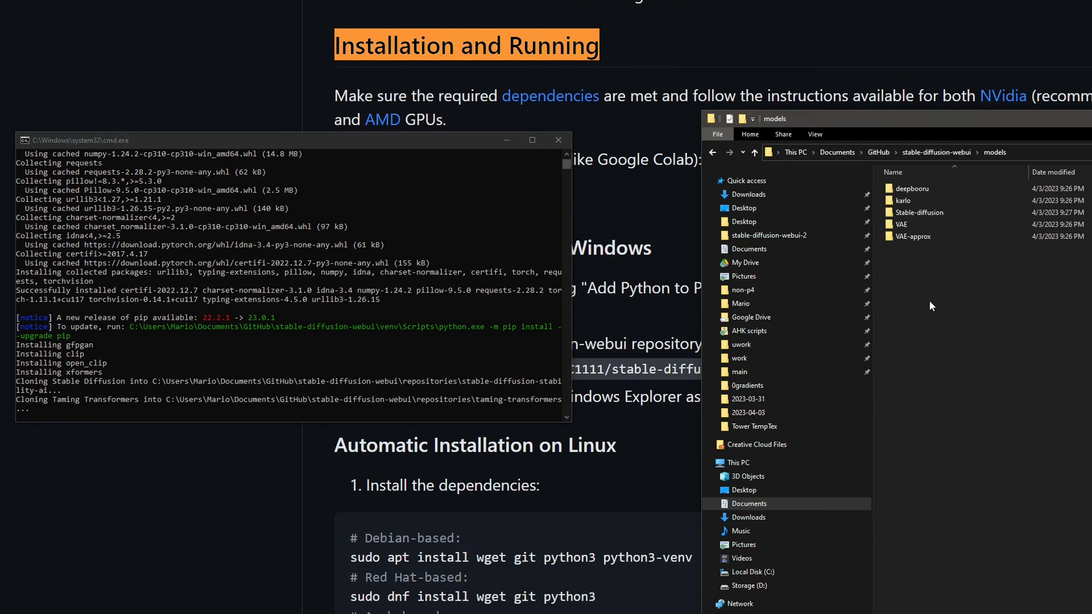
{"action": "double_click", "coordinate": [939, 211]}
{"action": "left_click_drag", "start_coordinate": [1073, 122], "coordinate": [1085, 104]}
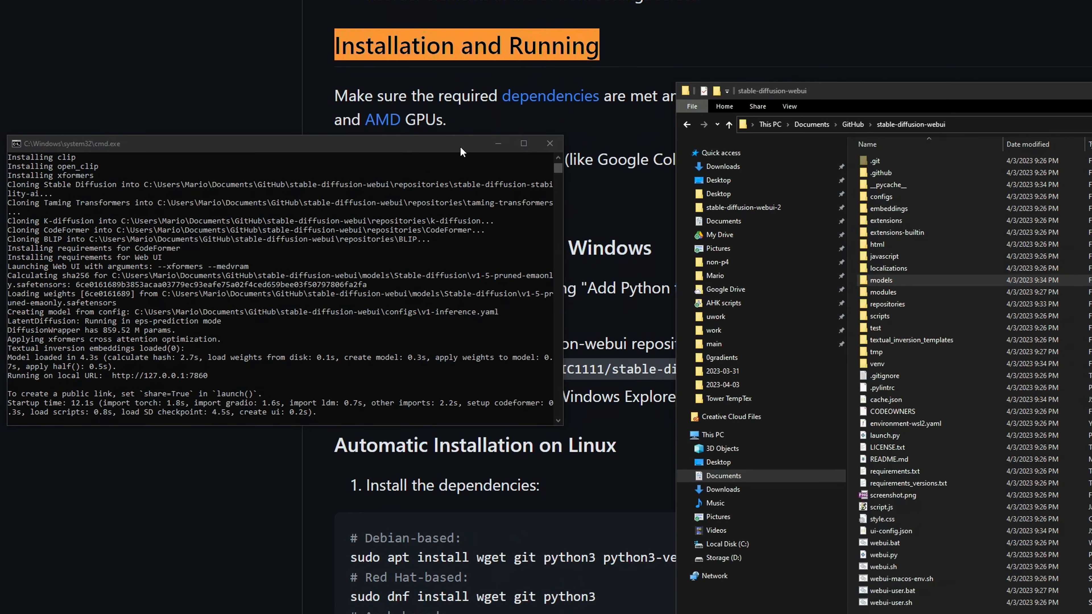
{"action": "left_click_drag", "start_coordinate": [461, 151], "coordinate": [458, 157]}
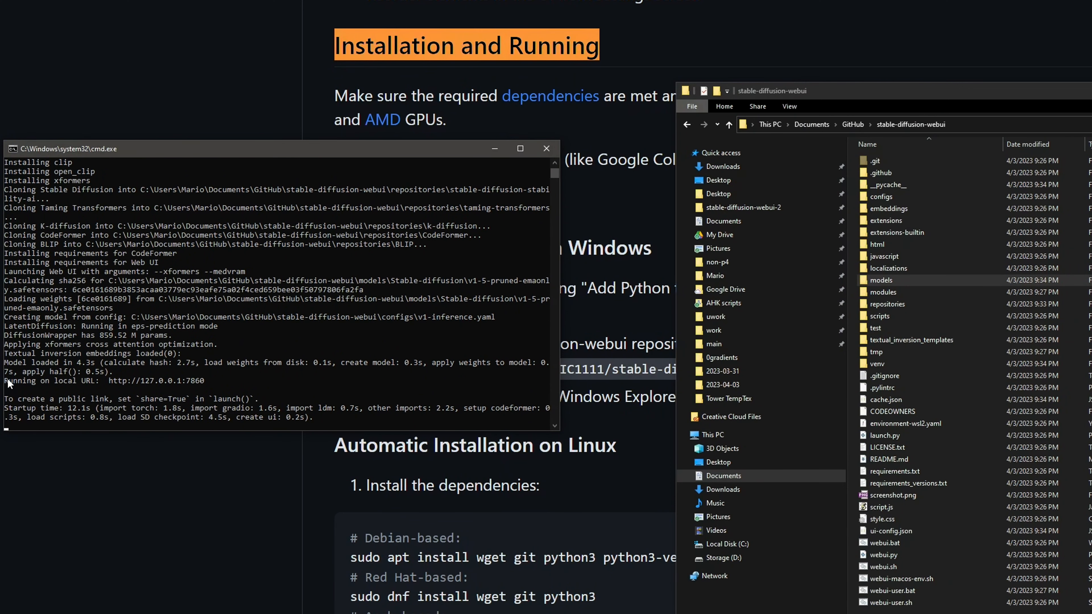
{"action": "left_click_drag", "start_coordinate": [115, 384], "coordinate": [138, 383]}
{"action": "left_click", "coordinate": [228, 382]}
{"action": "key", "text": "ctrl+c"}
{"action": "key", "text": "alt+Tab"}
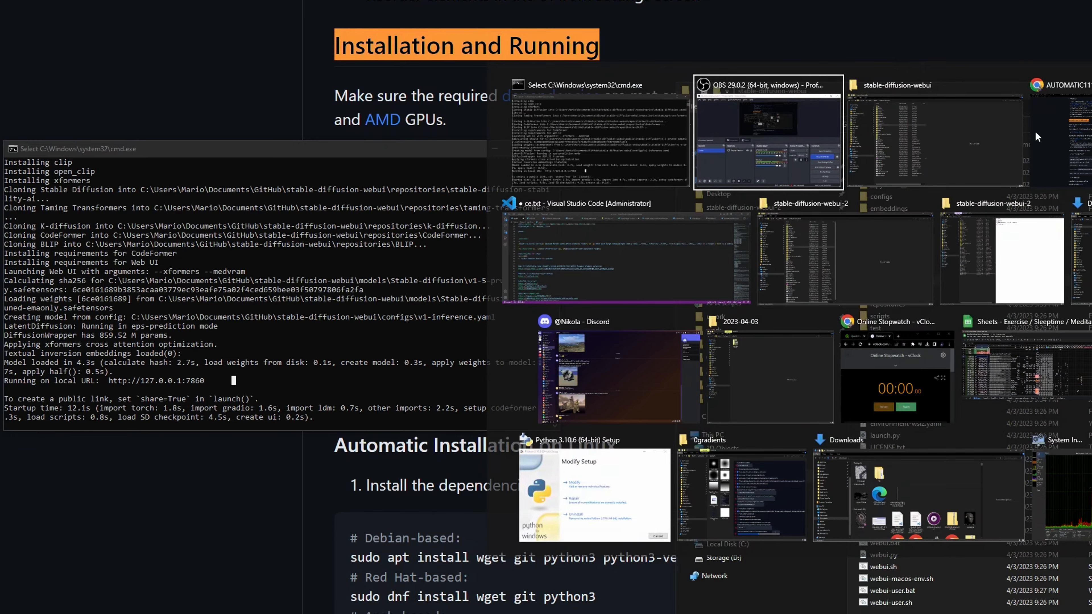
{"action": "left_click", "coordinate": [992, 132]}
{"action": "key", "text": "ctrl+t"}
{"action": "key", "text": "ctrl+v"}
{"action": "key", "text": "Return"}
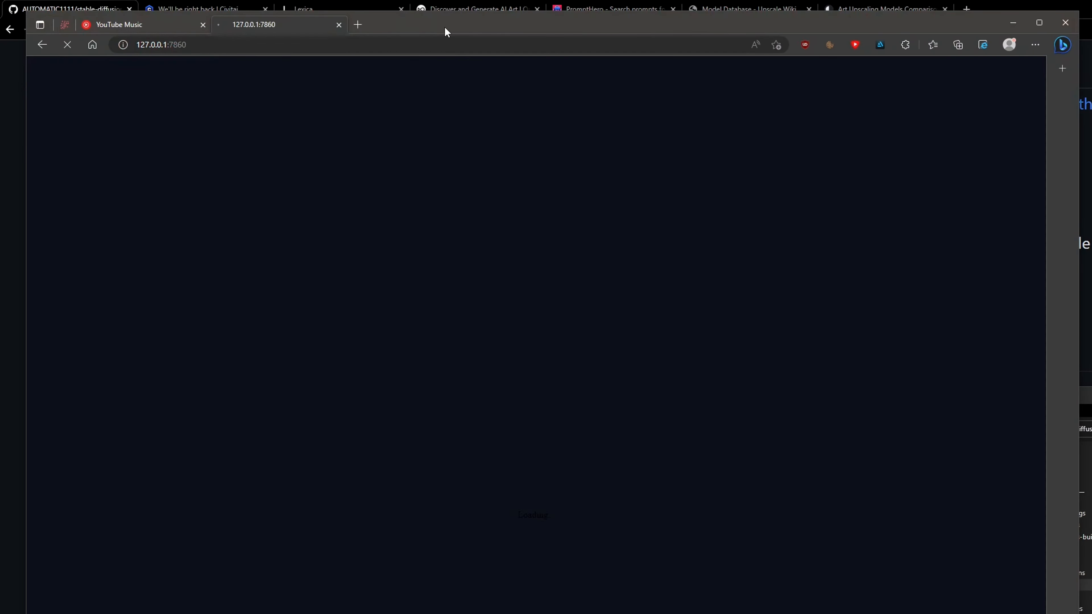
{"action": "left_click_drag", "start_coordinate": [445, 29], "coordinate": [502, 106]}
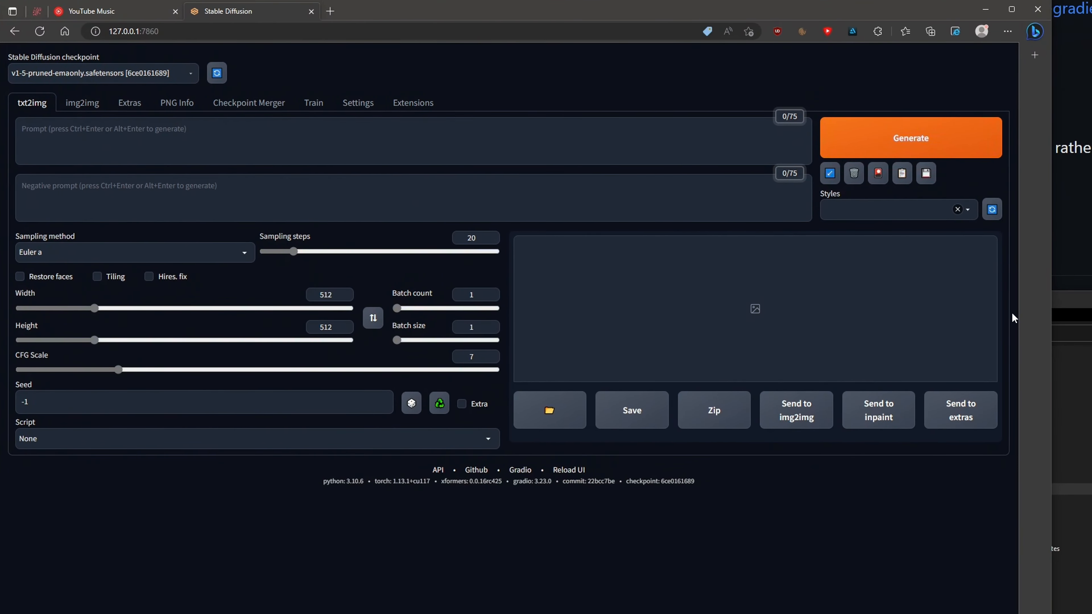
{"action": "left_click_drag", "start_coordinate": [1058, 300], "coordinate": [1091, 304]}
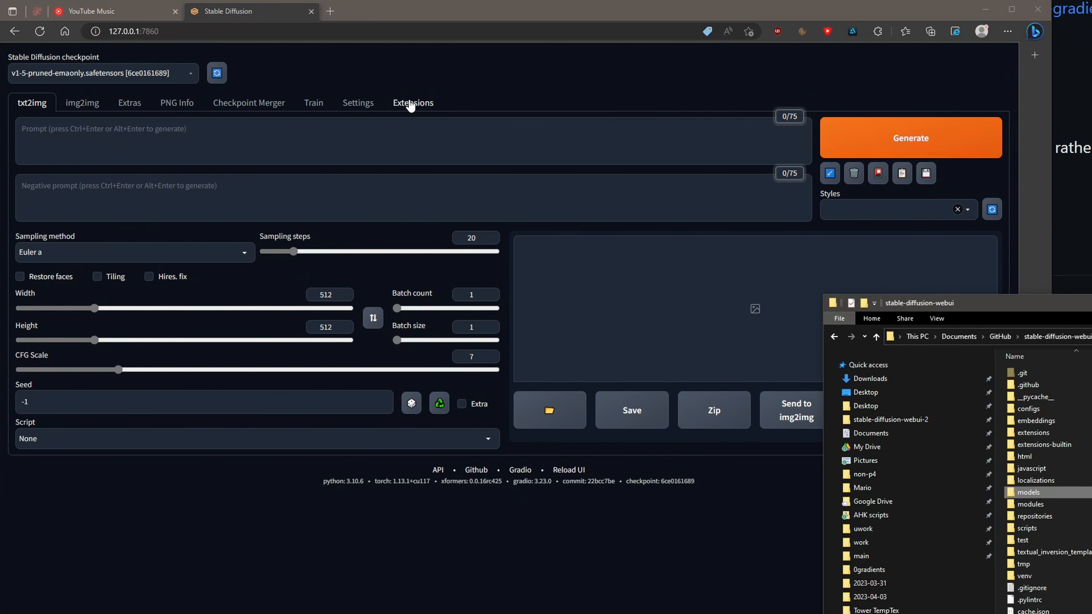
- Load the list of available extensions, find "control" on the page and try to install the ControlNet extension
{"action": "left_click", "coordinate": [412, 106]}
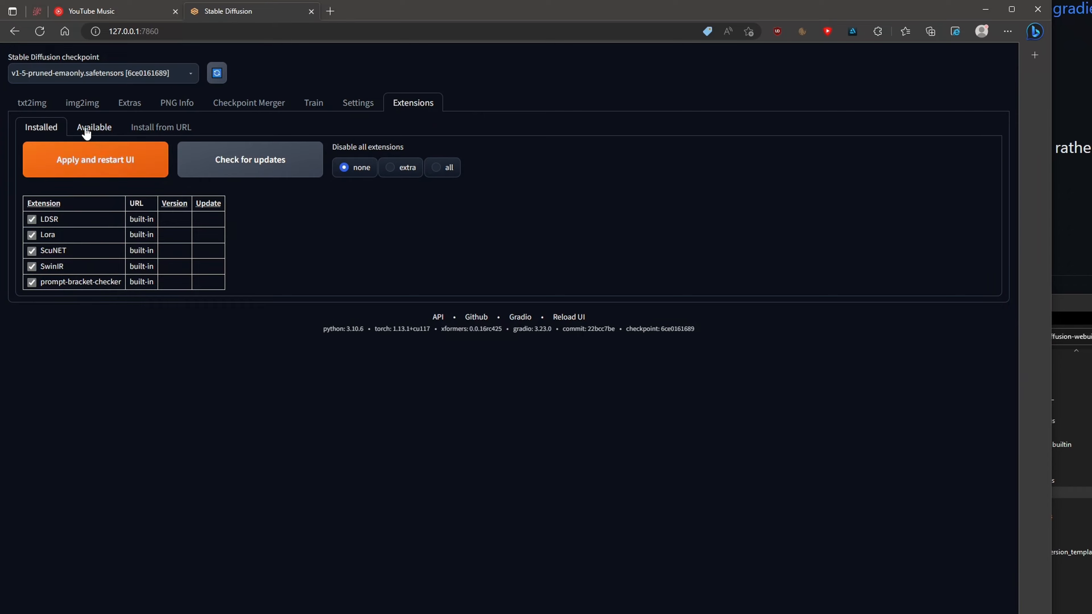
{"action": "left_click", "coordinate": [95, 127]}
{"action": "left_click", "coordinate": [143, 163]}
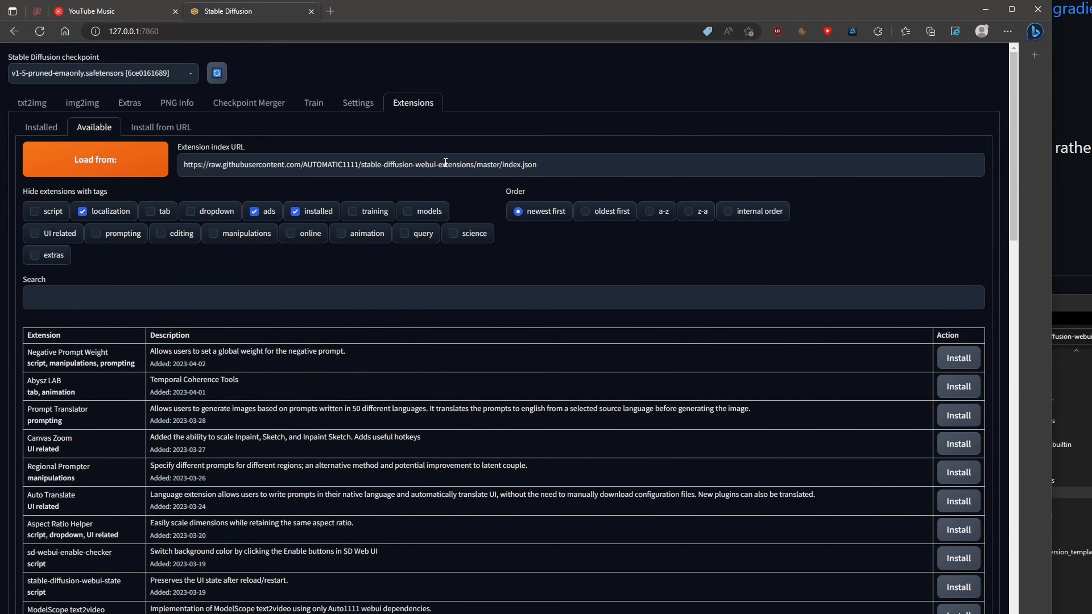
{"action": "key", "text": "ctrl+f"}
{"action": "key", "text": "Return"}
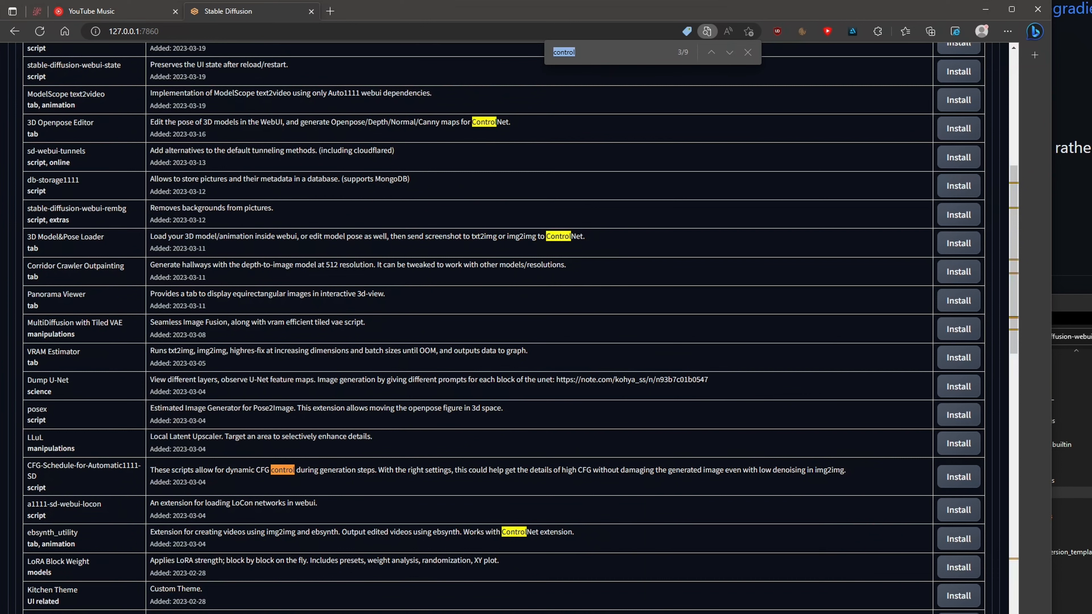
{"action": "left_click", "coordinate": [959, 444]}
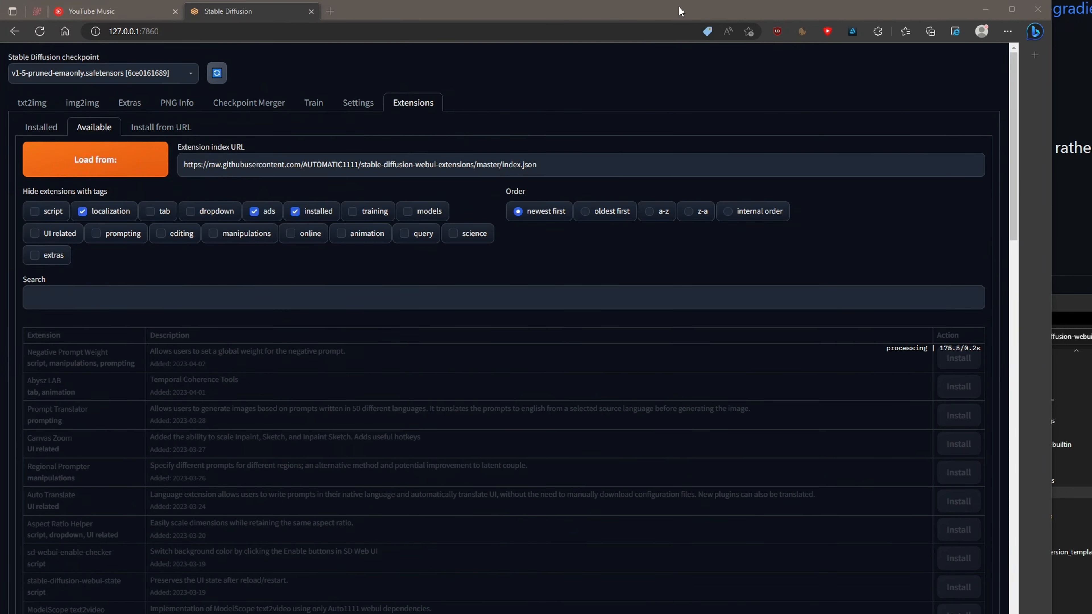
- Reload the web UI, search the available extensions for "controln" and install sd-webui-controlnet
{"action": "left_click_drag", "start_coordinate": [679, 5], "coordinate": [684, 8]}
{"action": "left_click", "coordinate": [203, 34]}
{"action": "key", "text": "Return"}
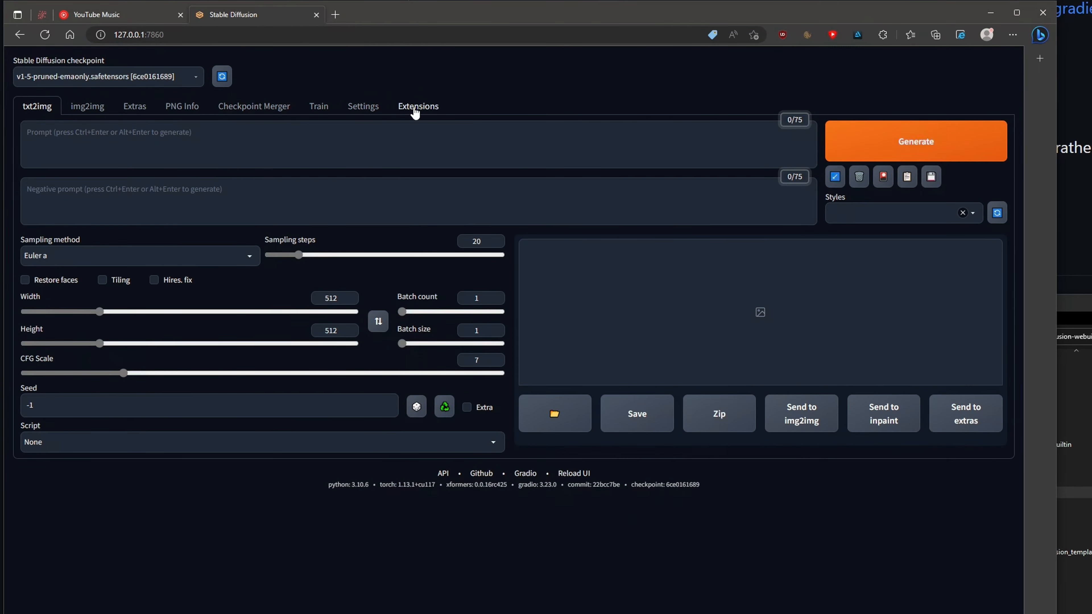
{"action": "left_click", "coordinate": [416, 107]}
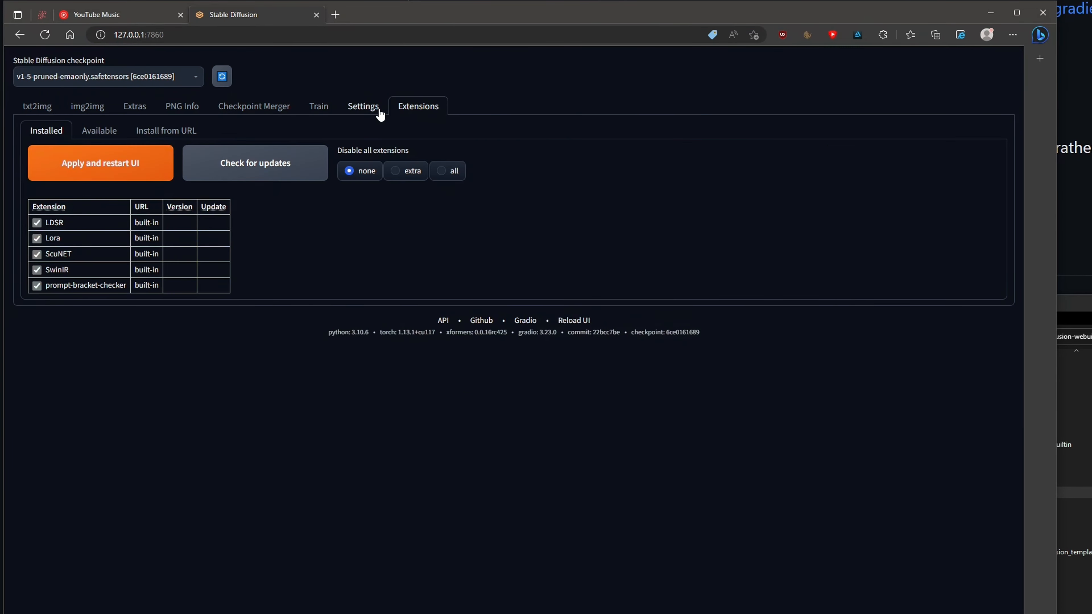
{"action": "left_click", "coordinate": [98, 136]}
{"action": "left_click", "coordinate": [241, 256]}
{"action": "type", "text": "controln"}
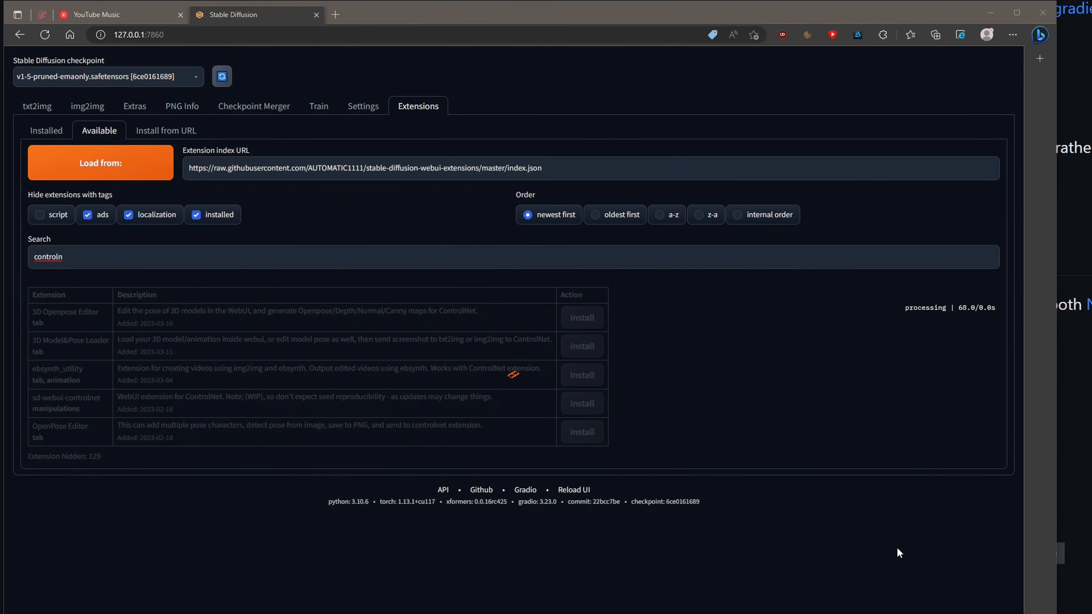
- Apply the installed extension, restart the UI and switch to its console window
{"action": "left_click", "coordinate": [46, 131]}
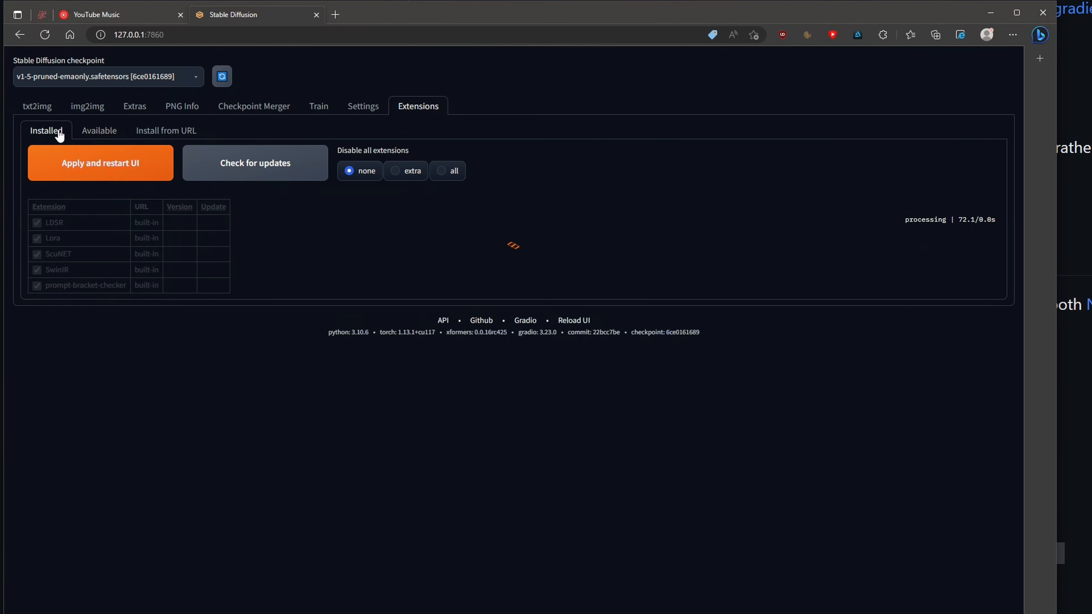
{"action": "left_click", "coordinate": [119, 168]}
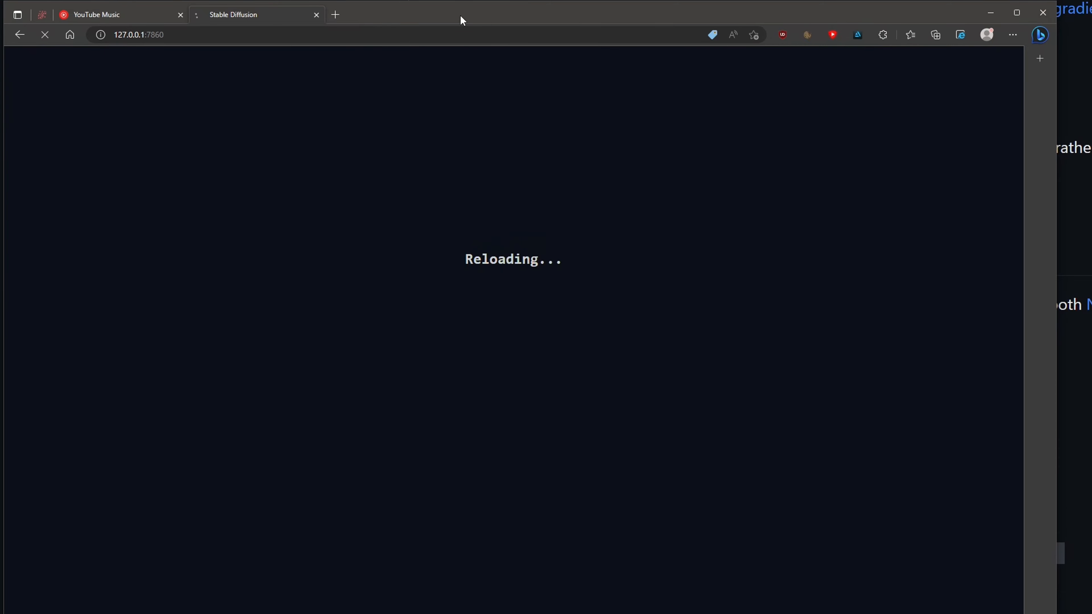
{"action": "key", "text": "alt+Tab"}
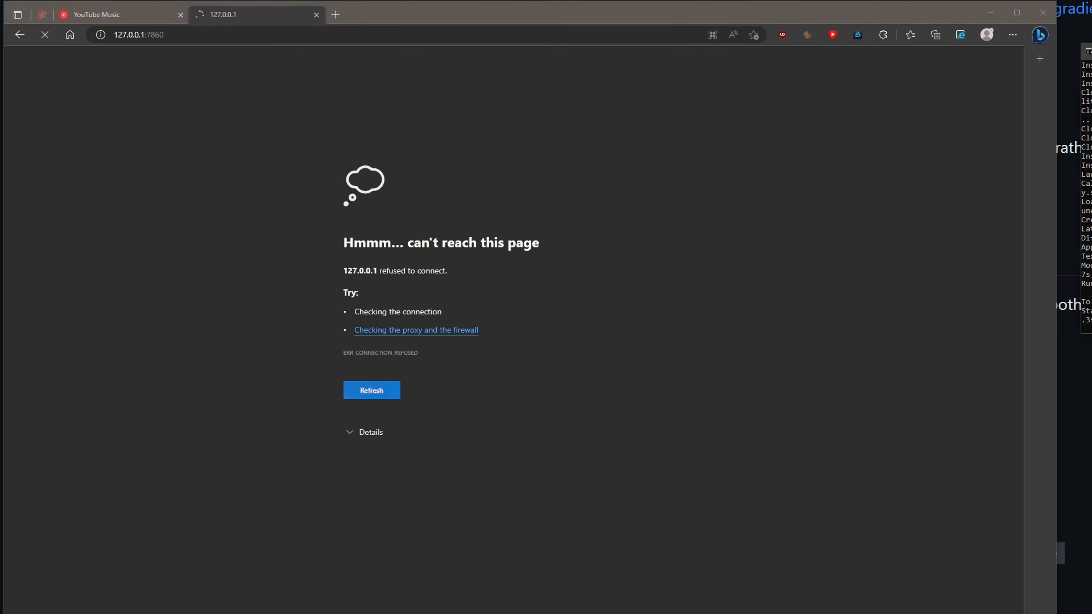
- Relaunch webui-user.bat from the stable-diffusion-webui folder, reload 127.0.0.1:7860 and show the installed extensions
{"action": "key", "text": "alt+Tab"}
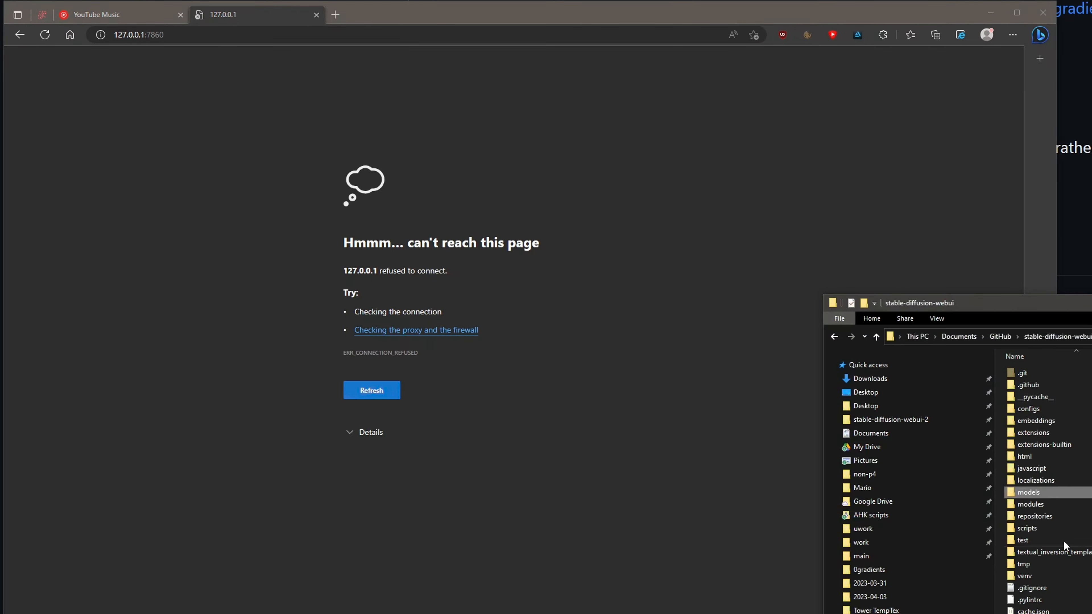
{"action": "double_click", "coordinate": [1089, 611]}
{"action": "left_click_drag", "start_coordinate": [301, 34], "coordinate": [1090, 3]}
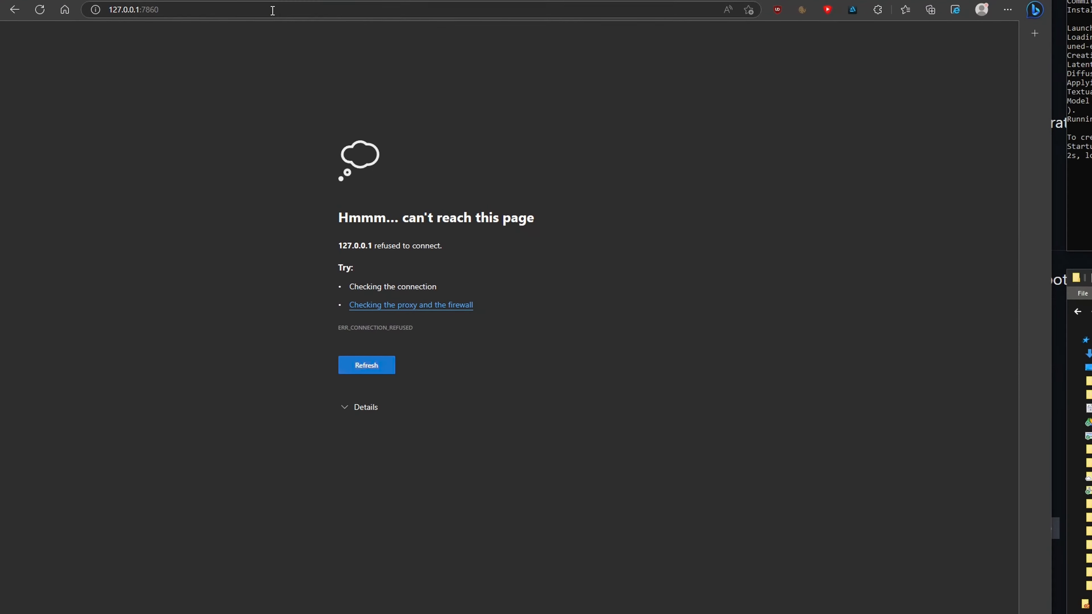
{"action": "left_click", "coordinate": [272, 10]}
{"action": "key", "text": "Return"}
{"action": "left_click", "coordinate": [358, 83]}
{"action": "left_click", "coordinate": [413, 82]}
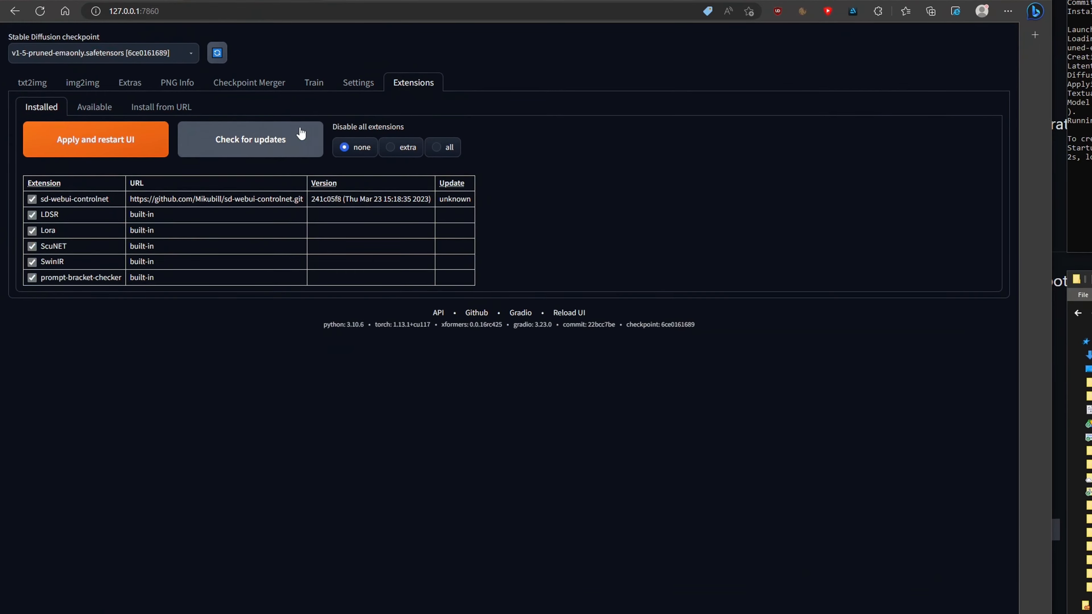
- Load the available extensions and search them for "controlnet" and "control"
{"action": "left_click", "coordinate": [95, 108]}
{"action": "left_click", "coordinate": [104, 149]}
{"action": "left_click", "coordinate": [84, 286]}
{"action": "type", "text": "controlnet"}
{"action": "key", "text": "ctrl+a"}
{"action": "type", "text": "control"}
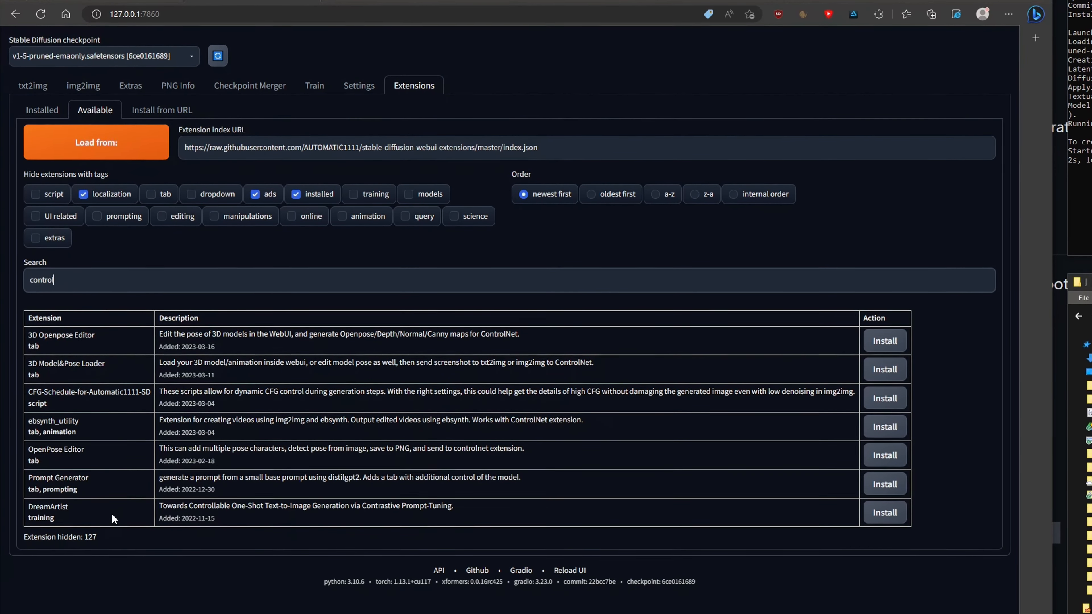
- Search the available extensions for "ultimate" and install Ultimate SD Upscale
{"action": "key", "text": "ctrl+a"}
{"action": "type", "text": "ultimate"}
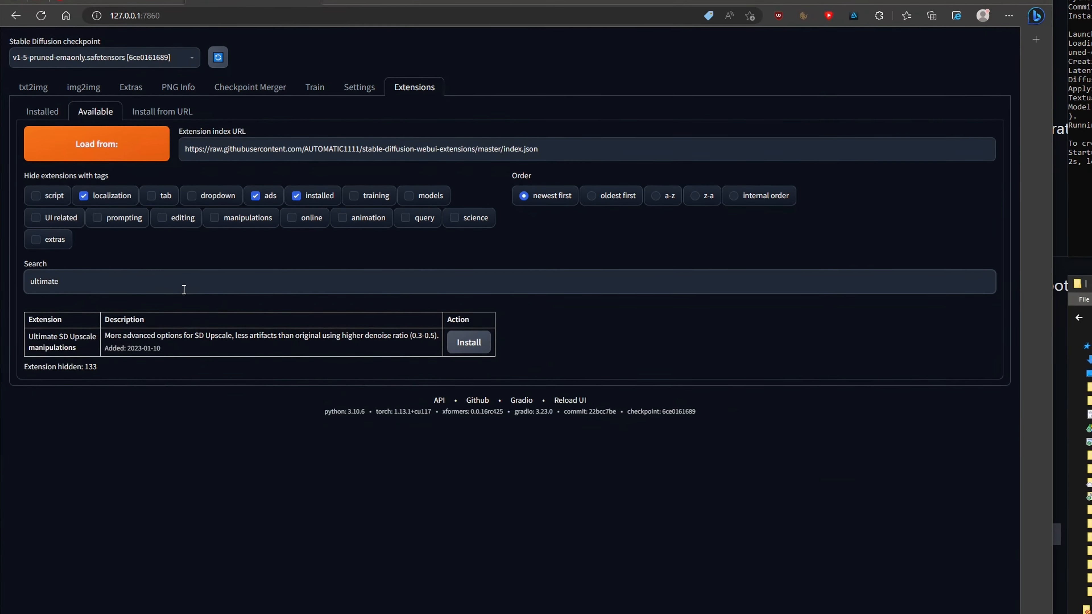
{"action": "left_click", "coordinate": [469, 342]}
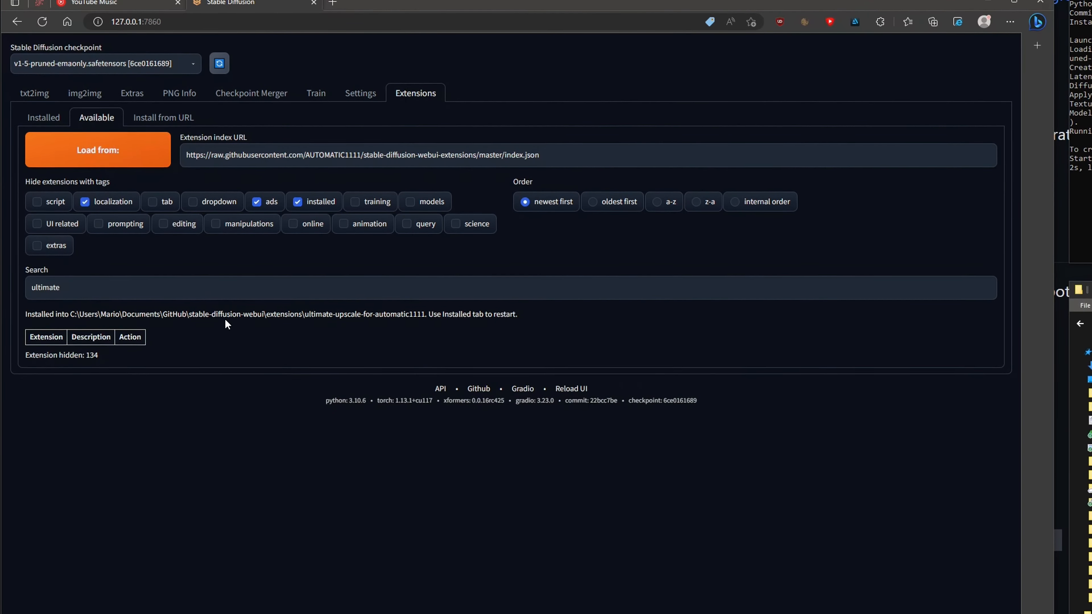
- Search the available extensions for "dynamic", install sd-dynamic-prompts and return to the installed extensions list
{"action": "key", "text": "ctrl+a"}
{"action": "key", "text": "BackSpace"}
{"action": "type", "text": "dynamic"}
{"action": "left_click", "coordinate": [898, 409]}
{"action": "left_click", "coordinate": [44, 121]}
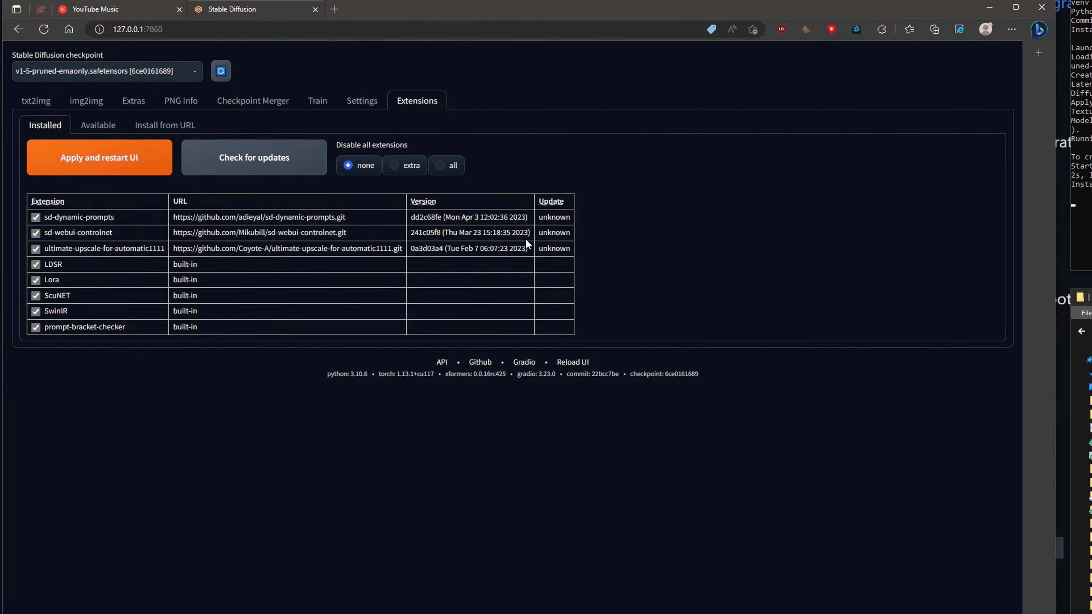
- Apply the installed extensions with a UI restart and inspect the new ControlNet section under txt2img
{"action": "left_click", "coordinate": [121, 165]}
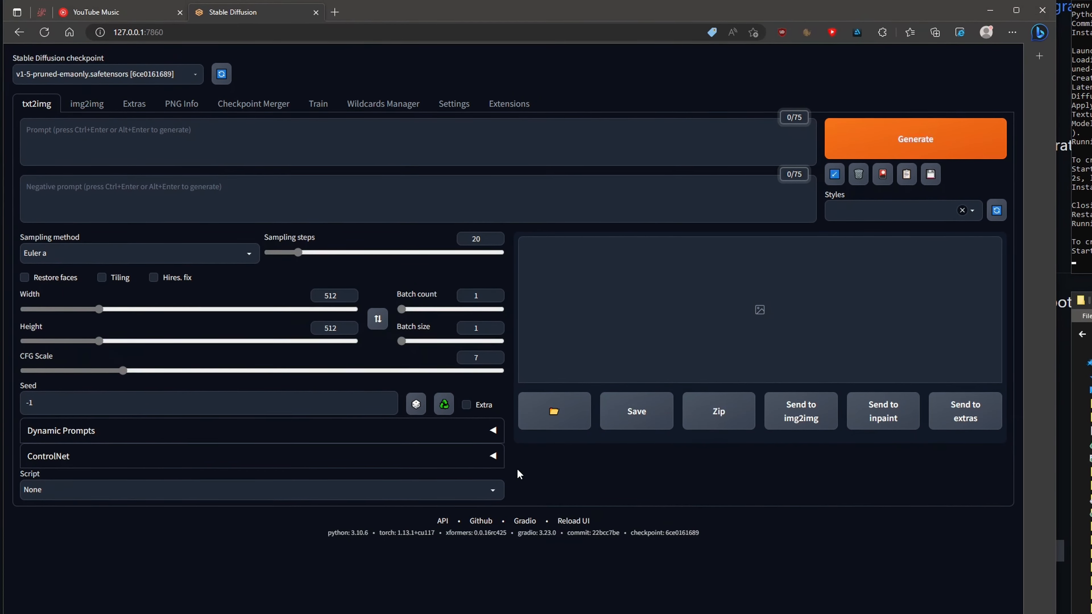
{"action": "left_click", "coordinate": [486, 457]}
{"action": "left_click", "coordinate": [478, 456]}
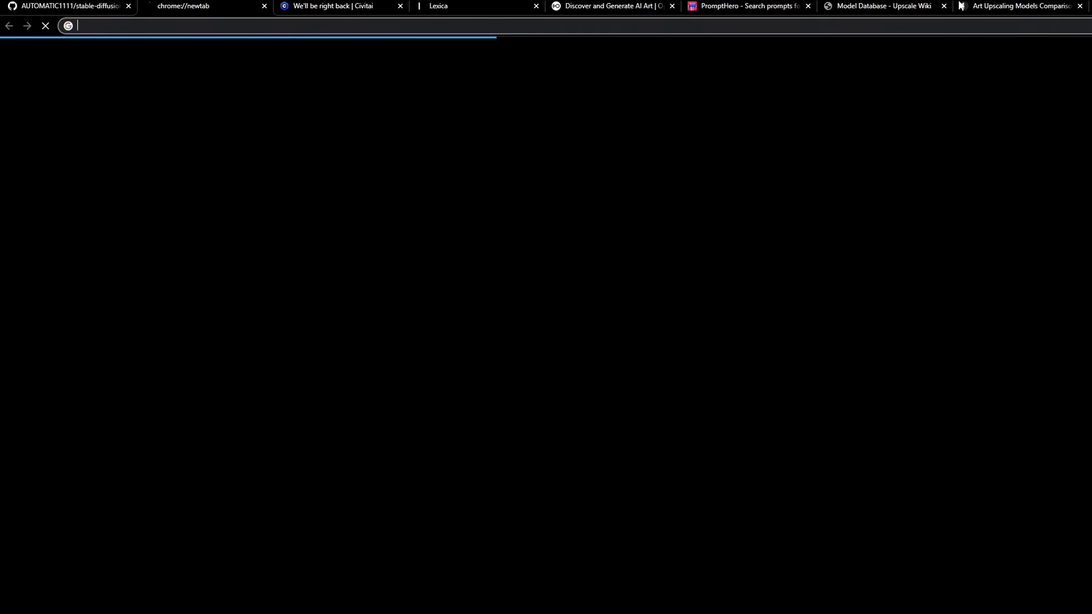
- Search the web for "controlnet models" and open the models folder in the files of the Hugging Face lllyasviel/ControlNet repository
{"action": "type", "text": "controlnet models"}
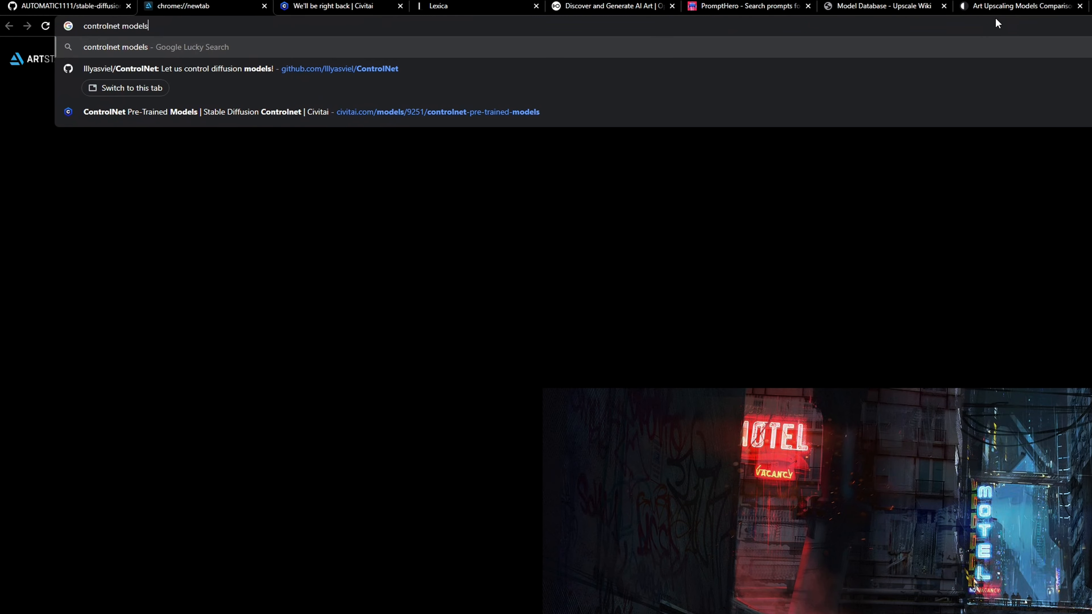
{"action": "key", "text": "Return"}
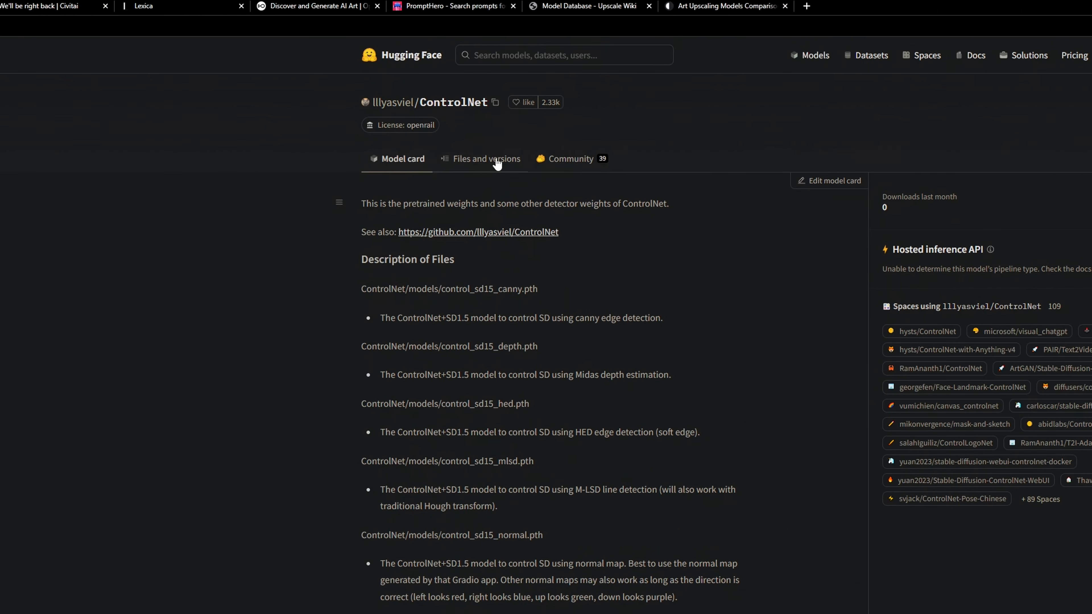
{"action": "left_click", "coordinate": [468, 160]}
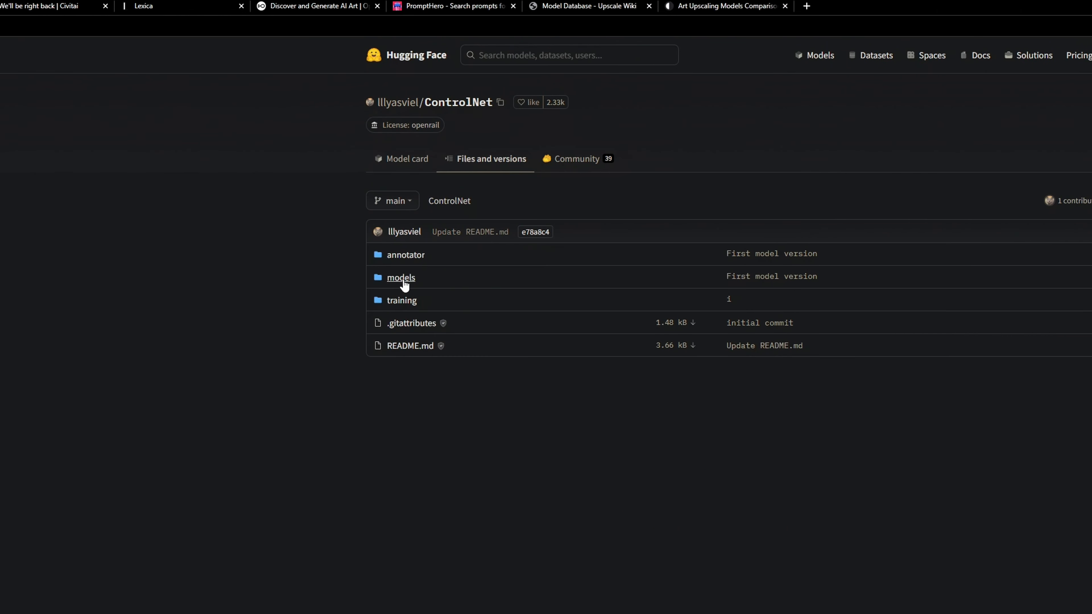
{"action": "left_click", "coordinate": [401, 278]}
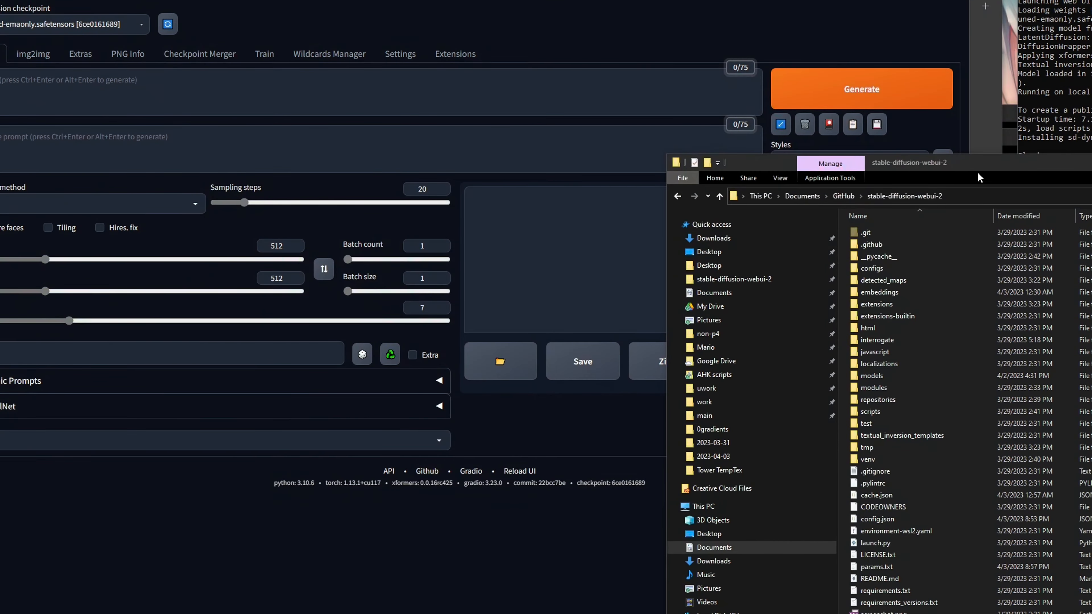
- Transfer all diff_control files from stable-diffusion-webui-2's ControlNet models folder into extensions\sd-webui-controlnet\models of stable-diffusion-webui
{"action": "left_click_drag", "start_coordinate": [974, 175], "coordinate": [513, 152]}
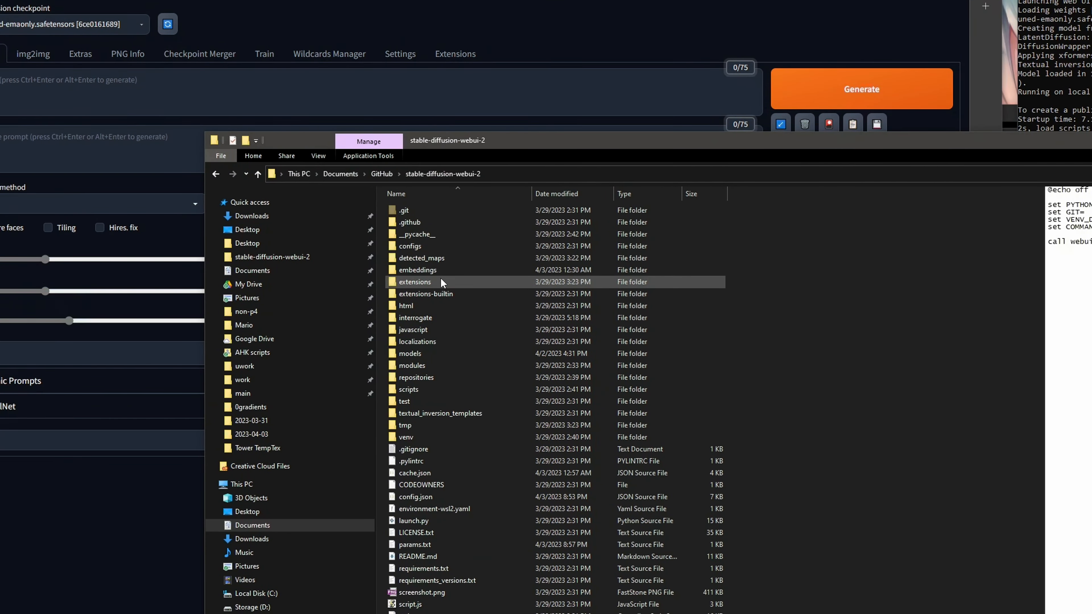
{"action": "double_click", "coordinate": [436, 283]}
{"action": "double_click", "coordinate": [436, 235]}
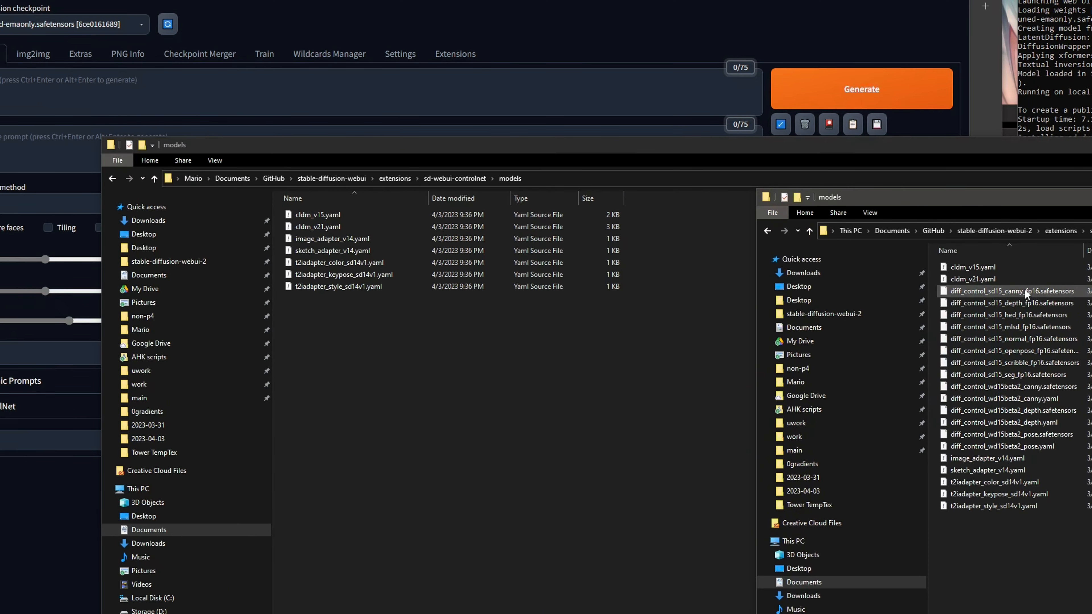
{"action": "left_click", "coordinate": [1026, 291]}
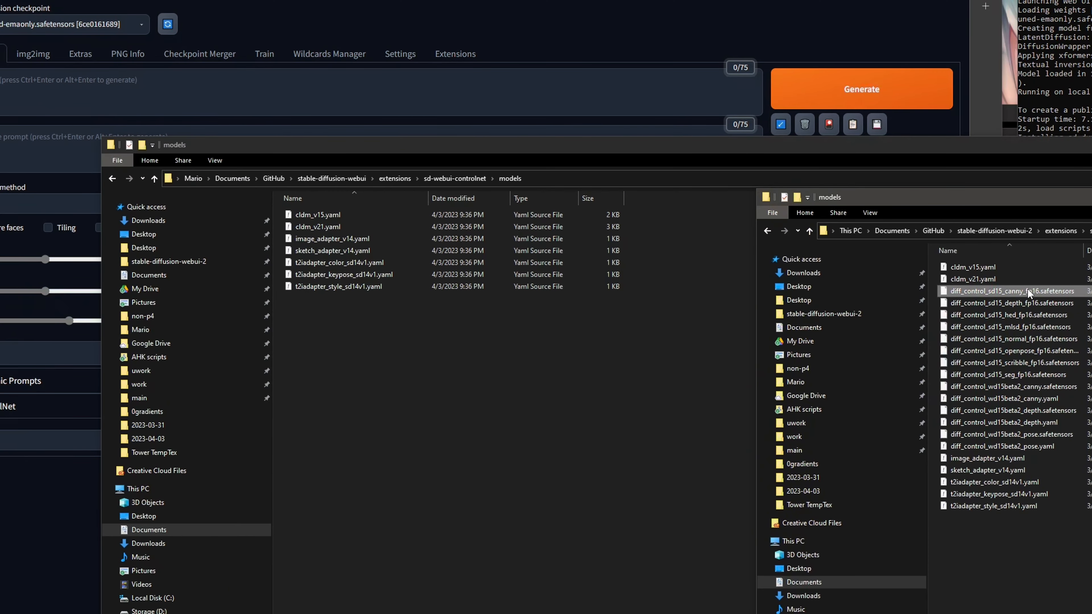
{"action": "left_click", "coordinate": [1056, 447], "text": "shift"}
{"action": "left_click_drag", "start_coordinate": [1045, 293], "coordinate": [473, 344]}
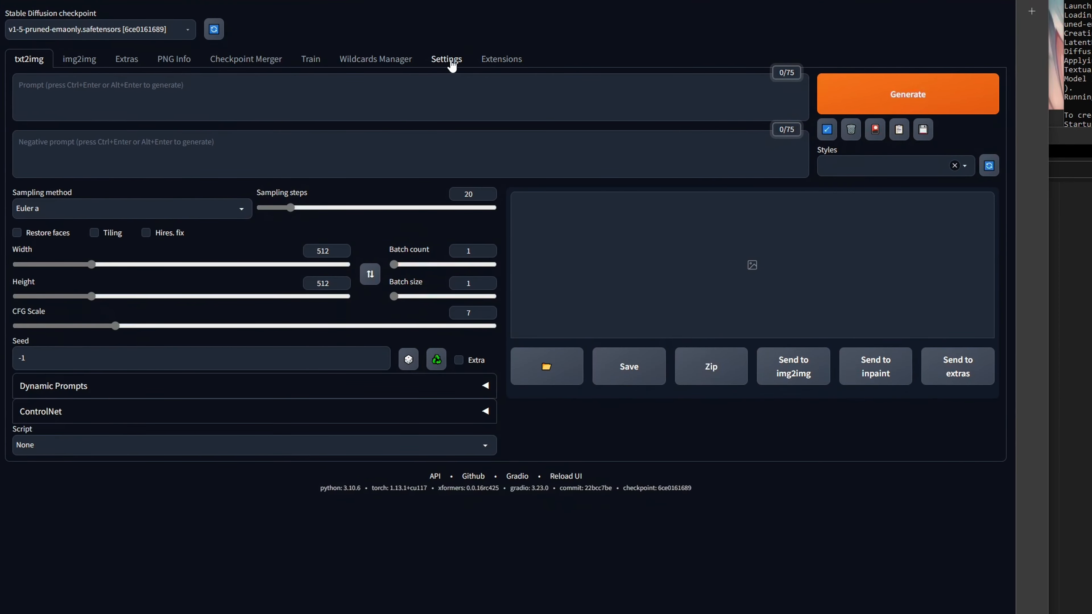
- Set the images filename pattern in the web UI settings to [seed]-[cfg]-[steps]
{"action": "left_click", "coordinate": [450, 62]}
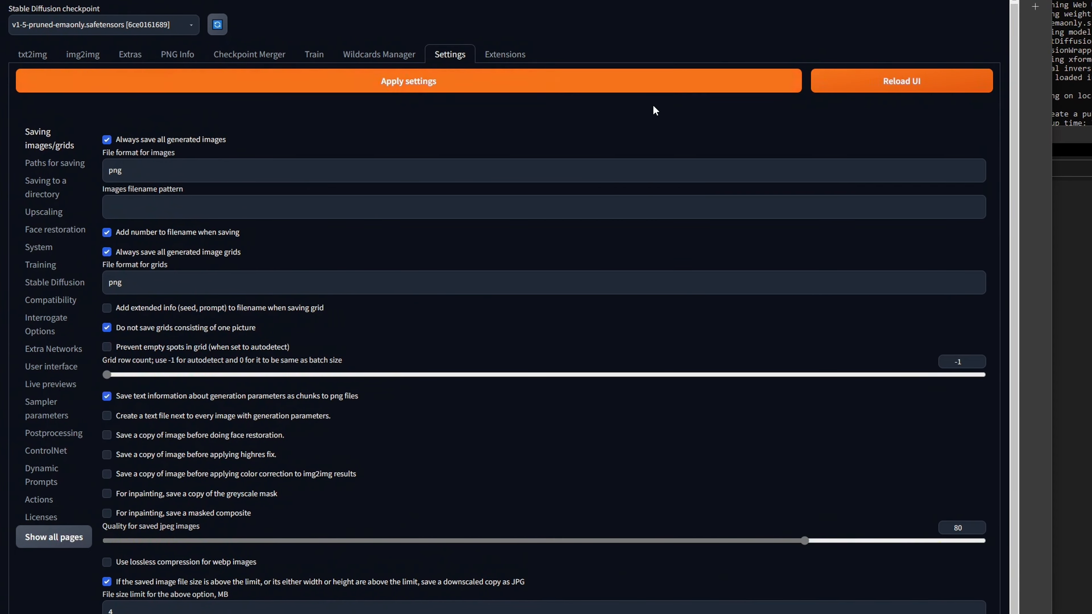
{"action": "left_click", "coordinate": [248, 209]}
{"action": "type", "text": "[seed]-[cfg]-[steps]"}
{"action": "left_click_drag", "start_coordinate": [125, 209], "coordinate": [198, 205]}
{"action": "left_click", "coordinate": [156, 208]}
{"action": "left_click", "coordinate": [190, 214]}
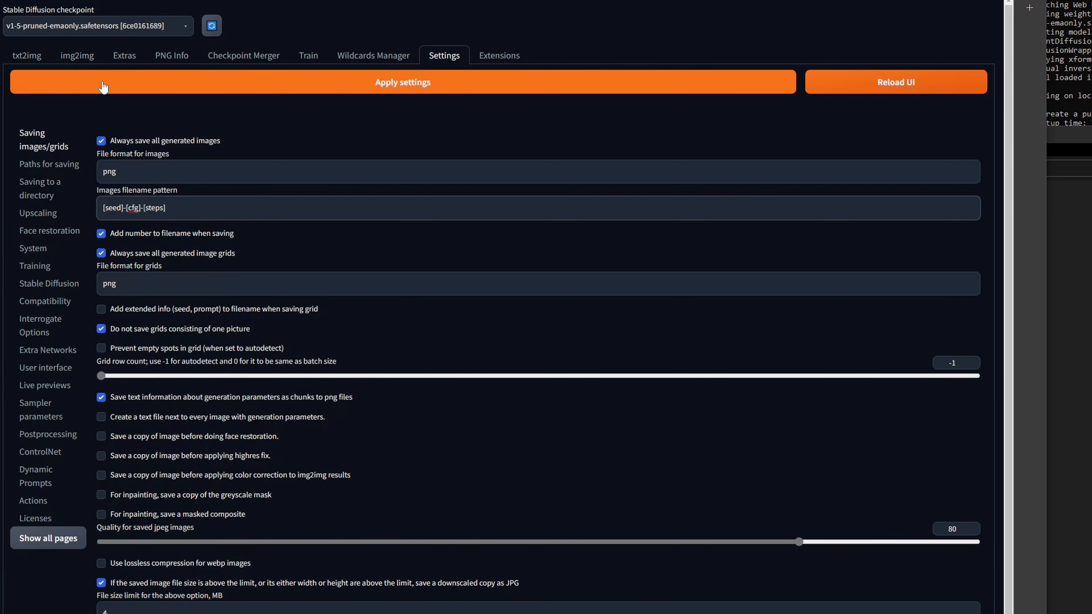
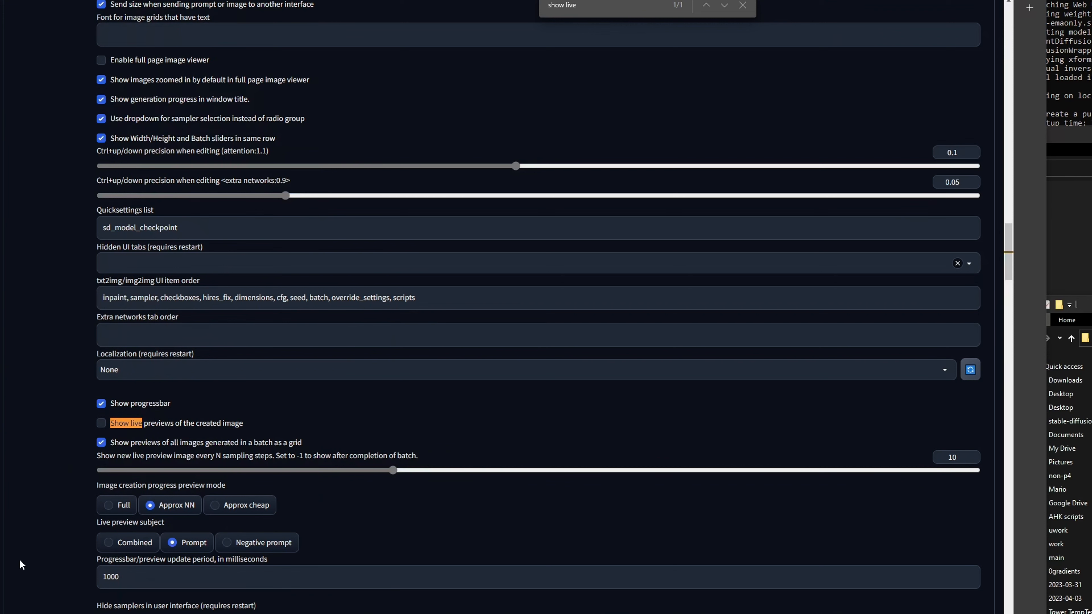
- Turn off grid previews of batch images and enable the Upscale postprocessing operation in txt2img and img2img
{"action": "left_click", "coordinate": [101, 443]}
{"action": "key", "text": "ctrl+f"}
{"action": "type", "text": "enable post"}
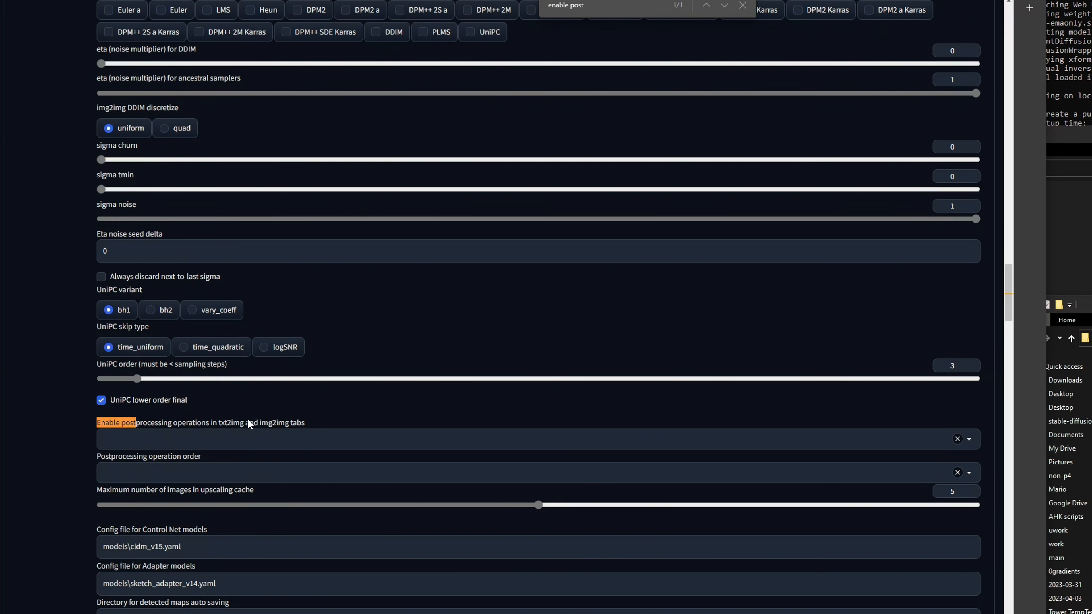
{"action": "left_click", "coordinate": [131, 438]}
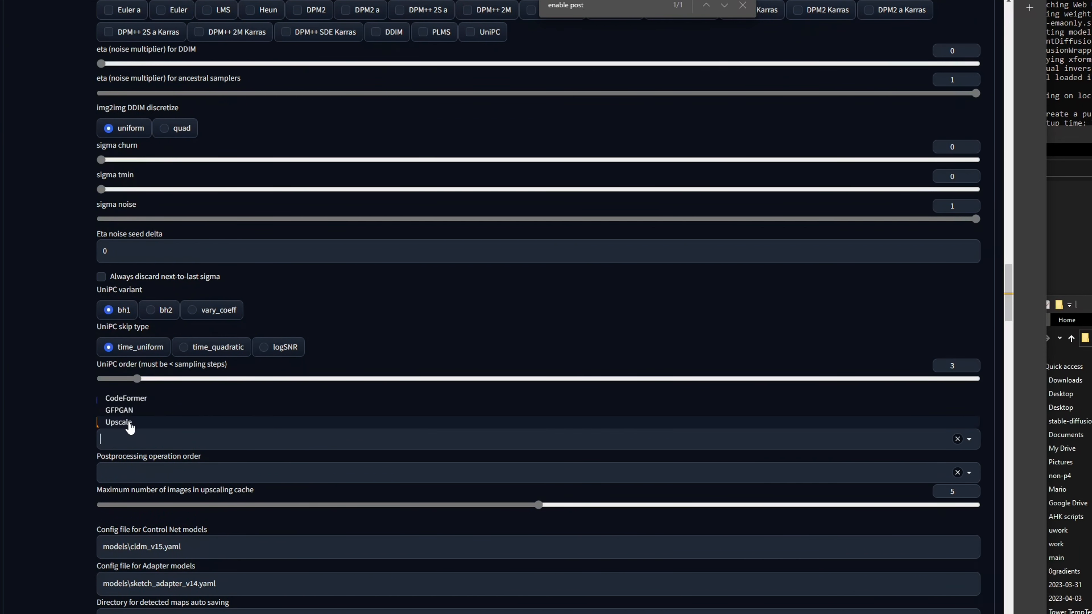
{"action": "left_click", "coordinate": [119, 422]}
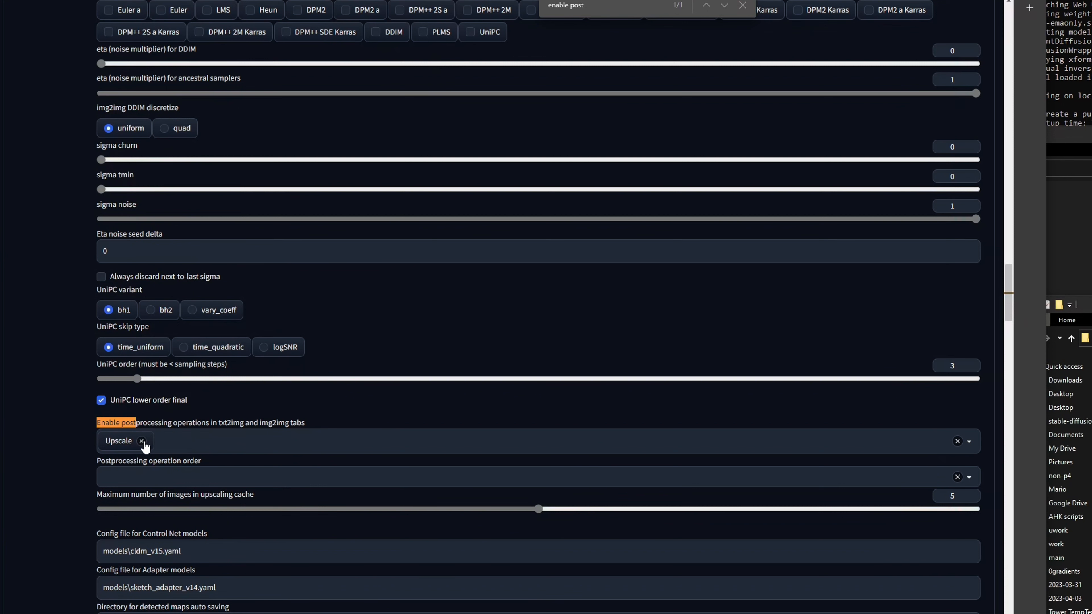
{"action": "left_click", "coordinate": [972, 446]}
{"action": "left_click", "coordinate": [64, 465]}
- Set the Multi ControlNet max models amount to 5
{"action": "scroll", "coordinate": [64, 464], "scroll_direction": "down", "scroll_amount": 4}
{"action": "scroll", "coordinate": [64, 470], "scroll_direction": "up", "scroll_amount": 2}
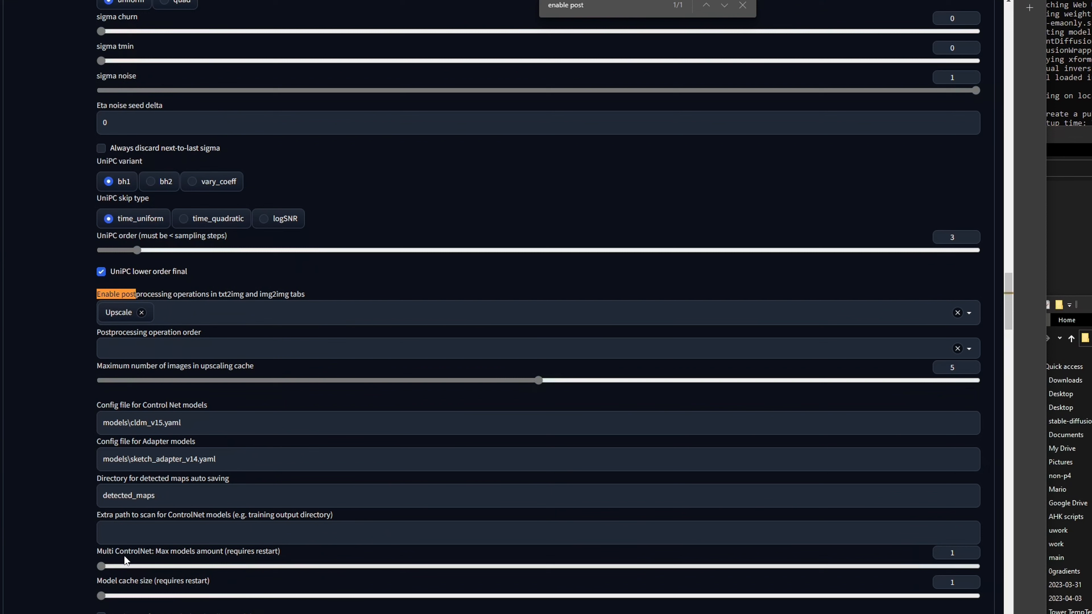
{"action": "left_click_drag", "start_coordinate": [101, 568], "coordinate": [466, 571]}
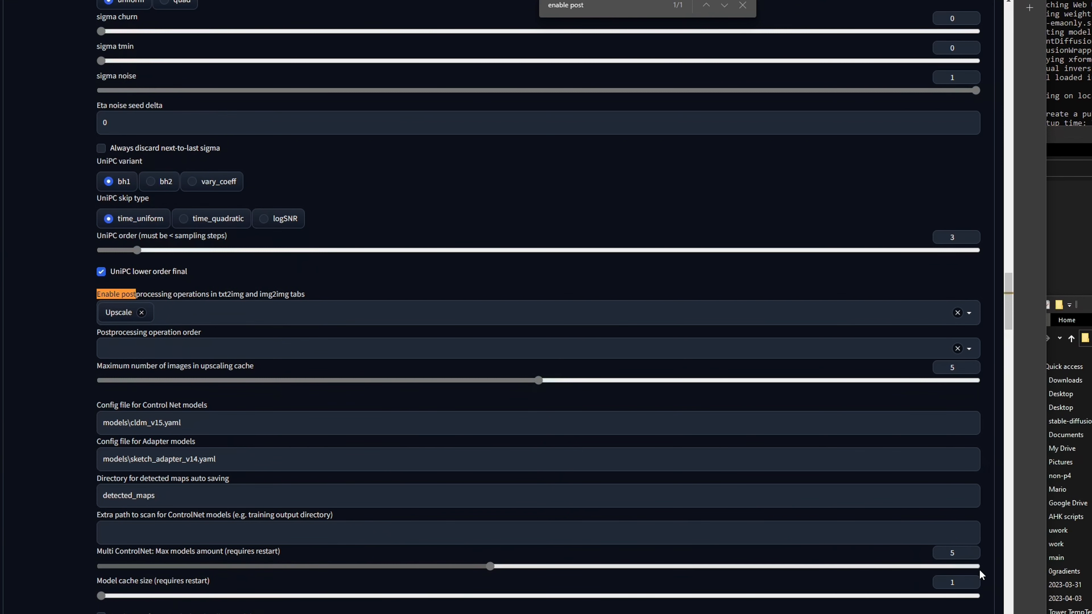
- Apply the changed settings and reload the UI
{"action": "middle_click", "coordinate": [994, 539]}
{"action": "scroll", "coordinate": [990, 524], "scroll_direction": "up", "scroll_amount": 20}
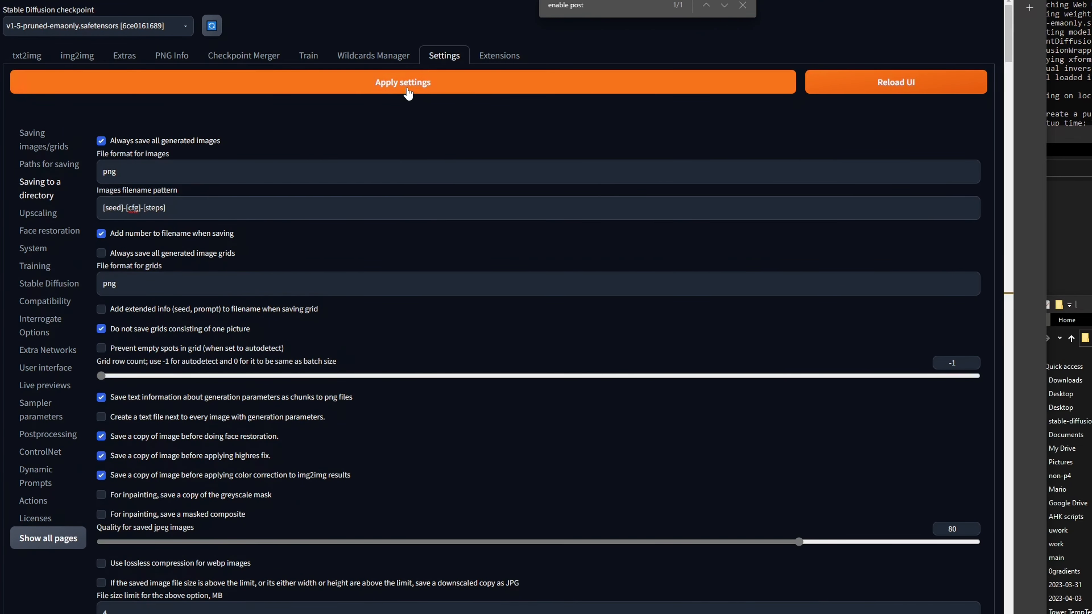
{"action": "left_click", "coordinate": [453, 88]}
{"action": "left_click", "coordinate": [887, 81]}
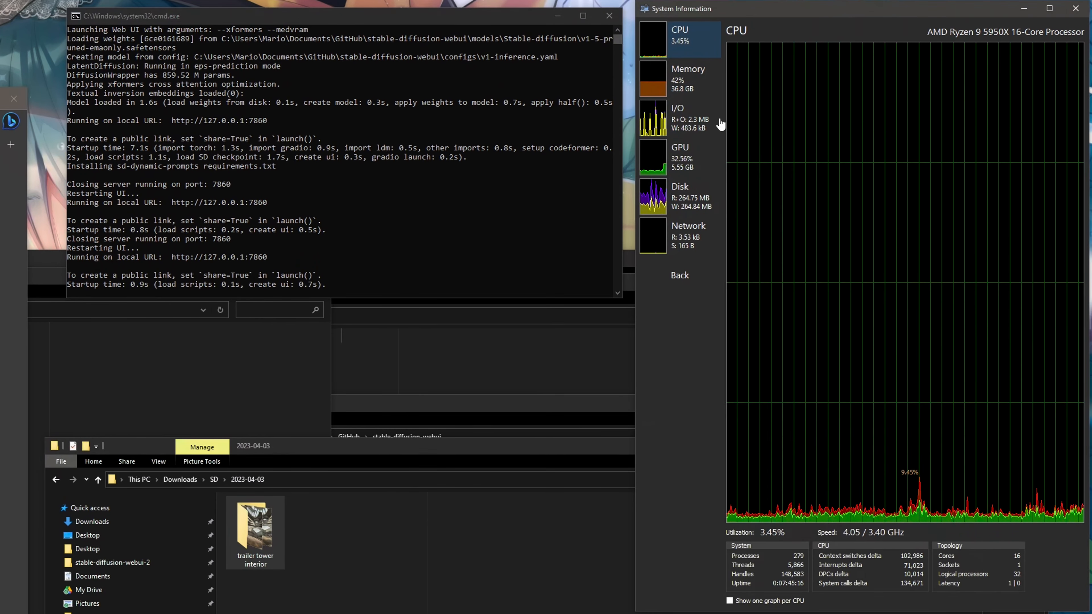
- Show the GPU graphs in System Information and examine the dedicated memory usage
{"action": "left_click", "coordinate": [688, 162]}
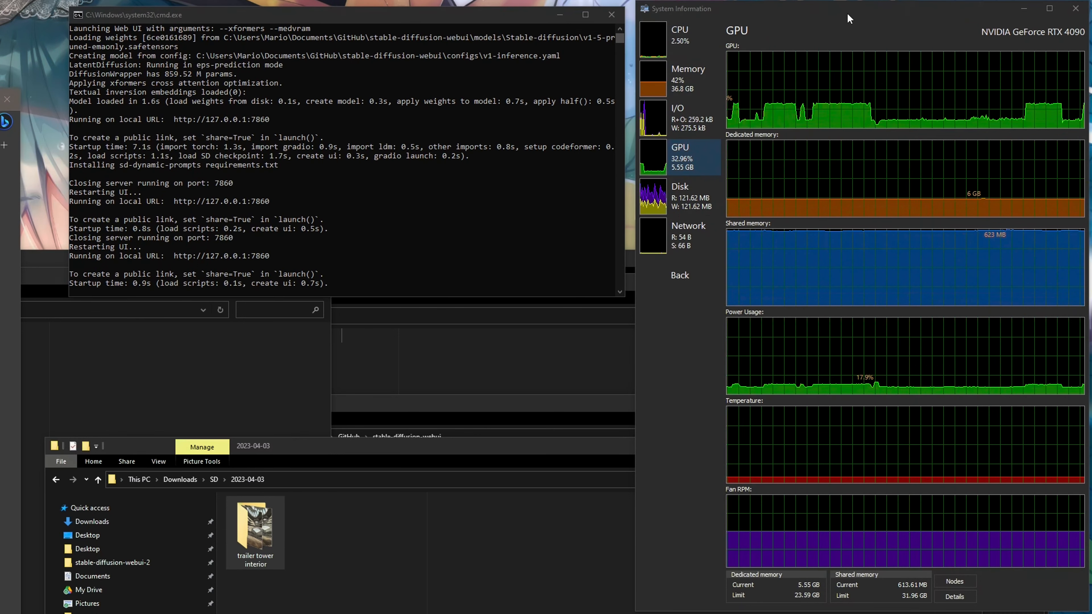
{"action": "mouse_move", "coordinate": [847, 14]}
{"action": "left_mouse_down"}
{"action": "mouse_move", "coordinate": [836, 17]}
{"action": "mouse_move", "coordinate": [848, 16]}
{"action": "left_mouse_up"}
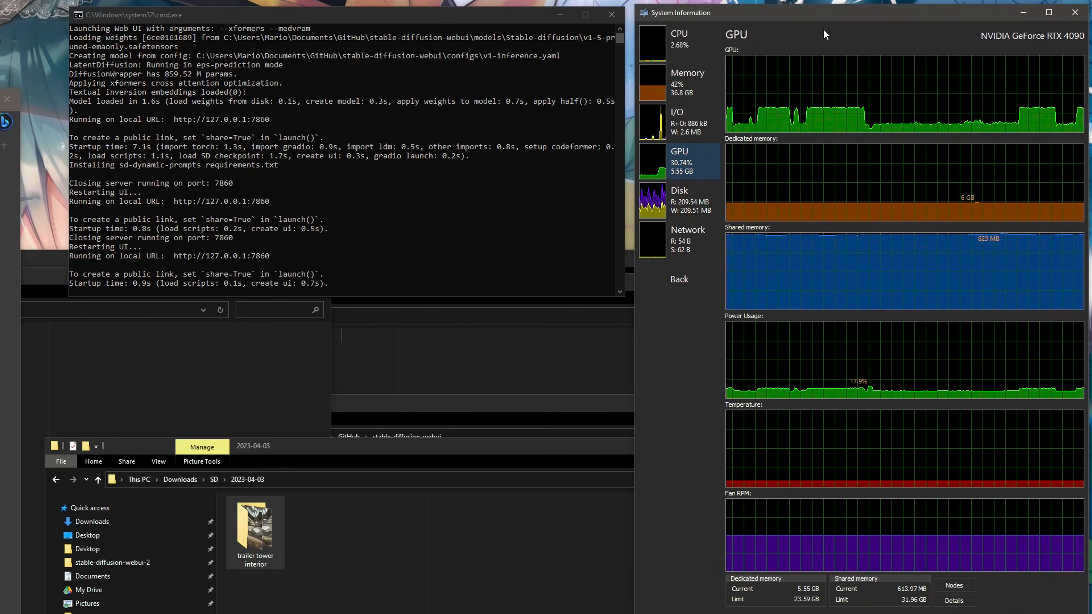
{"action": "mouse_move", "coordinate": [882, 196]}
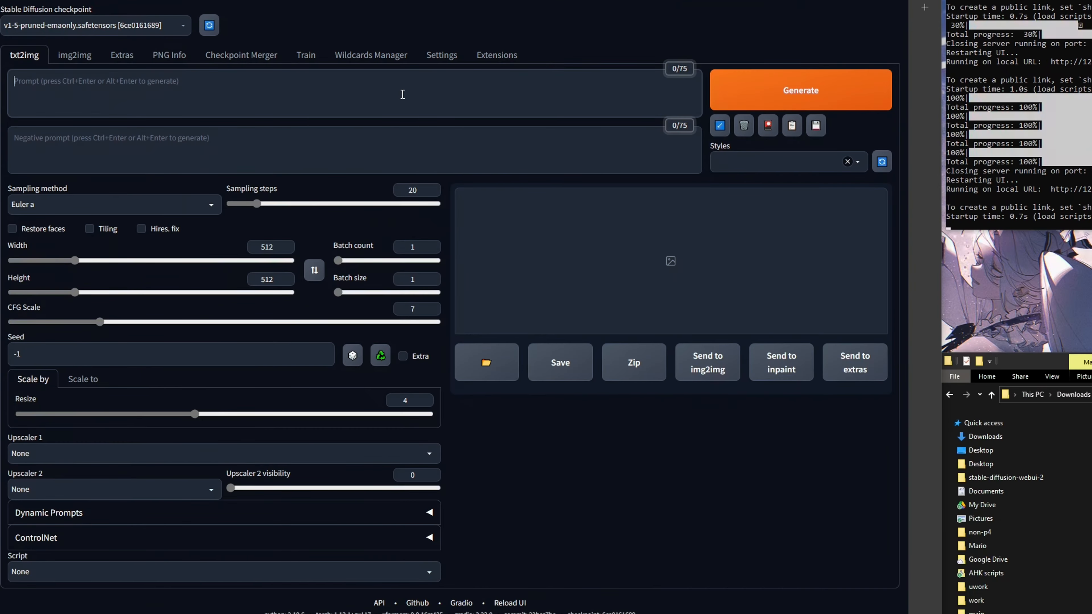
- Generate a txt2img image from the prompt "a bear under the tree" with the seed fixed at 1
{"action": "type", "text": "a bear under the tree"}
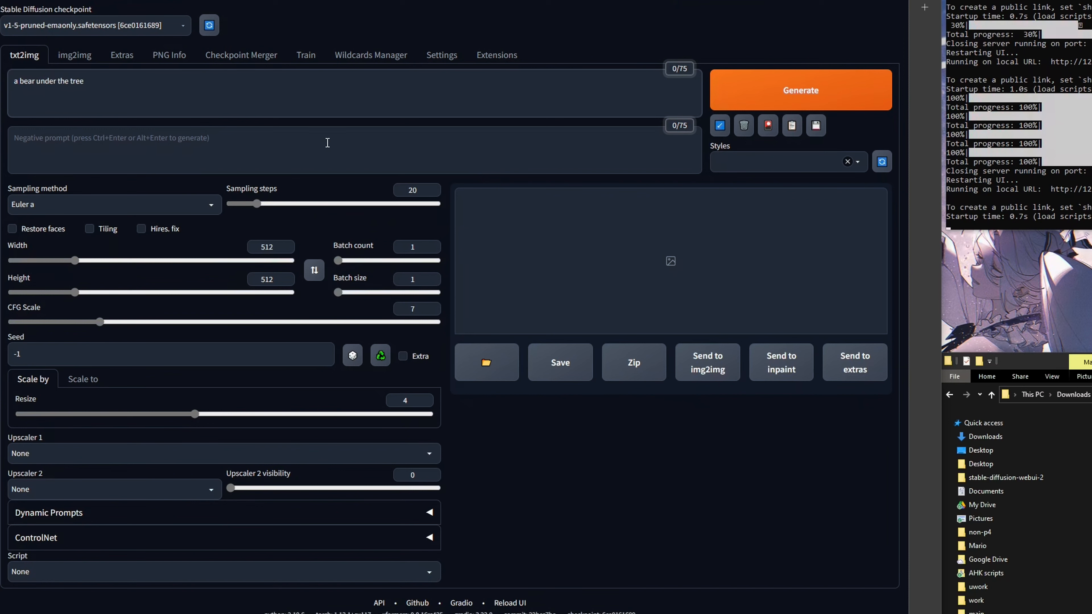
{"action": "left_click_drag", "start_coordinate": [25, 354], "coordinate": [1, 349]}
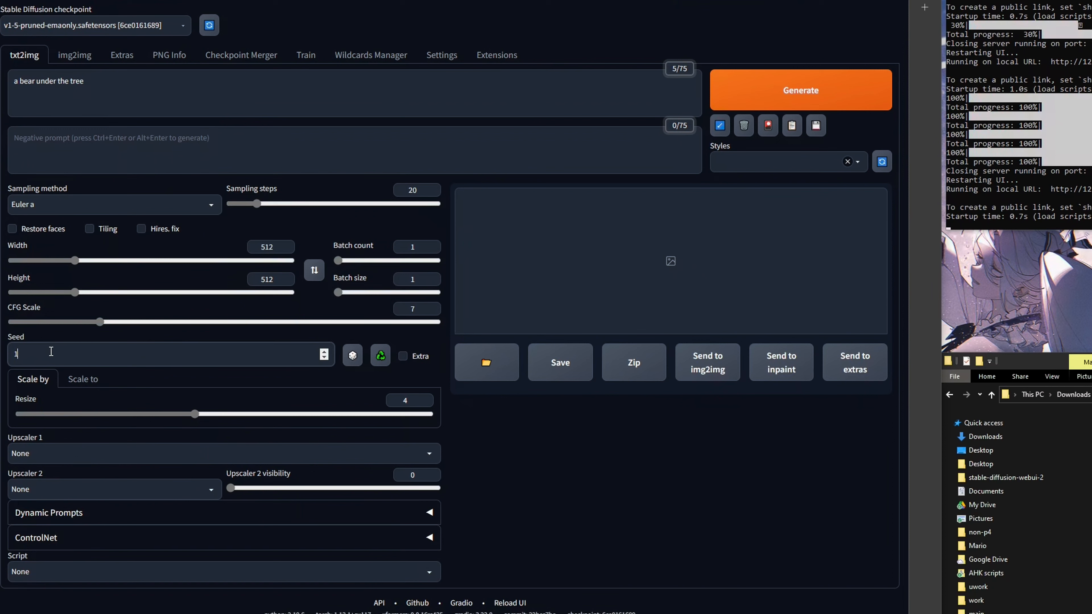
{"action": "left_click", "coordinate": [353, 355]}
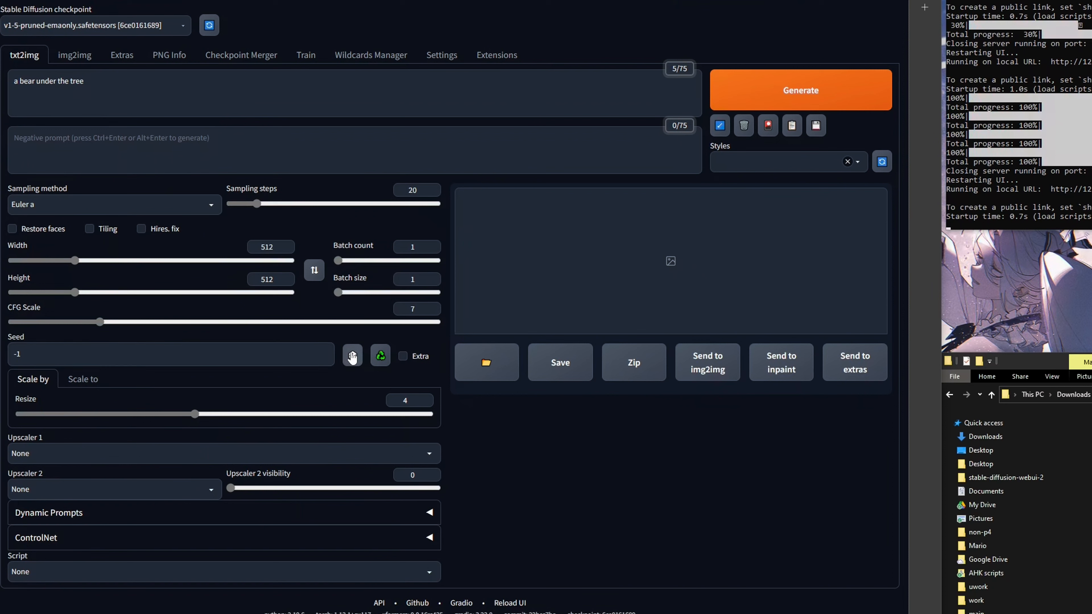
{"action": "left_click", "coordinate": [381, 361]}
{"action": "double_click", "coordinate": [113, 355]}
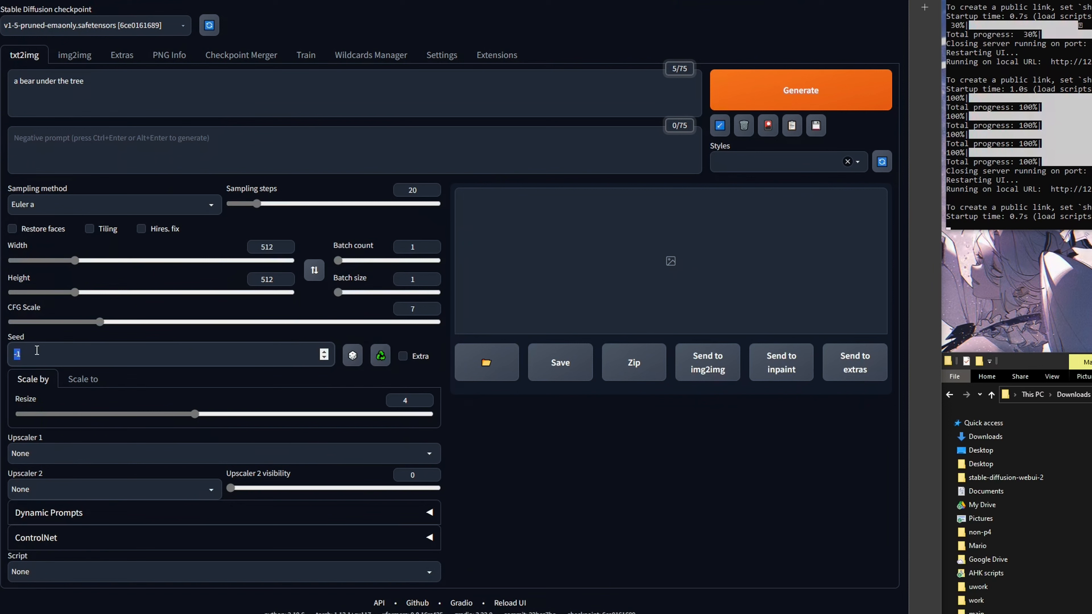
{"action": "left_click", "coordinate": [469, 444]}
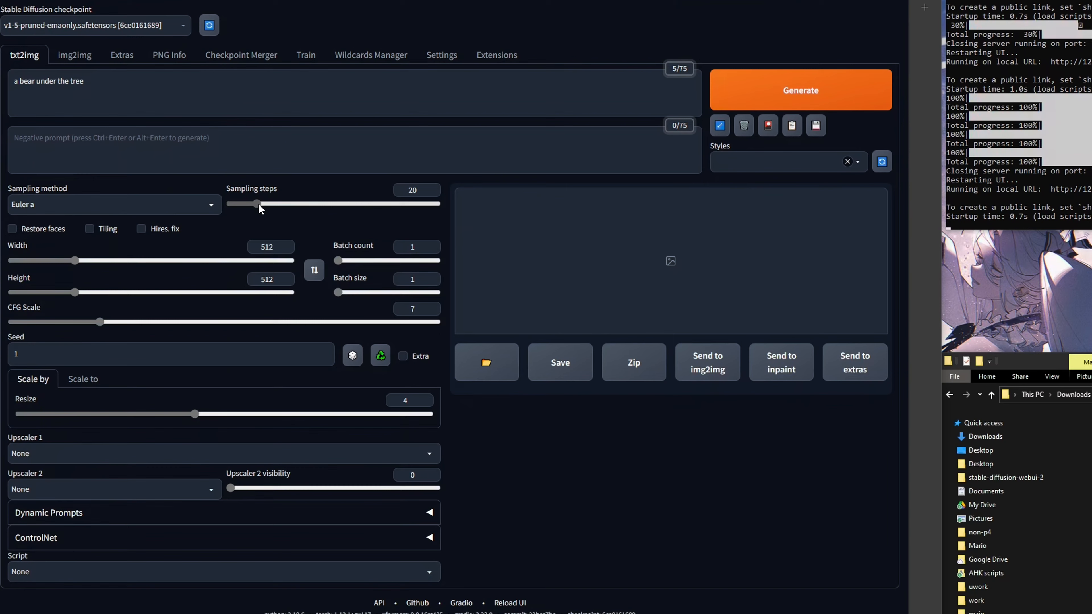
{"action": "key", "text": "ctrl+Return"}
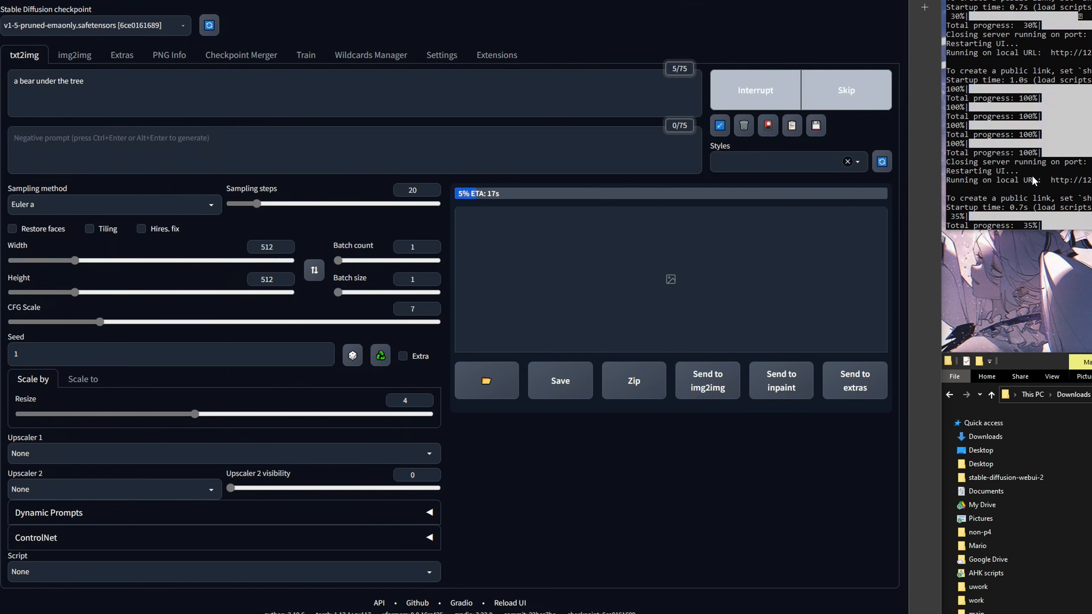
- Generate the bear image again with 4 sampling steps and compare its saved file with the 20-step one
{"action": "left_click", "coordinate": [89, 24]}
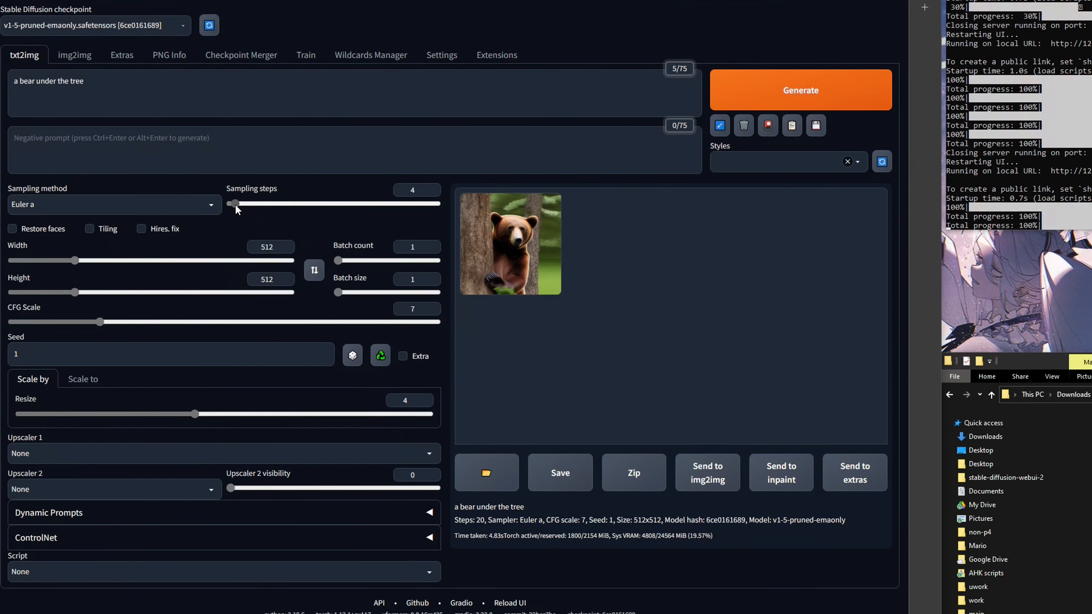
{"action": "key", "text": "ctrl+Return"}
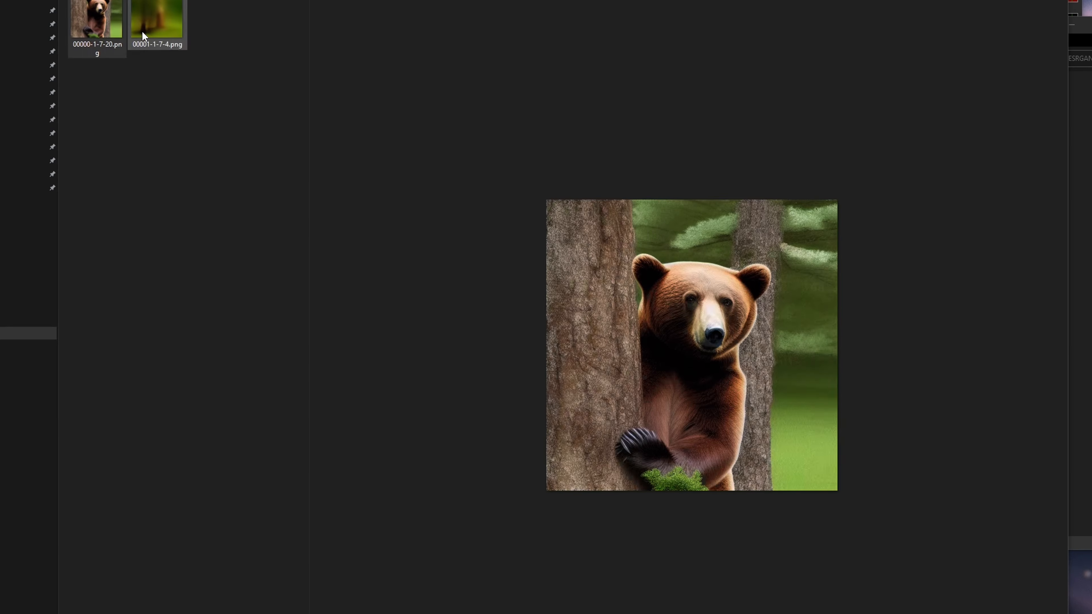
{"action": "left_click", "coordinate": [142, 32]}
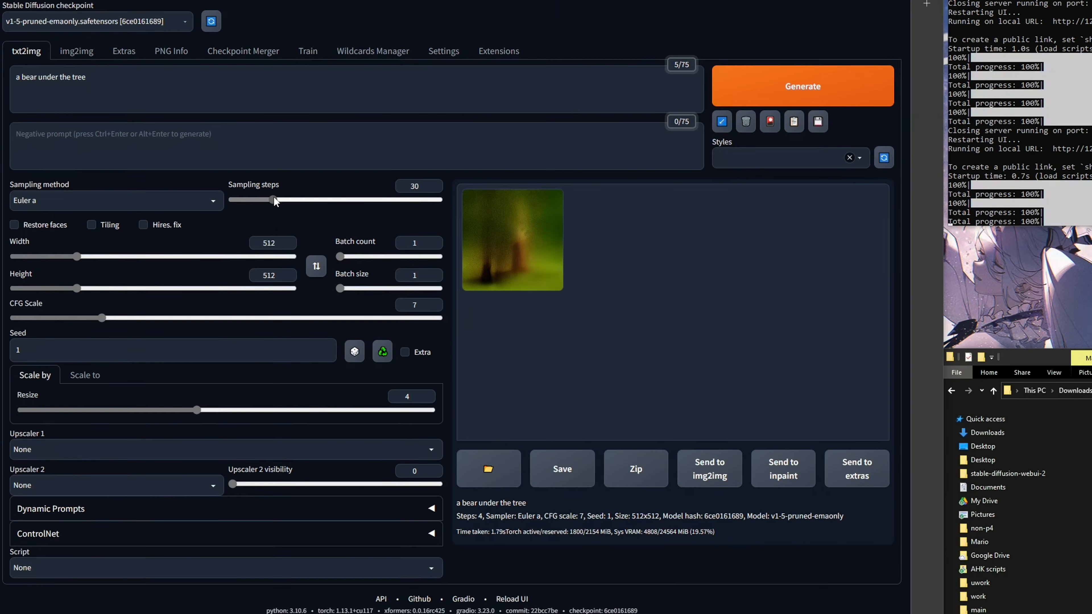
- Enable the X/Y/Z plot script with X type Steps and X values 1-30 (+1)
{"action": "key", "text": "alt+Tab"}
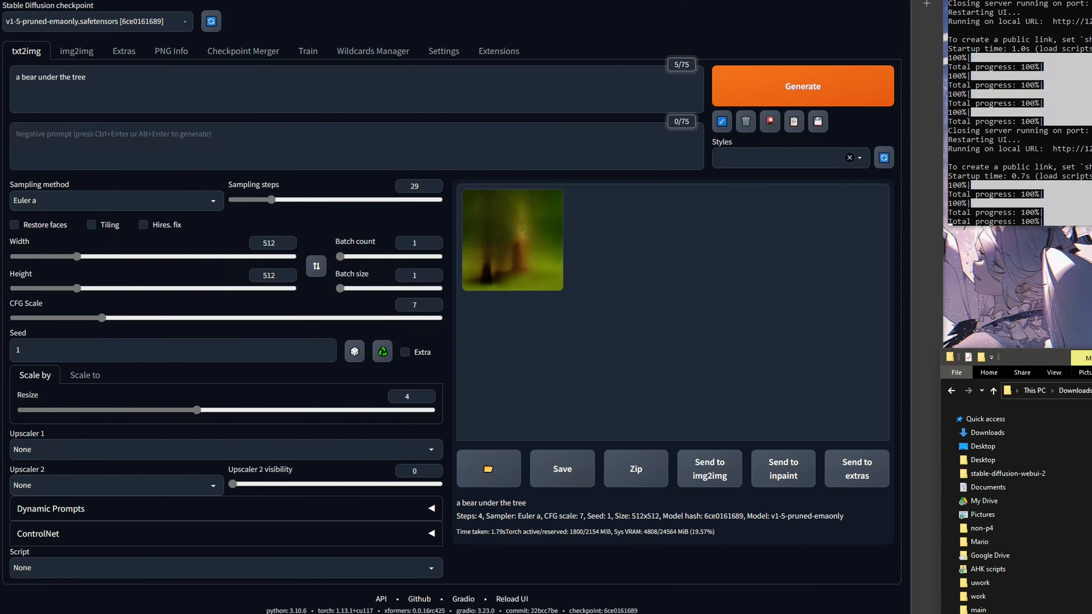
{"action": "left_click", "coordinate": [417, 568]}
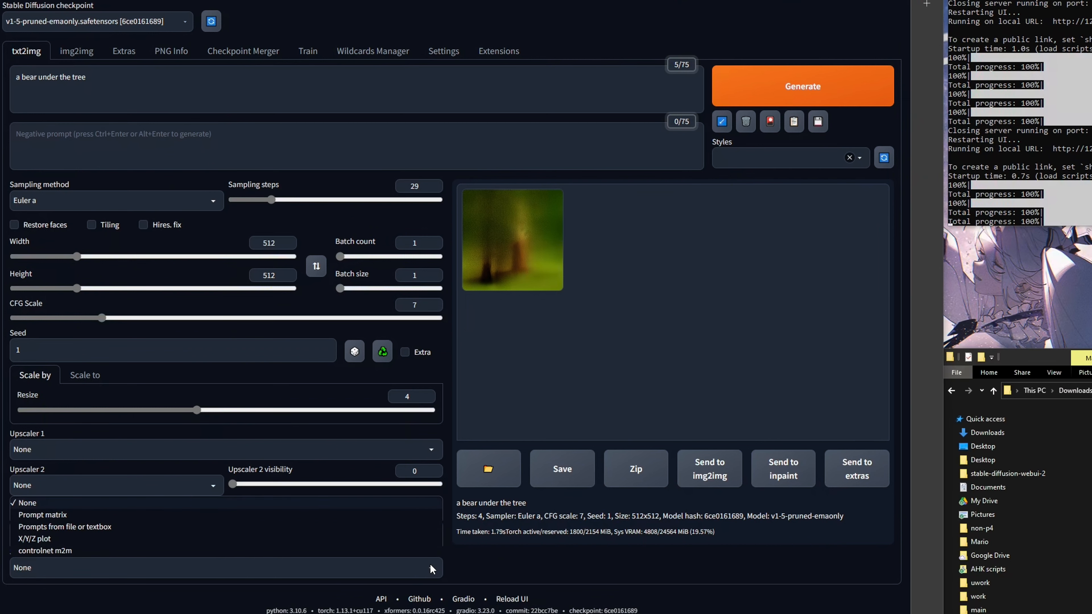
{"action": "left_click", "coordinate": [47, 539]}
{"action": "left_click", "coordinate": [112, 599]}
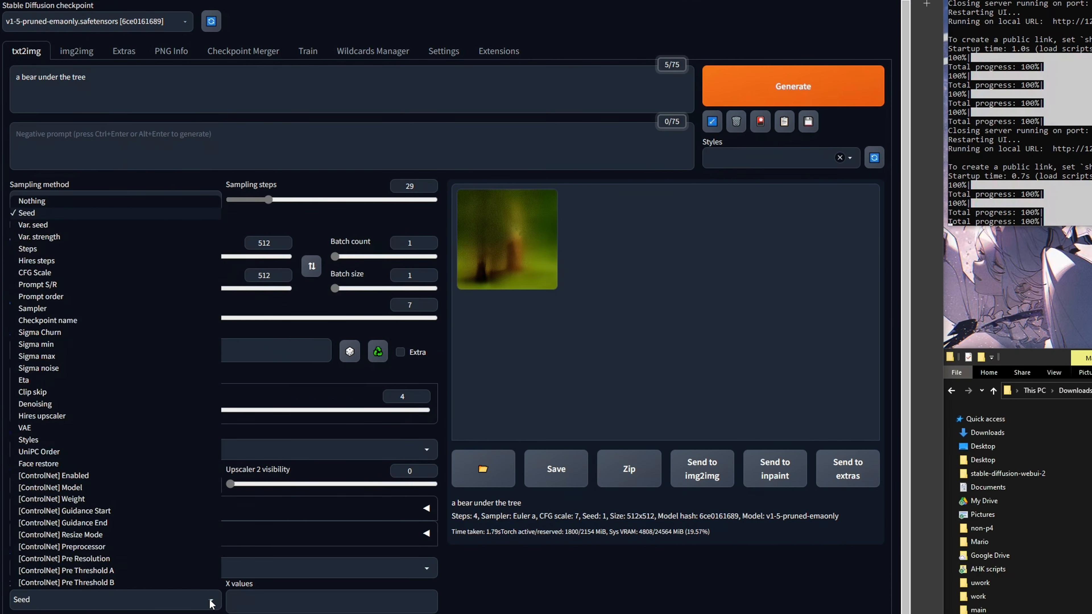
{"action": "left_click", "coordinate": [35, 250]}
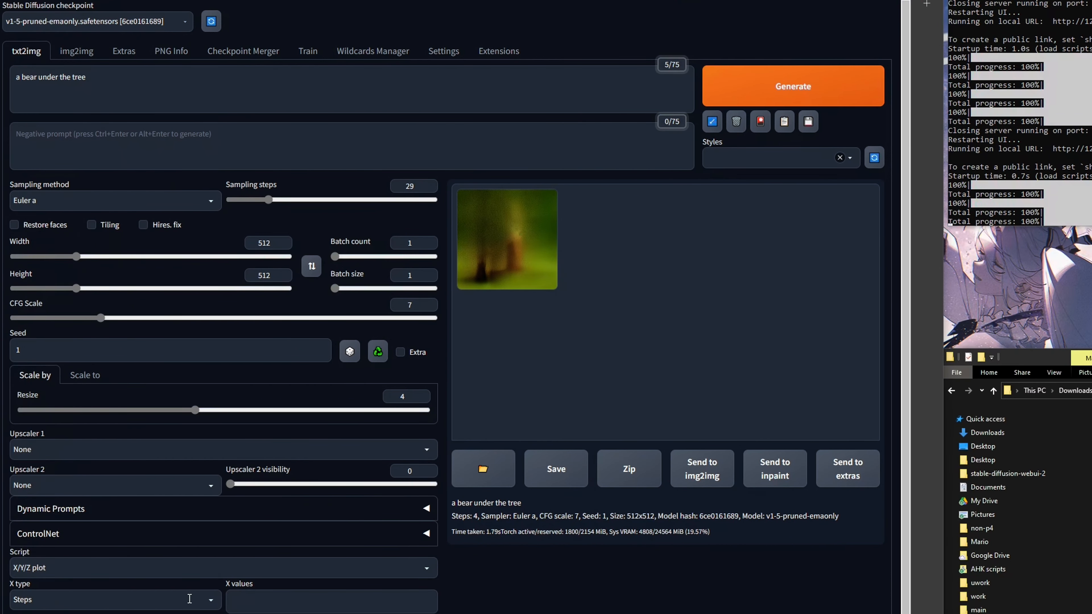
{"action": "left_click", "coordinate": [274, 604]}
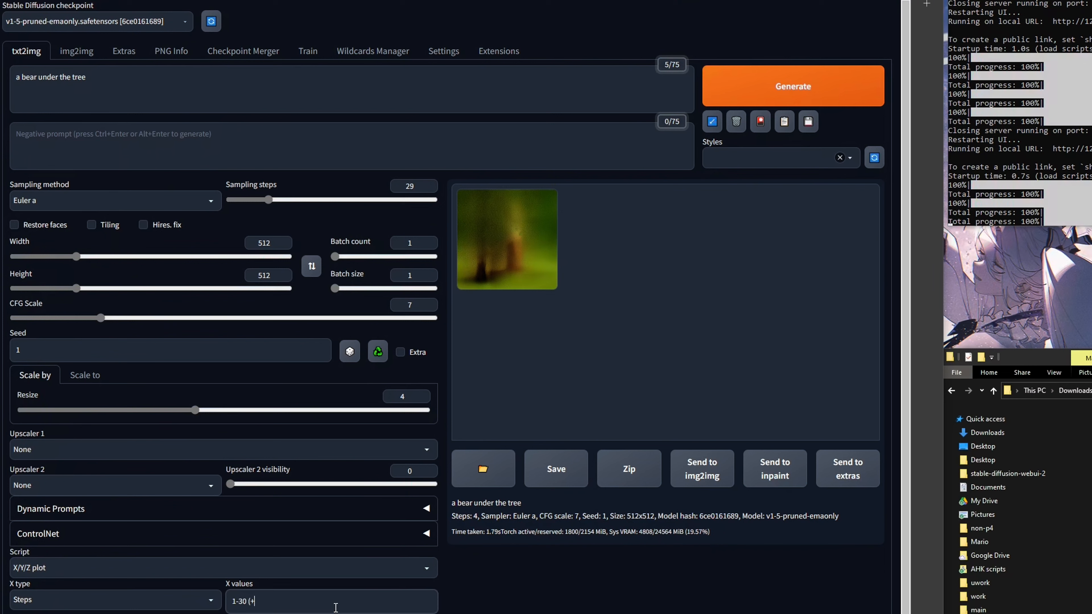
- Set the sampling steps to 38, generate the plot, and run it again with X values 30-60 (+1)
{"action": "left_click_drag", "start_coordinate": [268, 195], "coordinate": [281, 199]}
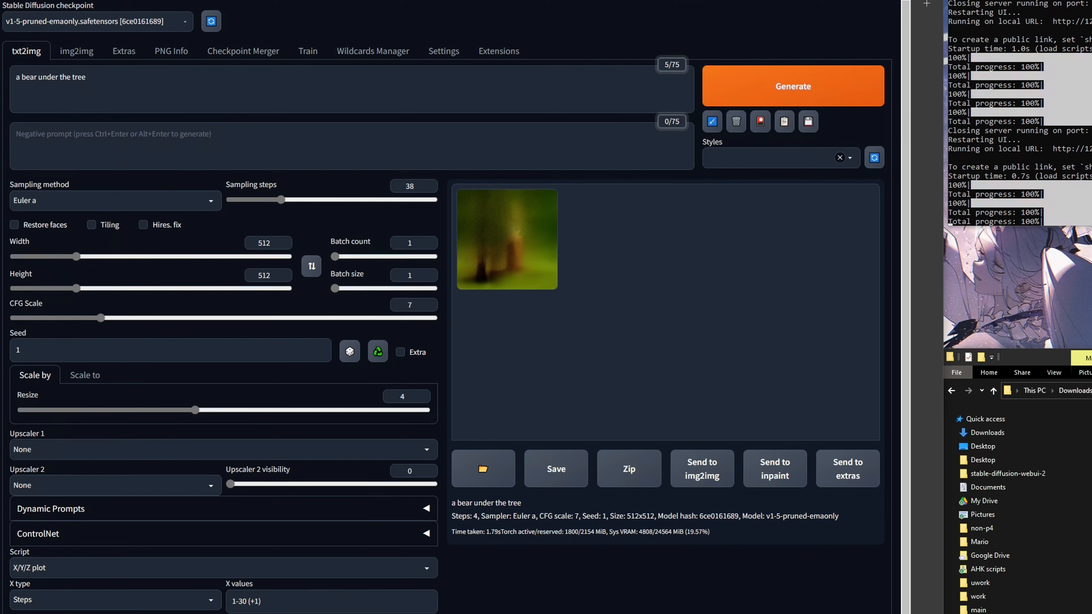
{"action": "left_click", "coordinate": [812, 86]}
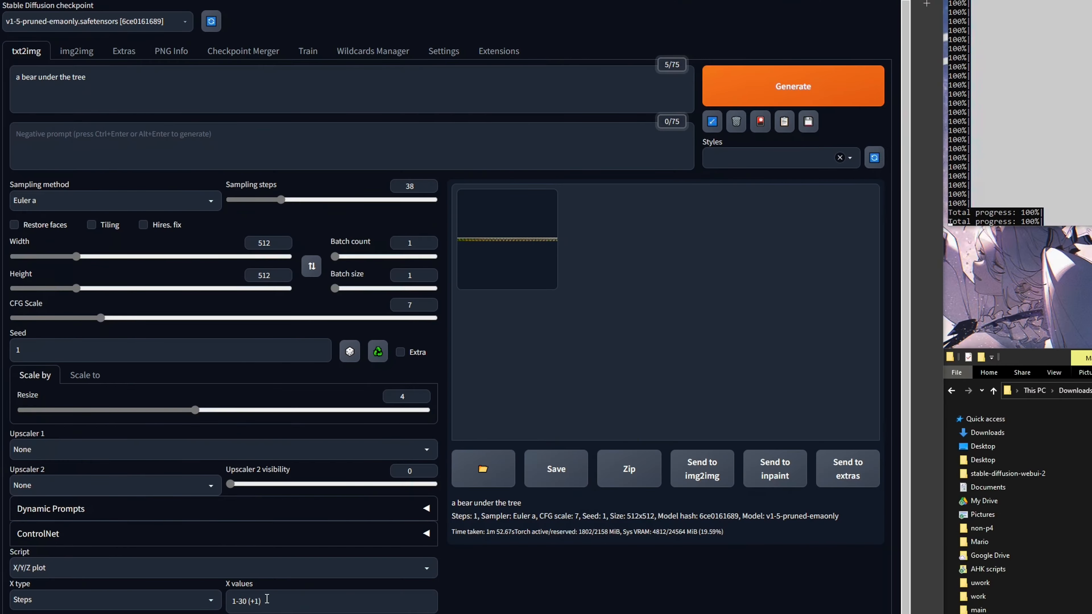
{"action": "left_click", "coordinate": [247, 601]}
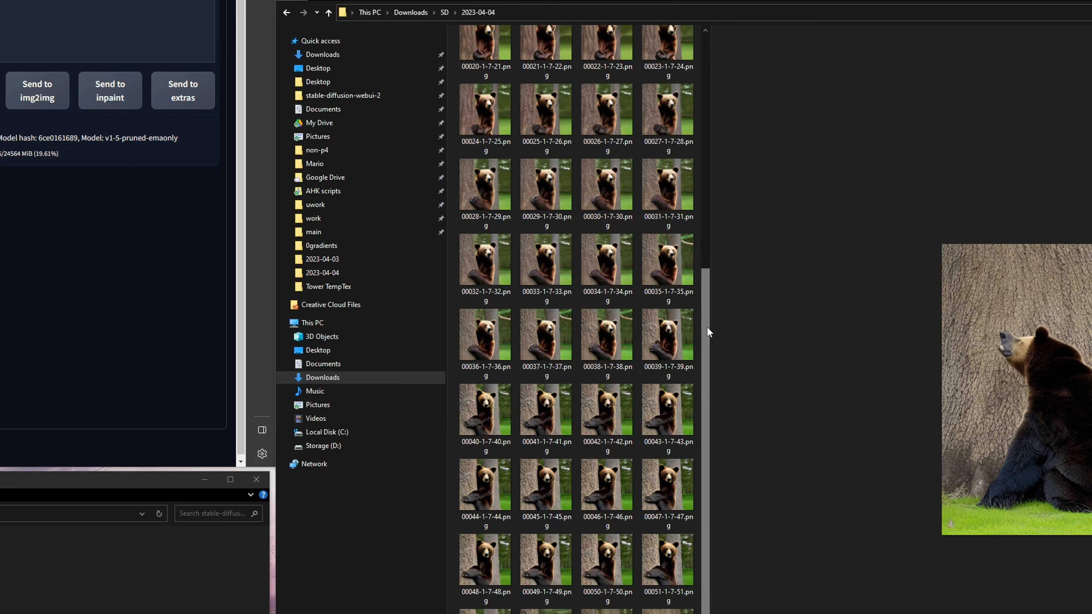
- View the saved bear images full screen from the lowest to the highest step count and compare how the picture changes
{"action": "scroll", "coordinate": [714, 401], "scroll_direction": "down", "scroll_amount": 1}
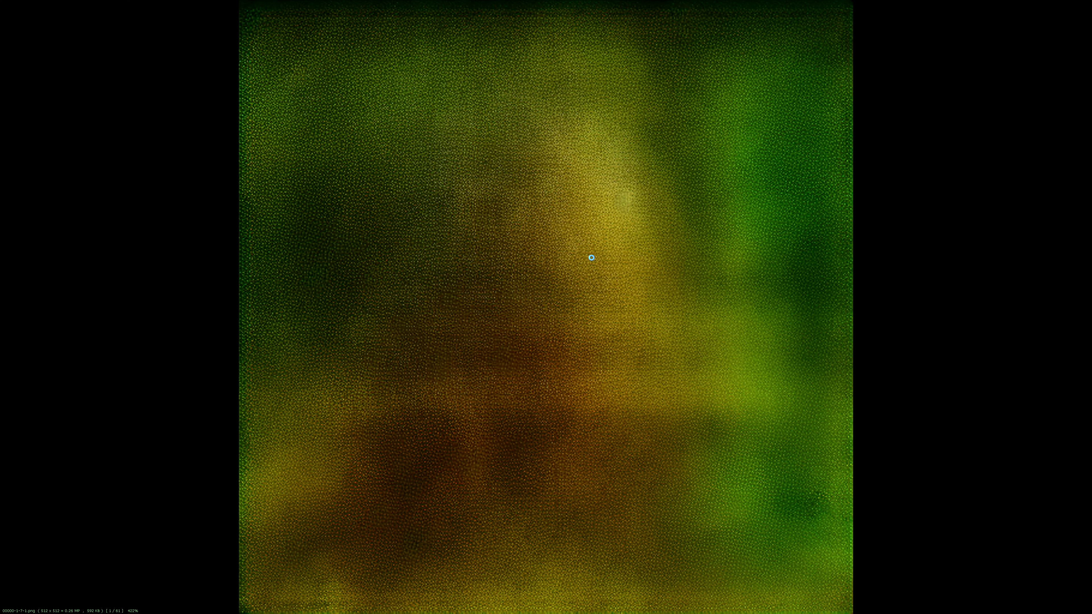
{"action": "key", "text": "Right"}
{"action": "key", "text": "Right"}
{"action": "key", "text": "Right"}
{"action": "key", "text": "Right"}
{"action": "key", "text": "Right"}
{"action": "key", "text": "Right"}
{"action": "key", "text": "Right"}
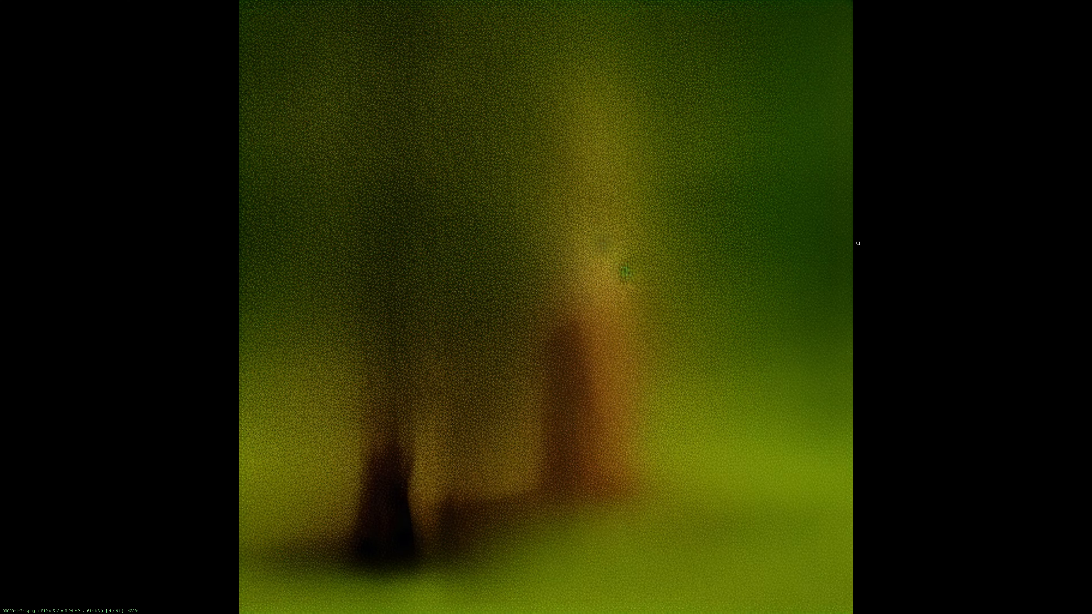
{"action": "key", "text": "Right"}
{"action": "key", "text": "Right"}
{"action": "key", "text": "Right"}
{"action": "key", "text": "Right"}
{"action": "key", "text": "Right"}
{"action": "key", "text": "Right"}
{"action": "key", "text": "Right"}
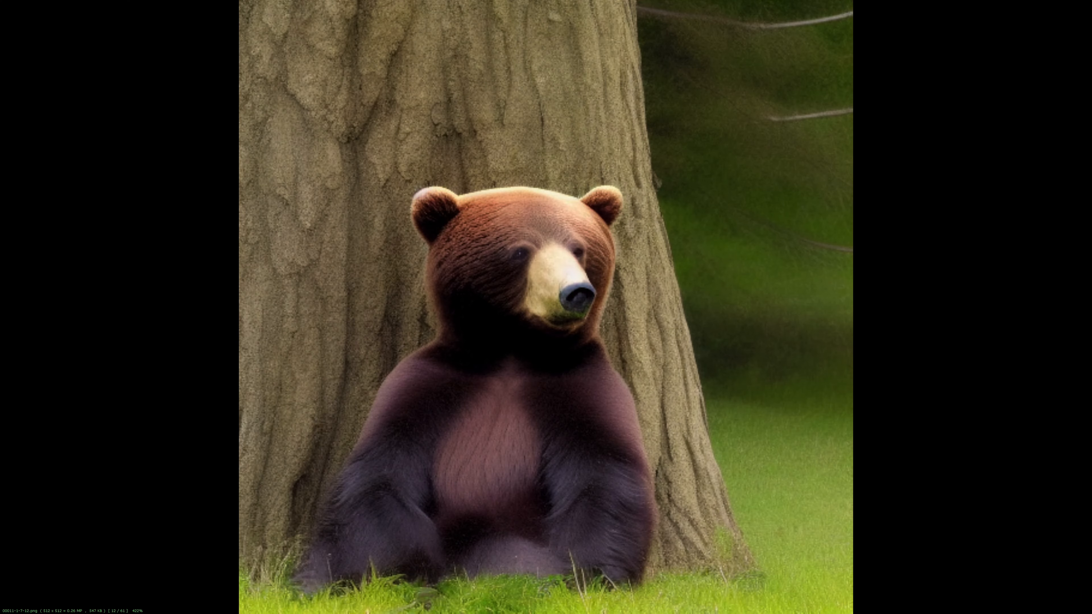
{"action": "key", "text": "Right"}
{"action": "key", "text": "Right"}
{"action": "key", "text": "Right"}
{"action": "key", "text": "Right"}
{"action": "key", "text": "Right"}
{"action": "key", "text": "Right"}
{"action": "key", "text": "Right"}
{"action": "key", "text": "Right"}
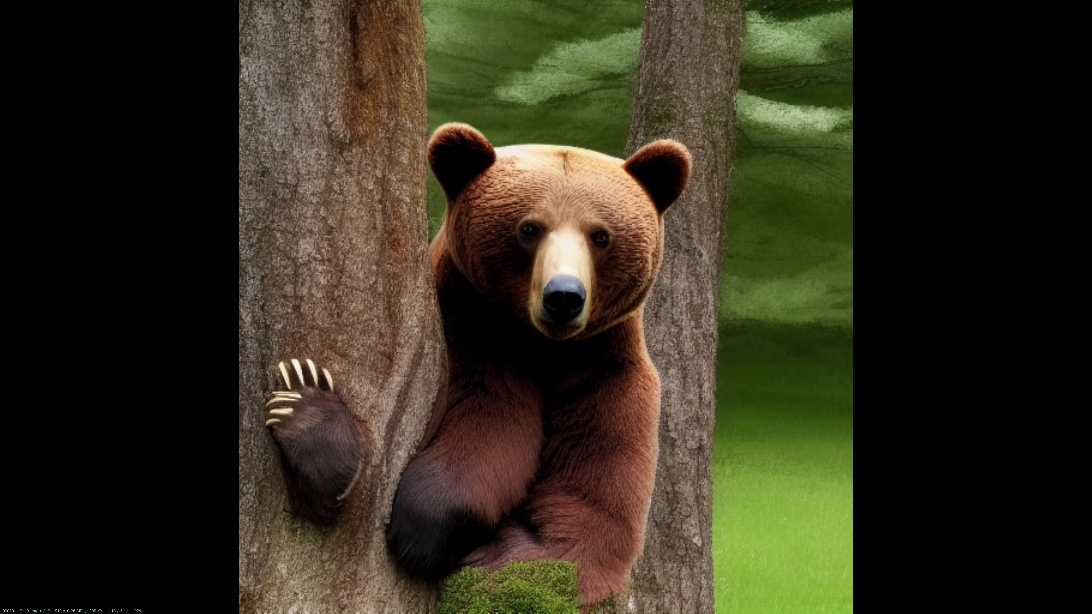
{"action": "key", "text": "Right"}
{"action": "key", "text": "Right"}
{"action": "key", "text": "Right"}
{"action": "key", "text": "Right"}
{"action": "key", "text": "Right"}
{"action": "key", "text": "Right"}
{"action": "key", "text": "Right"}
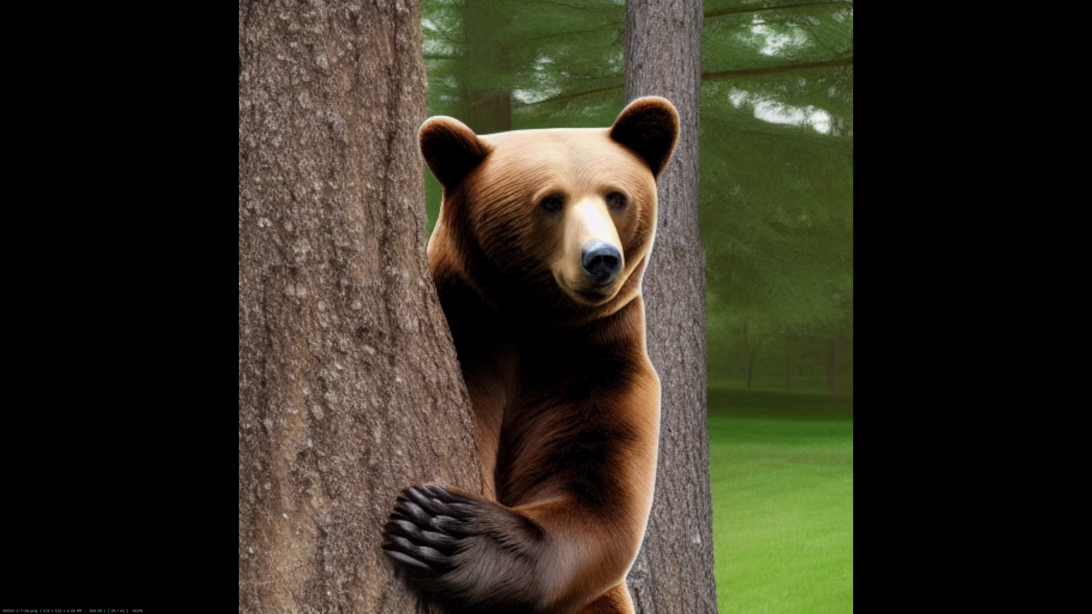
{"action": "key", "text": "Right"}
{"action": "key", "text": "Right"}
{"action": "key", "text": "Right"}
{"action": "key", "text": "Right"}
{"action": "key", "text": "Right"}
{"action": "key", "text": "Right"}
{"action": "key", "text": "Right"}
{"action": "key", "text": "Right"}
{"action": "key", "text": "Right"}
{"action": "key", "text": "Right"}
{"action": "key", "text": "Right"}
{"action": "key", "text": "Right"}
{"action": "key", "text": "Right"}
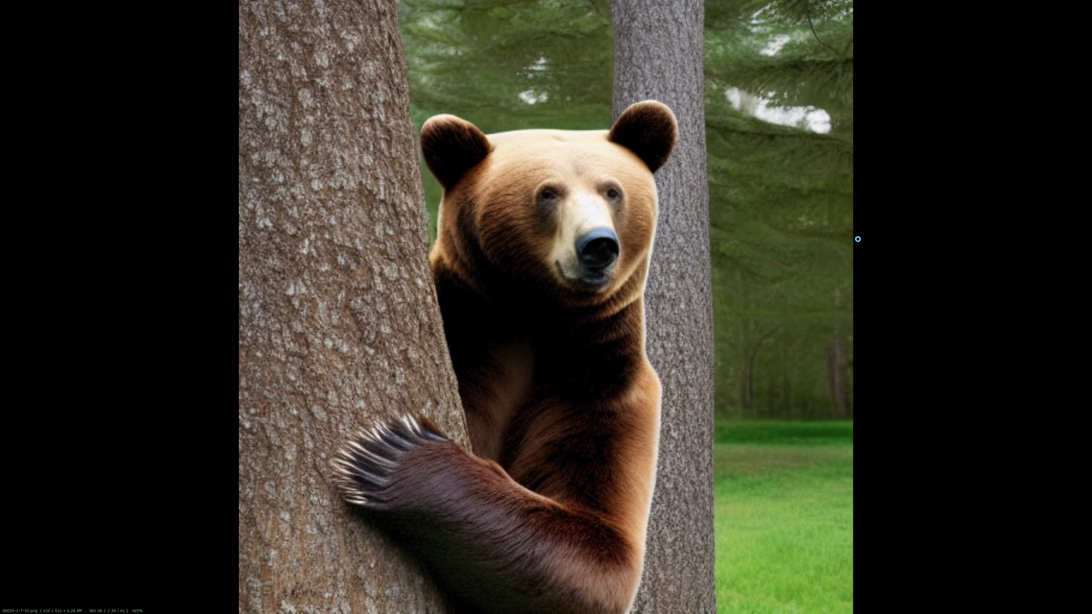
{"action": "key", "text": "Right"}
{"action": "key", "text": "Right"}
{"action": "key", "text": "Right"}
{"action": "key", "text": "Right"}
{"action": "key", "text": "Right"}
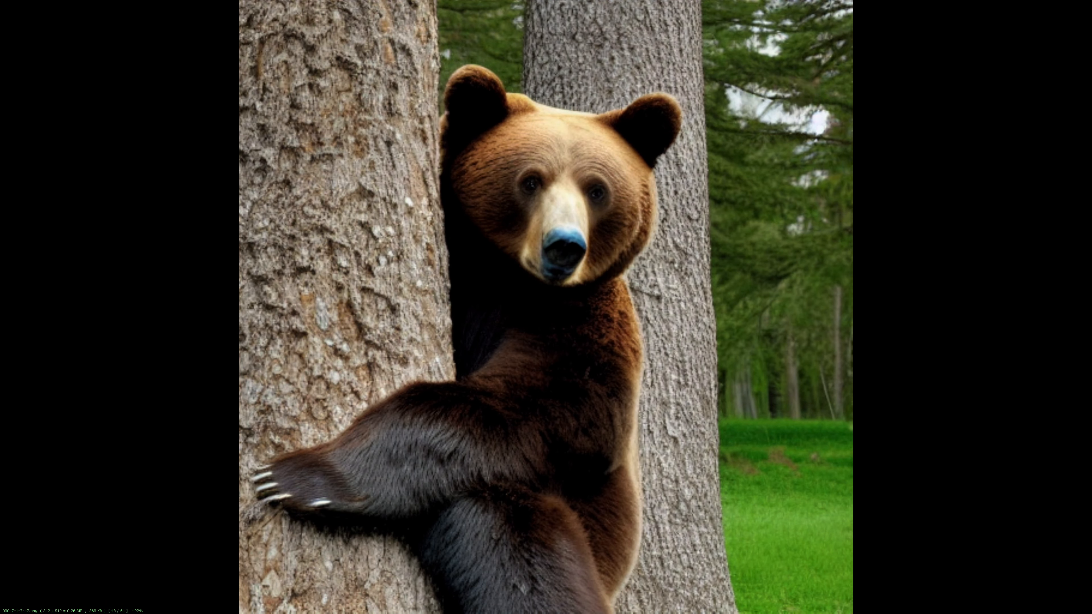
{"action": "key", "text": "Right"}
{"action": "key", "text": "Right"}
{"action": "key", "text": "Right"}
{"action": "key", "text": "Right"}
{"action": "key", "text": "Right"}
{"action": "key", "text": "Right"}
{"action": "key", "text": "Right"}
{"action": "key", "text": "Right"}
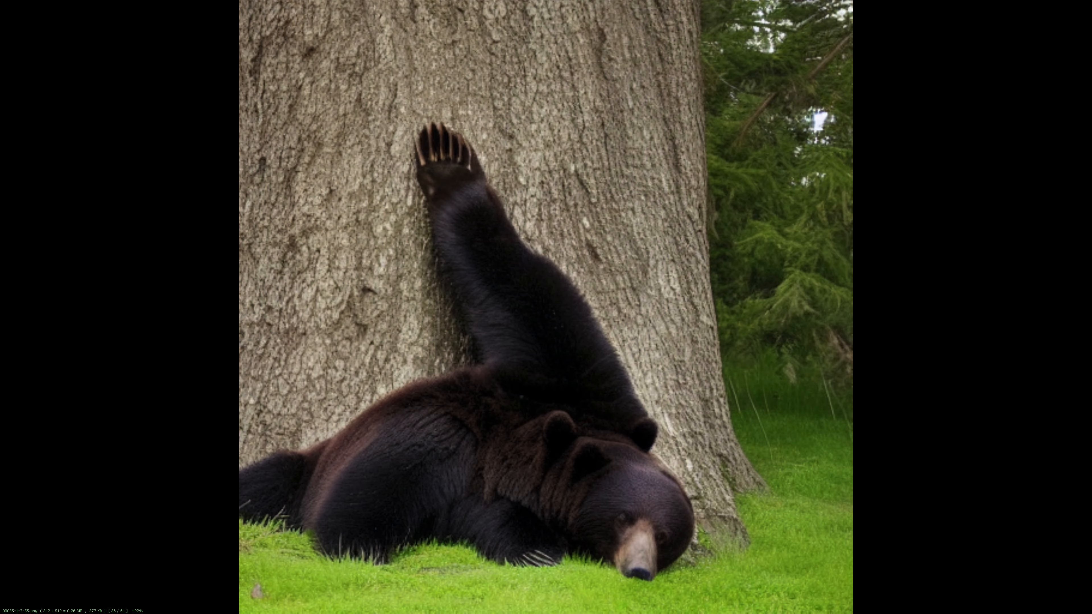
{"action": "key", "text": "Right"}
{"action": "key", "text": "Right"}
{"action": "key", "text": "Right"}
{"action": "key", "text": "Right"}
{"action": "key", "text": "Right"}
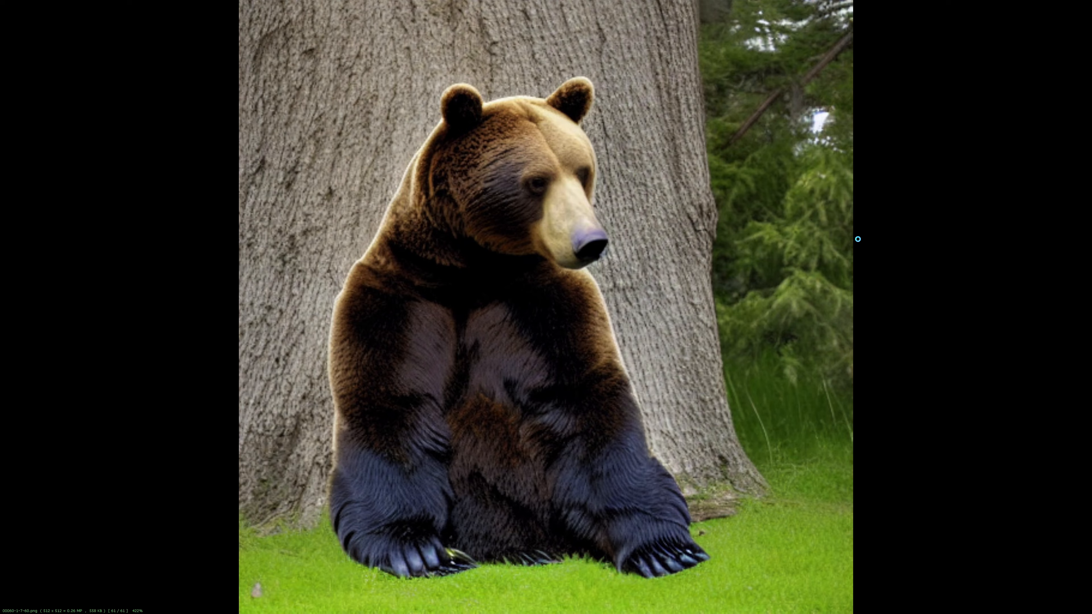
- Go back through the last few high-step bear images and forward again to compare them, and close the image viewer
{"action": "key", "text": "Left"}
{"action": "key", "text": "Left"}
{"action": "key", "text": "Left"}
{"action": "key", "text": "Left"}
{"action": "key", "text": "Left"}
{"action": "key", "text": "Left"}
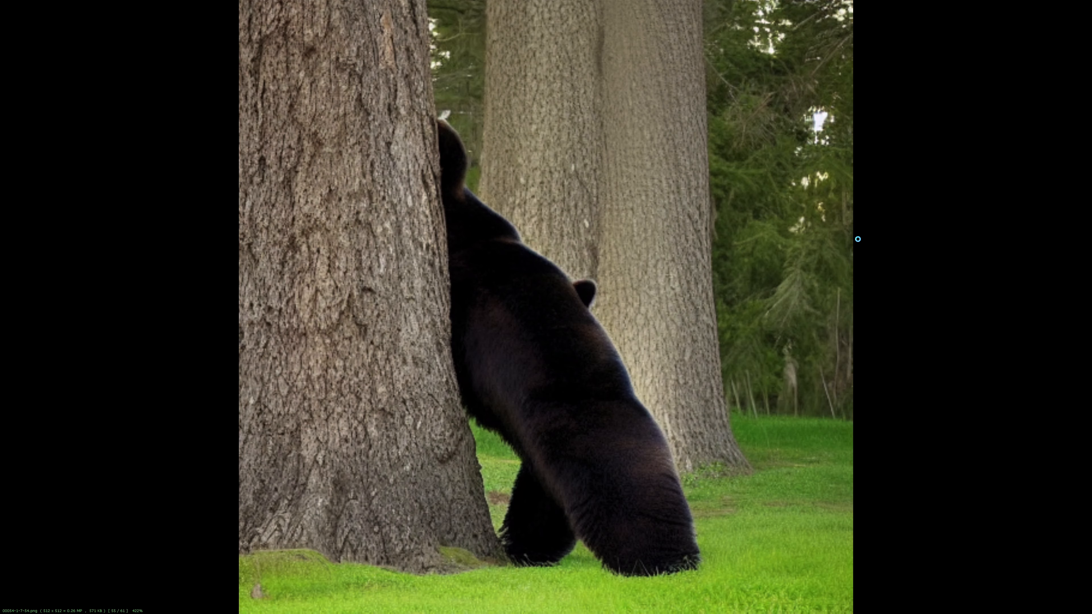
{"action": "key", "text": "Right"}
{"action": "key", "text": "Right"}
{"action": "key", "text": "Right"}
{"action": "key", "text": "Right"}
{"action": "key", "text": "Right"}
{"action": "key", "text": "Right"}
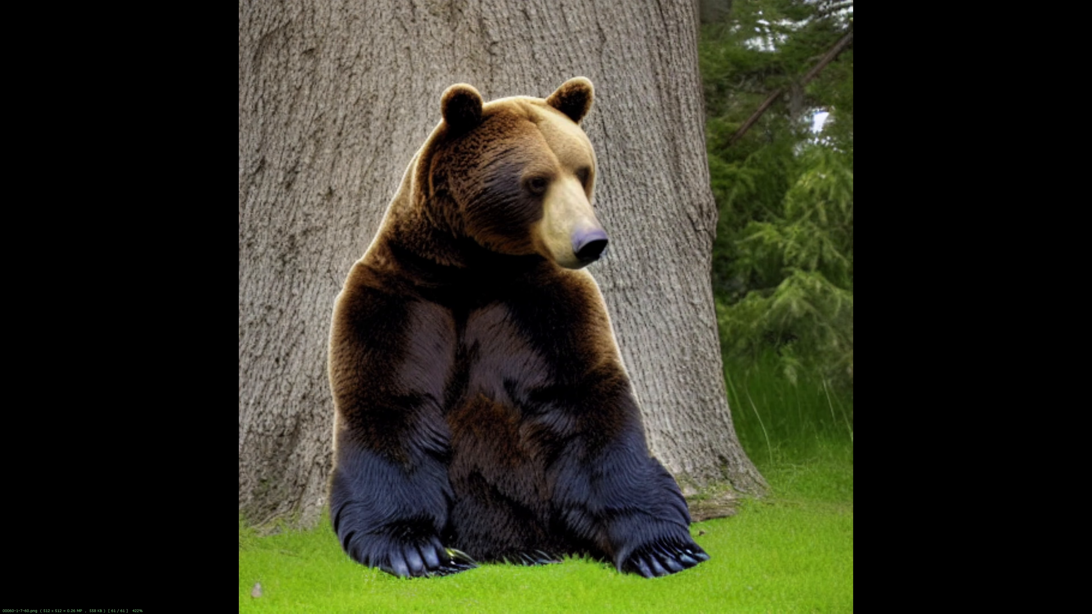
{"action": "key", "text": "Escape"}
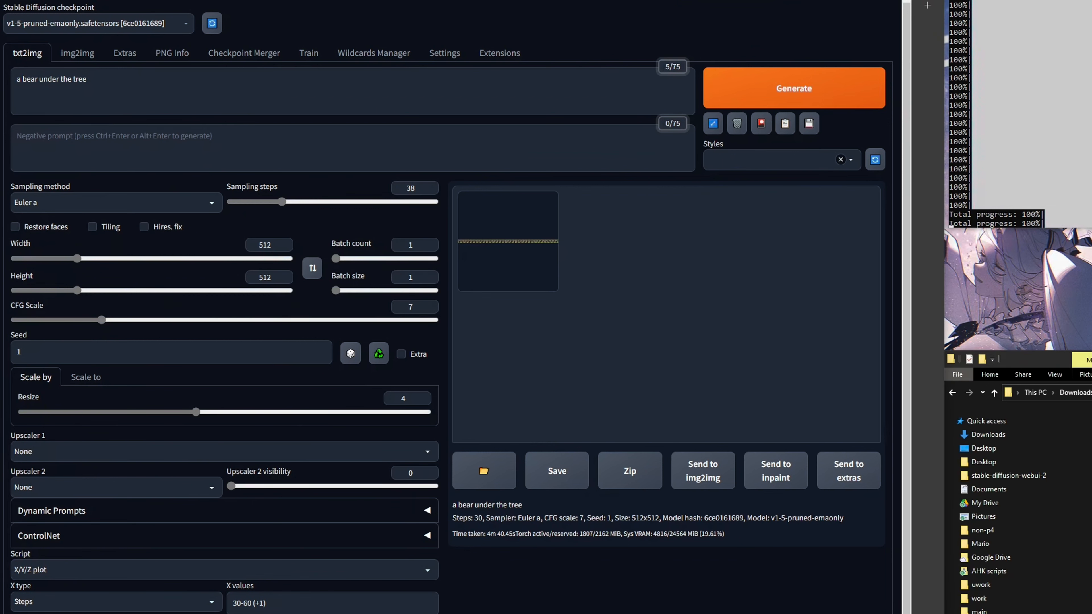
- Turn off the script and generate the bear prompt with a batch count of 2 and a random seed
{"action": "scroll", "coordinate": [184, 578], "scroll_direction": "down", "scroll_amount": 1}
{"action": "left_click", "coordinate": [395, 571]}
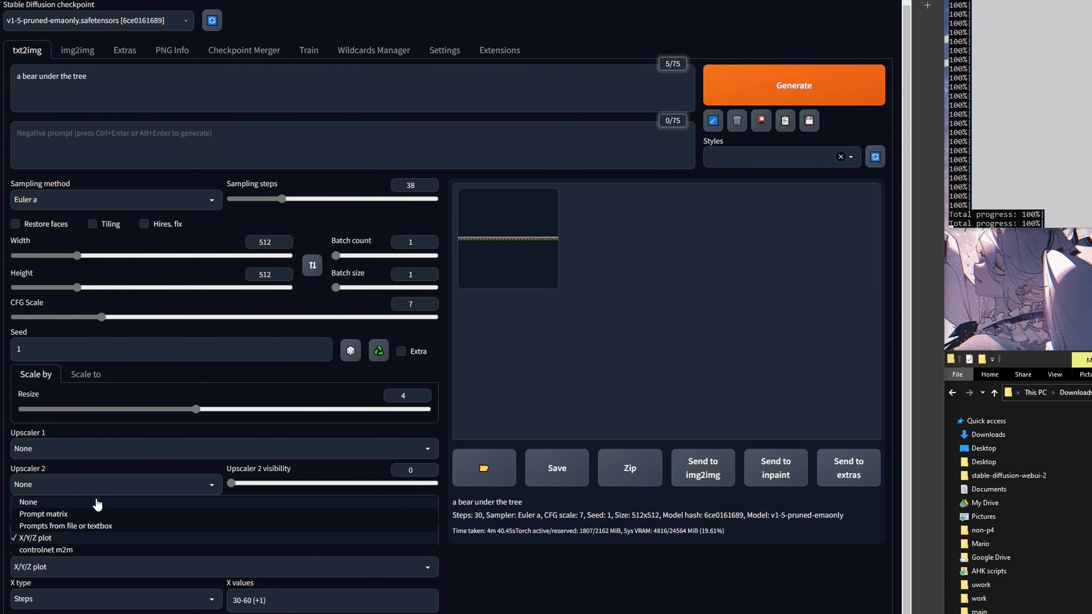
{"action": "left_click", "coordinate": [26, 503]}
{"action": "left_click", "coordinate": [435, 242]}
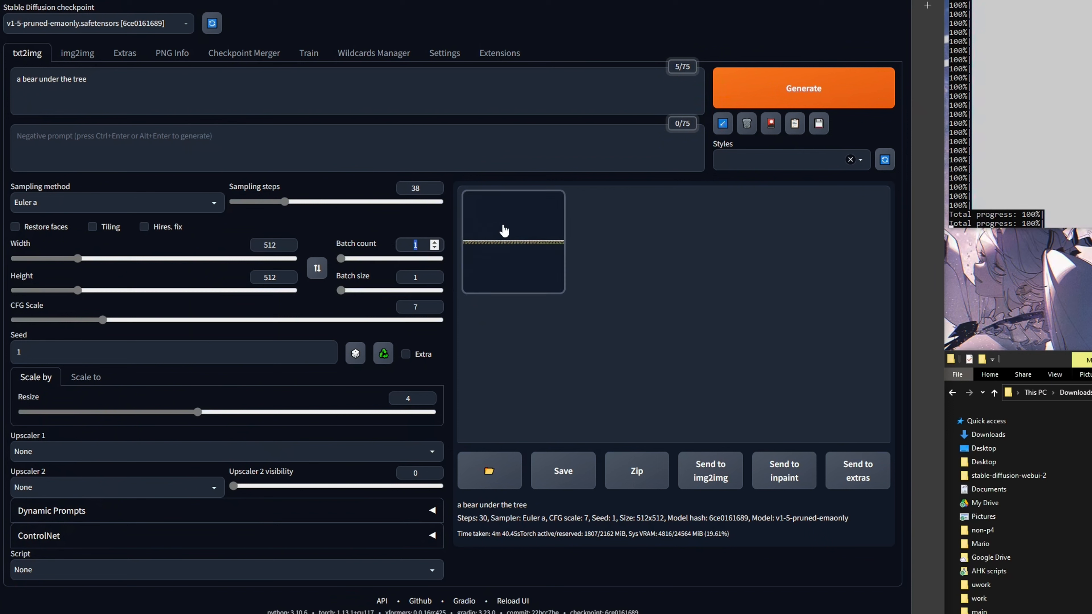
{"action": "left_click", "coordinate": [786, 91]}
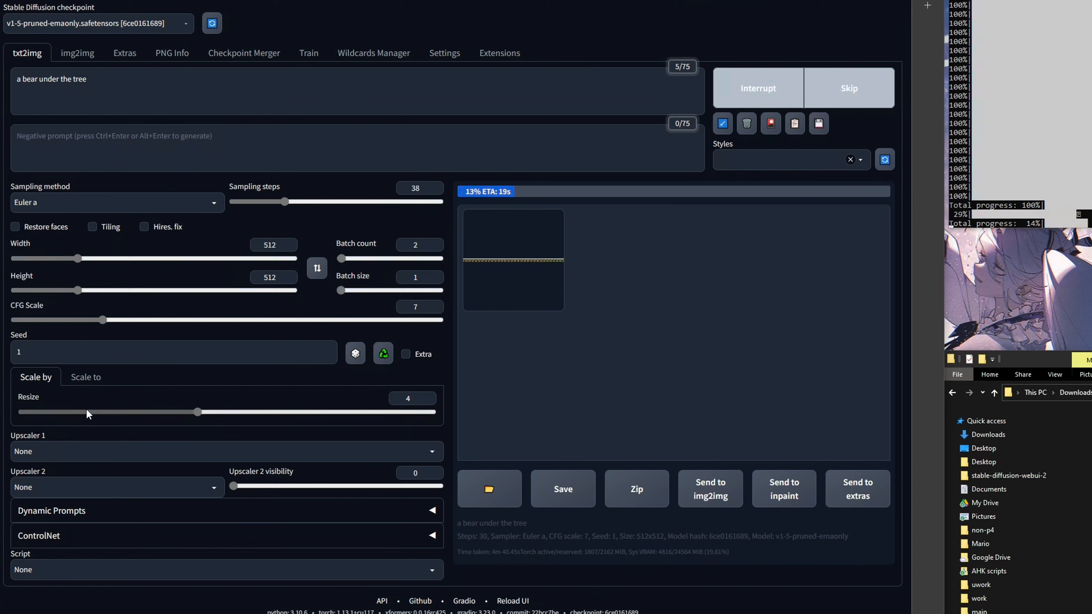
{"action": "left_click", "coordinate": [356, 354]}
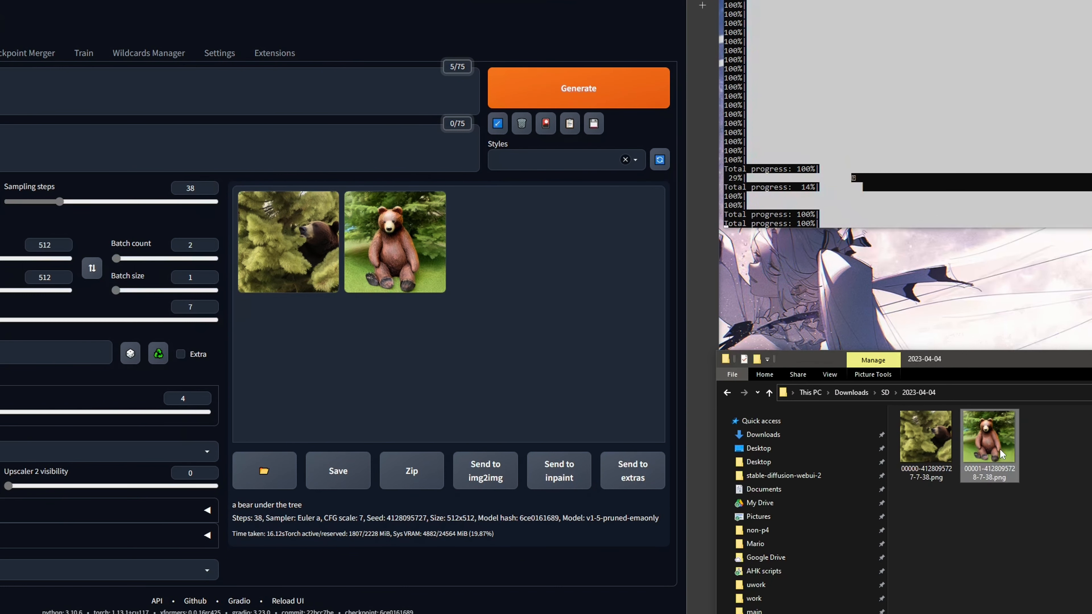
- Generate with batch count 1 and batch size 8, and check the dedicated GPU memory usage in System Information
{"action": "double_click", "coordinate": [196, 243]}
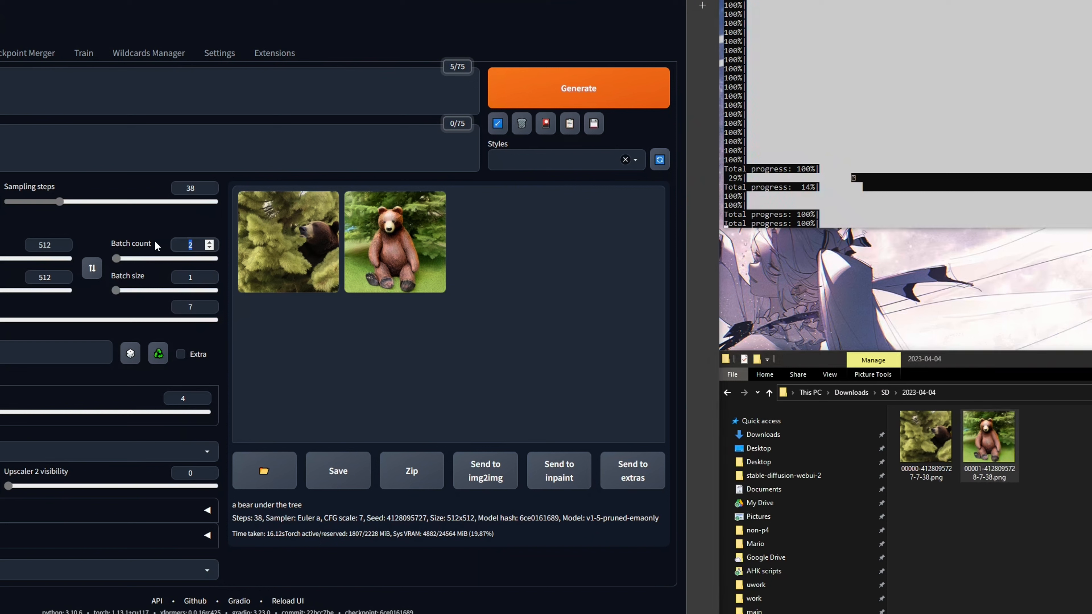
{"action": "type", "text": "1"}
{"action": "double_click", "coordinate": [198, 278]}
{"action": "type", "text": "8"}
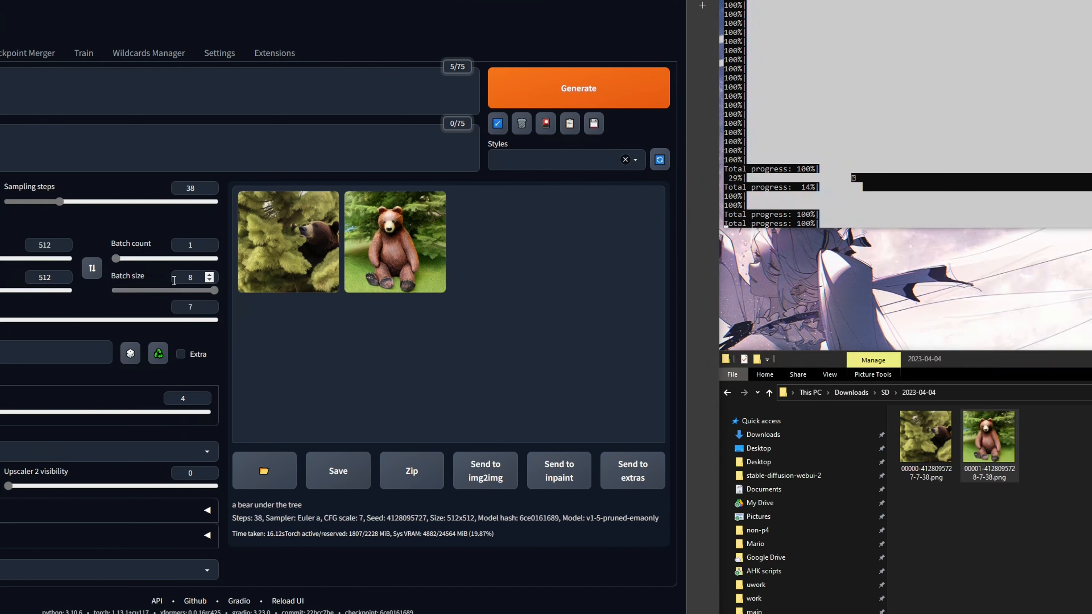
{"action": "key", "text": "ctrl+Return"}
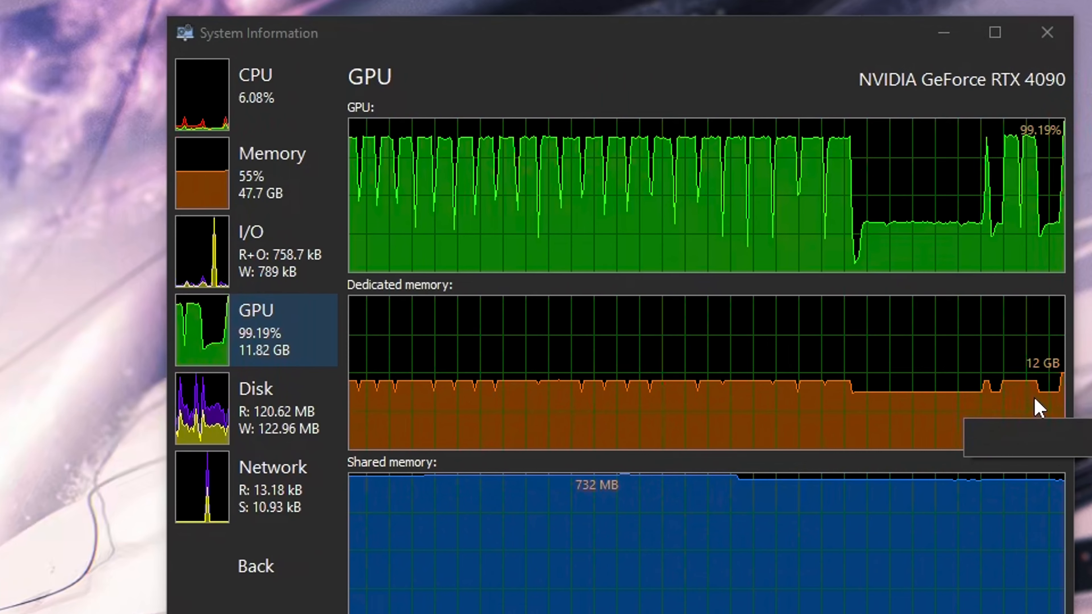
{"action": "mouse_move", "coordinate": [1062, 393]}
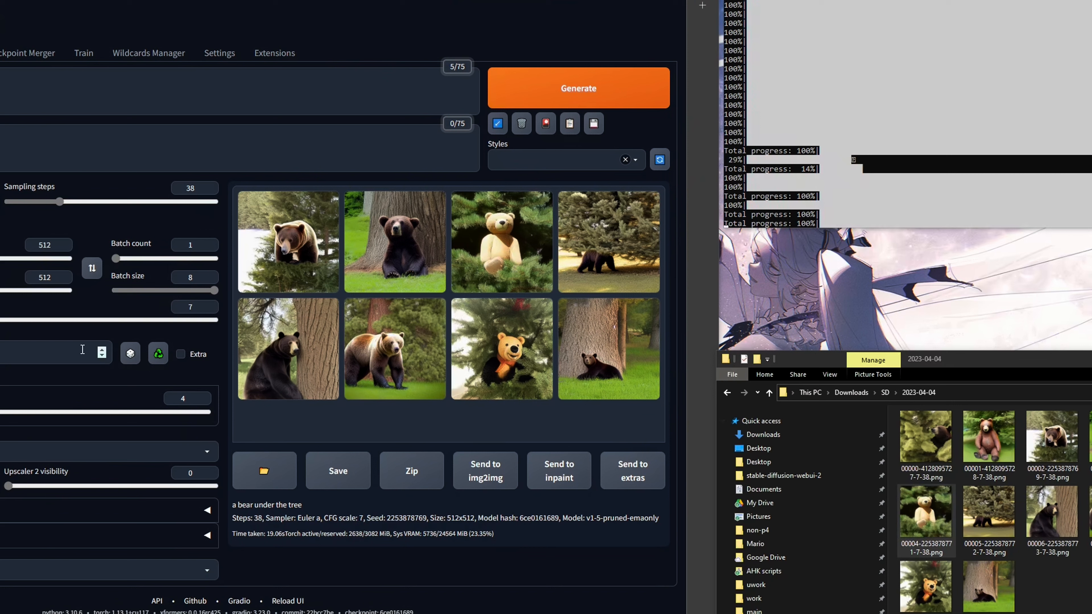
- Load the saved image of the beige teddy bear sitting in the tree into PNG Info and send its parameters to txt2img
{"action": "left_click", "coordinate": [924, 515]}
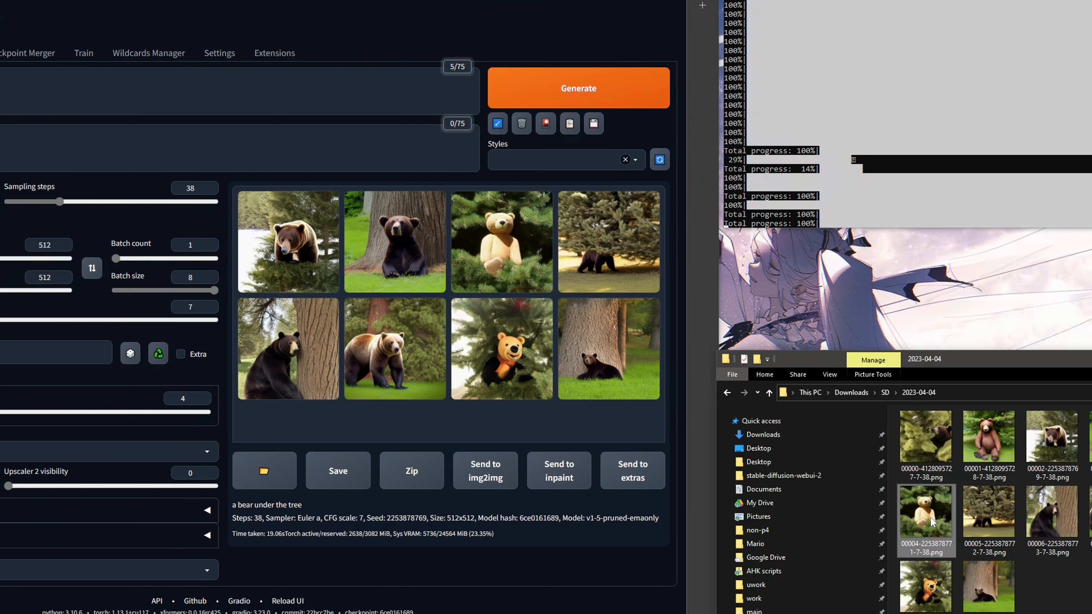
{"action": "left_click", "coordinate": [176, 52]}
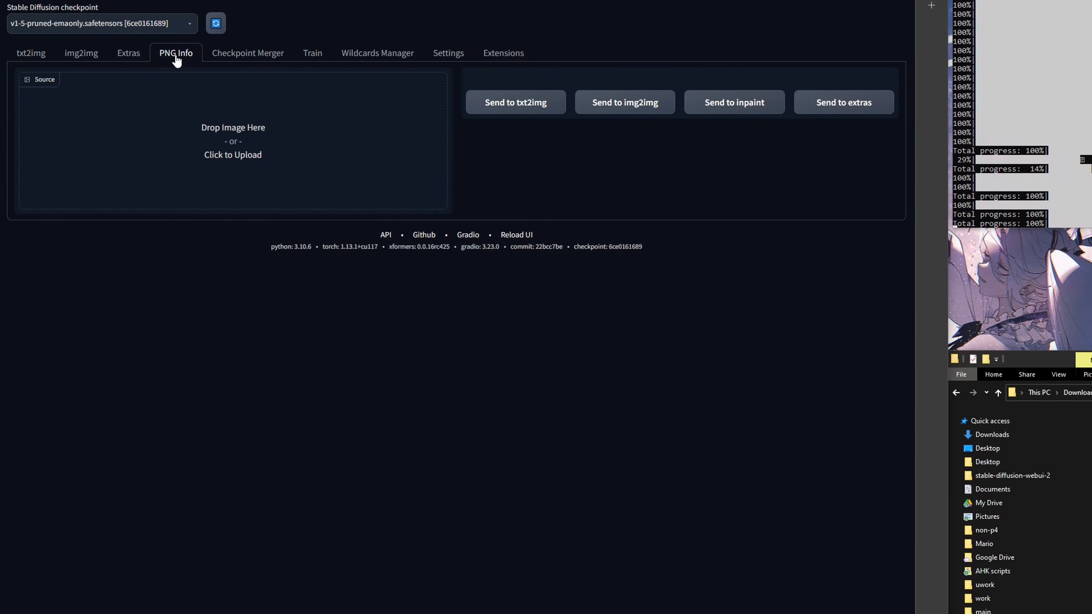
{"action": "left_click_drag", "start_coordinate": [882, 439], "coordinate": [239, 129]}
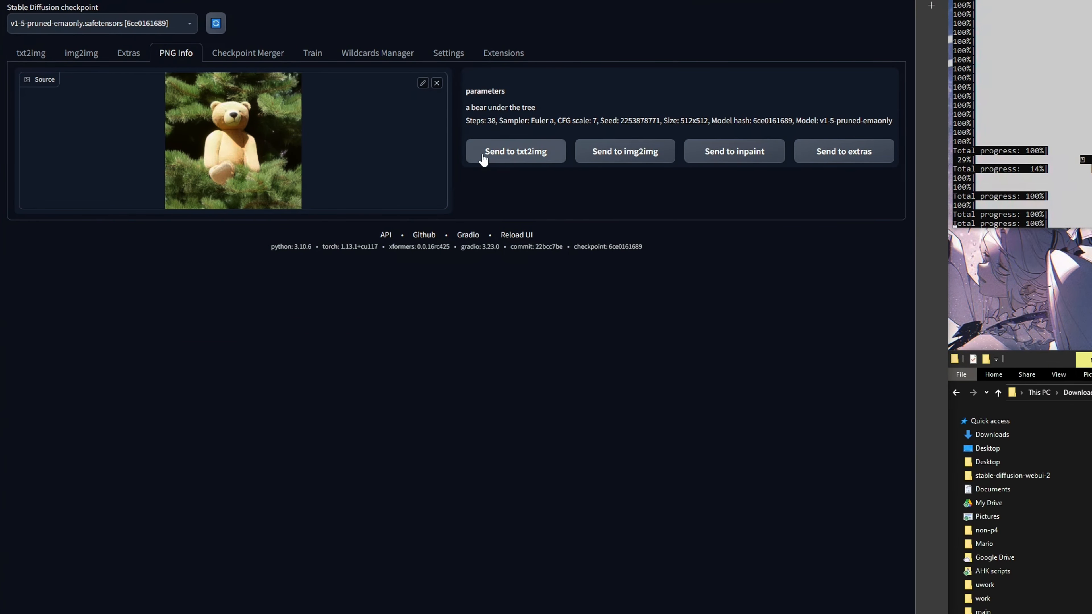
{"action": "left_click", "coordinate": [525, 161]}
{"action": "left_click_drag", "start_coordinate": [85, 353], "coordinate": [15, 350]}
{"action": "left_click", "coordinate": [58, 357]}
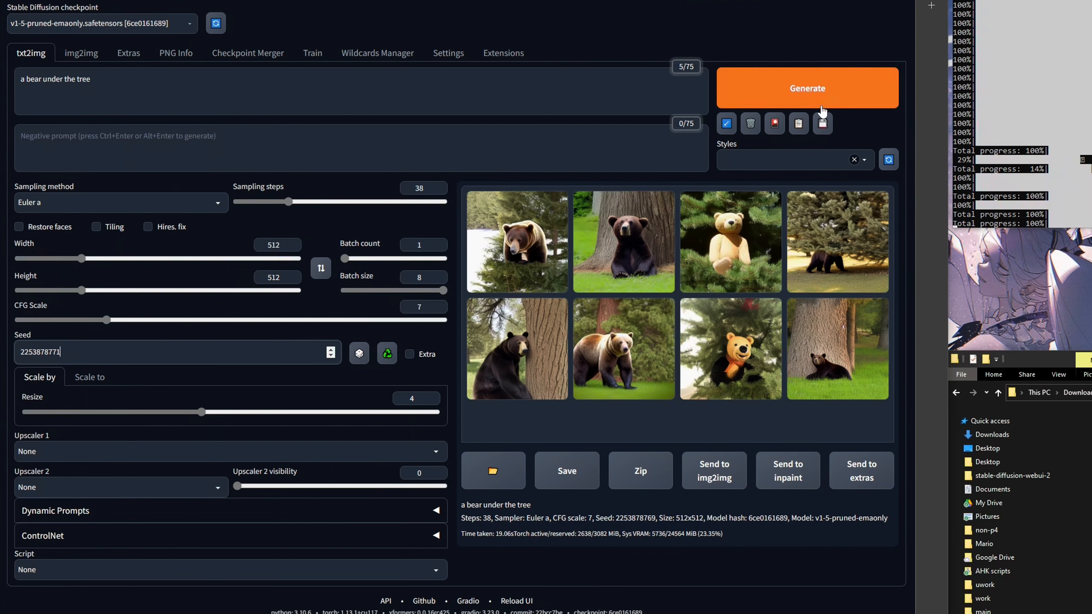
- Set the batch size to 1 and generate an X/Y/Z plot of CFG Scale with the X values 0.1-05 (+0.3)
{"action": "left_click_drag", "start_coordinate": [443, 294], "coordinate": [279, 297]}
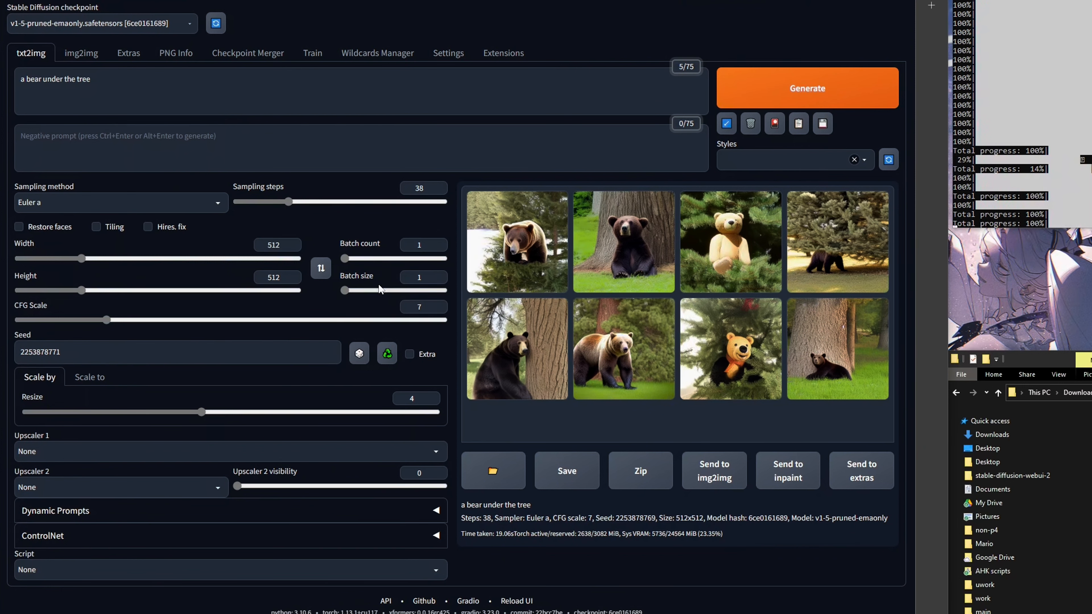
{"action": "left_click", "coordinate": [432, 558]}
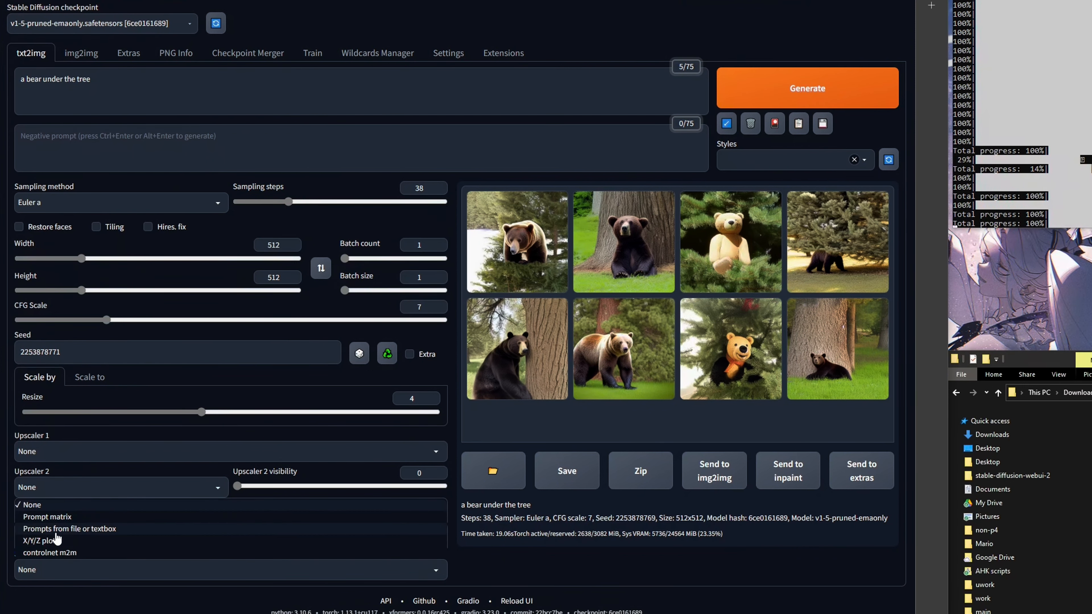
{"action": "left_click", "coordinate": [99, 543]}
{"action": "left_click", "coordinate": [351, 588]}
{"action": "key", "text": "ctrl+a"}
{"action": "type", "text": "0.1-05"}
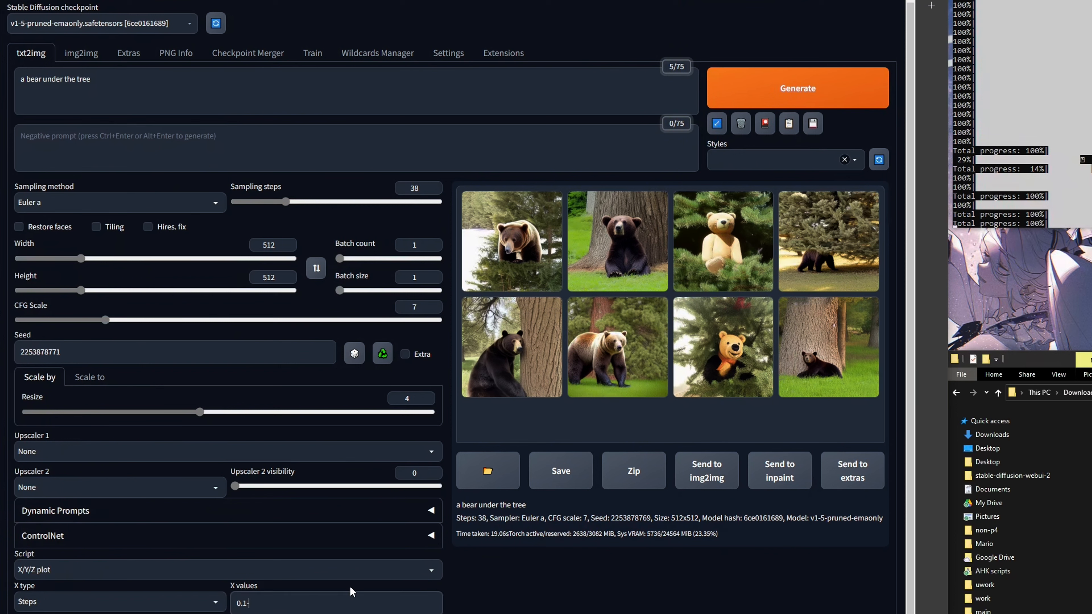
{"action": "type", "text": " (+0.3)"}
{"action": "left_click", "coordinate": [116, 602]}
{"action": "left_click", "coordinate": [90, 275]}
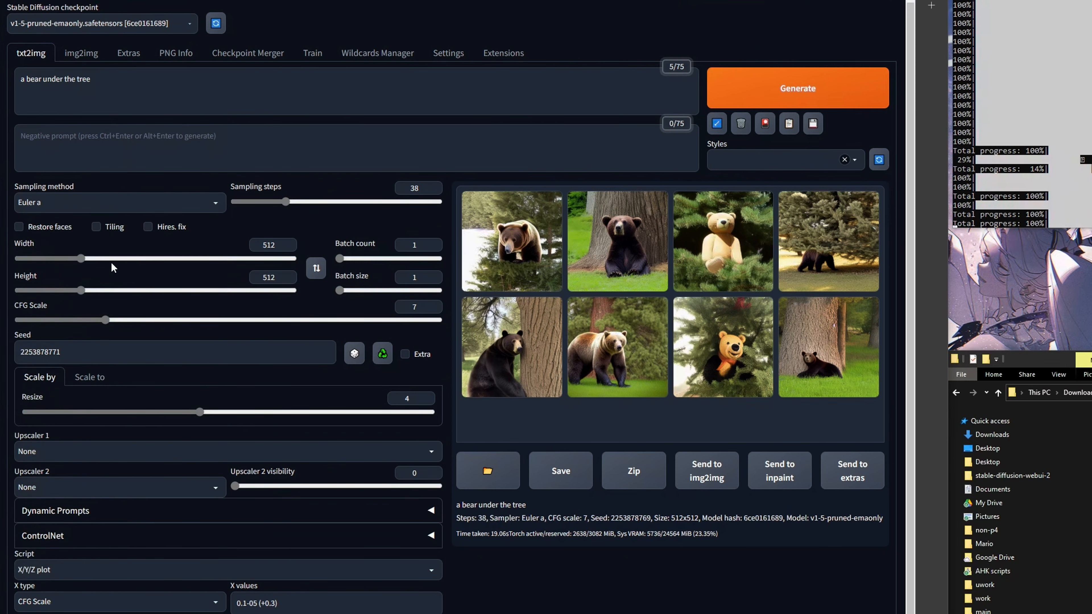
{"action": "left_click", "coordinate": [772, 92]}
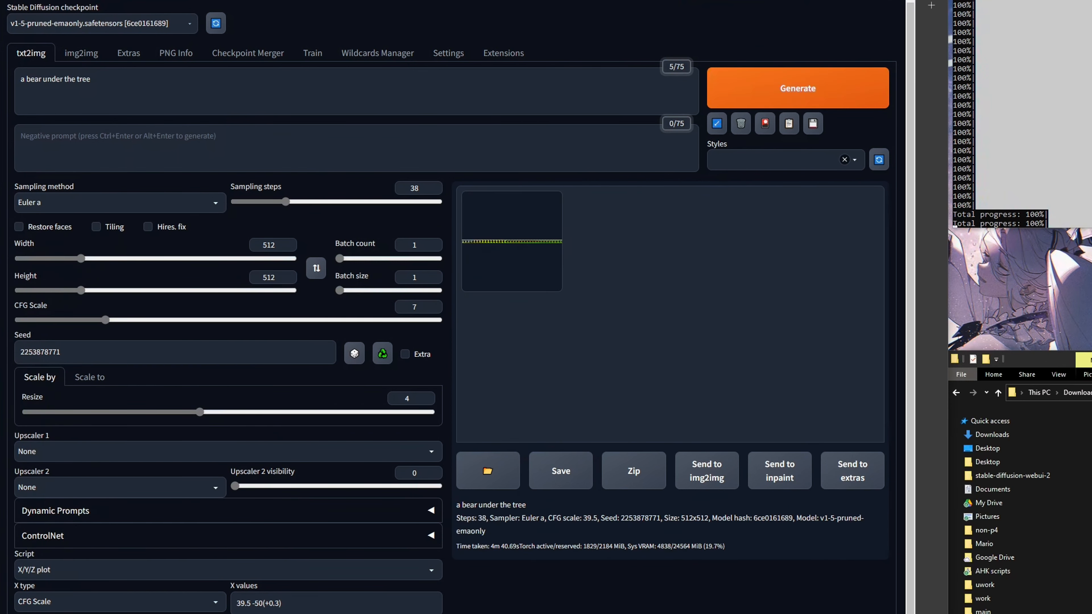
- Open the first image of the CFG Scale series full screen in the image viewer
{"action": "triple_click", "coordinate": [305, 610]}
{"action": "key", "text": "alt+Tab"}
{"action": "key", "text": "Return"}
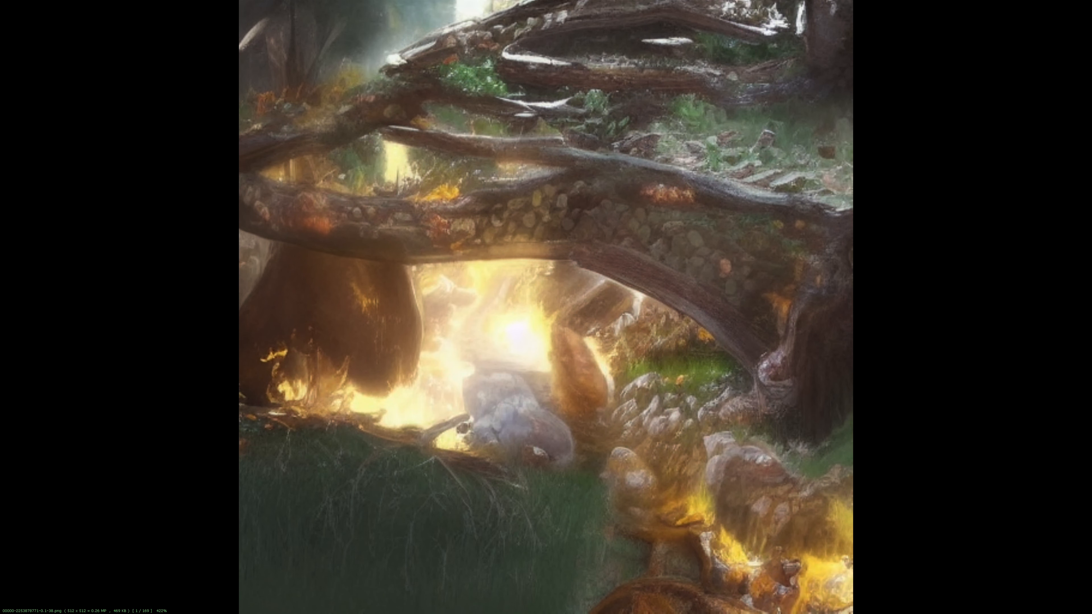
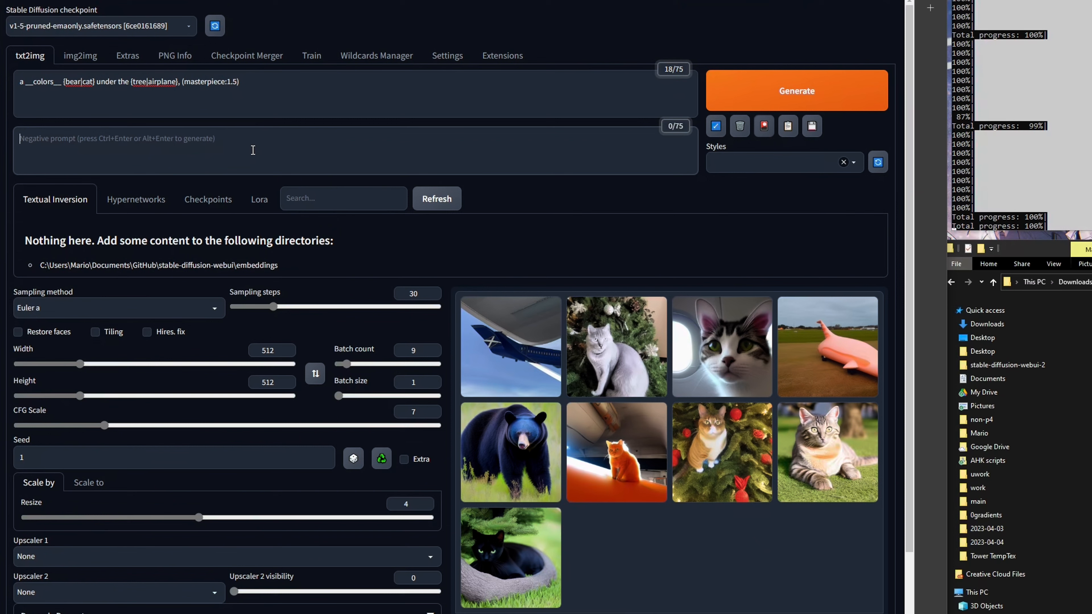
- Look through the Lora and Checkpoints extra networks and the checkpoint selection, and return to the Textual Inversion list
{"action": "left_click", "coordinate": [258, 205]}
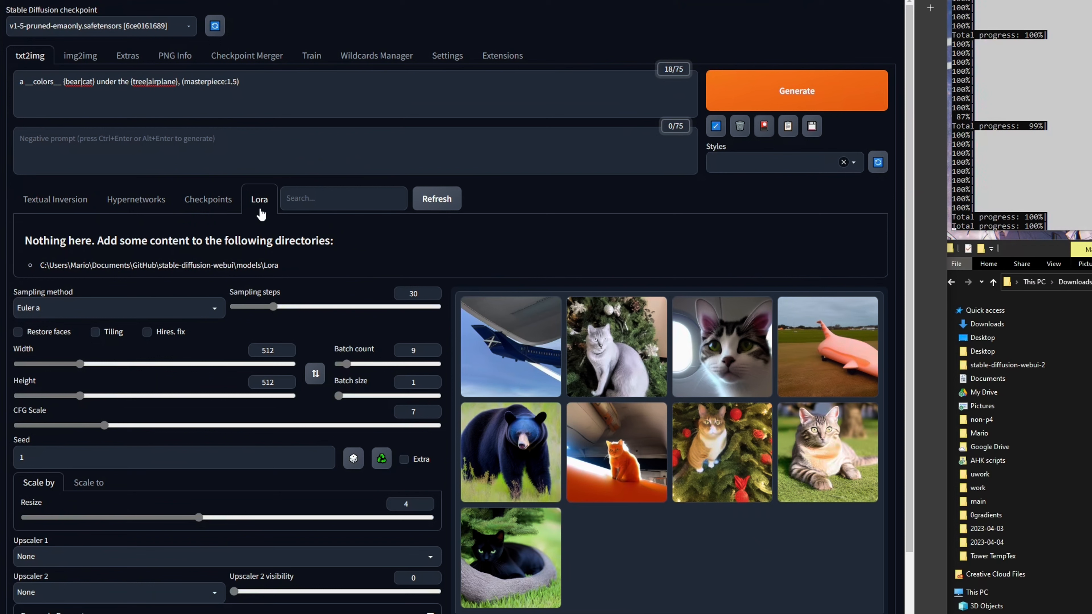
{"action": "left_click", "coordinate": [194, 214]}
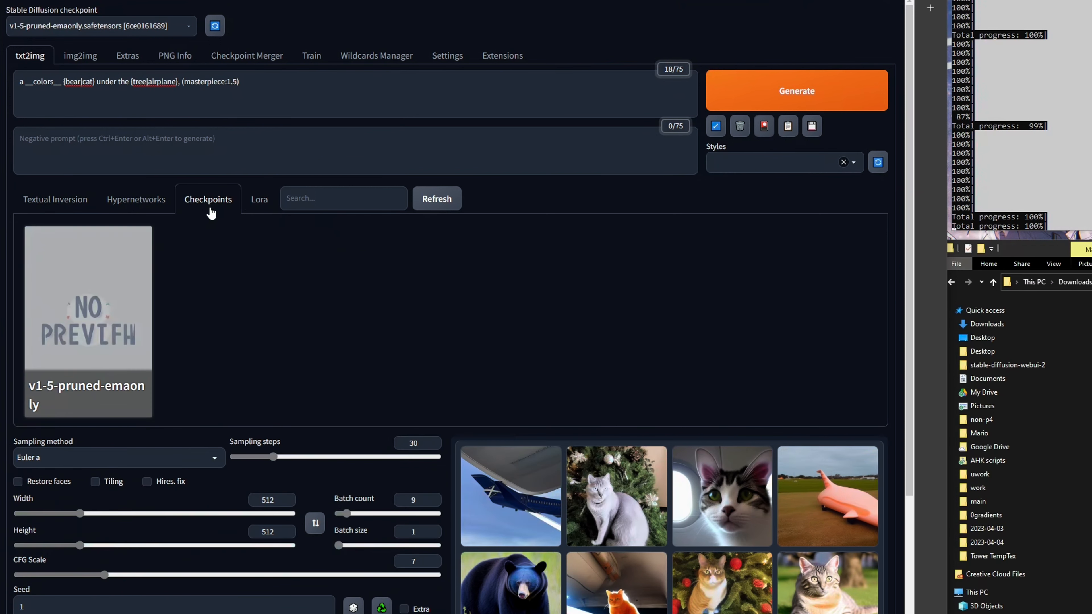
{"action": "left_click", "coordinate": [189, 27]}
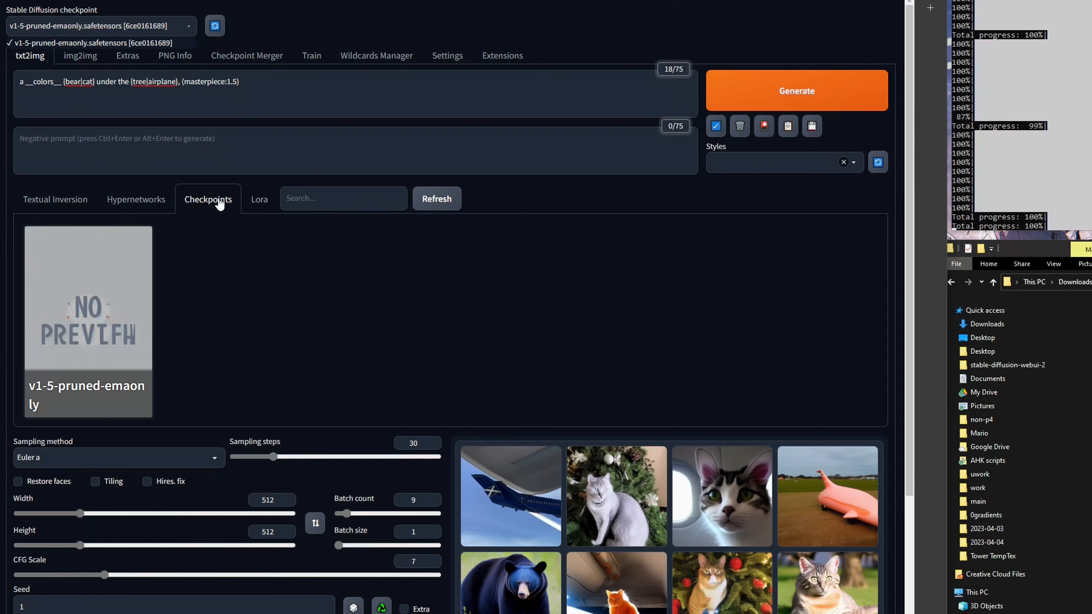
{"action": "left_click", "coordinate": [70, 343]}
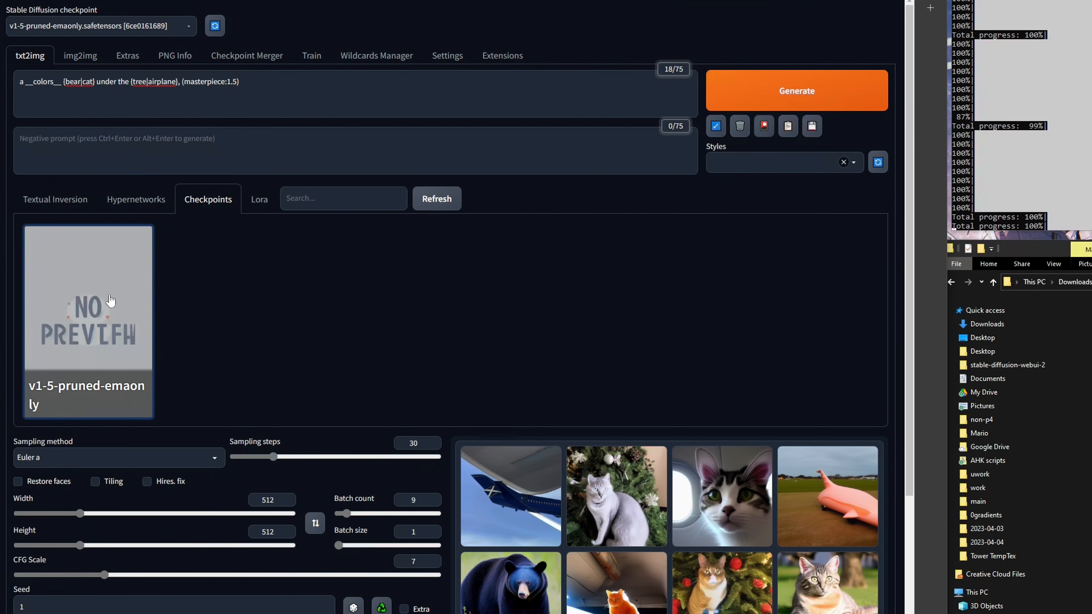
{"action": "left_click", "coordinate": [64, 199]}
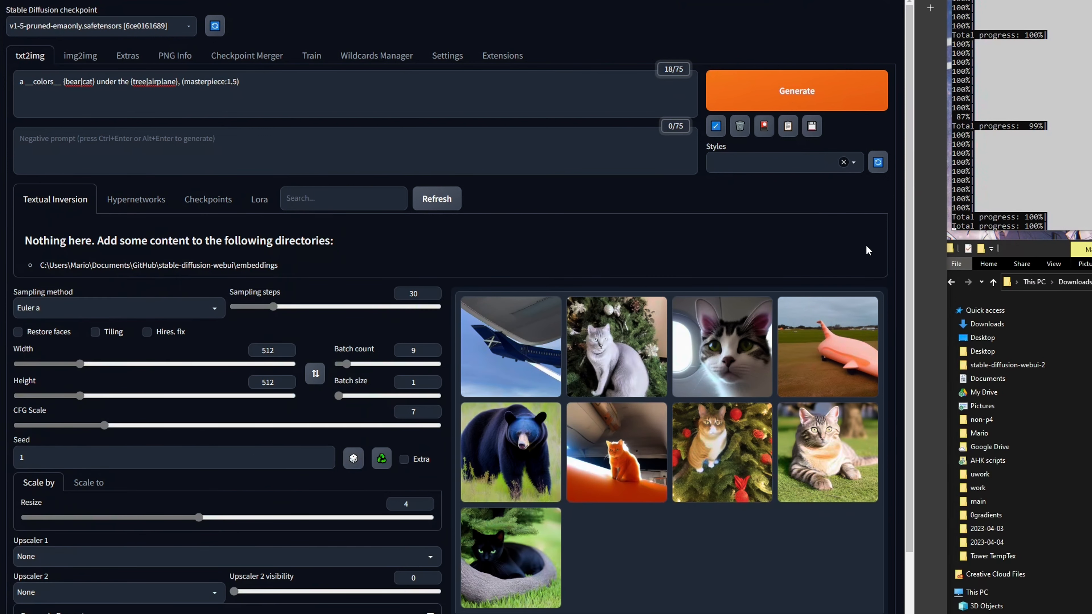
- Switch to Civitai, open the Deliberate checkpoint, check its type and base model, and download version v2
{"action": "key", "text": "alt+Tab"}
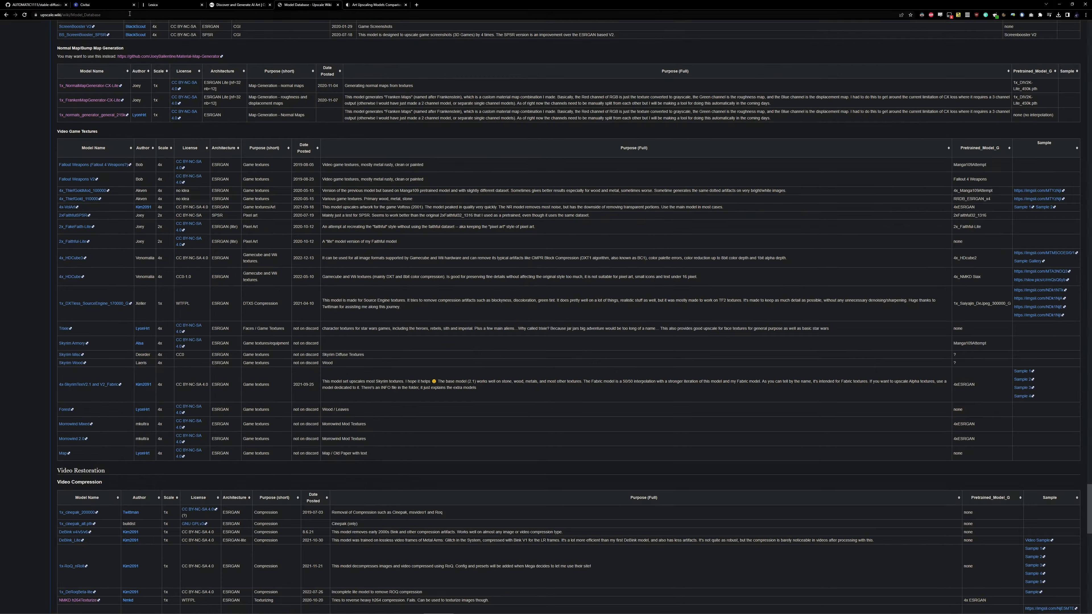
{"action": "left_click", "coordinate": [88, 5]}
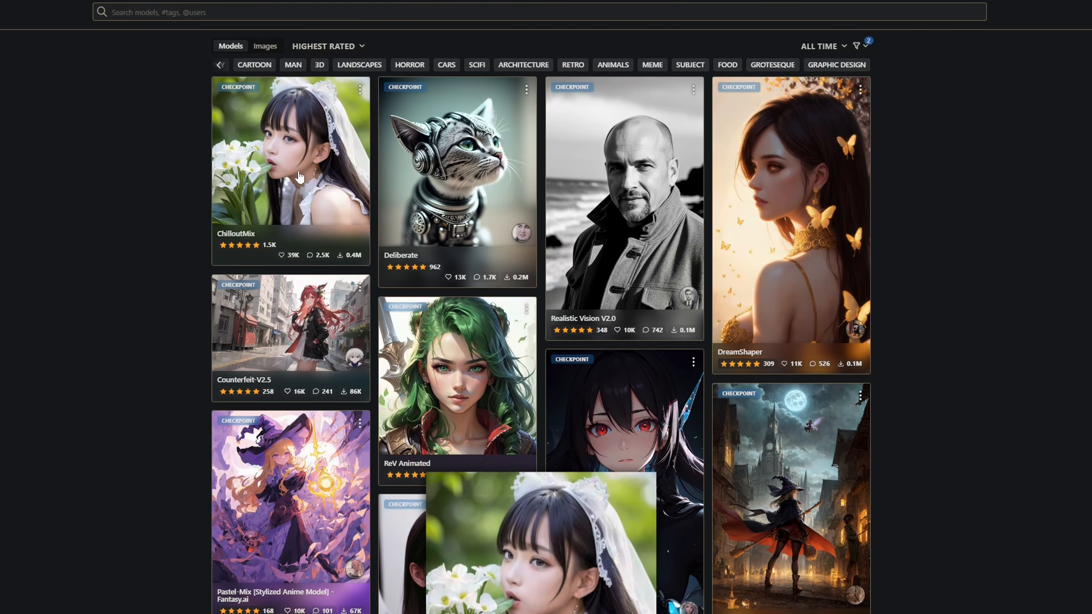
{"action": "left_click", "coordinate": [420, 199]}
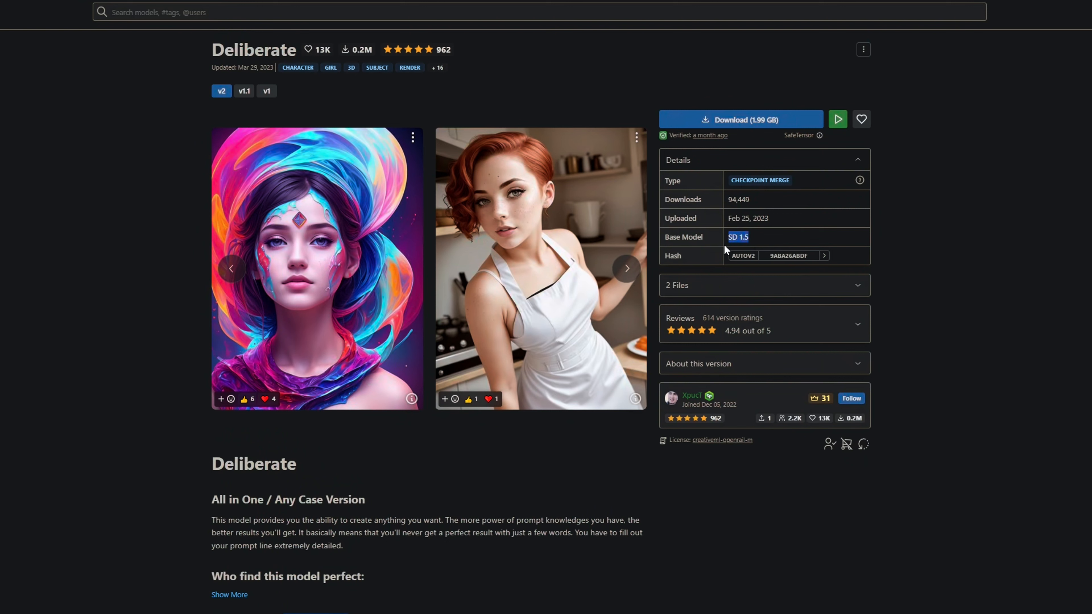
{"action": "left_click_drag", "start_coordinate": [800, 190], "coordinate": [763, 188]}
{"action": "left_click", "coordinate": [1008, 166]}
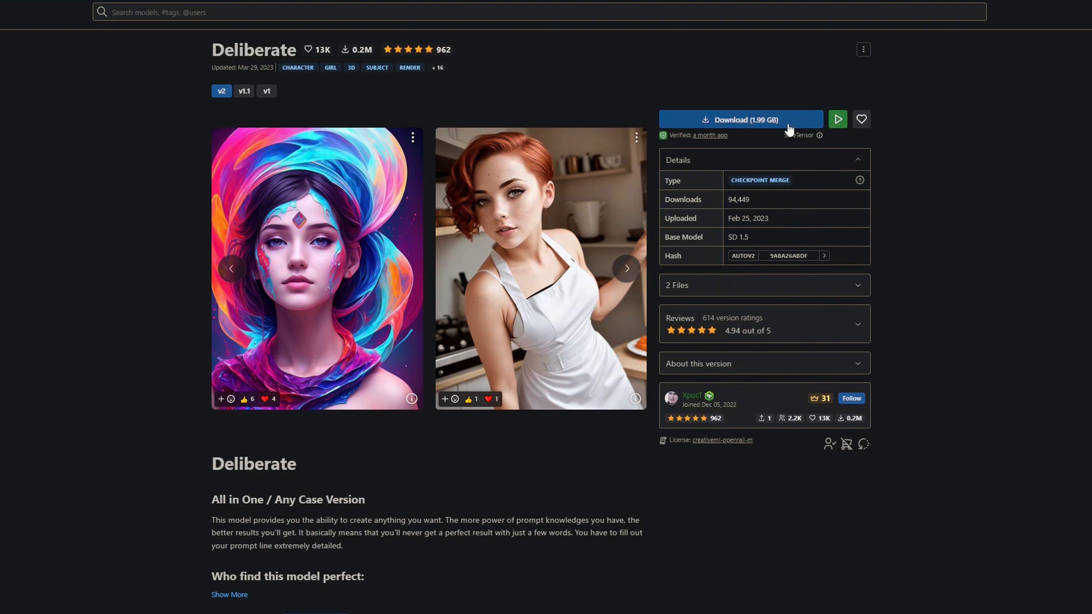
{"action": "left_click", "coordinate": [766, 122]}
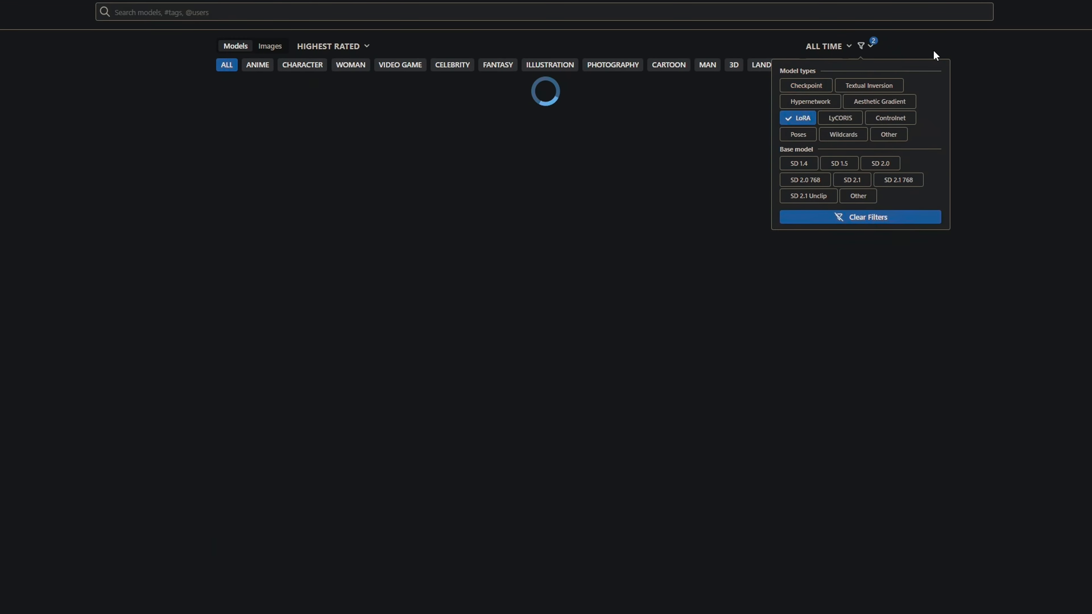
- Browse the highest-rated models filtered to LoRA and view the Arcane Style LoRA page
{"action": "left_click", "coordinate": [40, 241]}
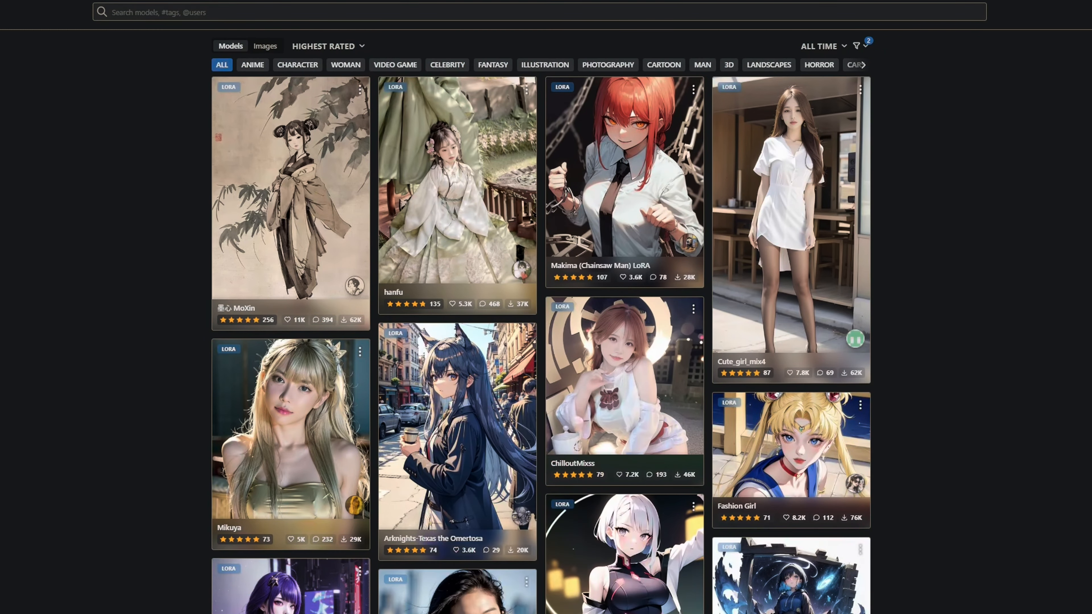
{"action": "scroll", "coordinate": [542, 322], "scroll_direction": "down", "scroll_amount": 15}
{"action": "scroll", "coordinate": [542, 323], "scroll_direction": "down", "scroll_amount": 2}
{"action": "scroll", "coordinate": [542, 323], "scroll_direction": "down", "scroll_amount": 3}
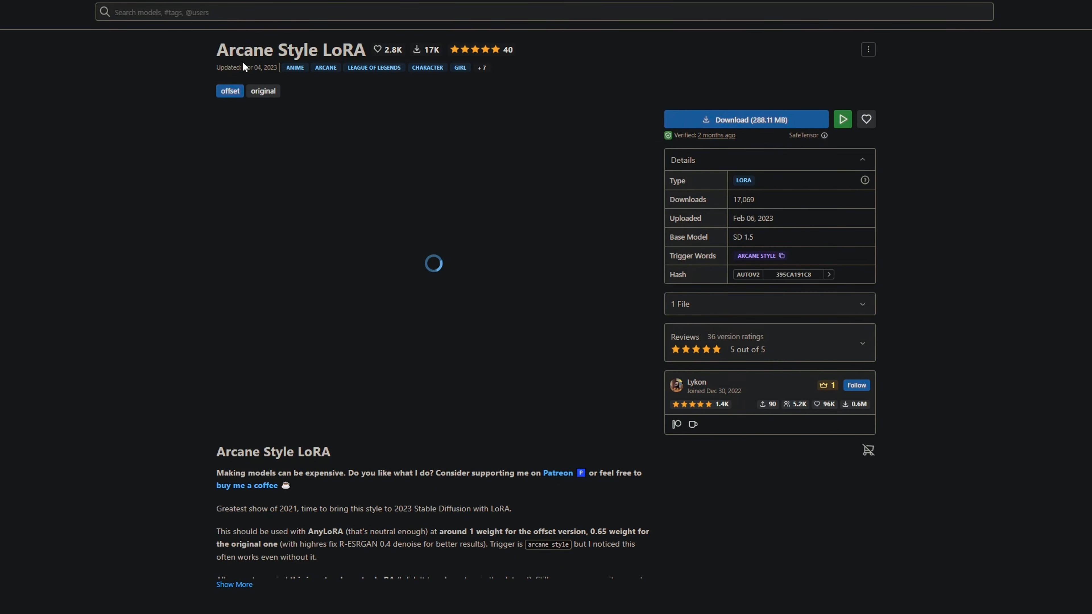
{"action": "left_click_drag", "start_coordinate": [217, 49], "coordinate": [326, 48]}
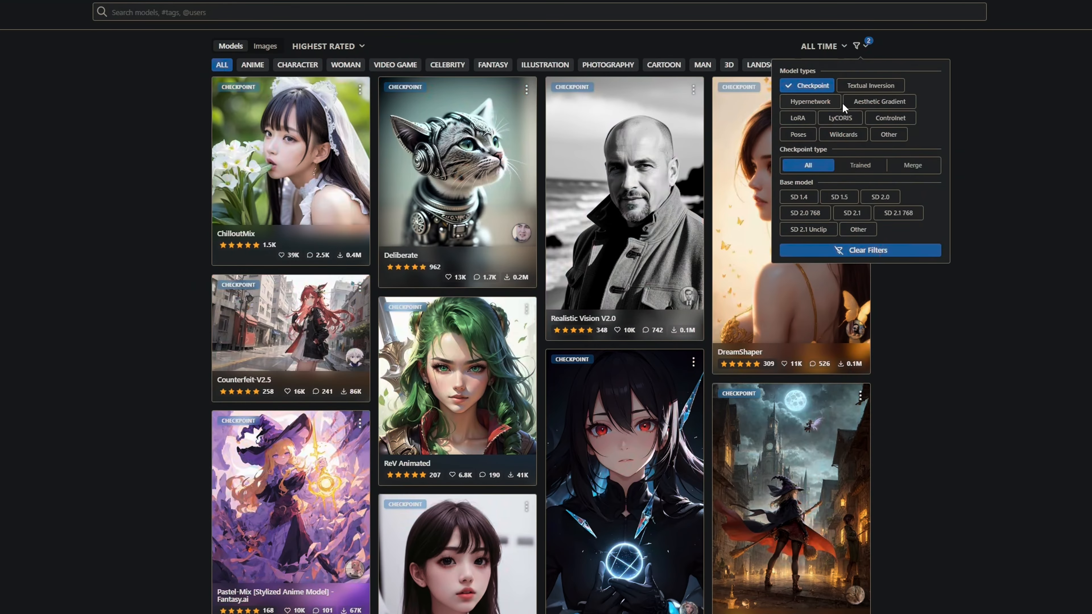
- Filter the models to Textual Inversion, search for "negative" and view the EasyNegative embedding's page
{"action": "left_click", "coordinate": [870, 85]}
{"action": "left_click", "coordinate": [806, 85]}
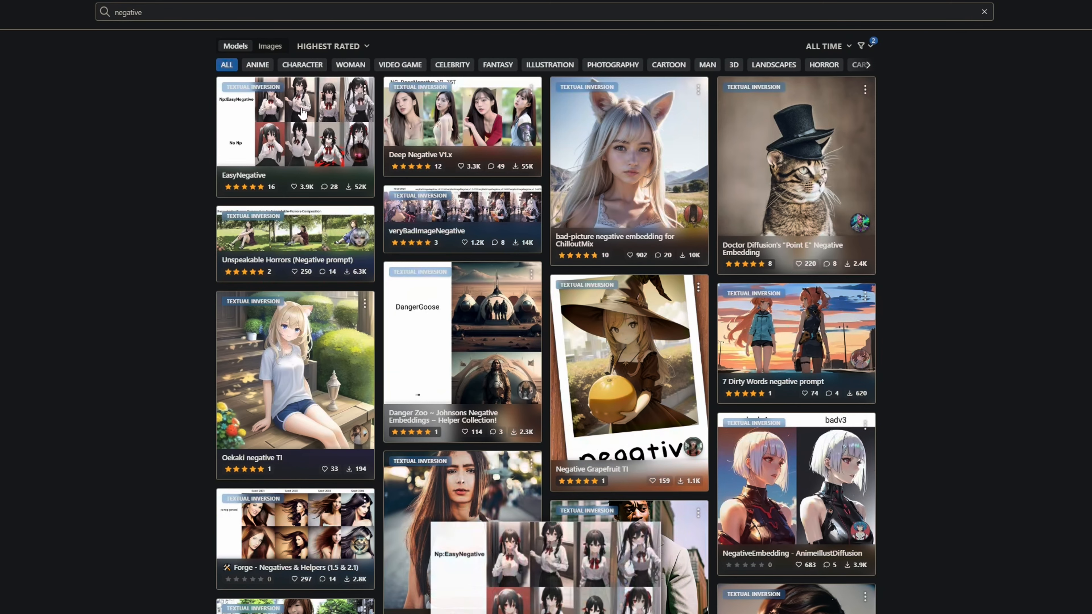
{"action": "left_click", "coordinate": [295, 128]}
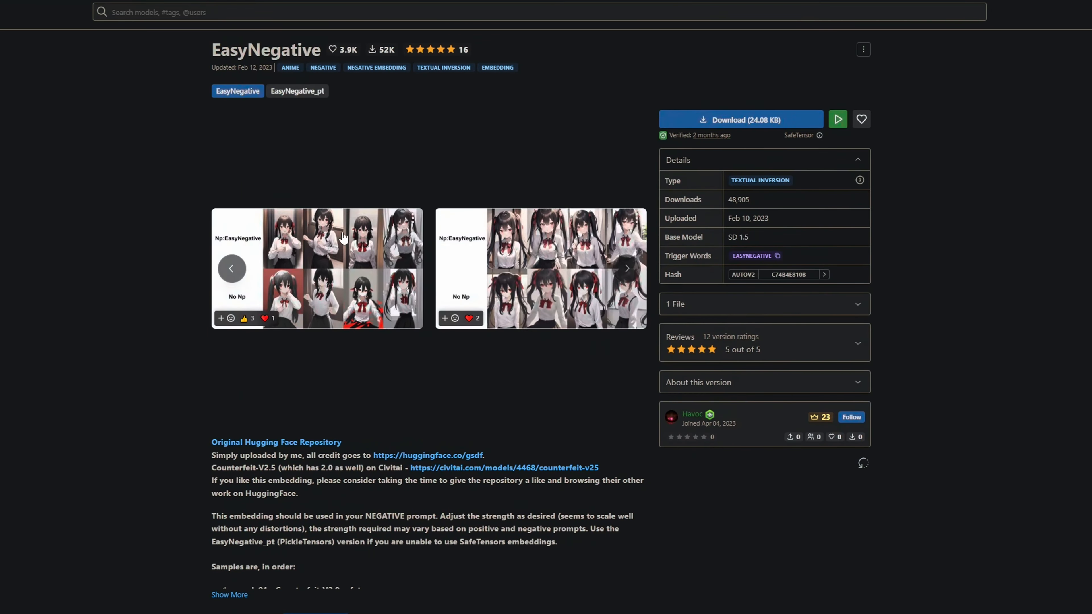
{"action": "scroll", "coordinate": [1053, 373], "scroll_direction": "down", "scroll_amount": 20}
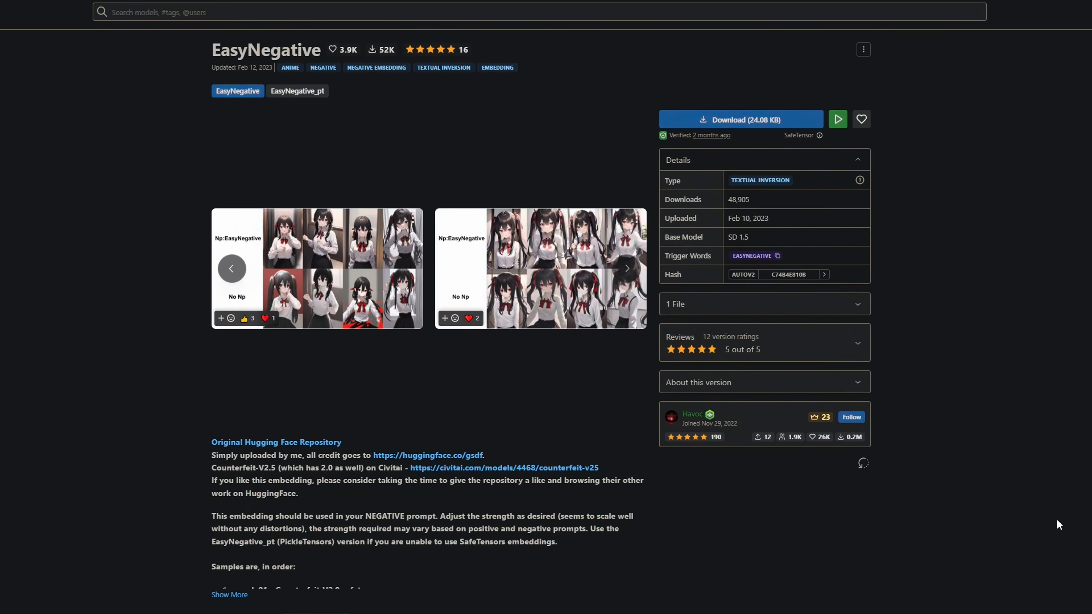
{"action": "scroll", "coordinate": [546, 307], "scroll_direction": "down", "scroll_amount": 3}
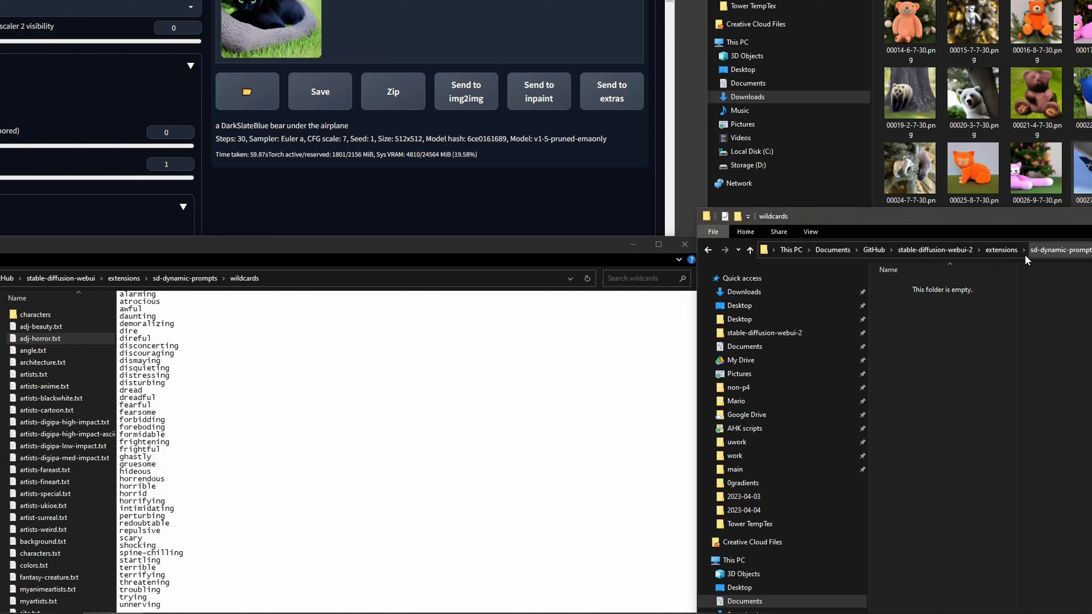
- In File Explorer, open the models\Stable-diffusion folder of both stable-diffusion-webui-2 and stable-diffusion-webui in separate windows
{"action": "left_click", "coordinate": [955, 251]}
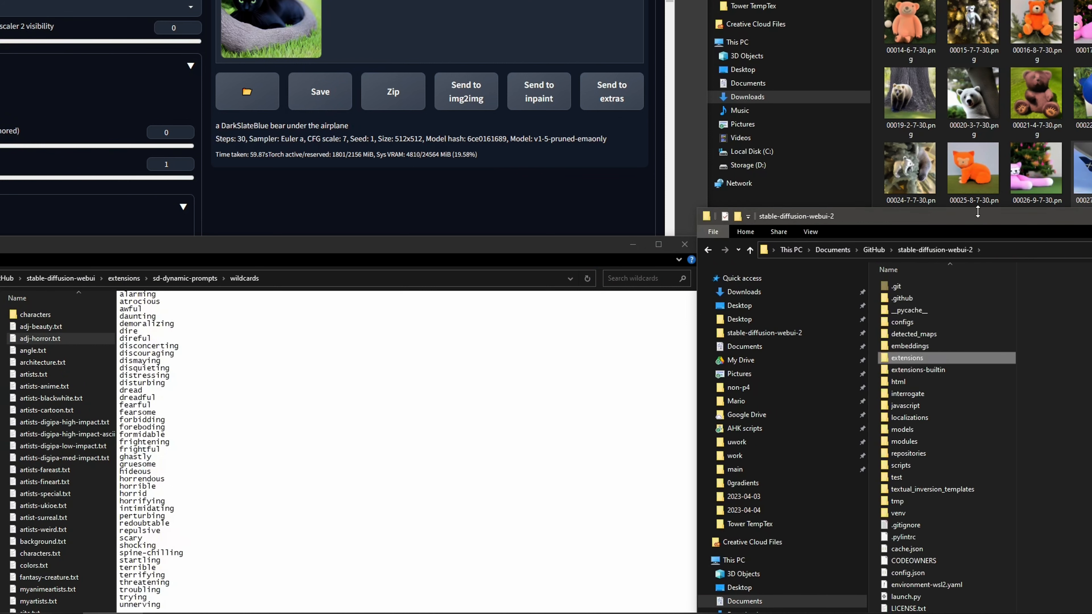
{"action": "double_click", "coordinate": [921, 430]}
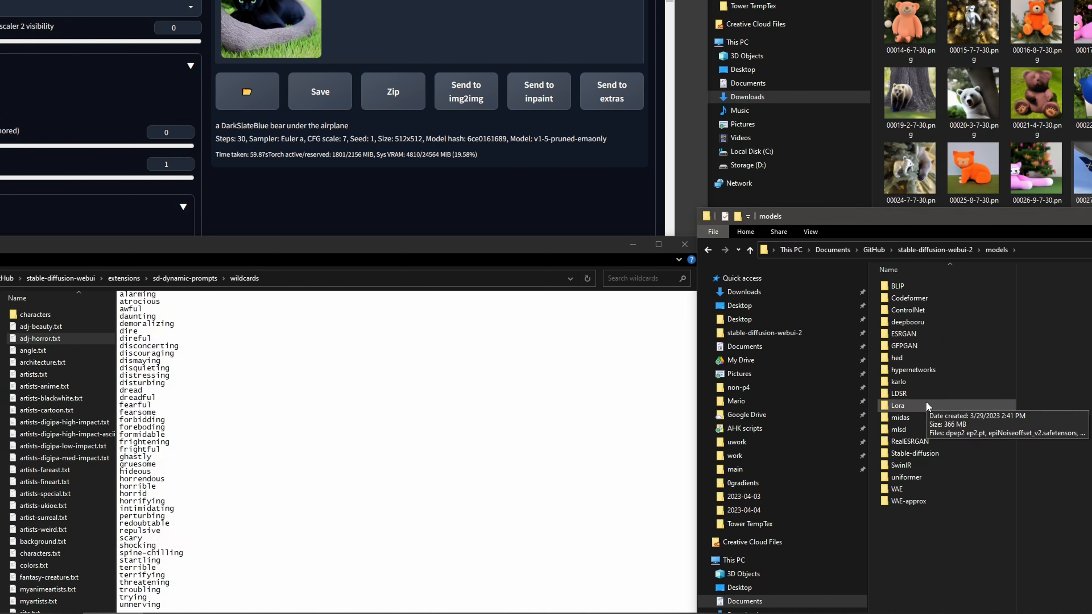
{"action": "double_click", "coordinate": [917, 457]}
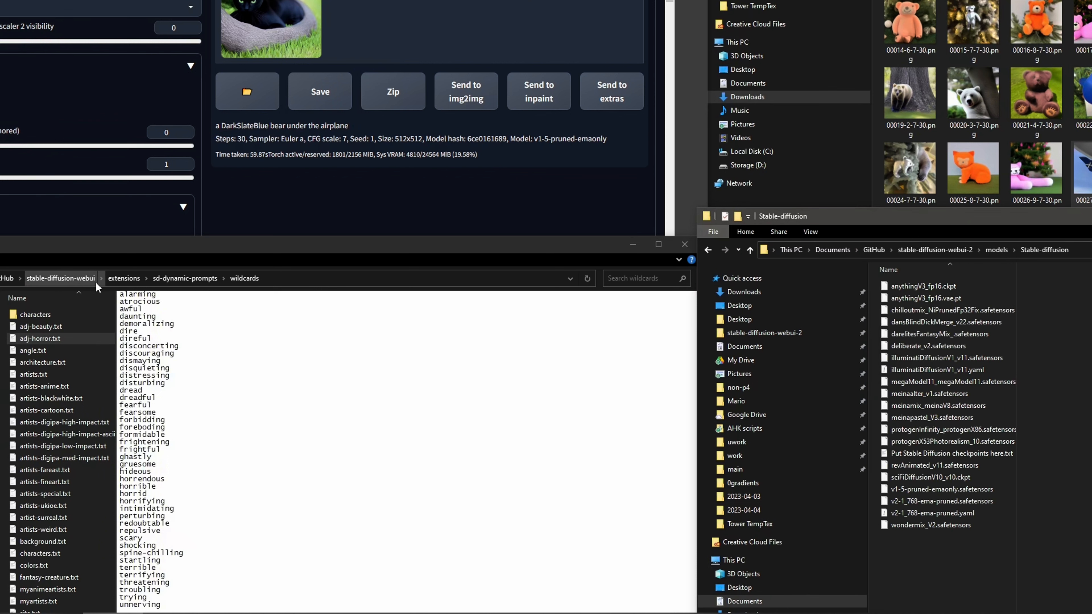
{"action": "left_click", "coordinate": [124, 278]}
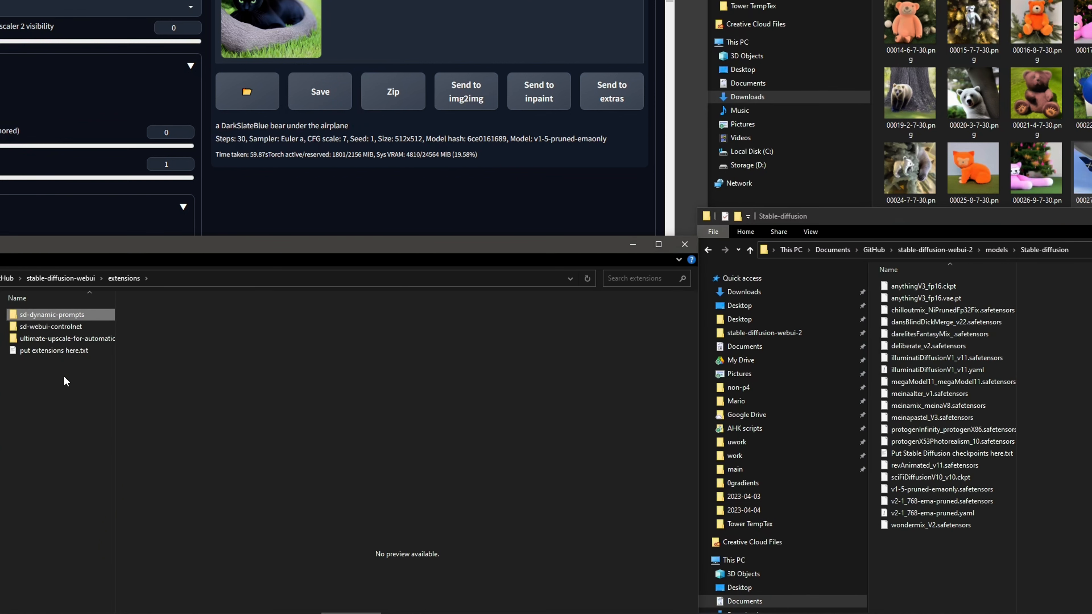
{"action": "left_click", "coordinate": [84, 277]}
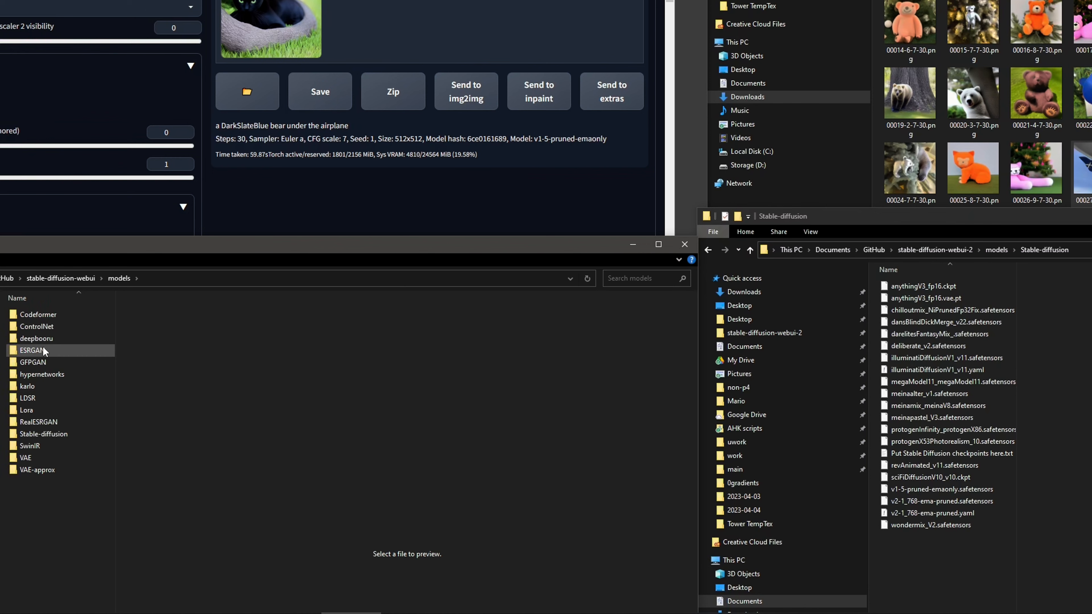
{"action": "double_click", "coordinate": [58, 432]}
- Move all checkpoint files from stable-diffusion-webui-2 into stable-diffusion-webui's models\Stable-diffusion folder, and check that folder's size in its properties
{"action": "left_click_drag", "start_coordinate": [960, 582], "coordinate": [943, 243]}
{"action": "left_click_drag", "start_coordinate": [937, 371], "coordinate": [58, 396]}
{"action": "left_click", "coordinate": [102, 431]}
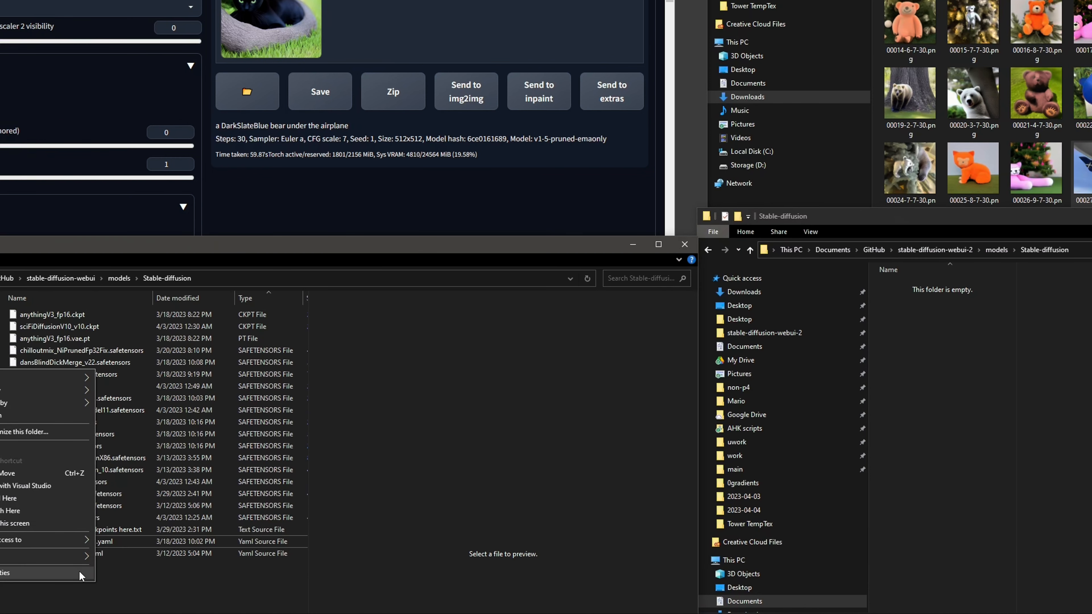
{"action": "left_click", "coordinate": [81, 574]}
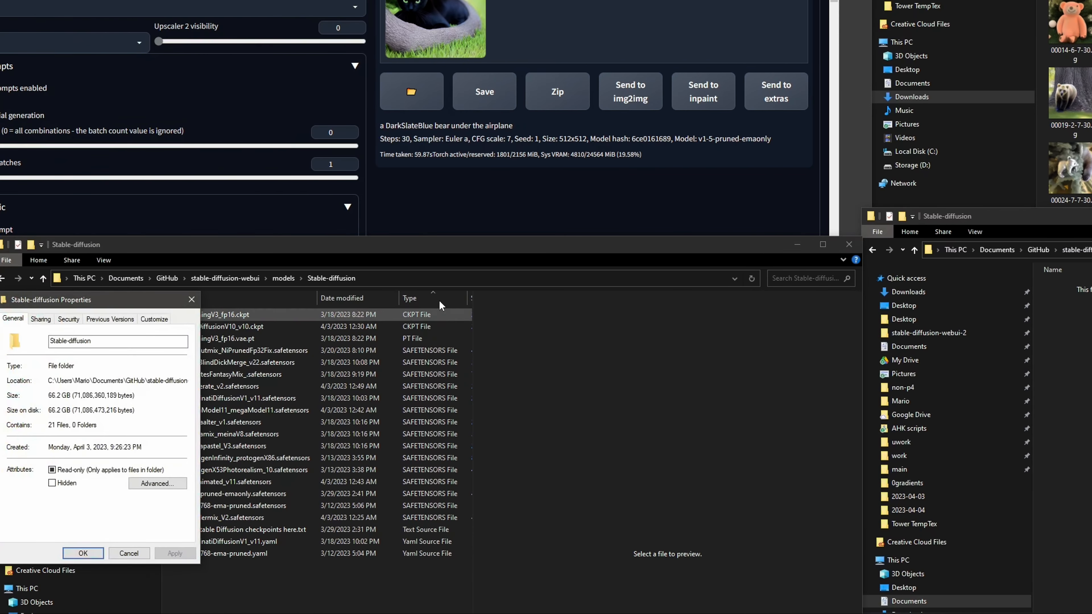
{"action": "left_click", "coordinate": [191, 297]}
- Open the models\Lora folder of both stable-diffusion-webui and stable-diffusion-webui-2
{"action": "left_click", "coordinate": [289, 278]}
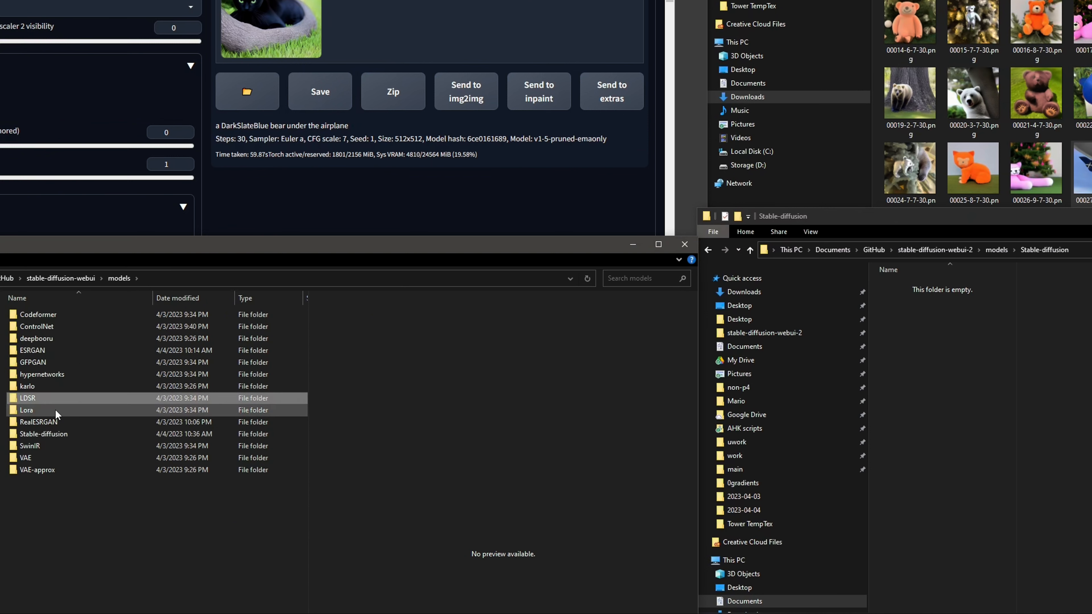
{"action": "double_click", "coordinate": [219, 402]}
{"action": "left_click", "coordinate": [994, 249]}
{"action": "double_click", "coordinate": [908, 402]}
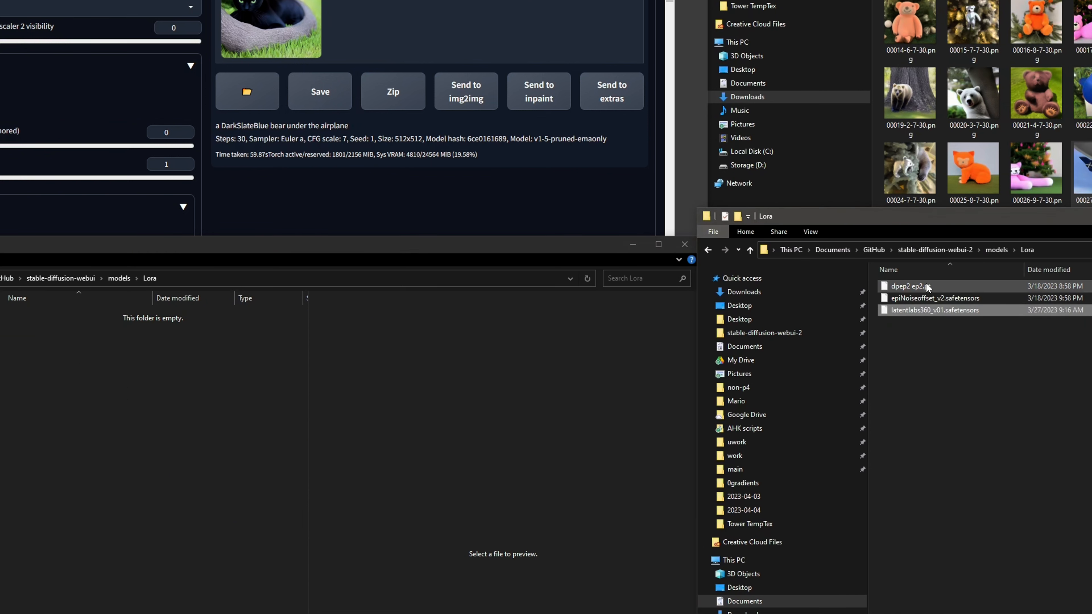
- Move all the files from stable-diffusion-webui-2's embeddings folder into the embeddings folder of stable-diffusion-webui
{"action": "key", "text": "ctrl+a"}
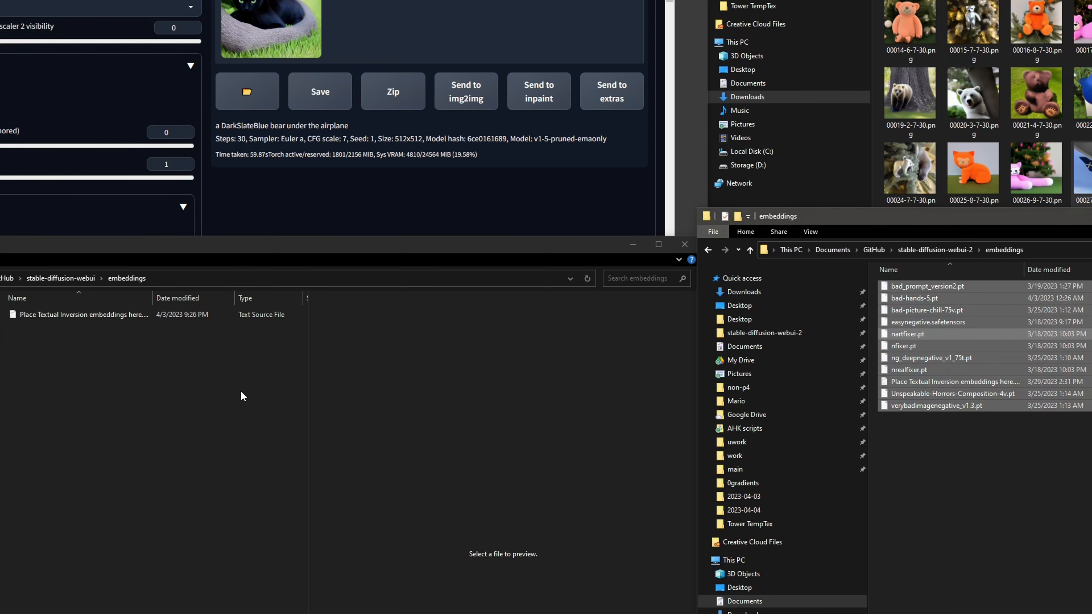
{"action": "left_click_drag", "start_coordinate": [241, 393], "coordinate": [79, 411]}
{"action": "left_click", "coordinate": [143, 451]}
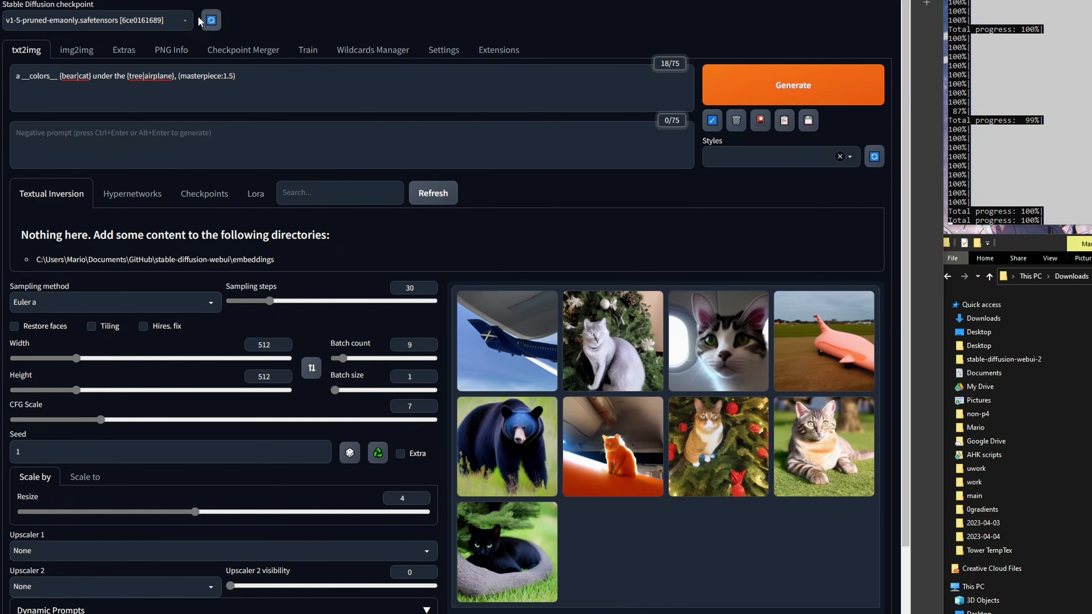
- Refresh the extra networks list and browse the available checkpoints, Textual Inversion embeddings, Hypernetworks and LoRAs
{"action": "left_click", "coordinate": [94, 20]}
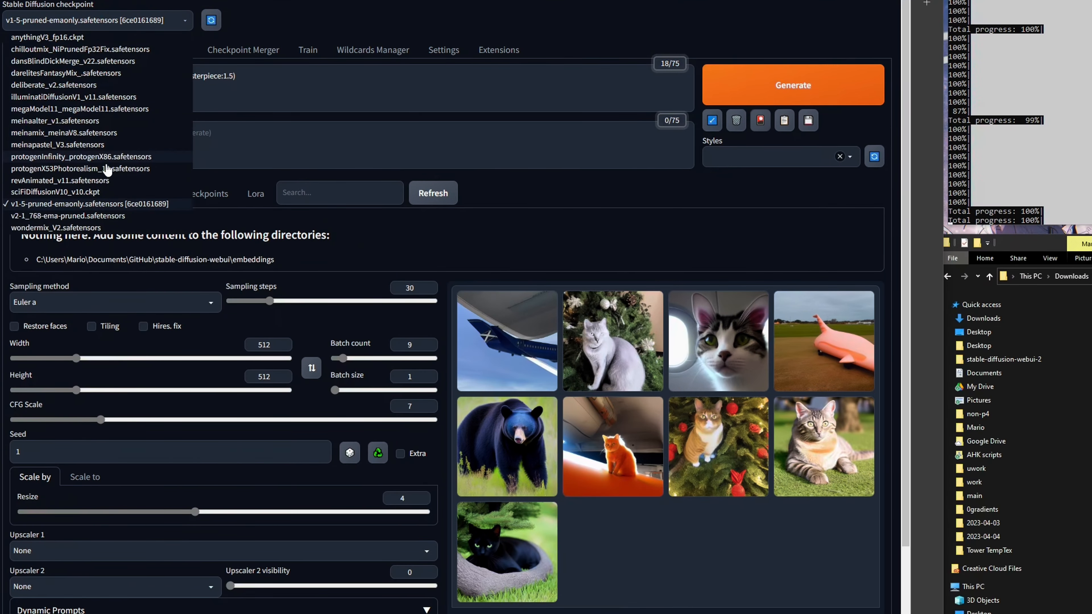
{"action": "left_click", "coordinate": [296, 26]}
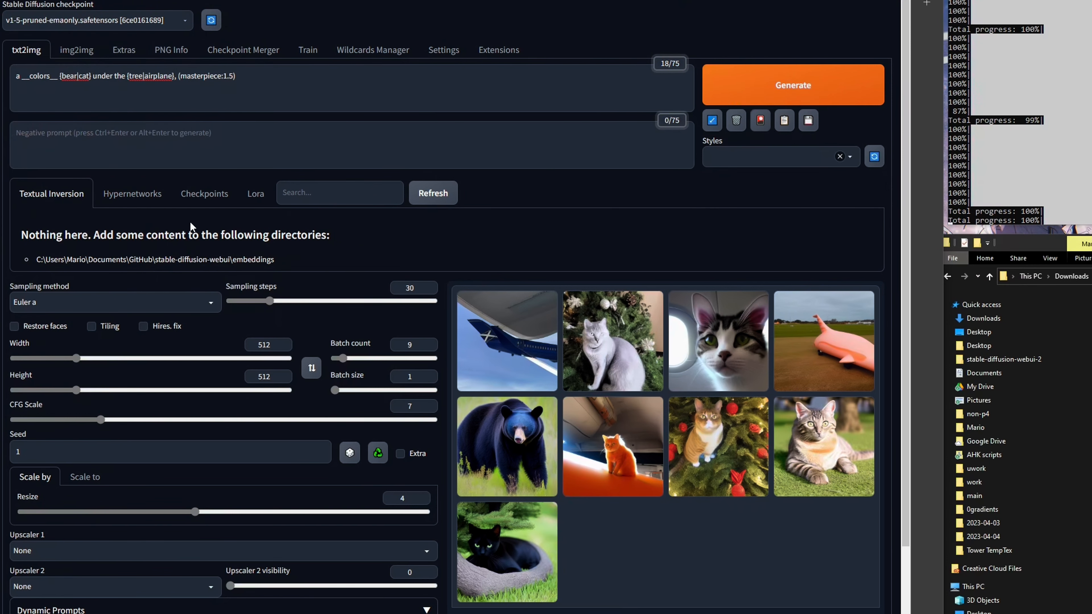
{"action": "left_click", "coordinate": [433, 193]}
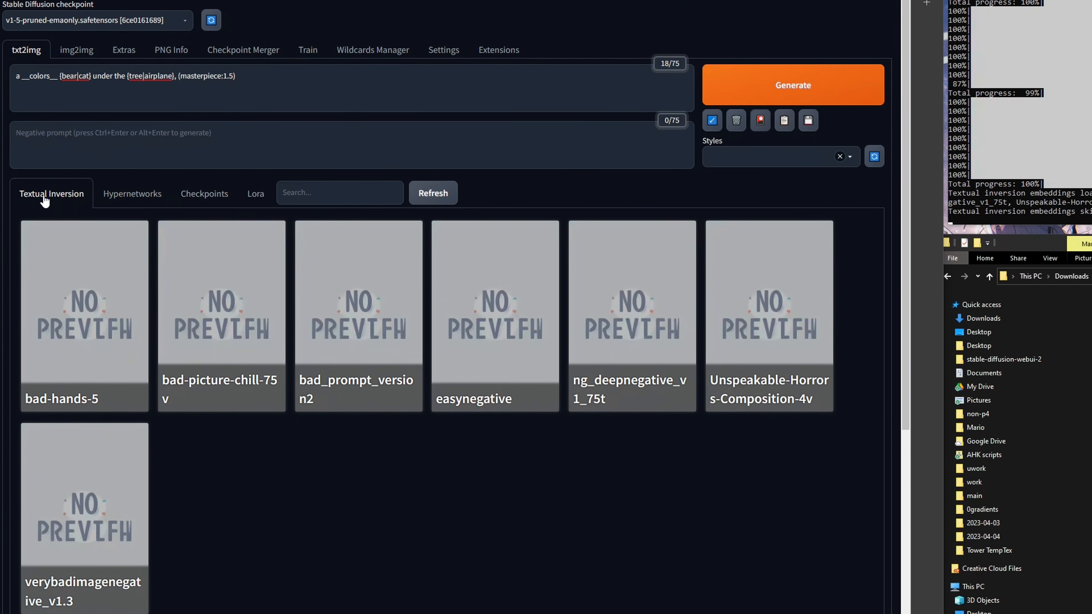
{"action": "left_click", "coordinate": [133, 193]}
{"action": "left_click", "coordinate": [207, 194]}
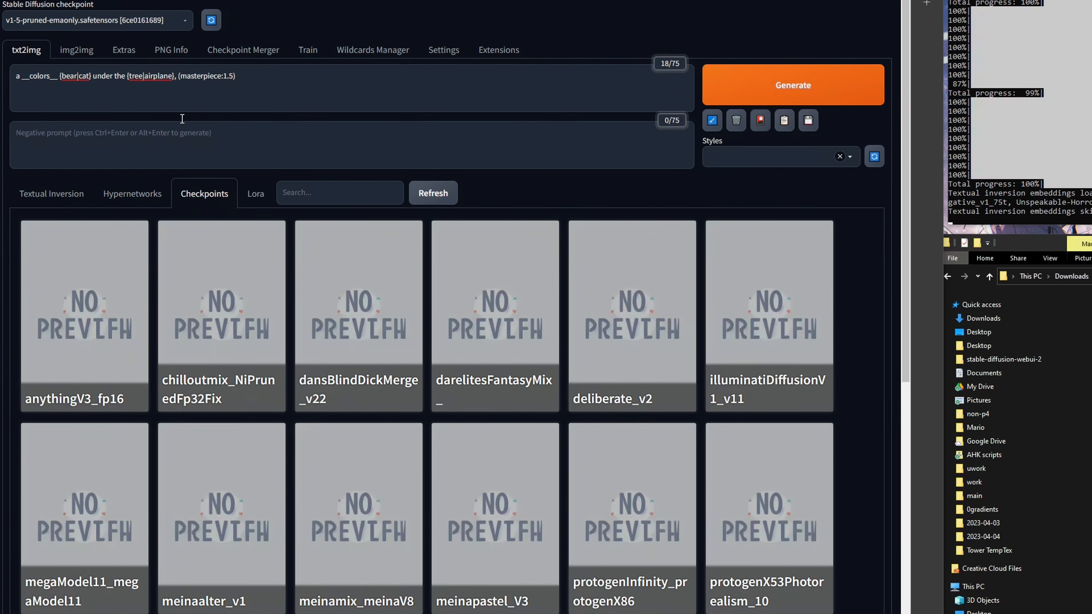
{"action": "left_click", "coordinate": [255, 194]}
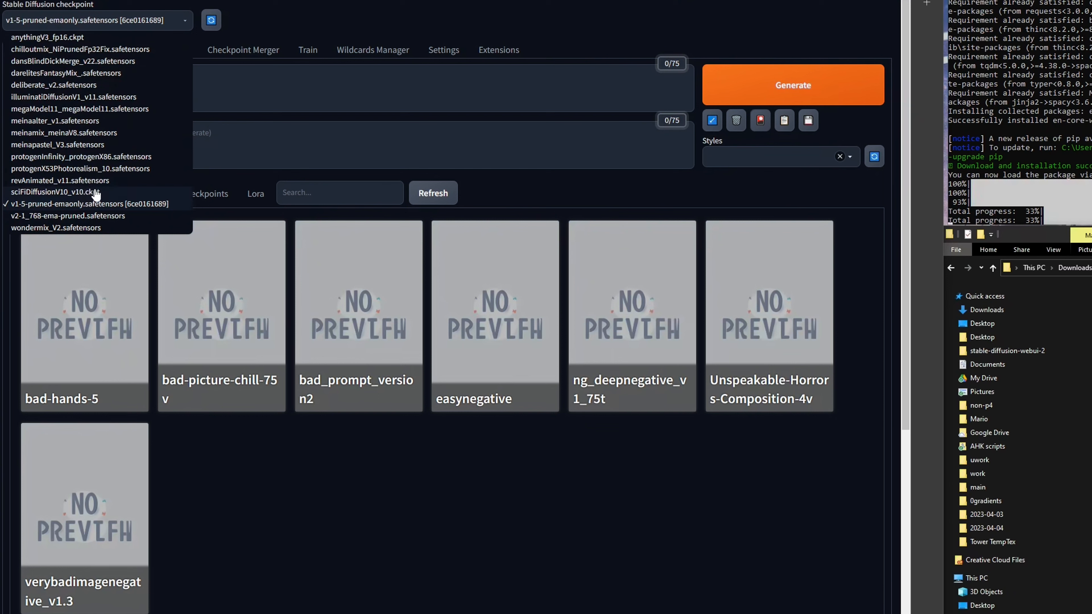
- Generate "a bear under a tree" with the meinamix_meinaV8 checkpoint and view the resulting image full screen
{"action": "left_click", "coordinate": [243, 103]}
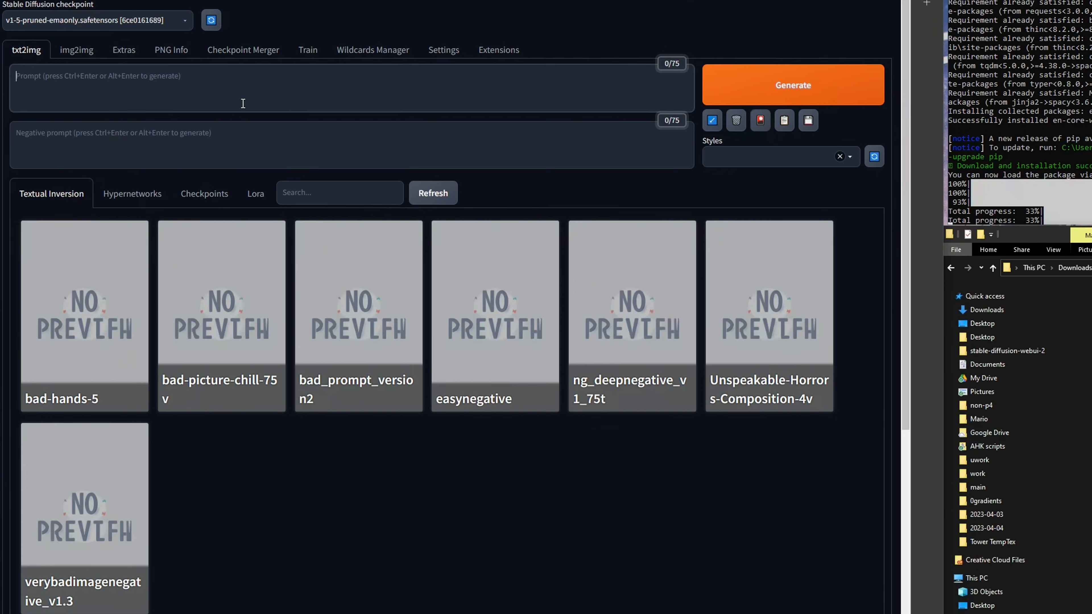
{"action": "type", "text": "a"}
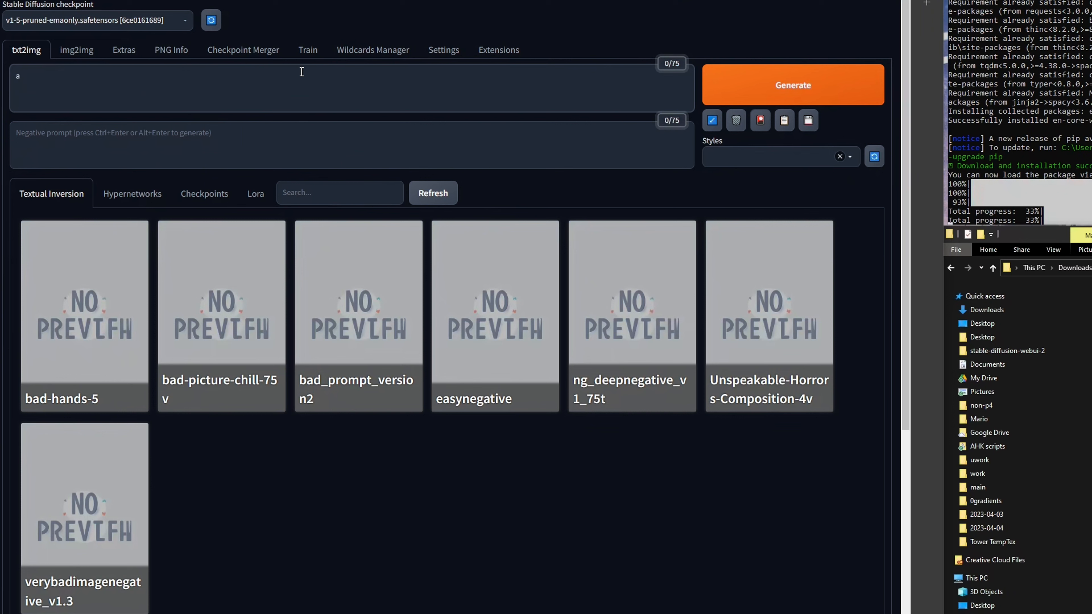
{"action": "type", "text": " bear under a tree"}
{"action": "left_click", "coordinate": [99, 20]}
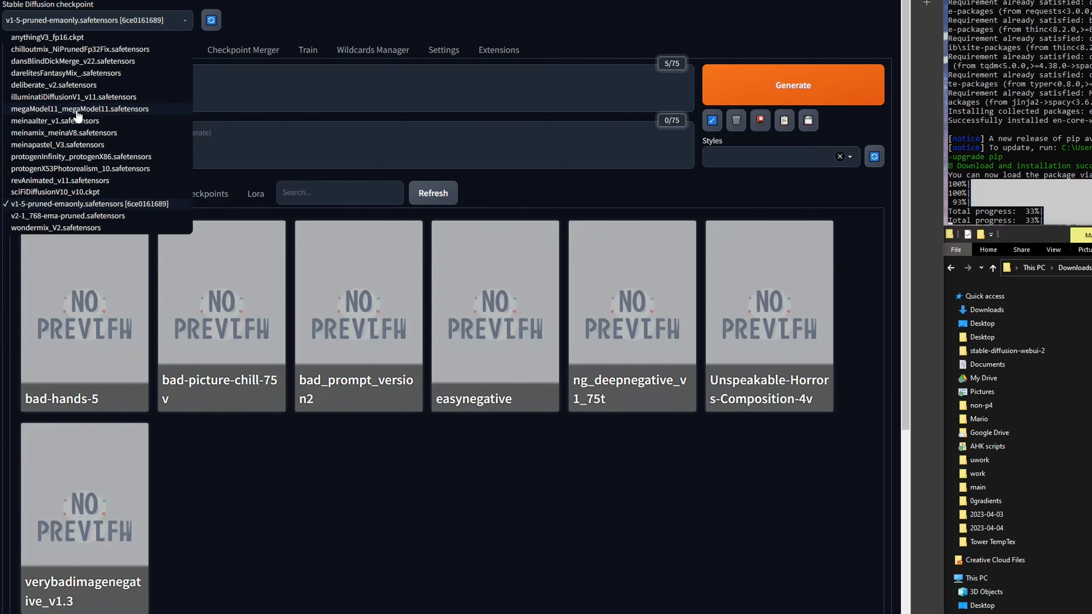
{"action": "left_click", "coordinate": [75, 116]}
{"action": "left_click", "coordinate": [750, 97]}
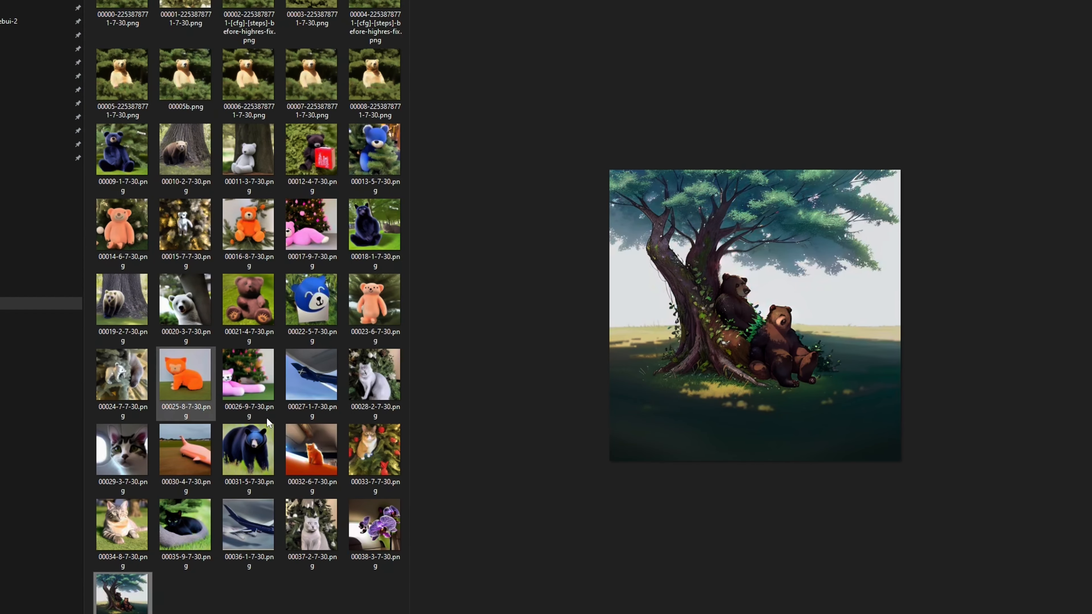
{"action": "double_click", "coordinate": [121, 600]}
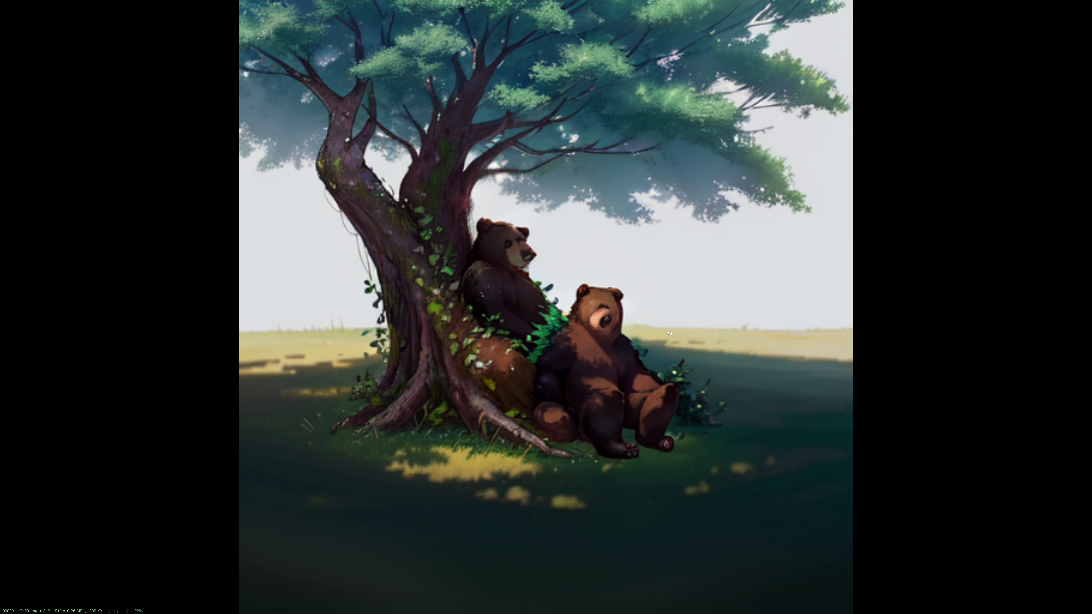
{"action": "key", "text": "Escape"}
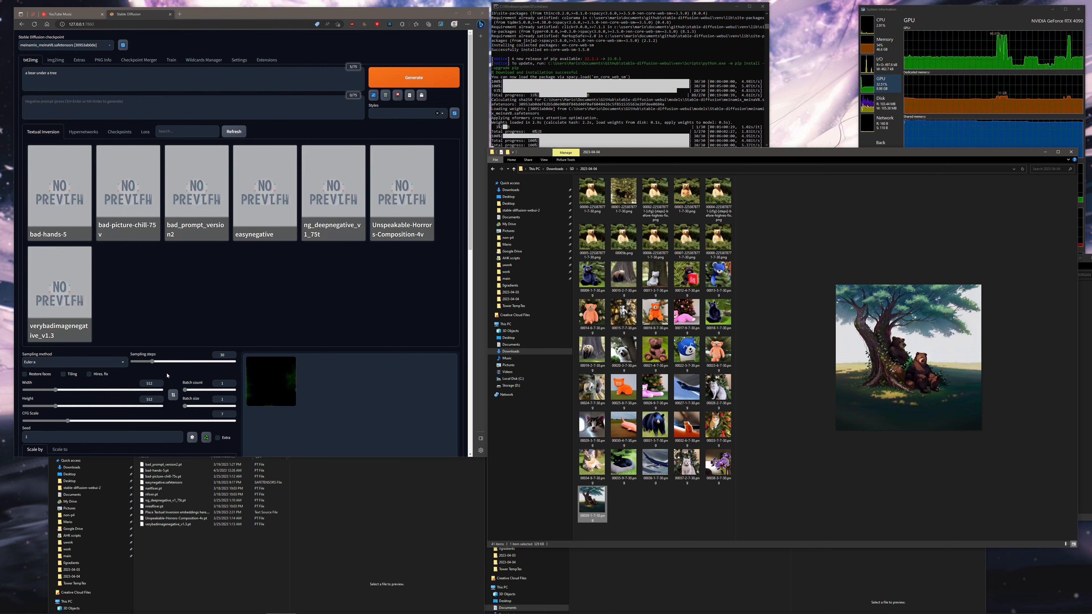
- Set Upscaler 1 to 4x-UltraSharp, regenerate the bear image and select the new file in the output folder
{"action": "scroll", "coordinate": [186, 445], "scroll_direction": "down", "scroll_amount": 5}
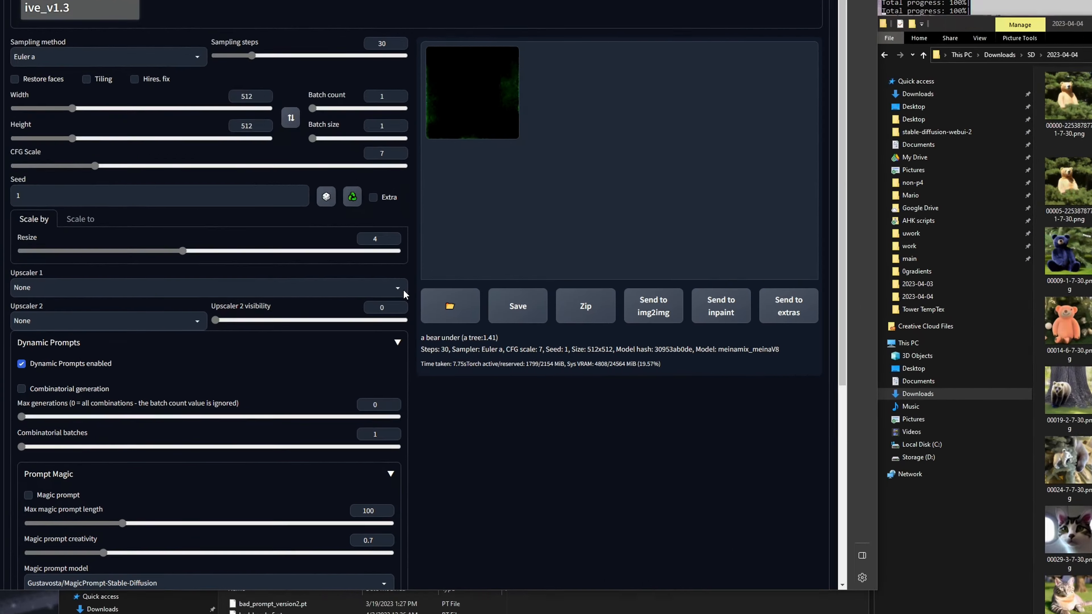
{"action": "left_click", "coordinate": [211, 294]}
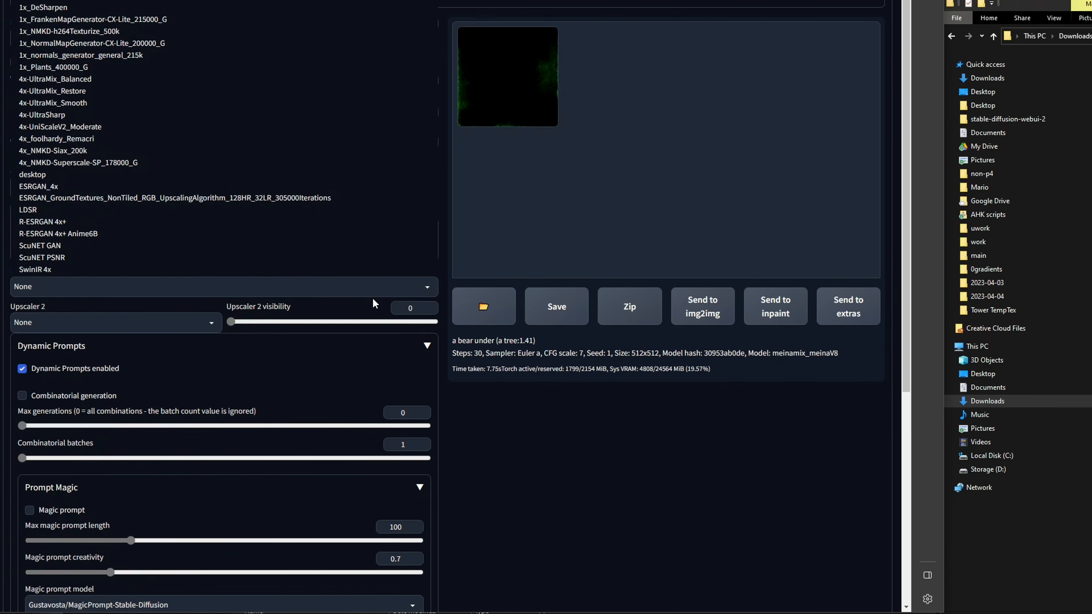
{"action": "left_click", "coordinate": [97, 115]}
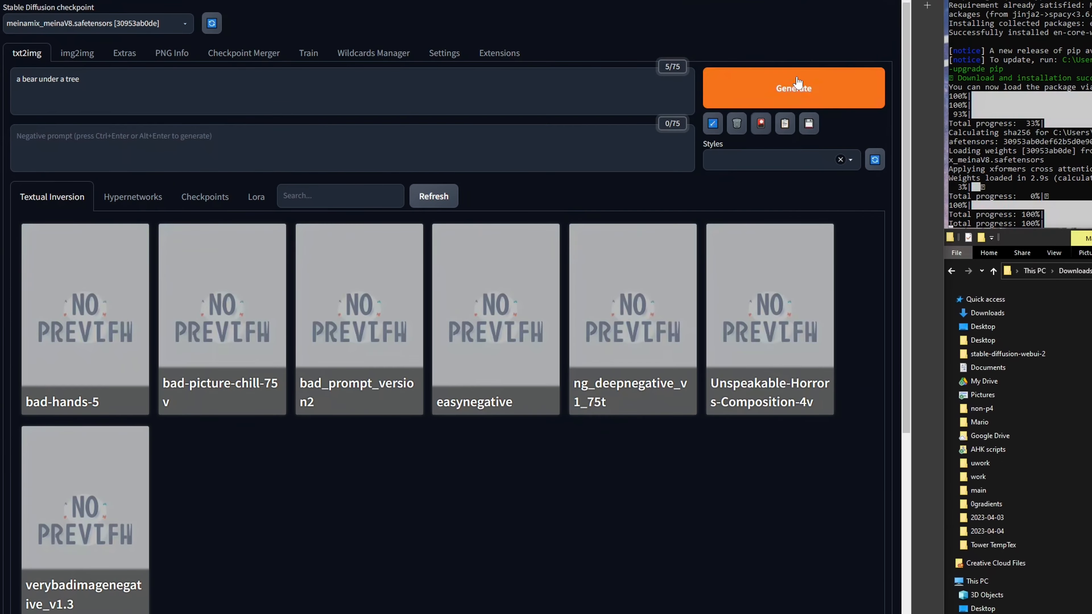
{"action": "left_click", "coordinate": [829, 85]}
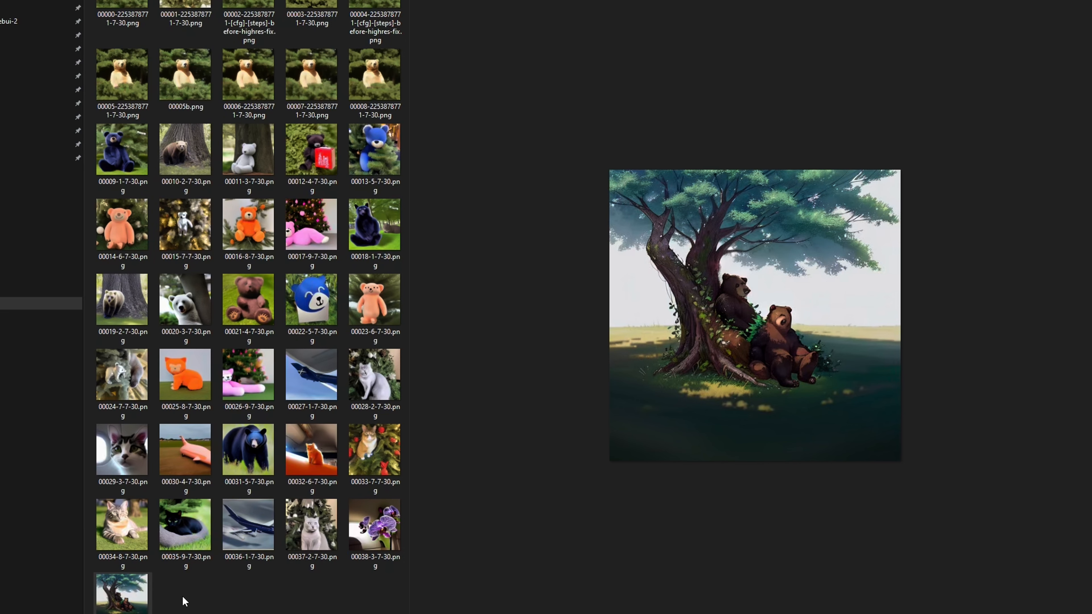
{"action": "left_click", "coordinate": [203, 608]}
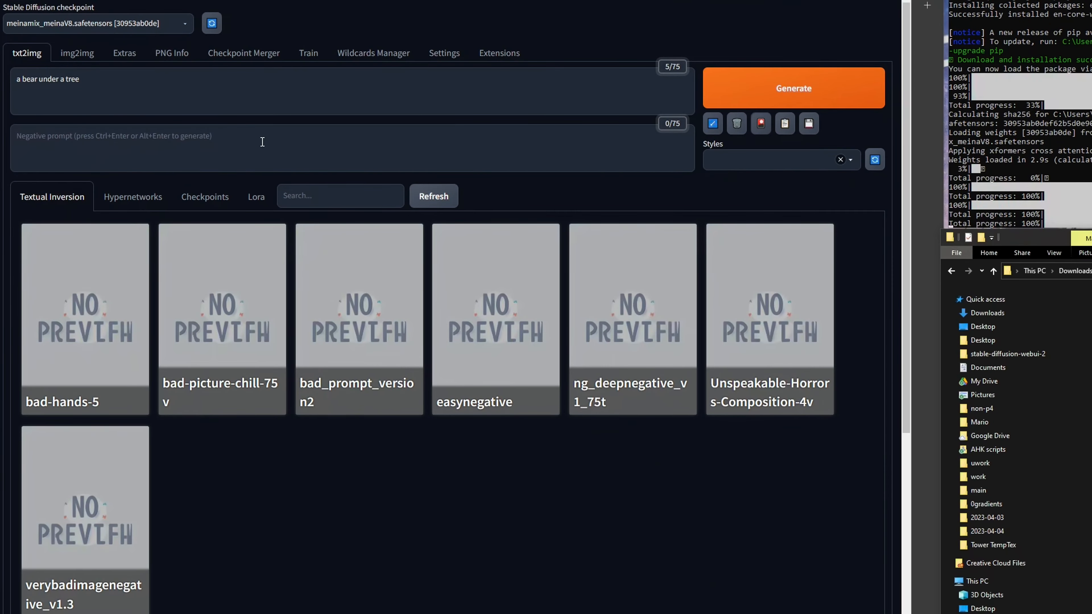
- Load both generated bear images into PNG Info and compare the attention weighting in their prompts
{"action": "left_click", "coordinate": [171, 53]}
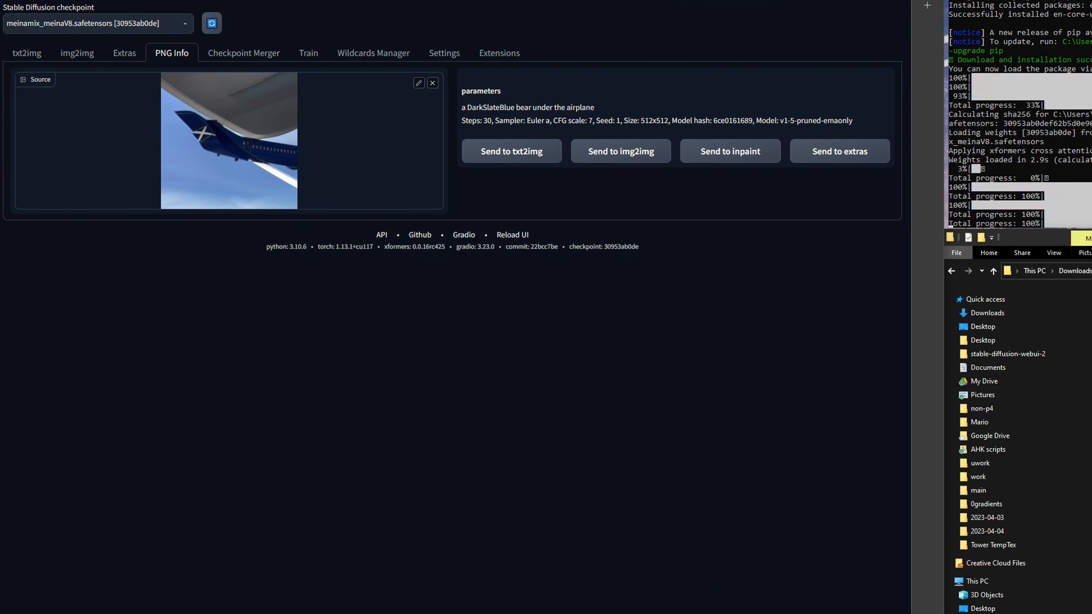
{"action": "left_click_drag", "start_coordinate": [1091, 130], "coordinate": [220, 120]}
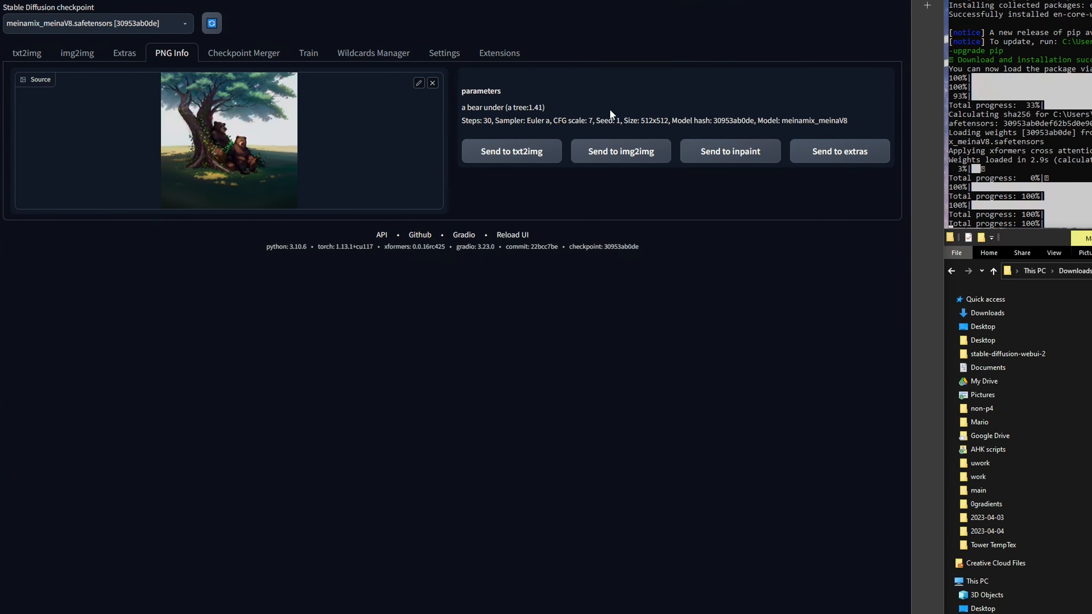
{"action": "mouse_move", "coordinate": [506, 107]}
{"action": "left_mouse_down"}
{"action": "mouse_move", "coordinate": [553, 102]}
{"action": "mouse_move", "coordinate": [512, 103]}
{"action": "left_mouse_up"}
{"action": "left_click", "coordinate": [553, 103]}
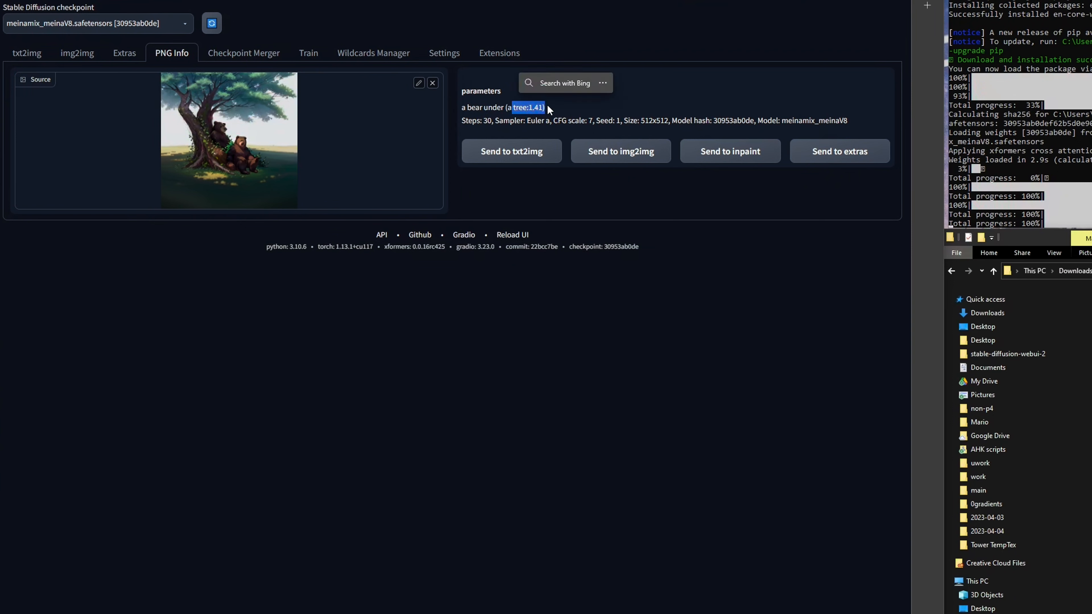
{"action": "left_click", "coordinate": [550, 107]}
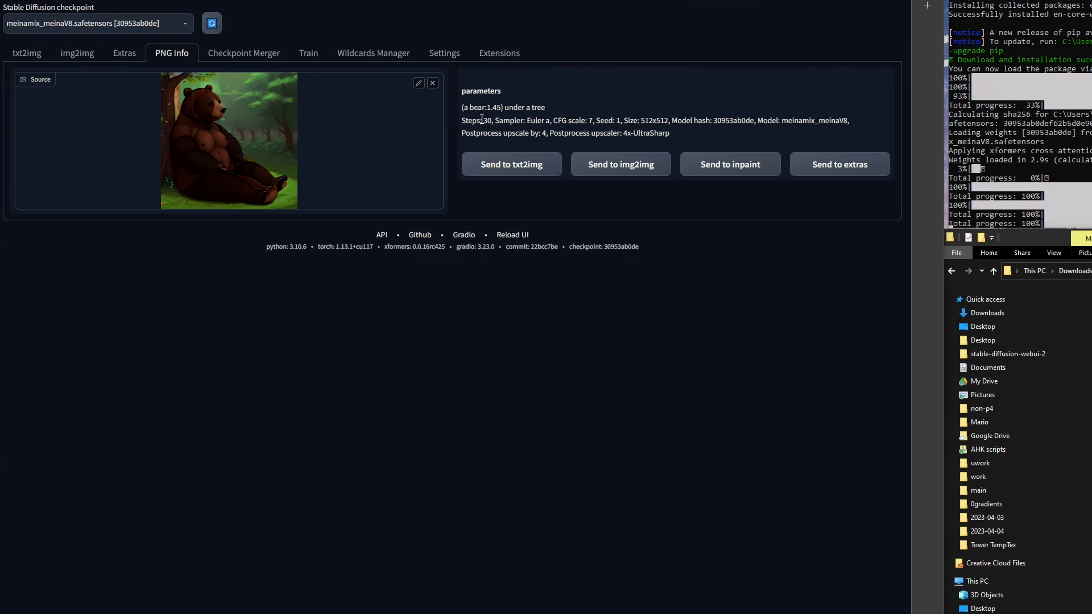
{"action": "left_click_drag", "start_coordinate": [461, 107], "coordinate": [504, 107]}
{"action": "left_click", "coordinate": [540, 109]}
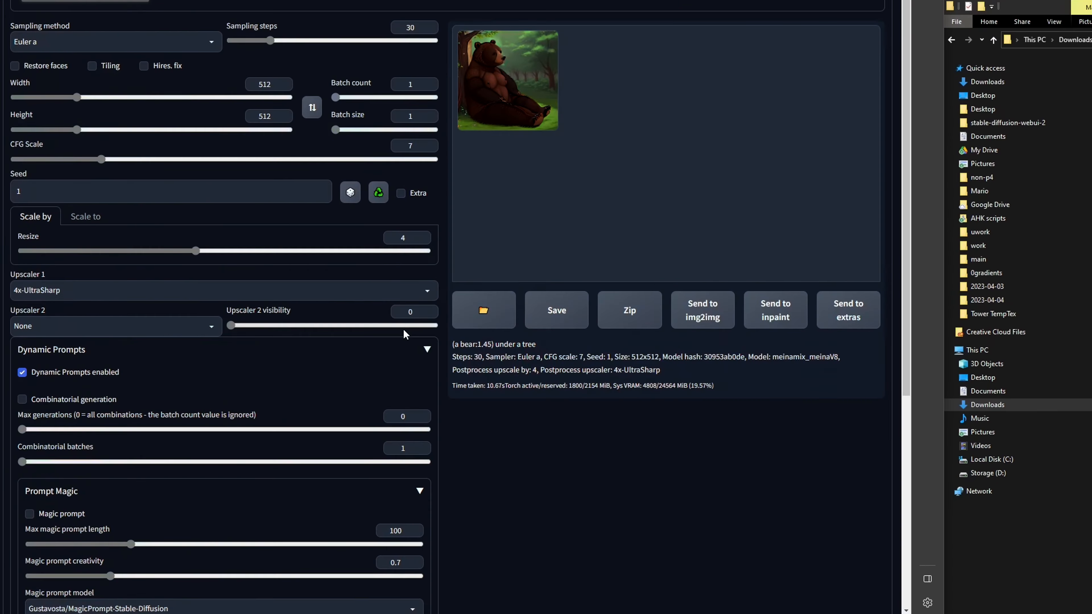
- Turn off Attention grabber under Prompt Magic and send the first bear image's parameters from PNG Info to txt2img
{"action": "scroll", "coordinate": [403, 329], "scroll_direction": "down", "scroll_amount": 5}
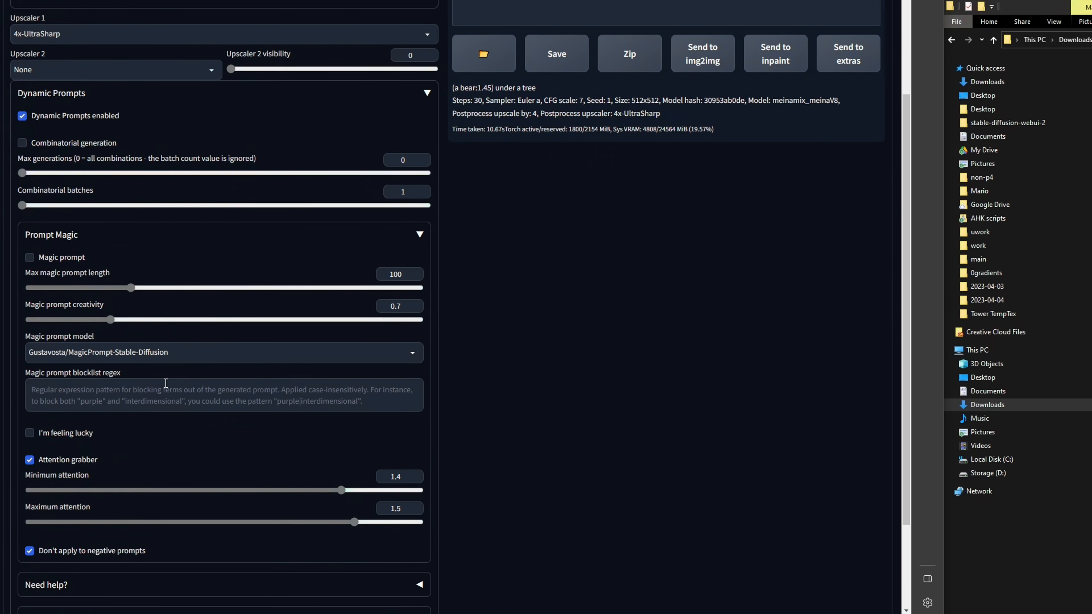
{"action": "left_click", "coordinate": [28, 462]}
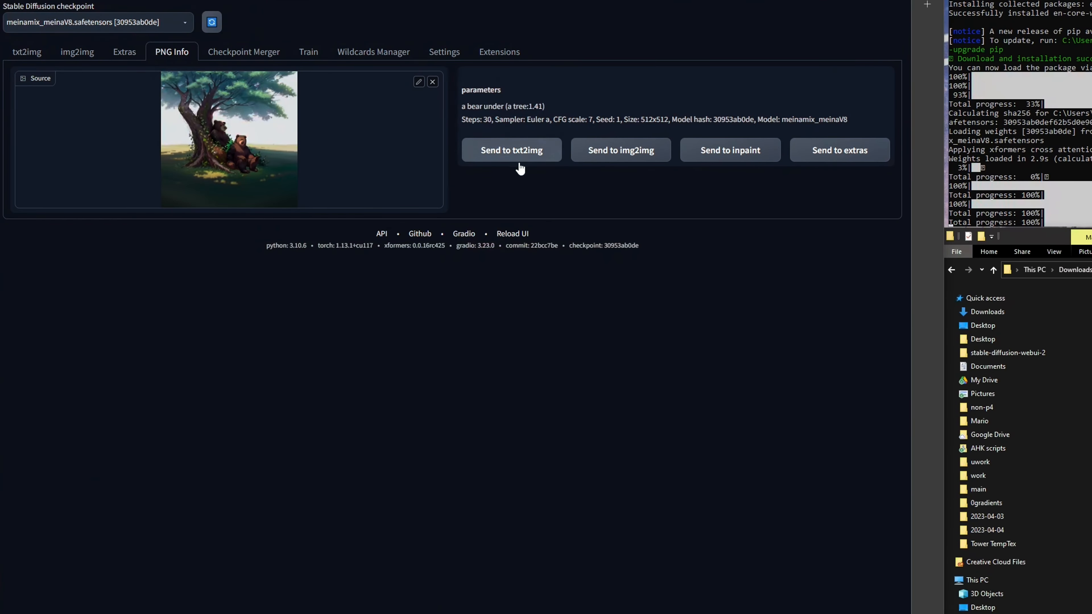
{"action": "left_click", "coordinate": [534, 163]}
{"action": "scroll", "coordinate": [453, 571], "scroll_direction": "down", "scroll_amount": 5}
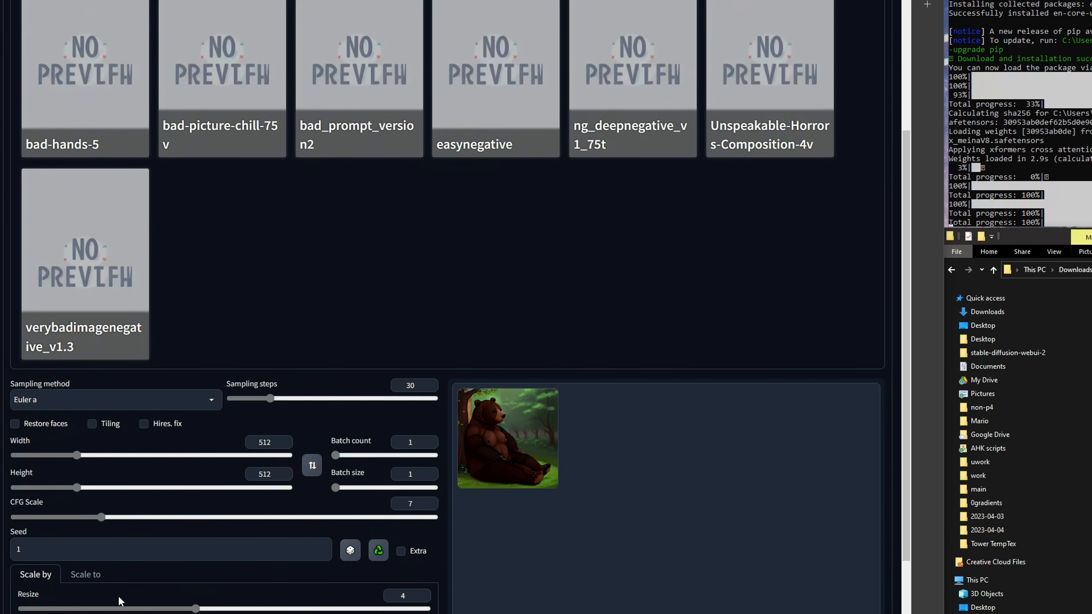
{"action": "scroll", "coordinate": [402, 208], "scroll_direction": "up", "scroll_amount": 5}
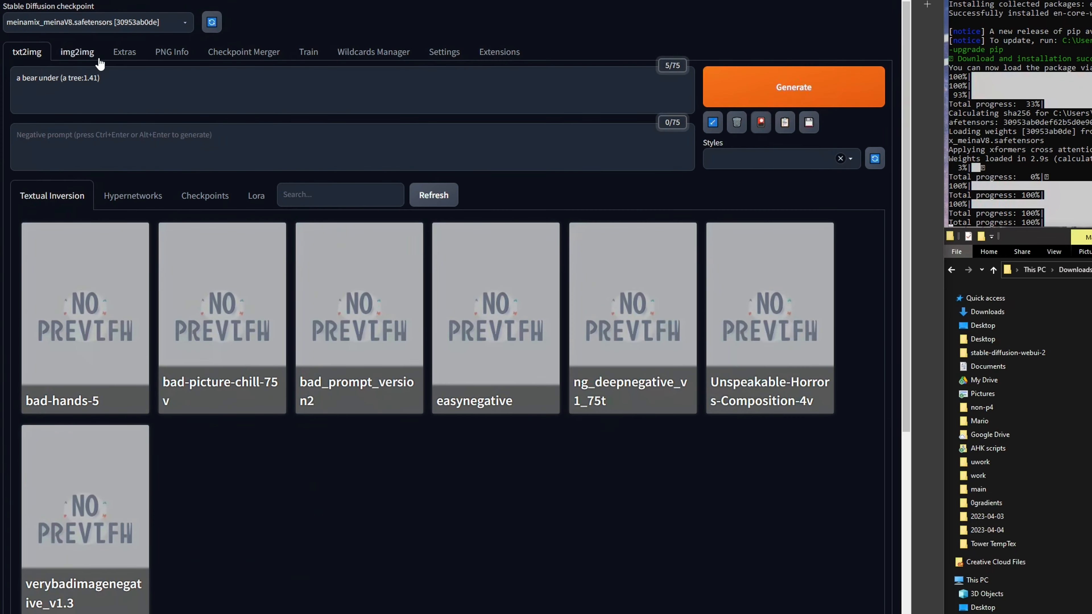
- Generate the image from the prompt "a bear under (a tree:1.41)" with the 4x-UltraSharp upscaler
{"action": "left_click", "coordinate": [62, 77]}
{"action": "left_click", "coordinate": [126, 80]}
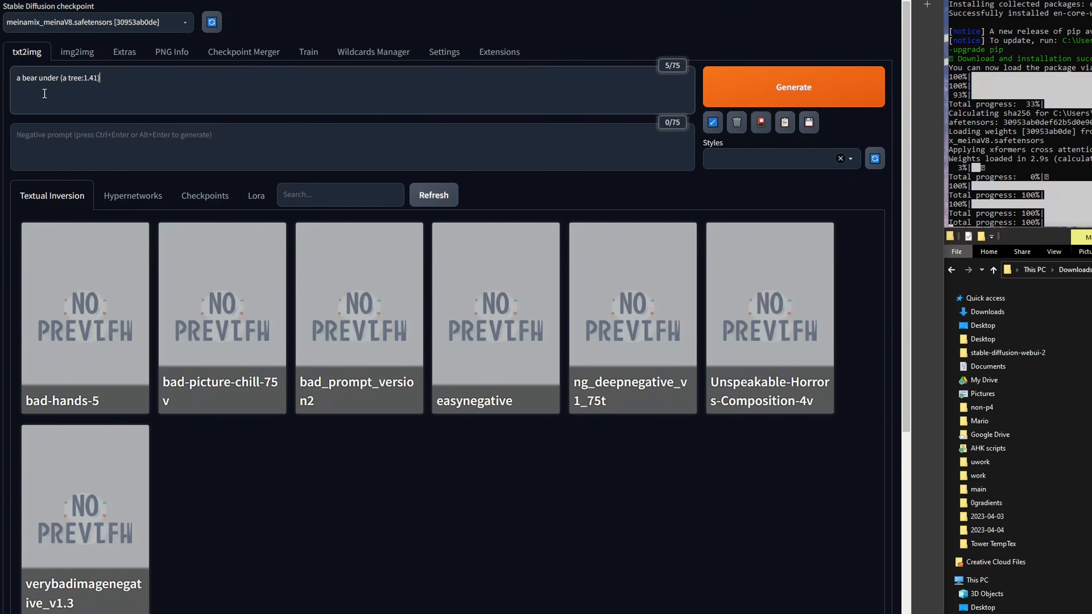
{"action": "scroll", "coordinate": [455, 507], "scroll_direction": "down", "scroll_amount": 8}
{"action": "scroll", "coordinate": [481, 431], "scroll_direction": "up", "scroll_amount": 8}
{"action": "key", "text": "ctrl+Return"}
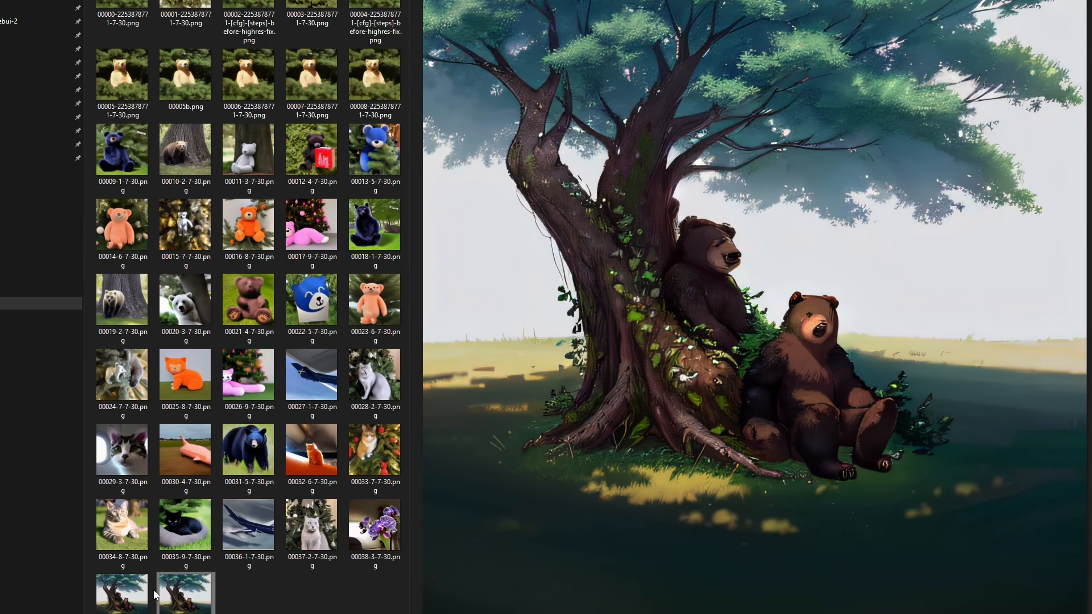
- View the upscaled bear image full screen and compare its detail with the original version
{"action": "double_click", "coordinate": [203, 600]}
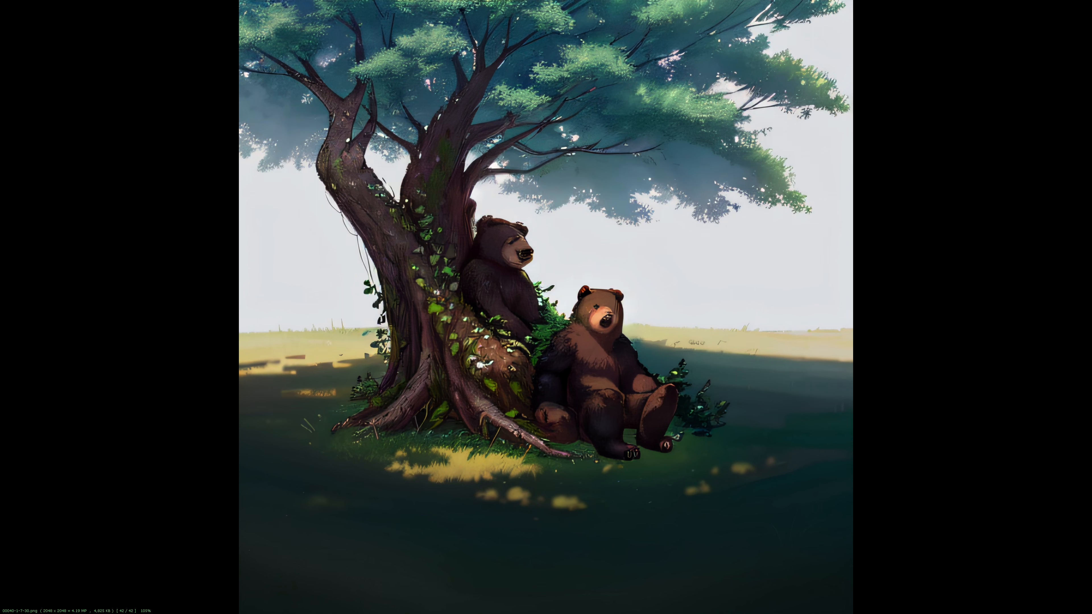
{"action": "key", "text": "Left"}
{"action": "key", "text": "Right"}
{"action": "key", "text": "Left"}
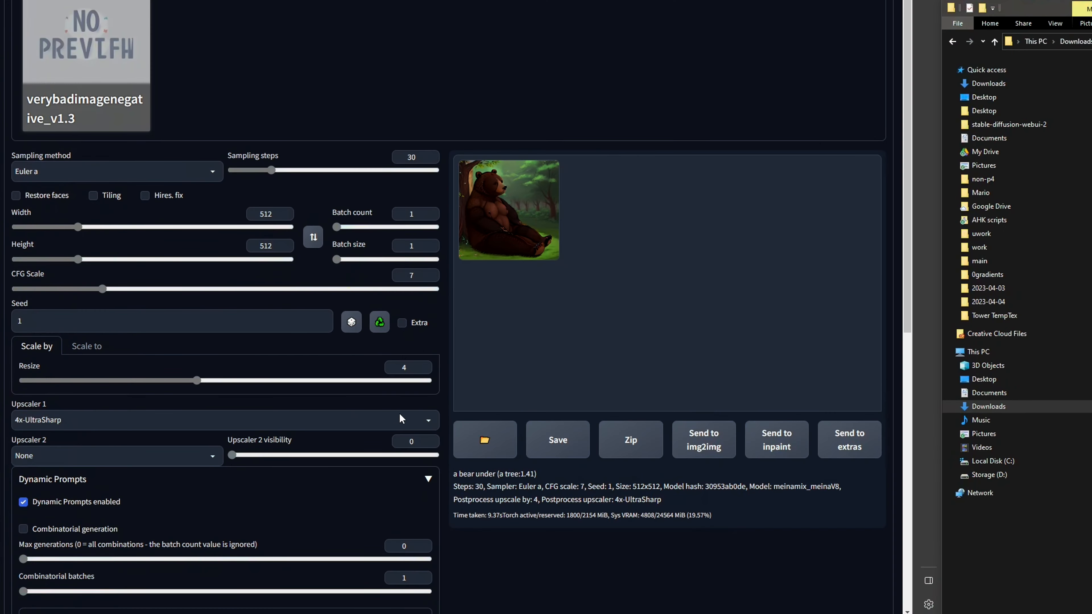
- Generate the bear image with Hires. fix enabled, using the 4x-UltraSharp upscaler, denoising strength 0.4 and Upscaler 1 set to None
{"action": "left_click", "coordinate": [145, 195]}
{"action": "left_click", "coordinate": [73, 233]}
{"action": "left_click", "coordinate": [66, 223]}
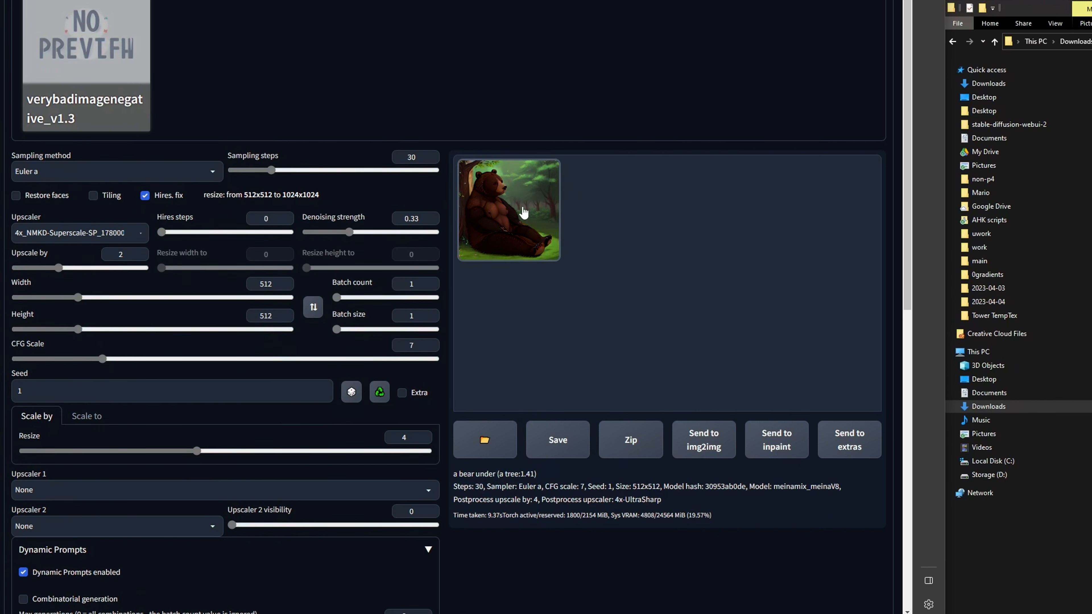
{"action": "left_click", "coordinate": [69, 238]}
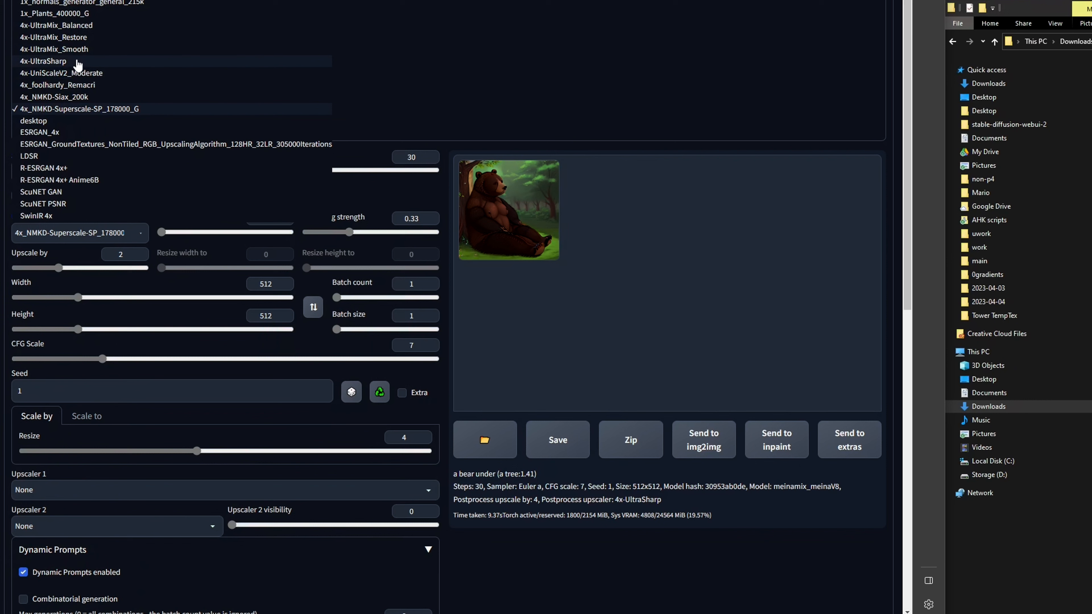
{"action": "left_click", "coordinate": [78, 71]}
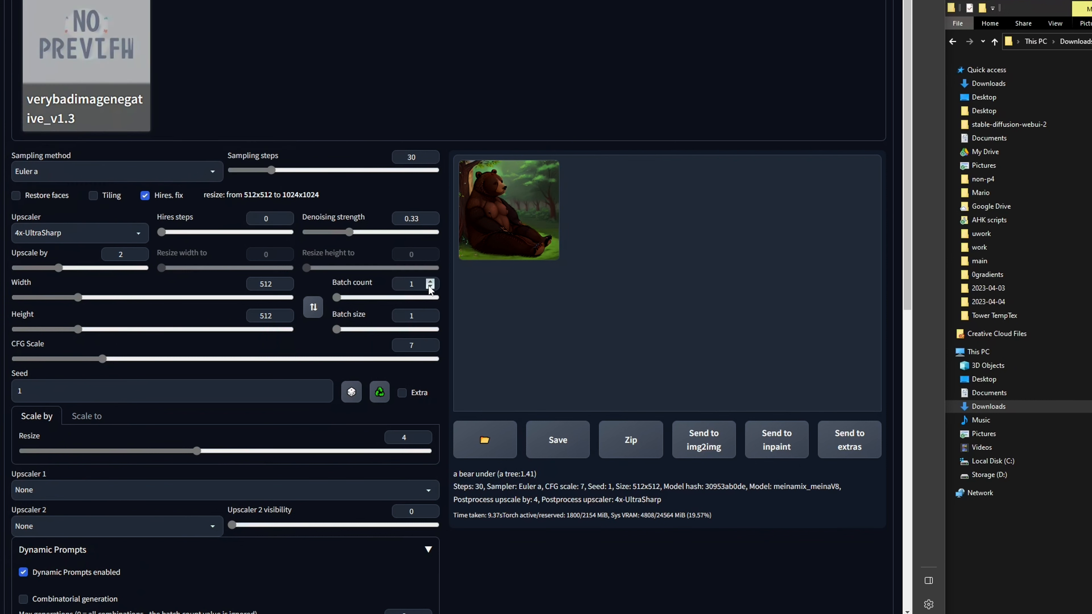
{"action": "left_click_drag", "start_coordinate": [348, 229], "coordinate": [358, 228]}
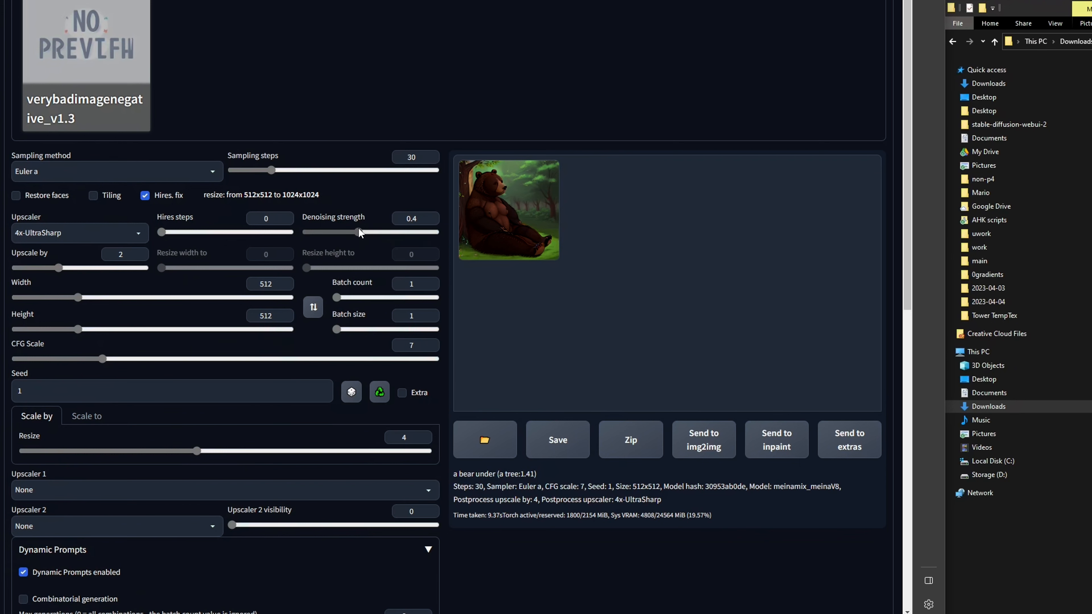
{"action": "scroll", "coordinate": [559, 387], "scroll_direction": "up", "scroll_amount": 5}
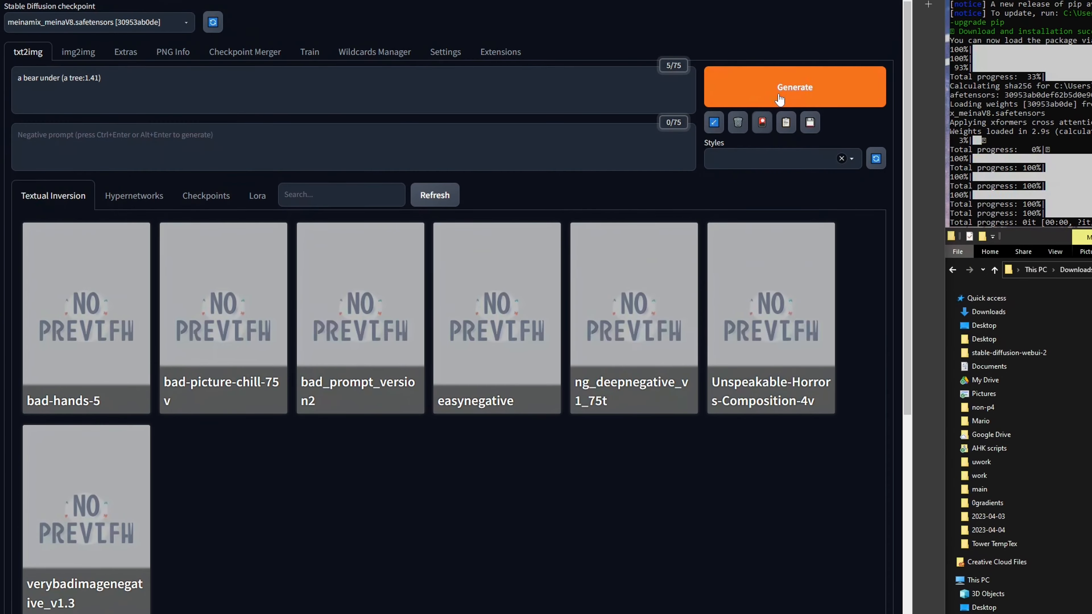
{"action": "left_click", "coordinate": [781, 99]}
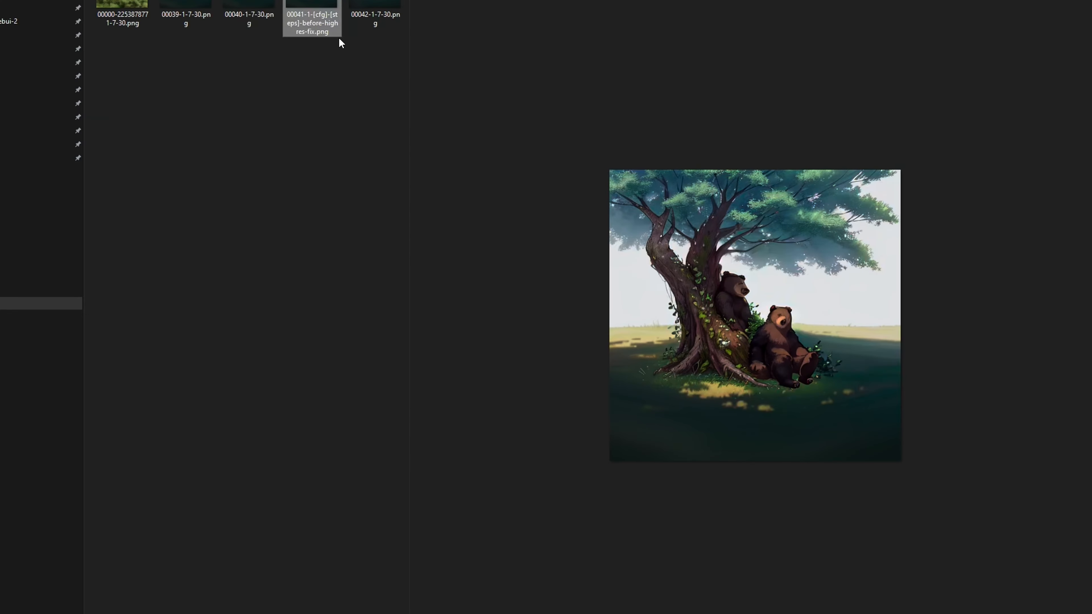
- Compare the new Hires. fix bear image with the earlier versions in an enlarged file preview
{"action": "left_click", "coordinate": [381, 12]}
{"action": "left_click", "coordinate": [323, 2]}
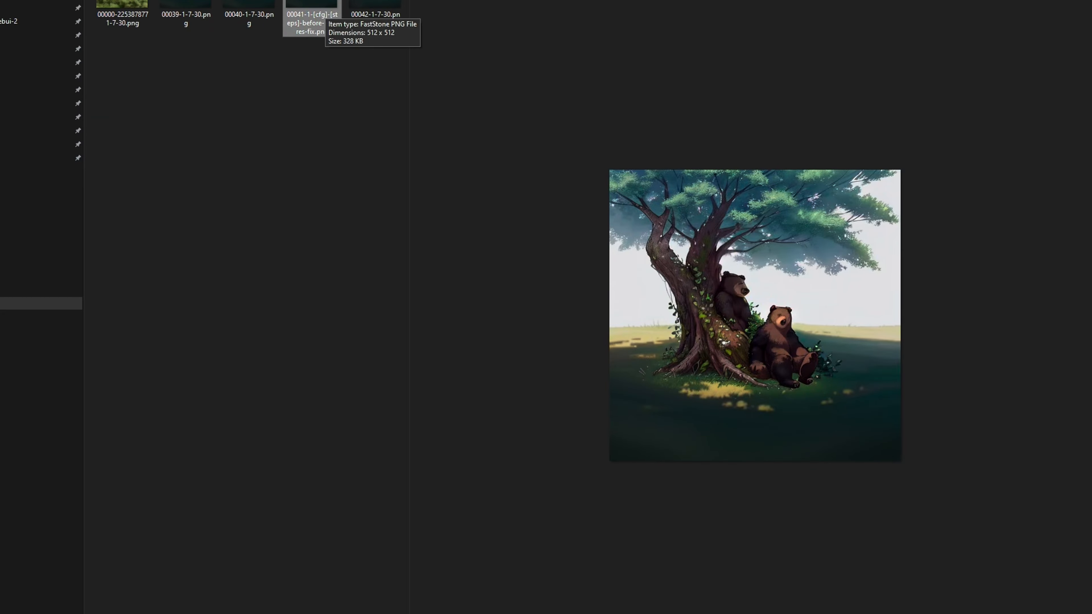
{"action": "key", "text": "Right"}
{"action": "key", "text": "Left"}
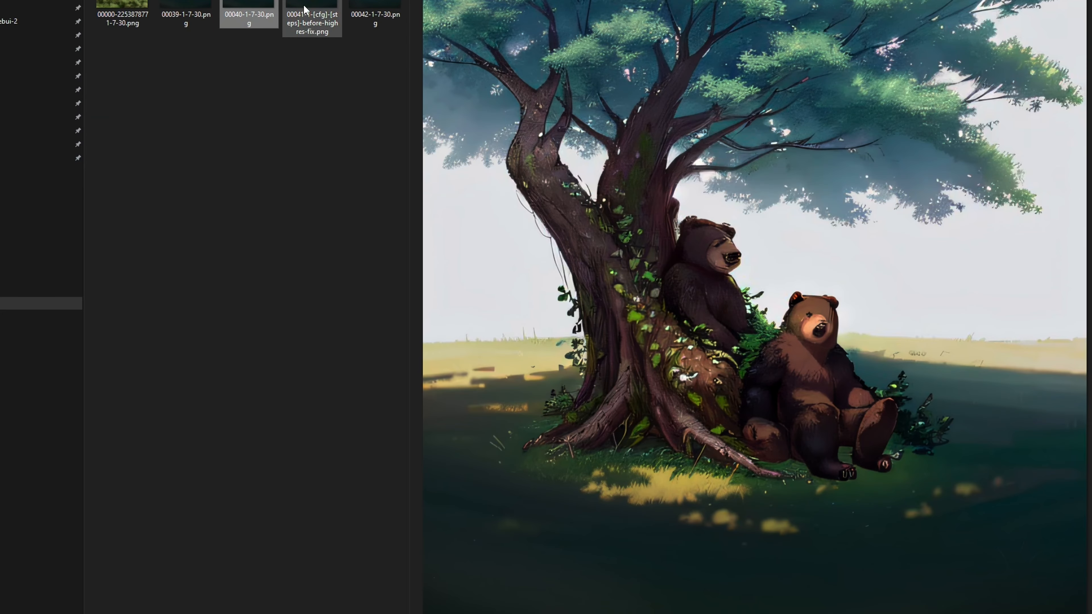
{"action": "left_click", "coordinate": [376, 15]}
{"action": "left_click_drag", "start_coordinate": [407, 19], "coordinate": [243, 25]}
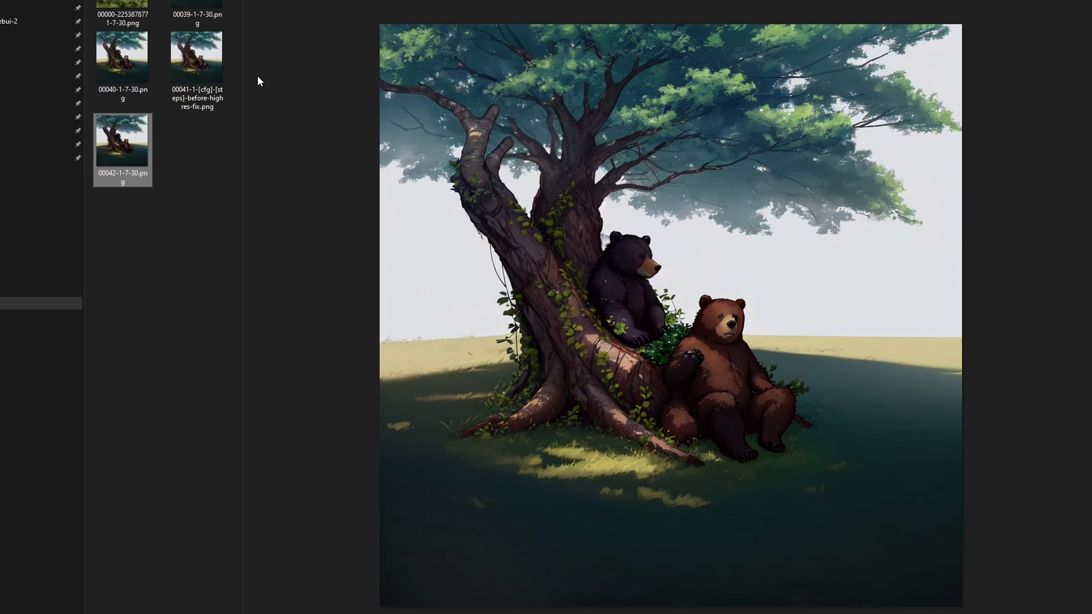
- Compare 00040-1-7-30.png with its before-highres-fix and Hires. fix versions, including full screen
{"action": "left_click", "coordinate": [137, 76]}
{"action": "key", "text": "Down"}
{"action": "key", "text": "Up"}
{"action": "key", "text": "Down"}
{"action": "key", "text": "Up"}
{"action": "double_click", "coordinate": [129, 66]}
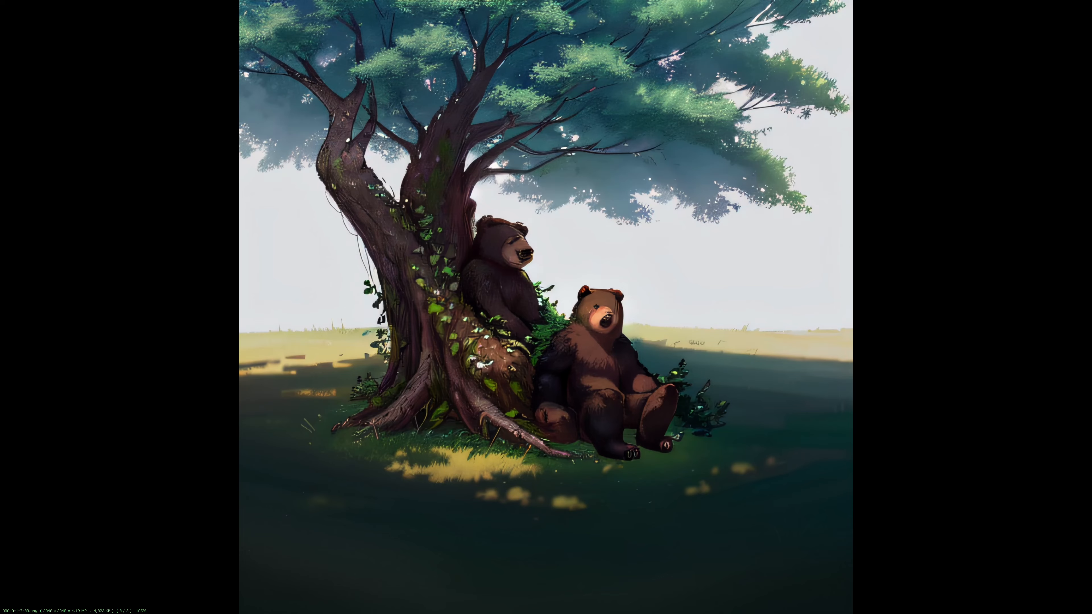
{"action": "scroll", "coordinate": [589, 243], "scroll_direction": "down", "scroll_amount": 2}
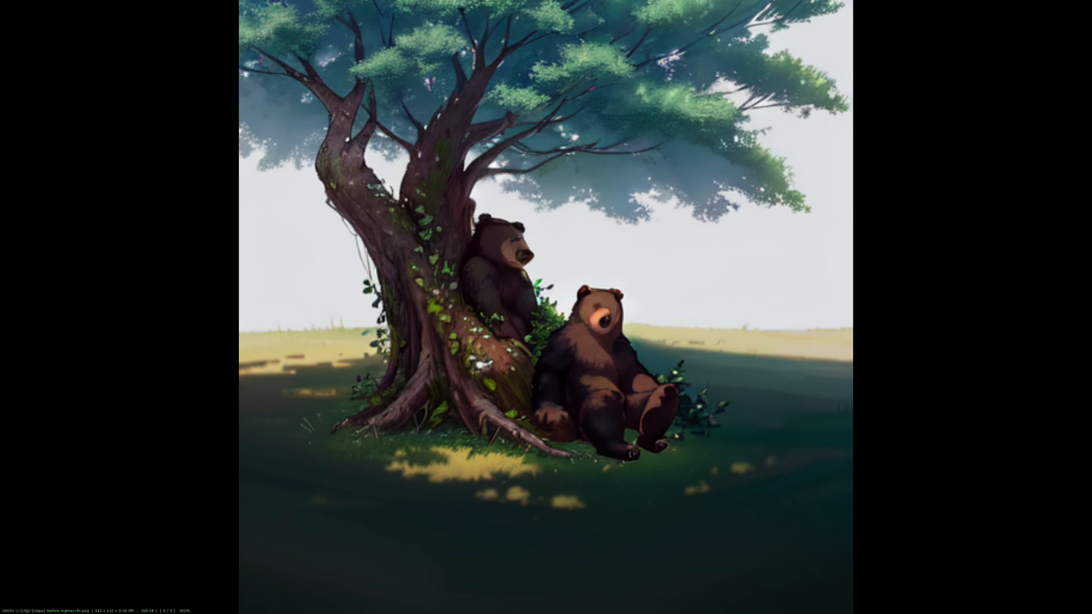
{"action": "mouse_move", "coordinate": [222, 33]}
{"action": "left_click", "coordinate": [108, 37]}
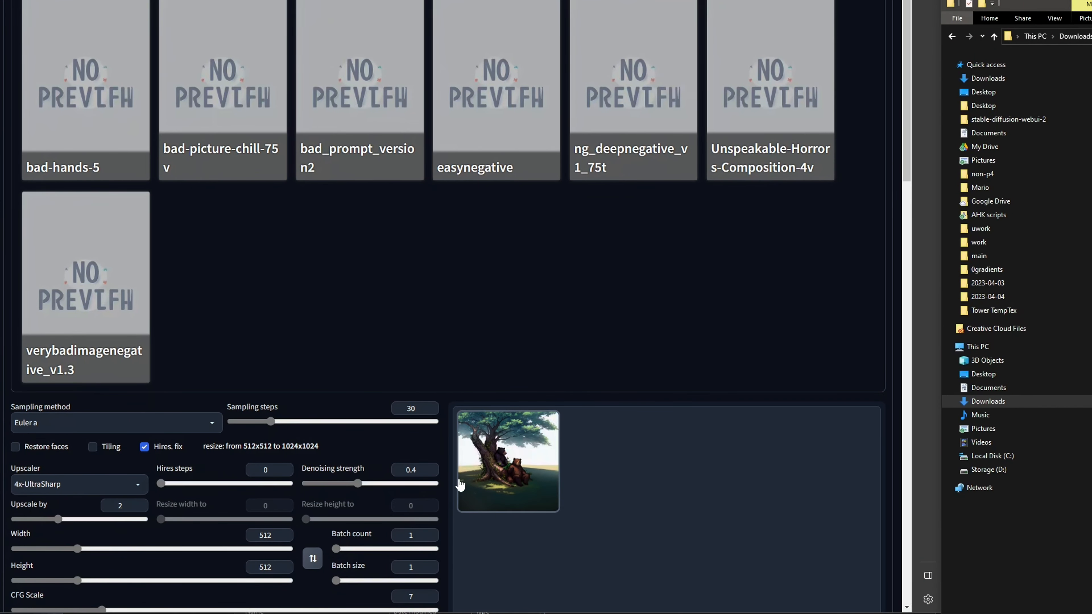
- Set Hires. fix Upscale by to 4 and generate the bear image again
{"action": "double_click", "coordinate": [123, 506]}
{"action": "type", "text": "4"}
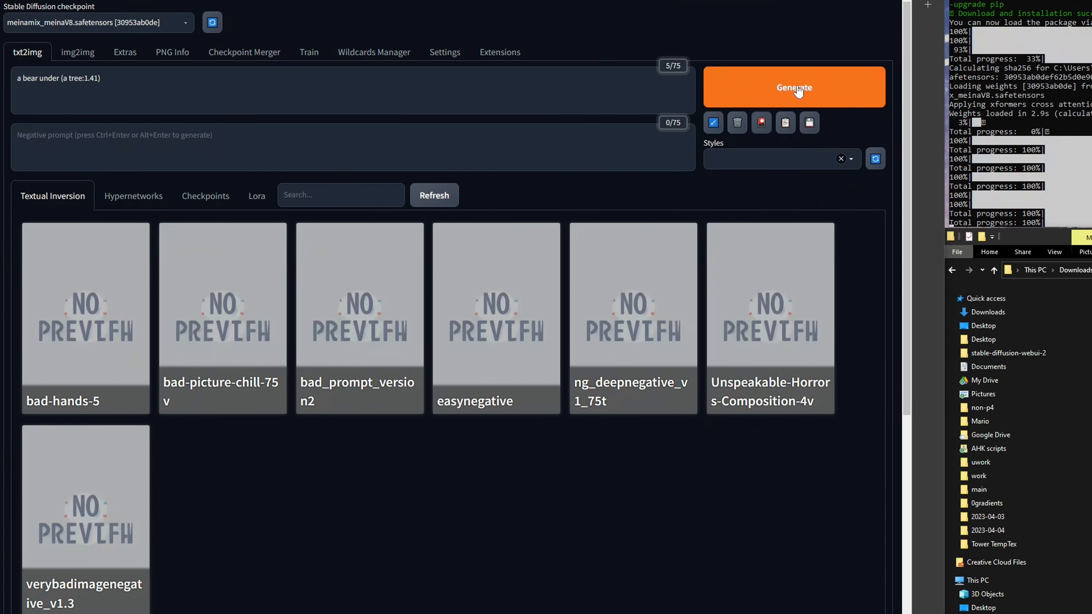
{"action": "left_click", "coordinate": [798, 91]}
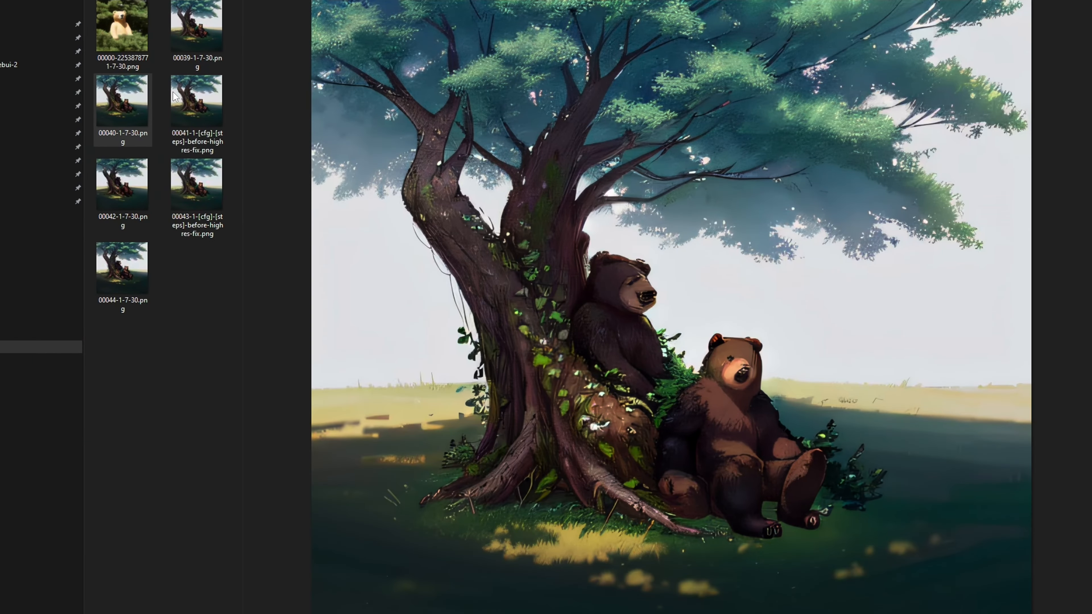
- Preview 00044-1-7-30.png and compare it with the previously saved bear images
{"action": "left_click", "coordinate": [127, 296]}
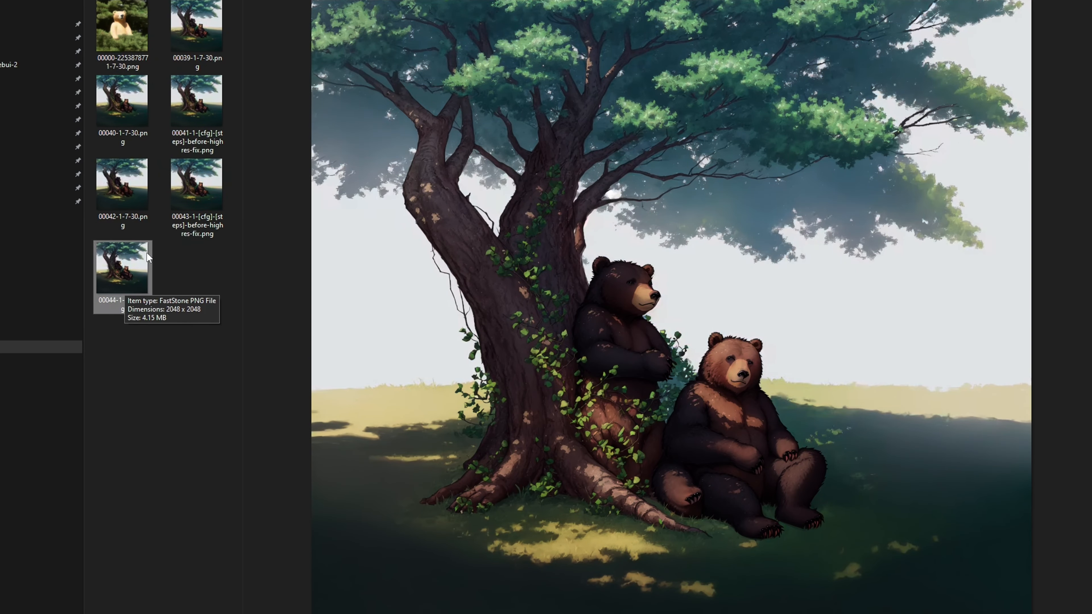
{"action": "key", "text": "Up"}
{"action": "key", "text": "Up"}
{"action": "key", "text": "Down"}
{"action": "key", "text": "Up"}
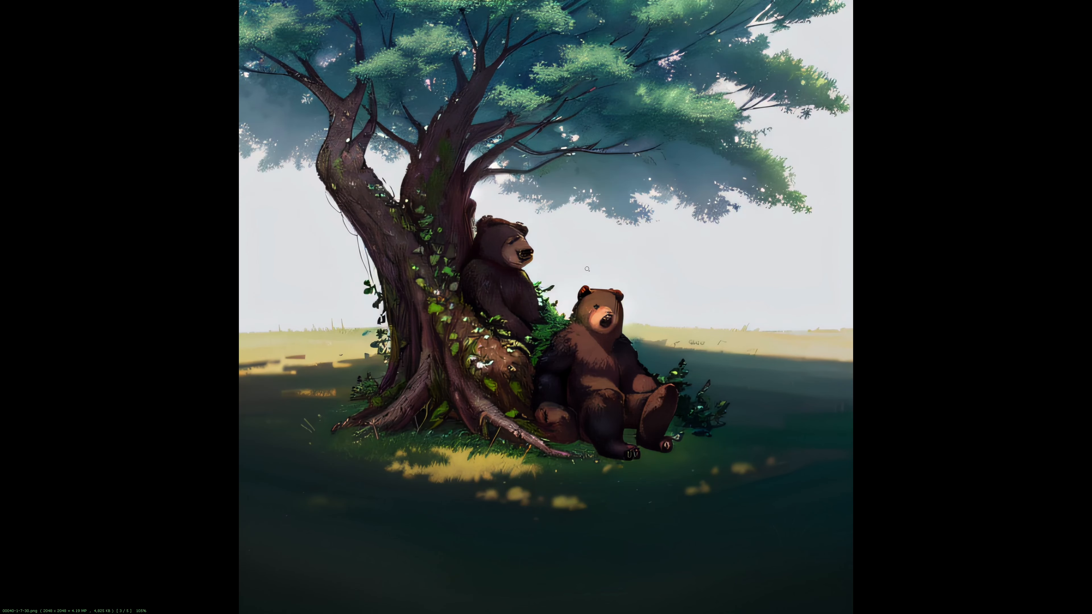
- Compare the detail of the 00040, 00042 and 00044 bear images with the original at full screen
{"action": "key", "text": "Right"}
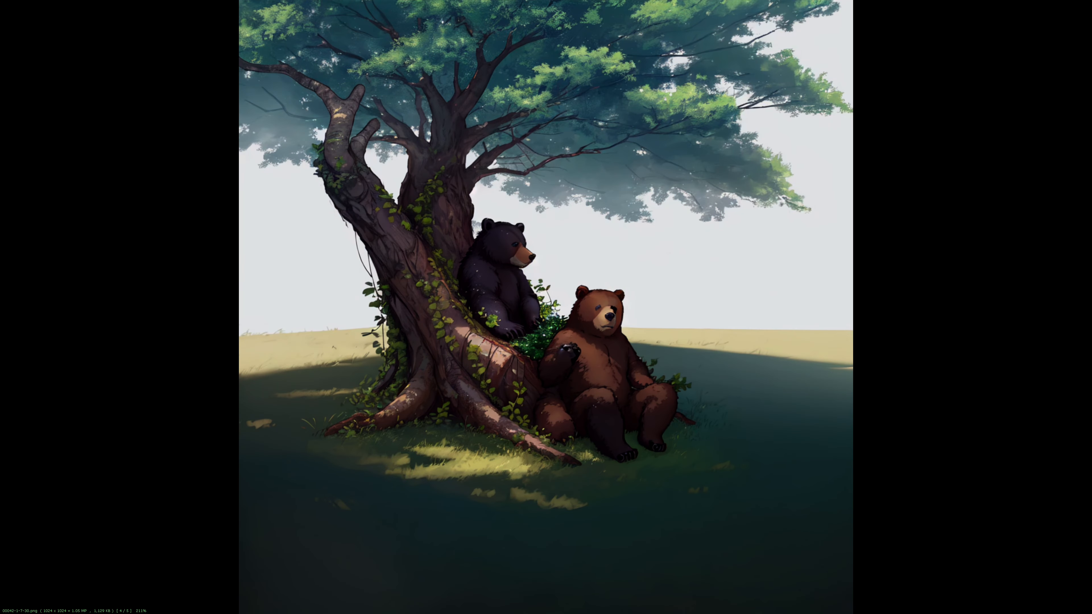
{"action": "key", "text": "Right"}
{"action": "left_click", "coordinate": [99, 28]}
{"action": "left_click", "coordinate": [177, 33]}
{"action": "left_click", "coordinate": [99, 27]}
{"action": "left_click", "coordinate": [177, 27]}
{"action": "left_click", "coordinate": [60, 27]}
{"action": "left_click", "coordinate": [108, 30]}
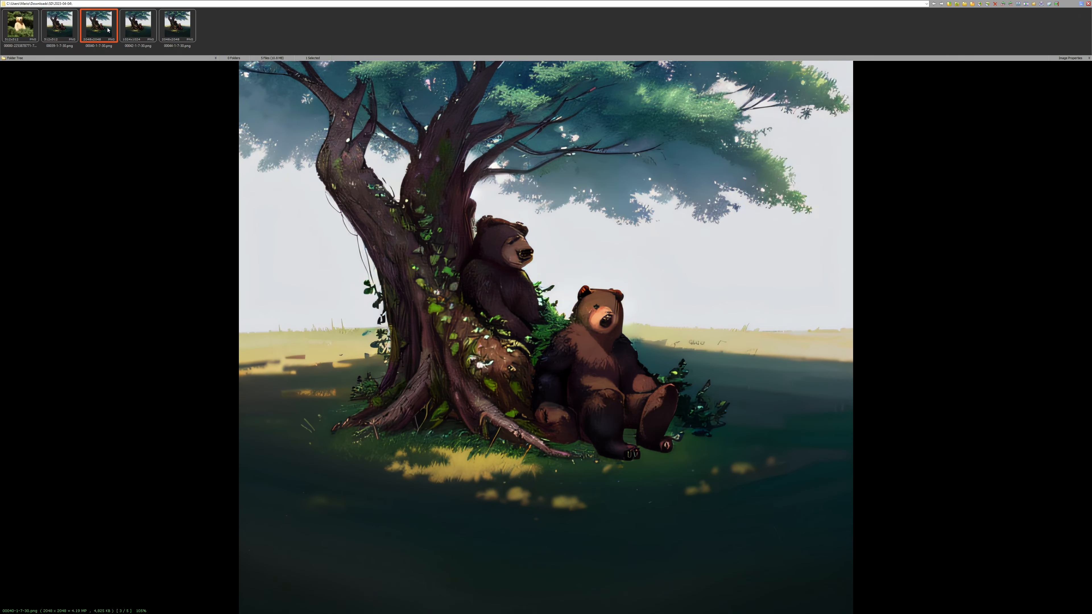
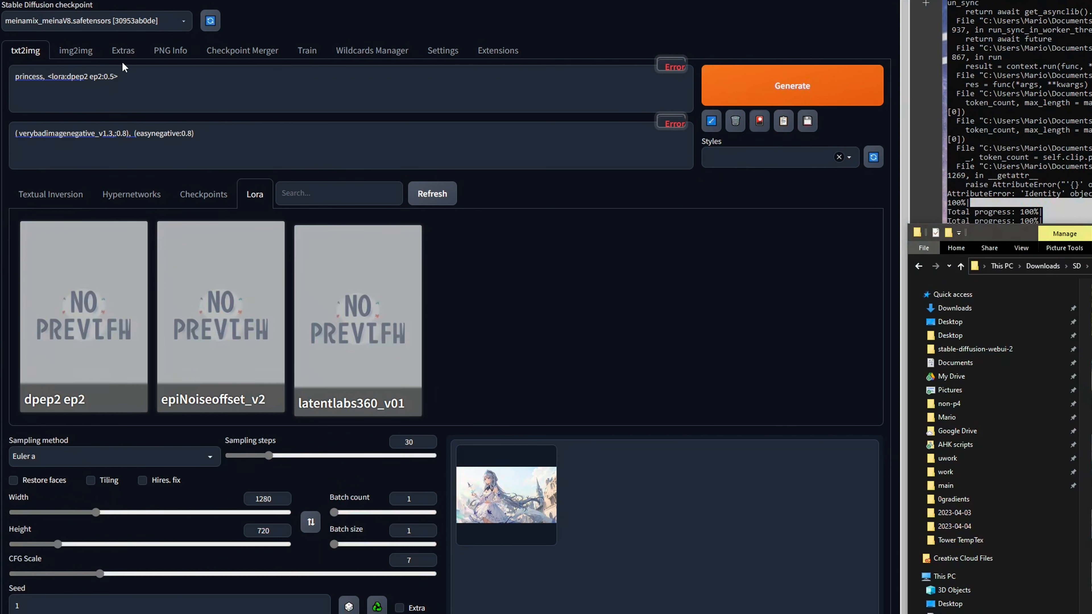
- Add the epiNoiseoffset_v2 LoRA with weight 1 to the princess prompt, generate the image and view it full screen
{"action": "left_click", "coordinate": [56, 195]}
{"action": "left_click", "coordinate": [258, 194]}
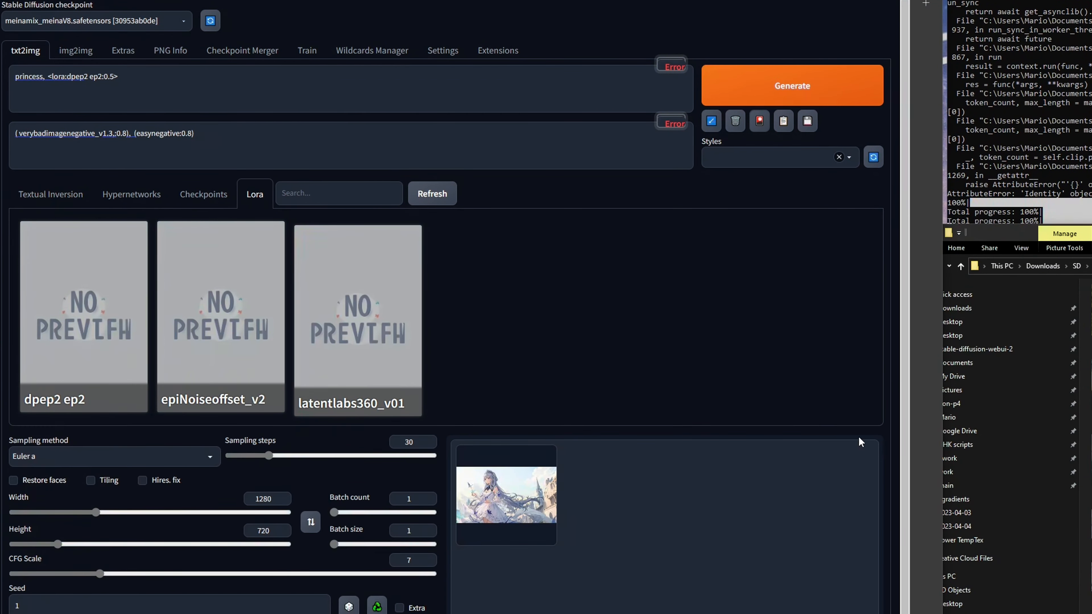
{"action": "left_click", "coordinate": [52, 78]}
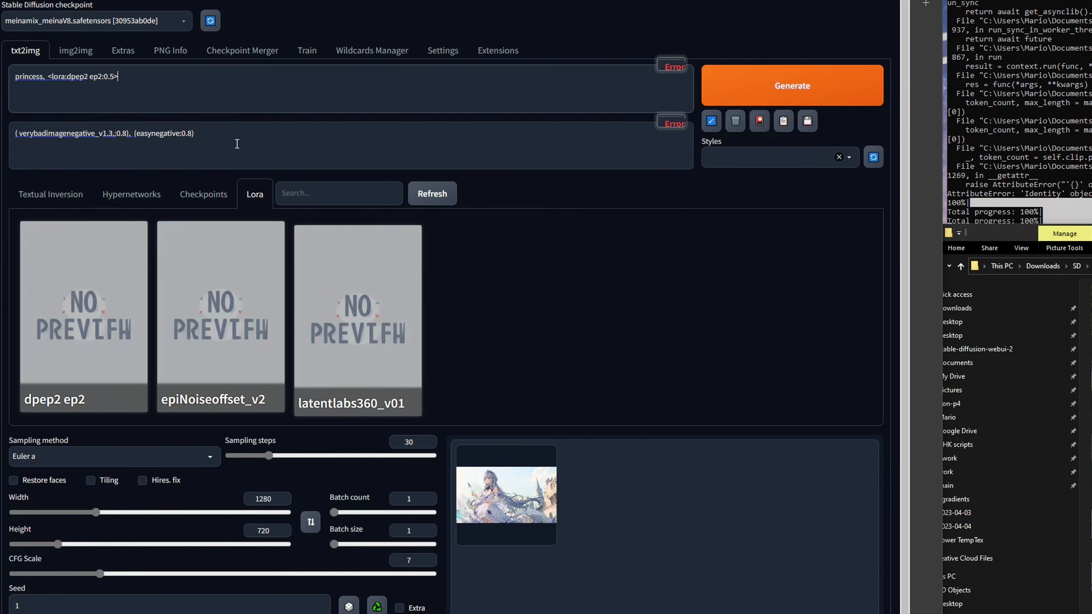
{"action": "left_click", "coordinate": [212, 97]}
{"action": "left_click", "coordinate": [220, 323]}
{"action": "left_click", "coordinate": [229, 93]}
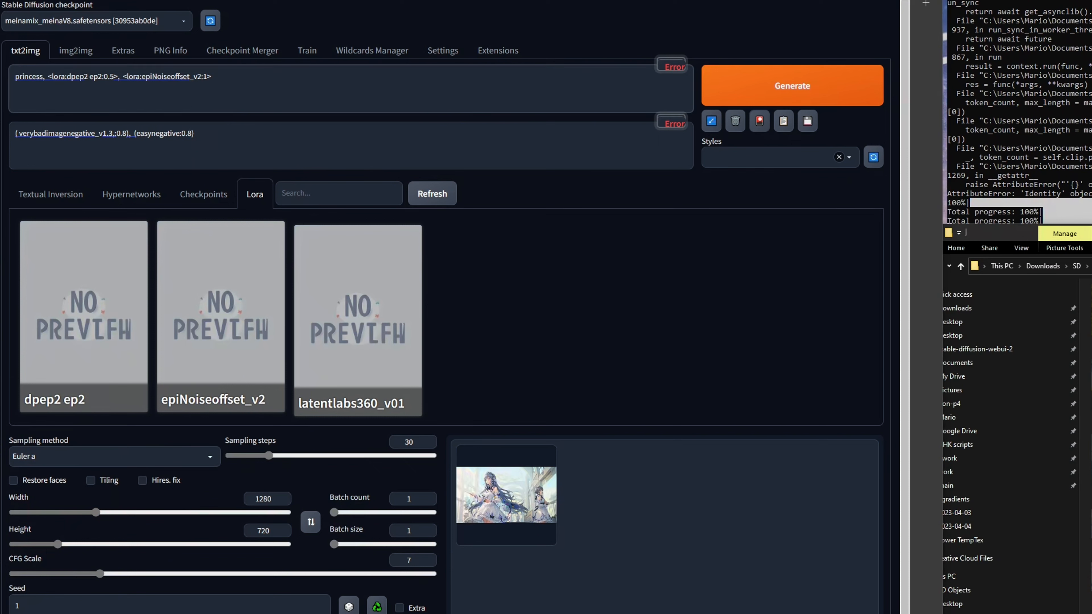
{"action": "key", "text": "alt+Tab"}
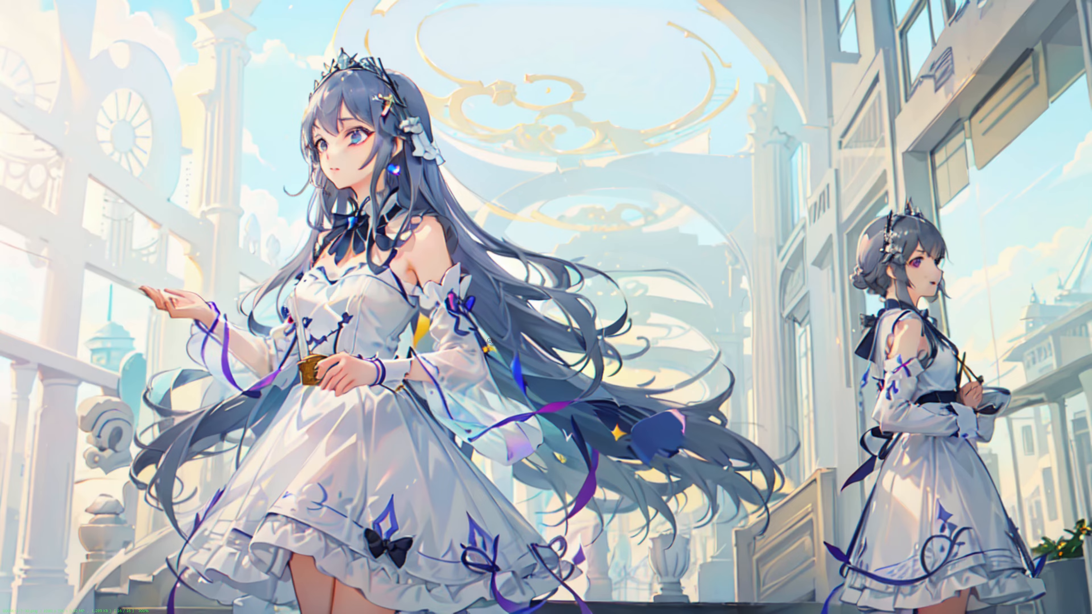
{"action": "key", "text": "Escape"}
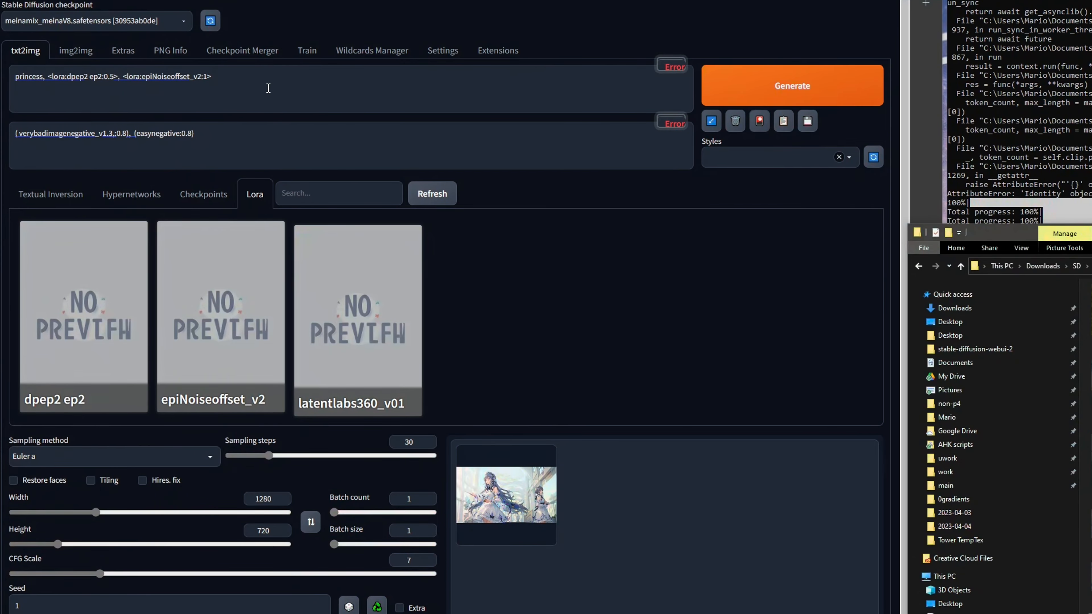
- Load the illuminatiDiffusionV1_v11.safetensors checkpoint and refresh the list of textual inversion embeddings
{"action": "left_click", "coordinate": [95, 21]}
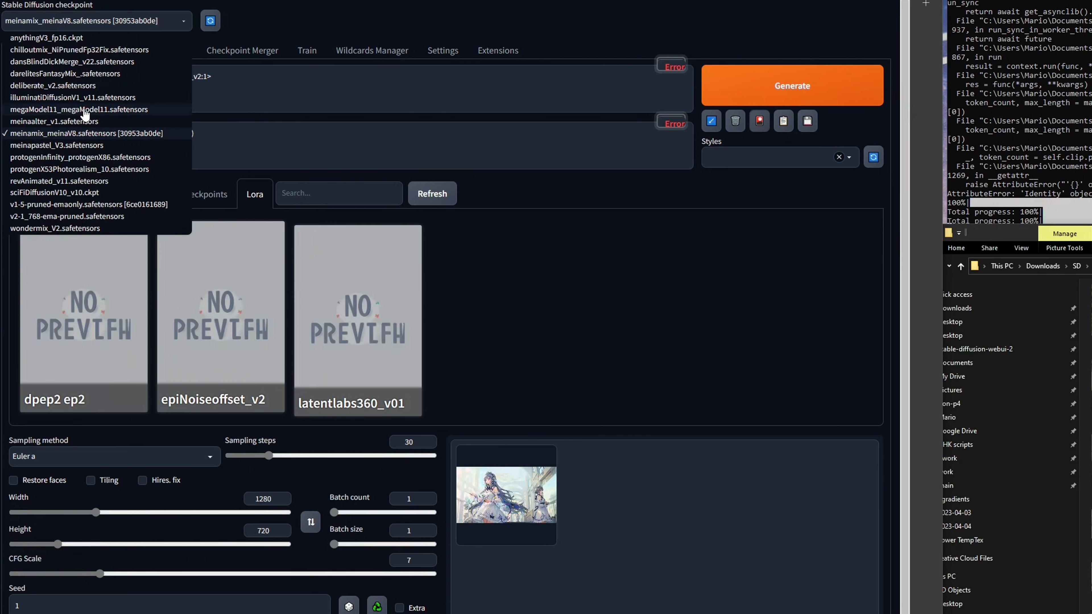
{"action": "left_click", "coordinate": [104, 133]}
{"action": "left_click", "coordinate": [50, 194]}
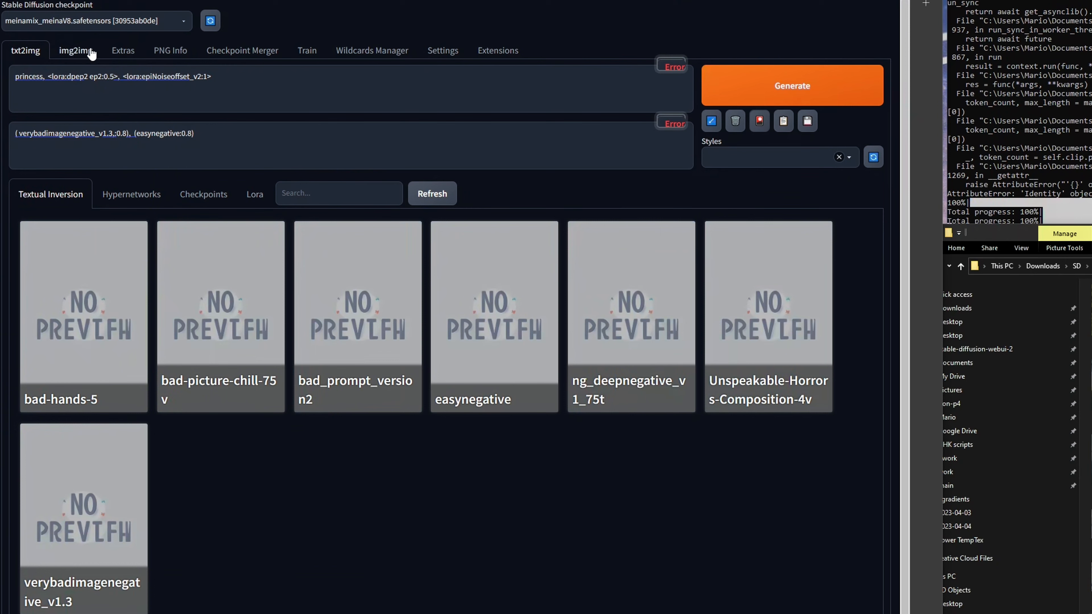
{"action": "left_click", "coordinate": [137, 20]}
{"action": "left_click", "coordinate": [83, 89]}
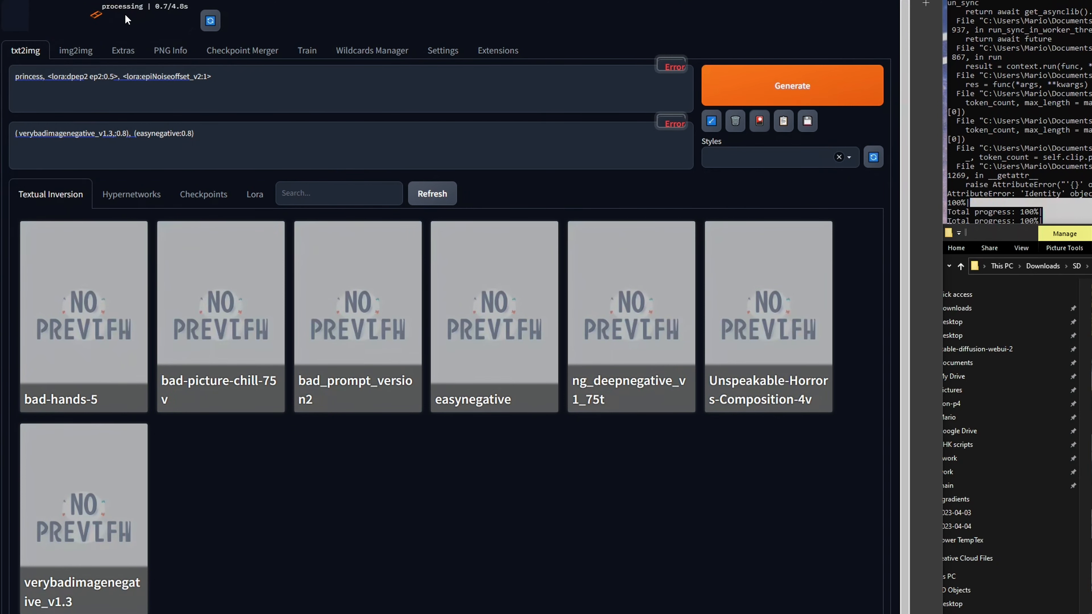
{"action": "left_click", "coordinate": [440, 190]}
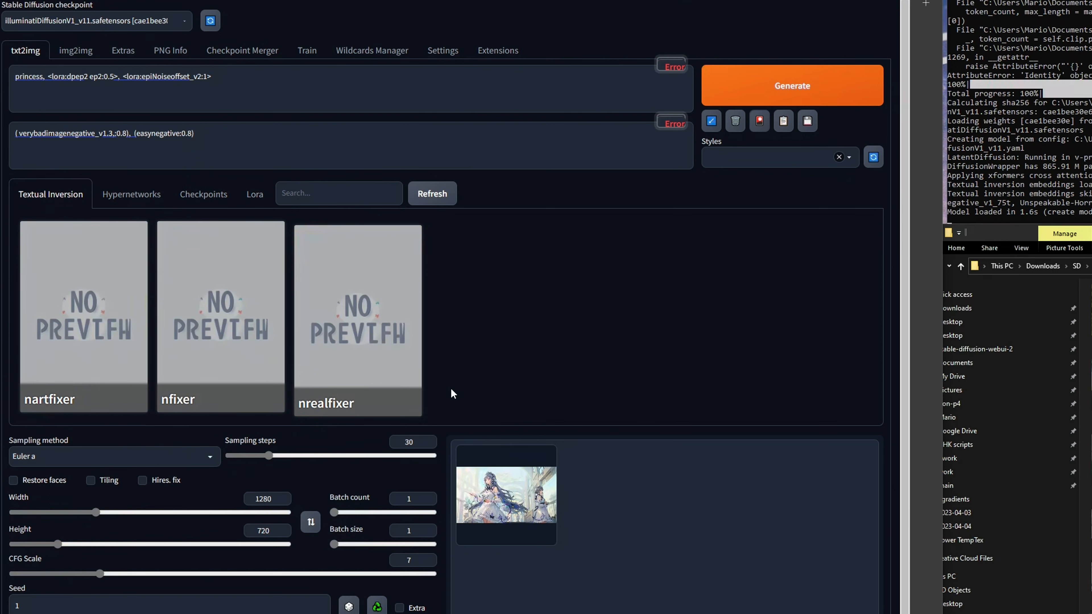
- Clear the negative prompt, reduce the prompt to "princess" without LoRA tags, and generate the image
{"action": "left_click", "coordinate": [158, 21]}
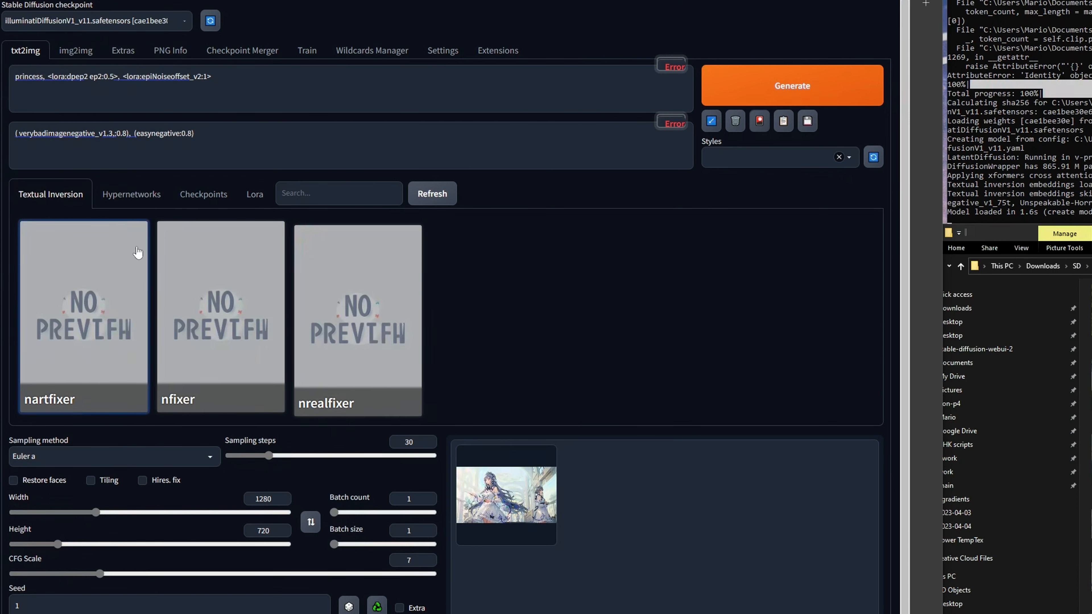
{"action": "left_click_drag", "start_coordinate": [212, 76], "coordinate": [50, 99]}
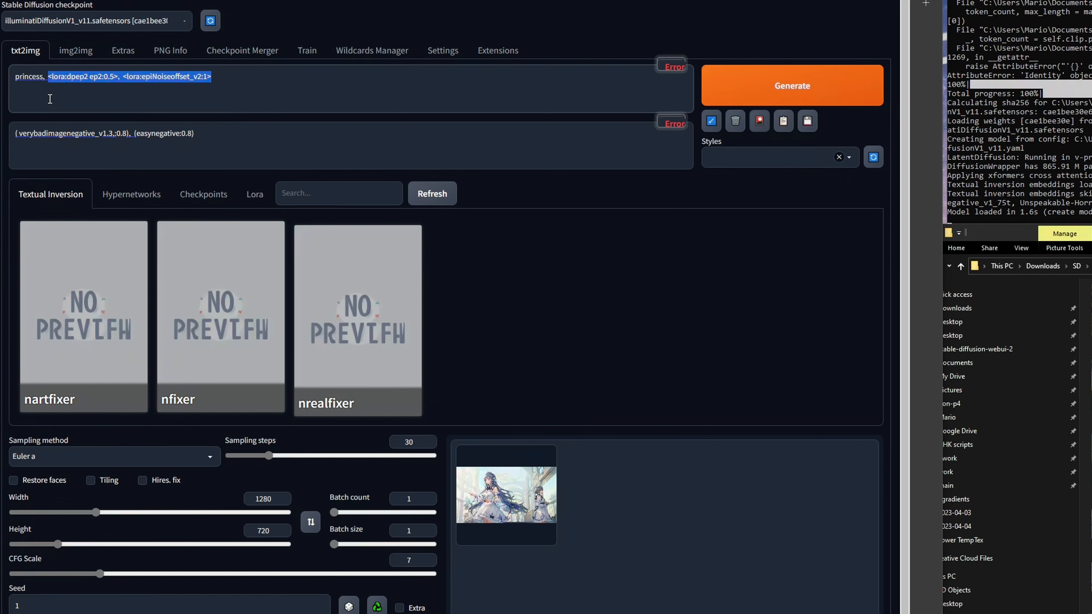
{"action": "left_click", "coordinate": [116, 127]}
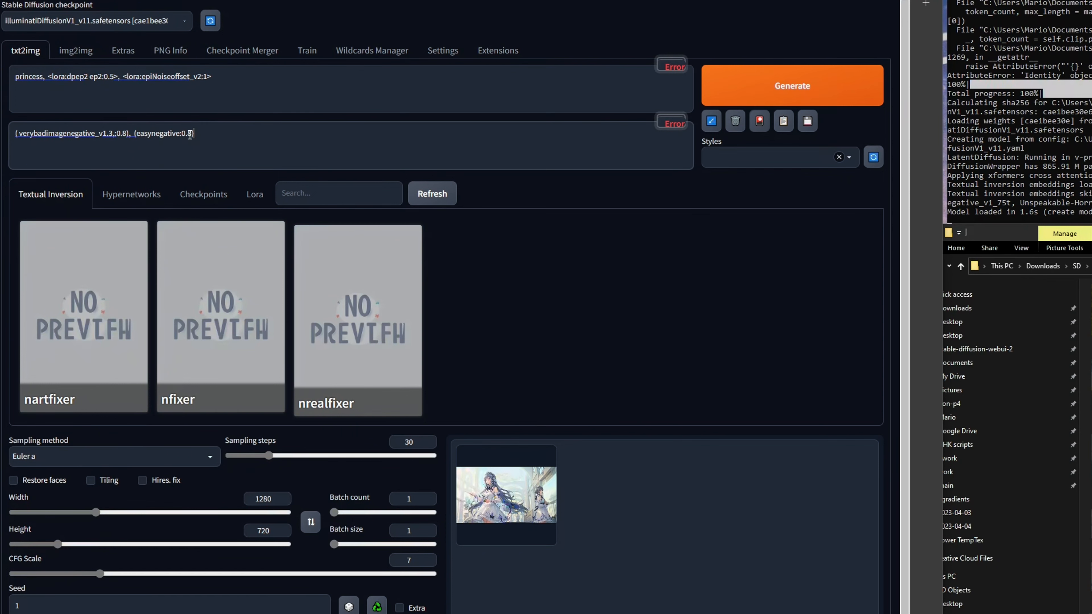
{"action": "left_click", "coordinate": [785, 82]}
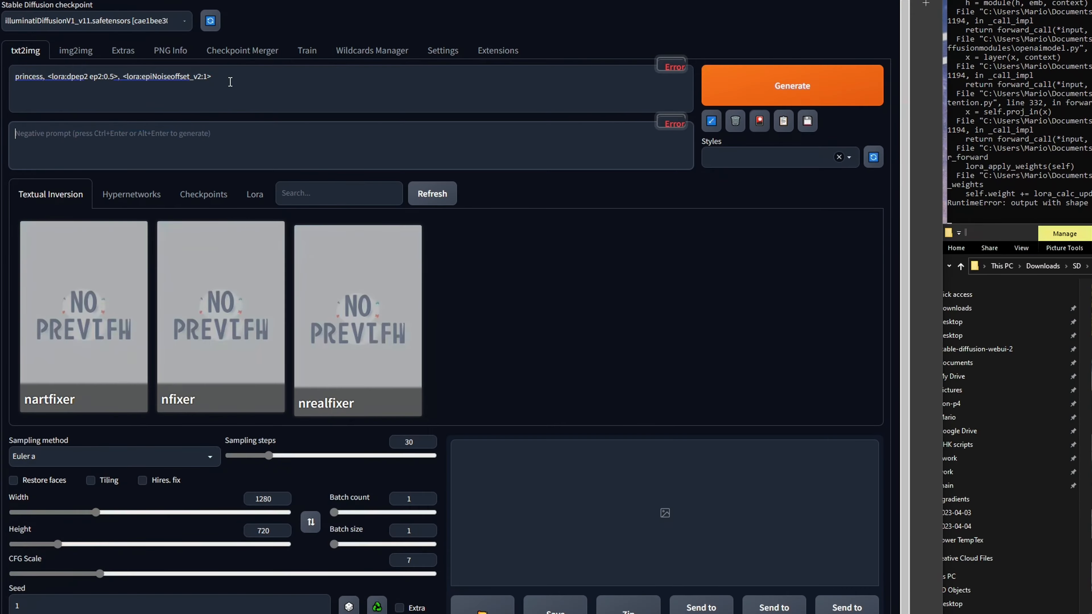
{"action": "left_click_drag", "start_coordinate": [230, 83], "coordinate": [49, 95]}
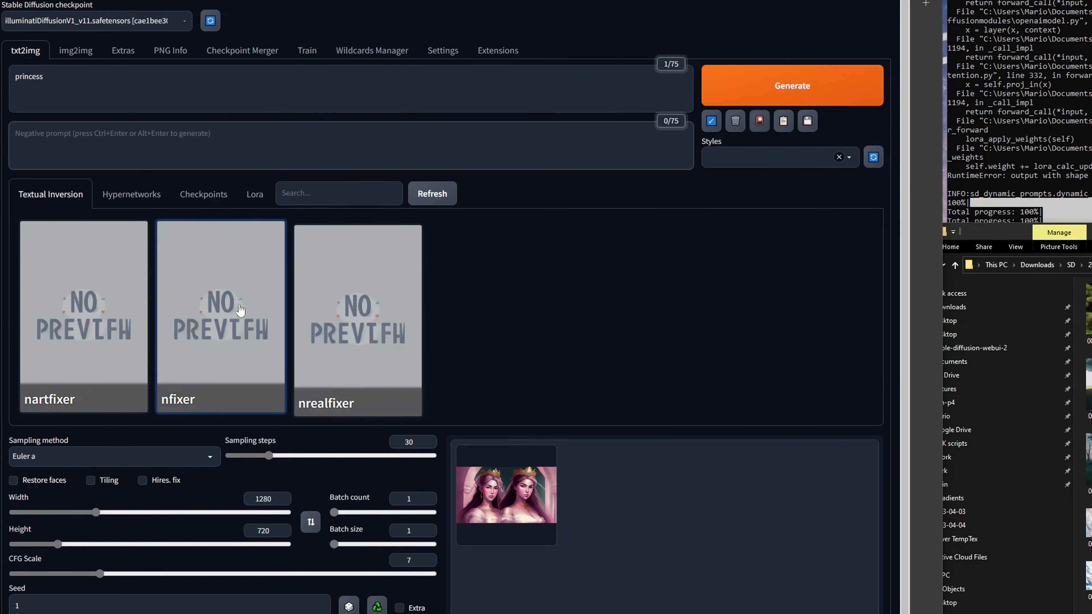
- Add the nfixer embedding to the negative prompt and generate the princess image
{"action": "left_click", "coordinate": [204, 143]}
{"action": "type", "text": ","}
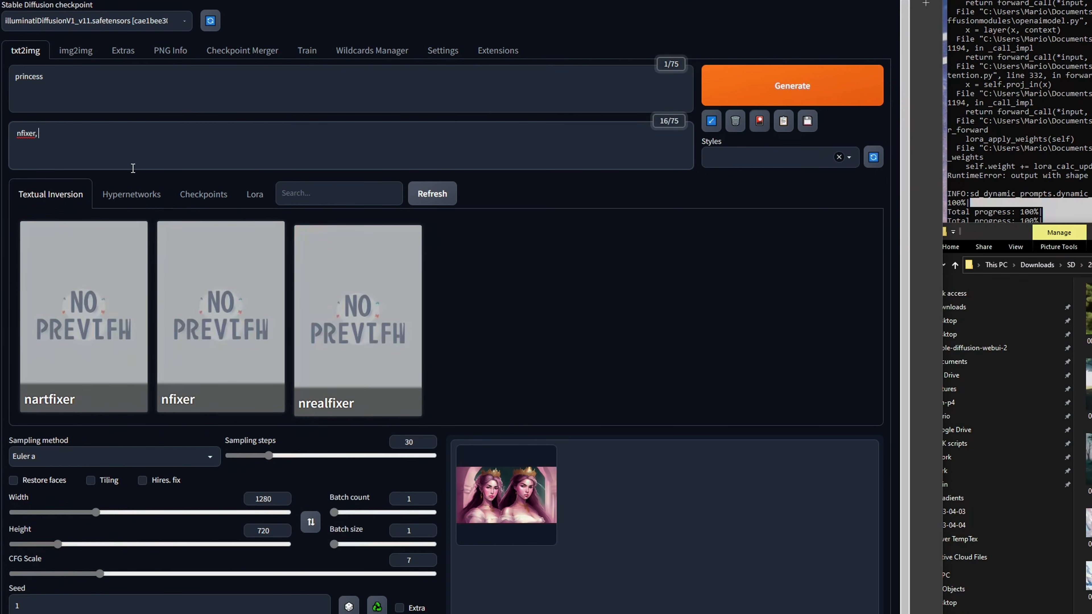
{"action": "left_click", "coordinate": [838, 101]}
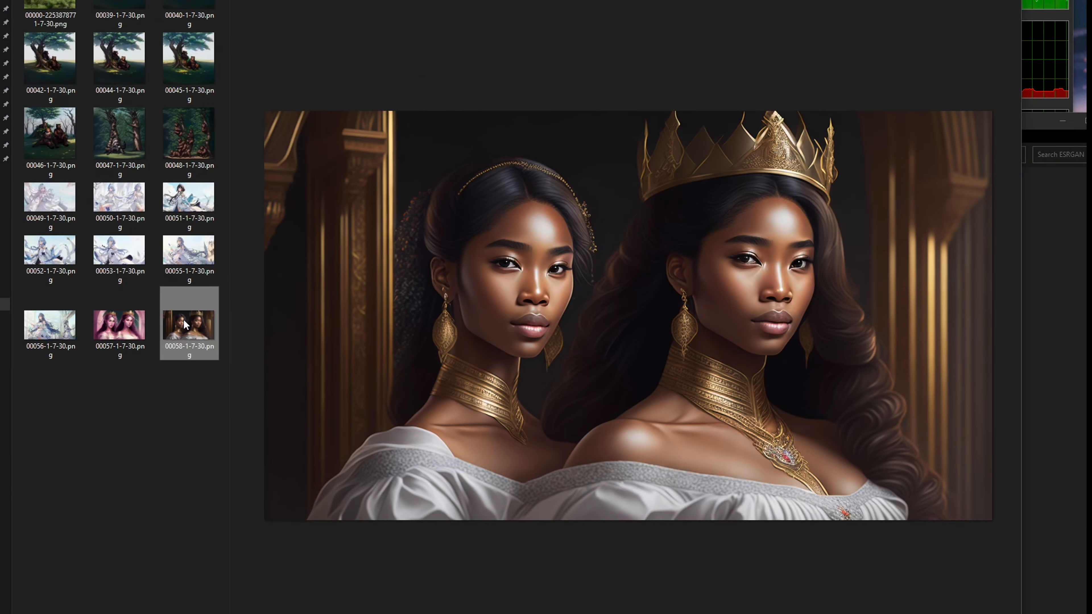
- Compare the princess image made with nfixer to the one generated without it
{"action": "key", "text": "Left"}
{"action": "key", "text": "Right"}
{"action": "key", "text": "Left"}
{"action": "key", "text": "Right"}
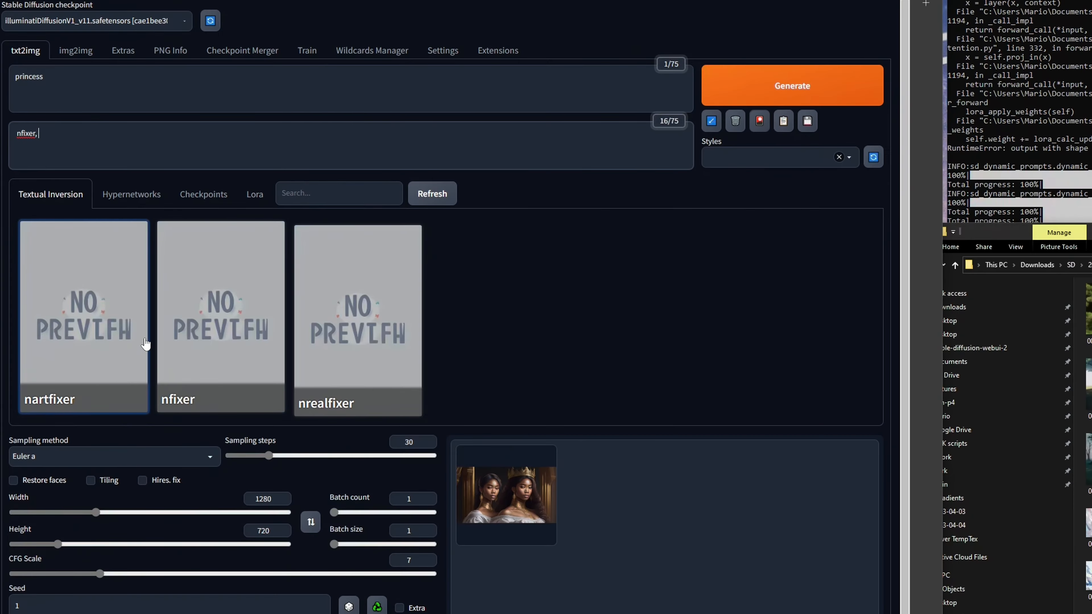
- Add the nrealfixer embedding after nfixer in the negative prompt, generate the image and preview it
{"action": "left_click", "coordinate": [357, 340]}
{"action": "key", "text": "ctrl+Return"}
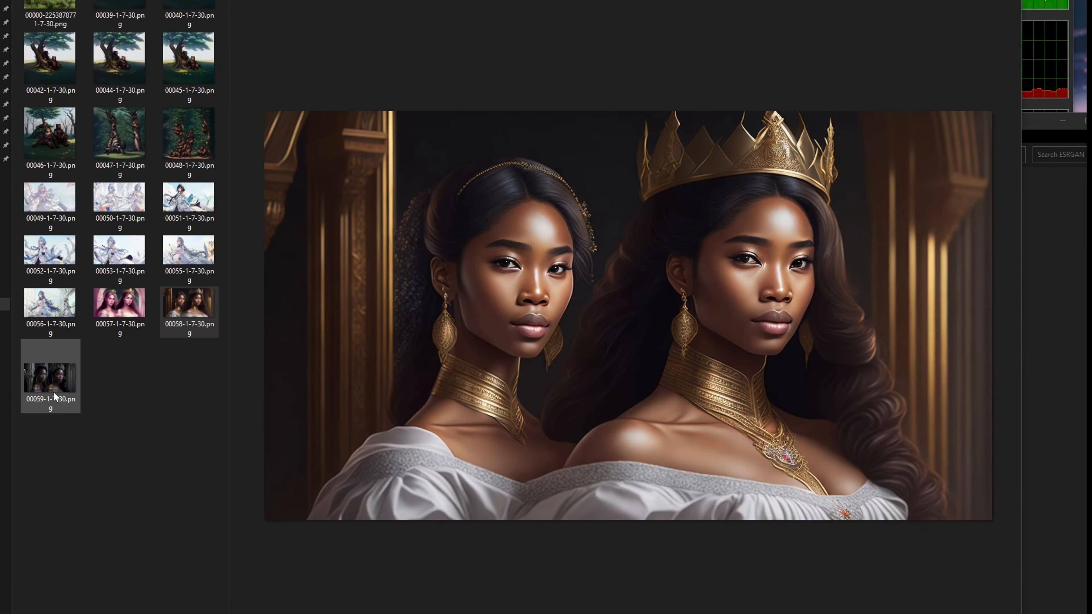
{"action": "left_click", "coordinate": [51, 385]}
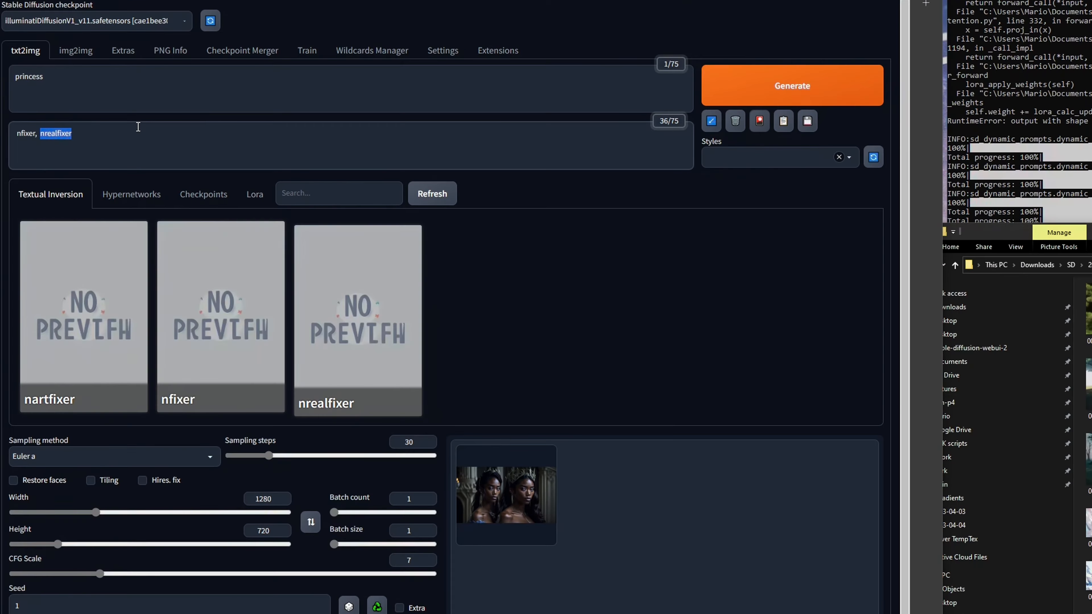
- Replace nrealfixer with nartfixer after nfixer in the negative prompt and generate the image
{"action": "key", "text": "BackSpace"}
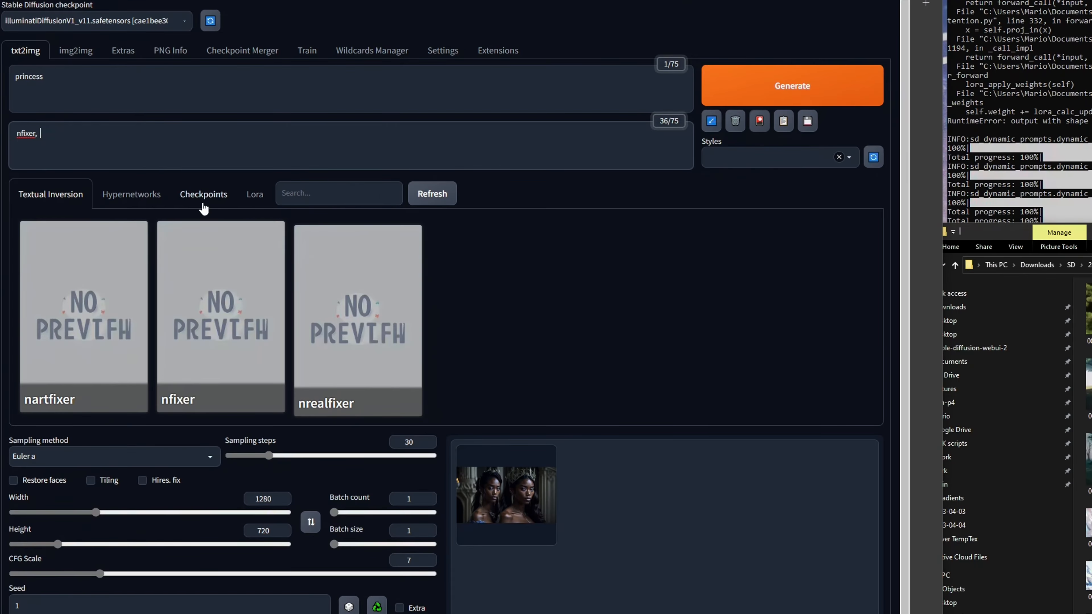
{"action": "left_click", "coordinate": [113, 332]}
{"action": "left_click", "coordinate": [32, 144]}
{"action": "key", "text": "ctrl+Return"}
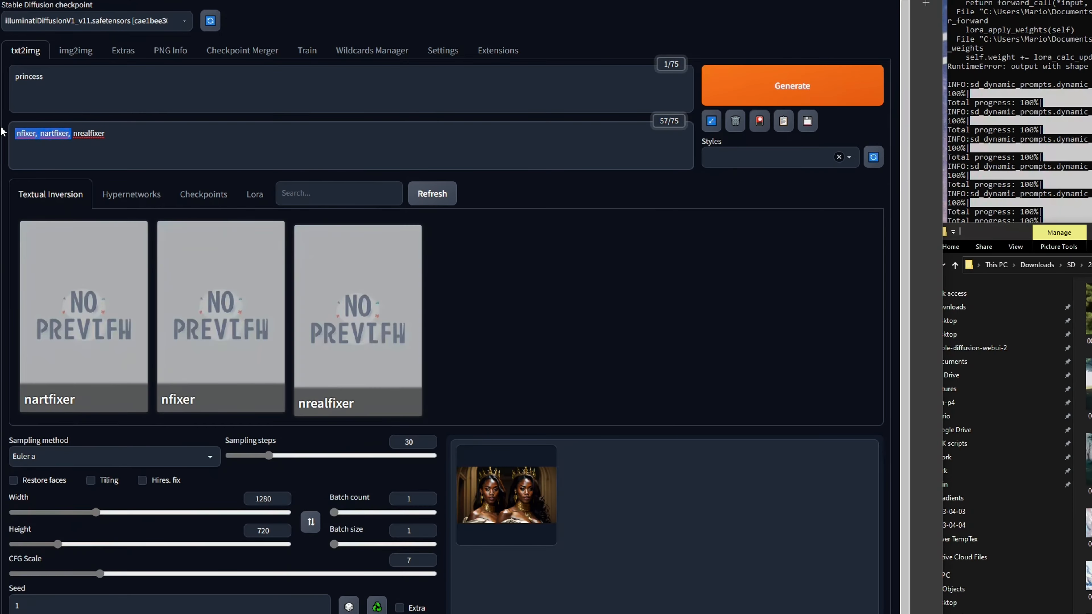
- Remove nfixer and nartfixer from the negative prompt, generate the princess image and compare the newest result with image 00057
{"action": "key", "text": "BackSpace"}
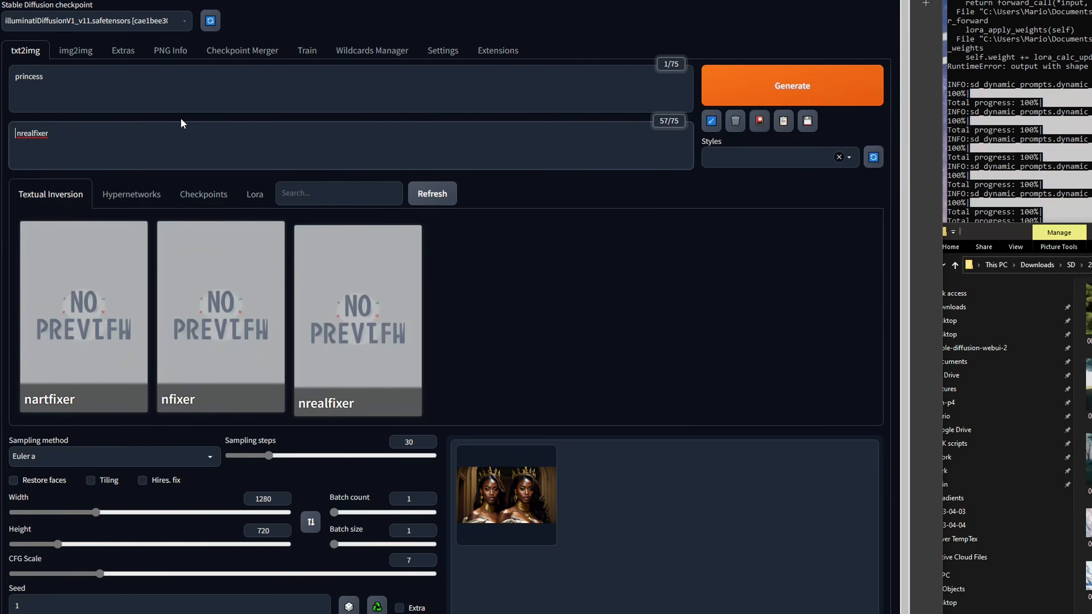
{"action": "left_click", "coordinate": [771, 82]}
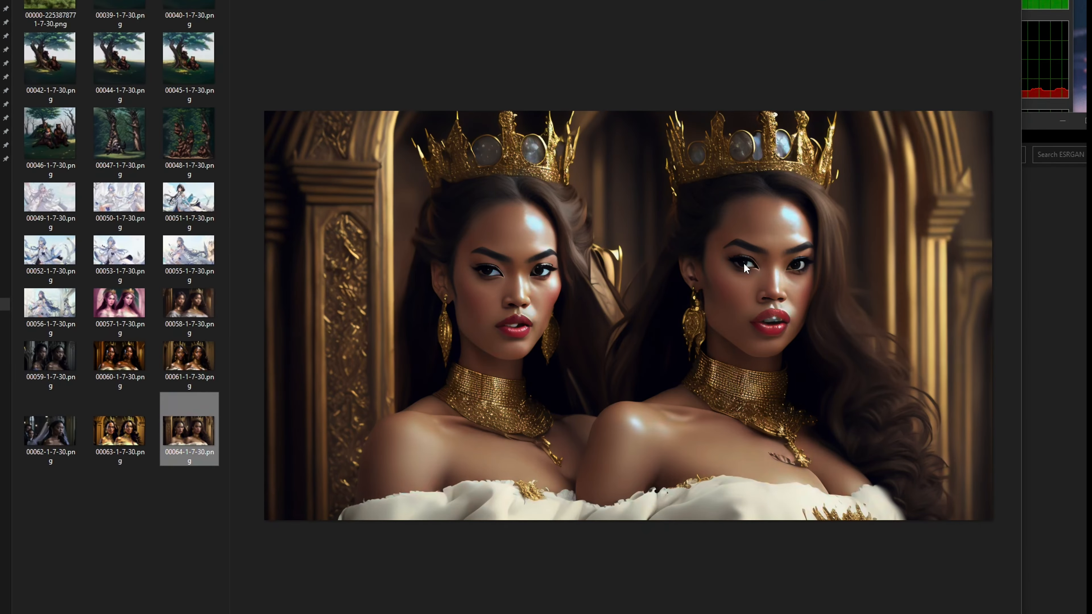
{"action": "left_click", "coordinate": [119, 303]}
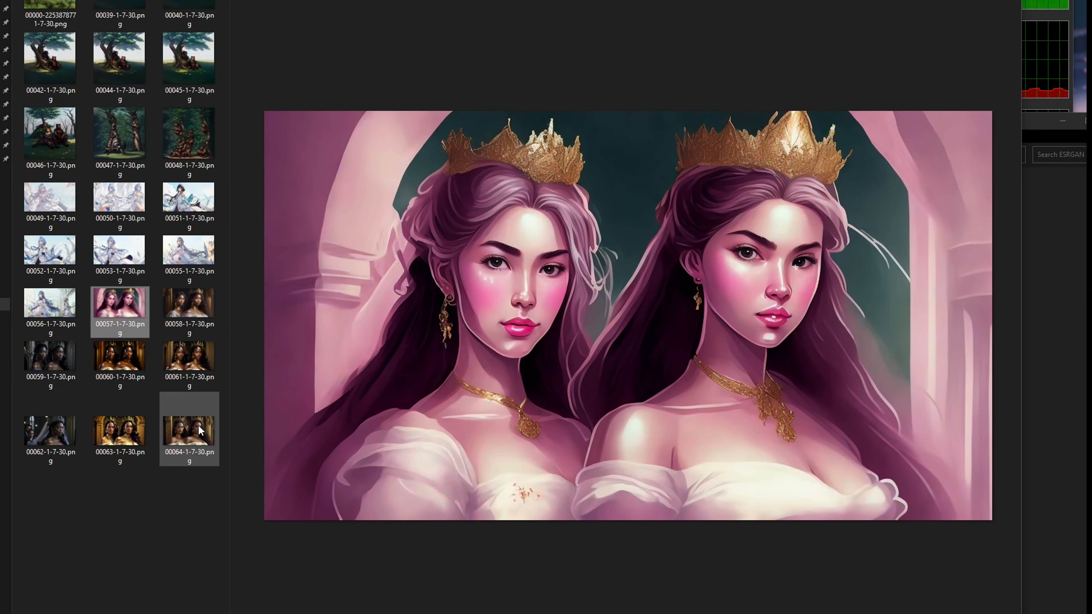
{"action": "left_click", "coordinate": [199, 431]}
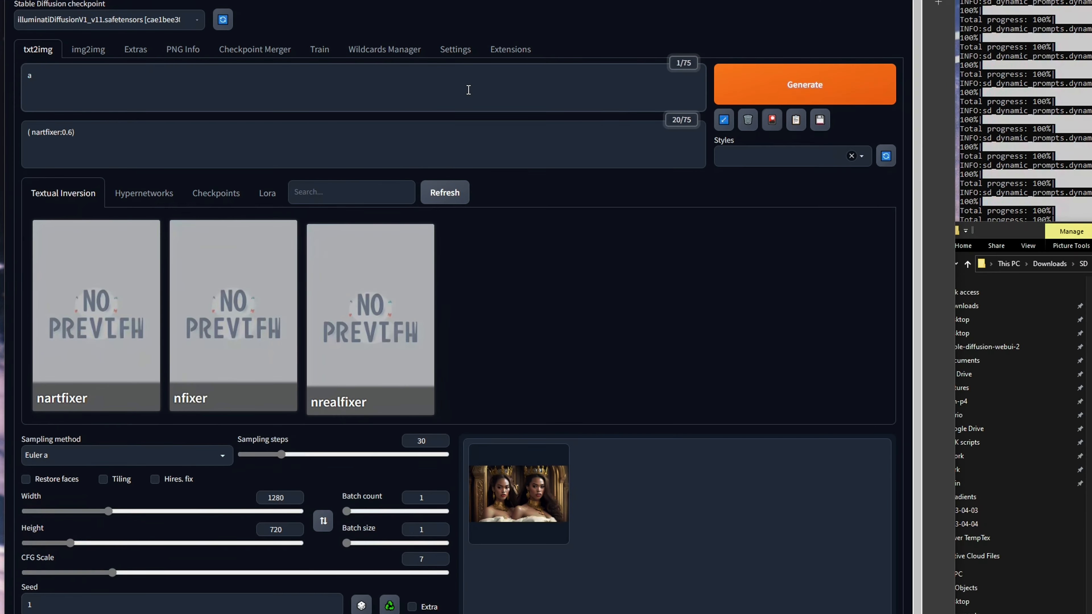
- Generate "a princess dancing on the road under an apple tree with castle in the distance", once plain and once with nfixer as negative prompt
{"action": "type", "text": "rincess a"}
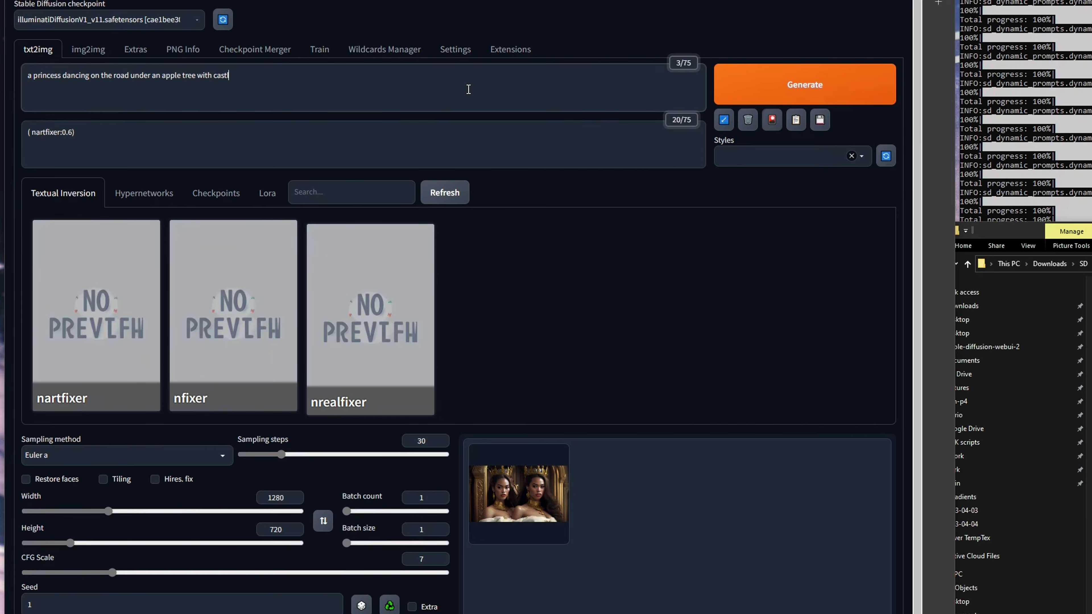
{"action": "key", "text": "ctrl+Return"}
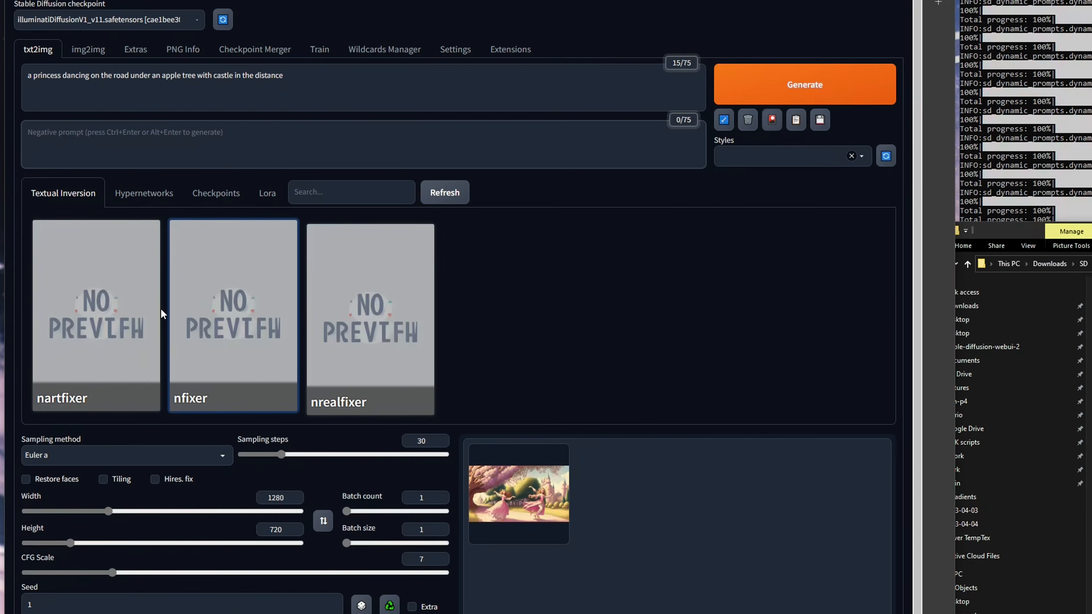
{"action": "left_click", "coordinate": [236, 316]}
{"action": "key", "text": "ctrl+Return"}
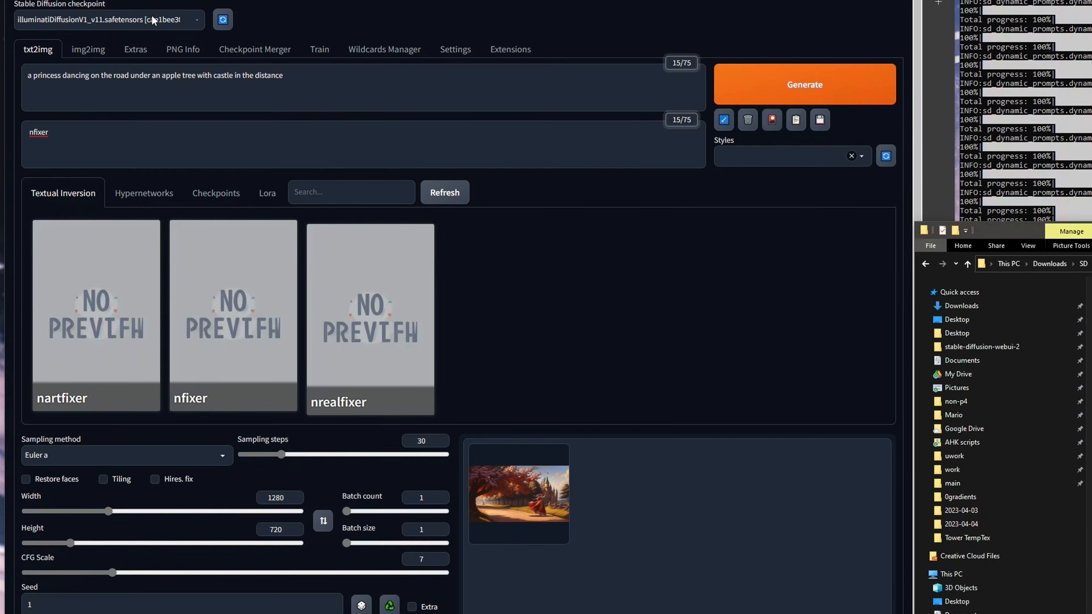
- Generate the dancing princess scene without a negative prompt using the meinapastel_V3 and darelitesFantasyMix_ checkpoints
{"action": "left_click", "coordinate": [153, 19]}
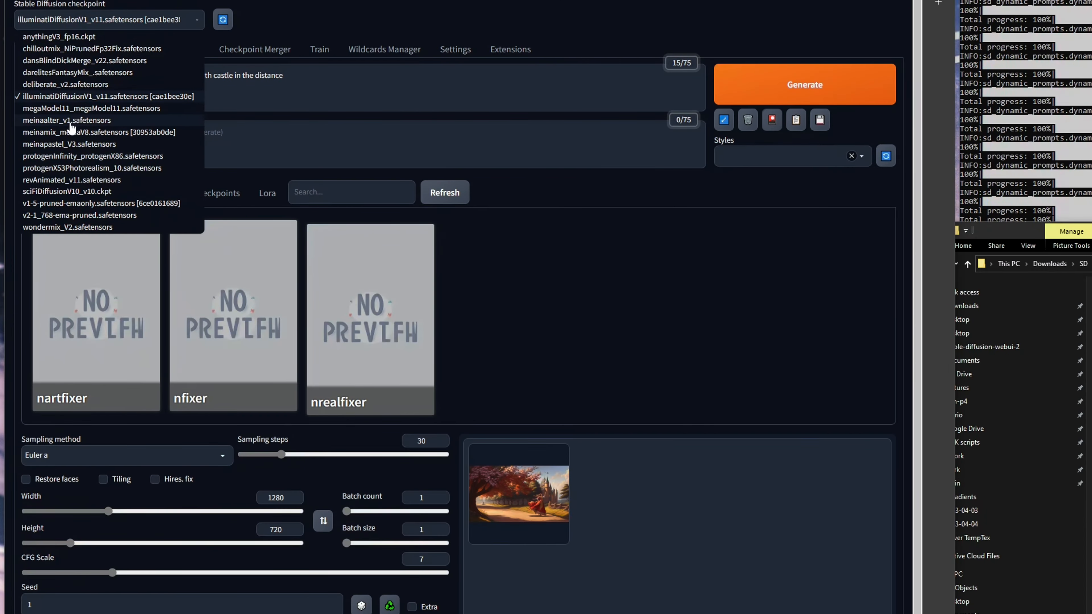
{"action": "left_click", "coordinate": [71, 147]}
{"action": "key", "text": "ctrl+Return"}
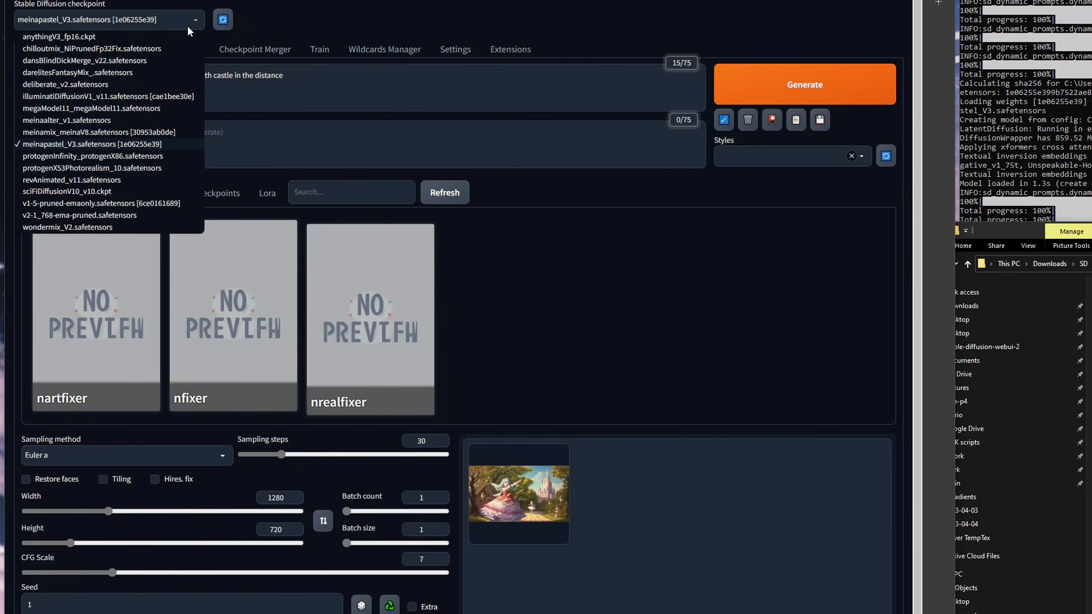
{"action": "left_click", "coordinate": [95, 76]}
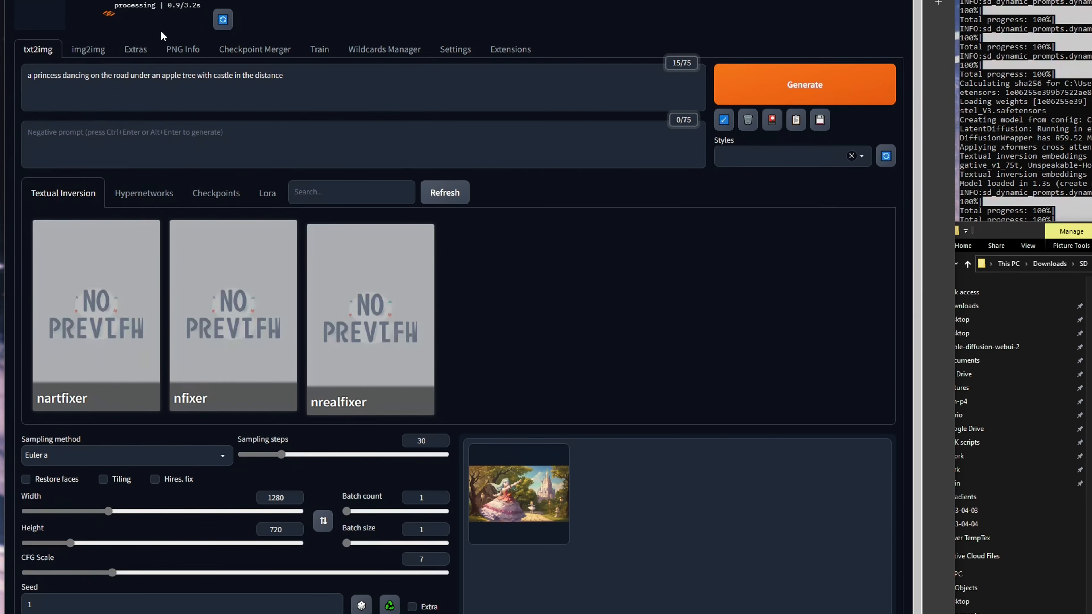
{"action": "left_click", "coordinate": [824, 85]}
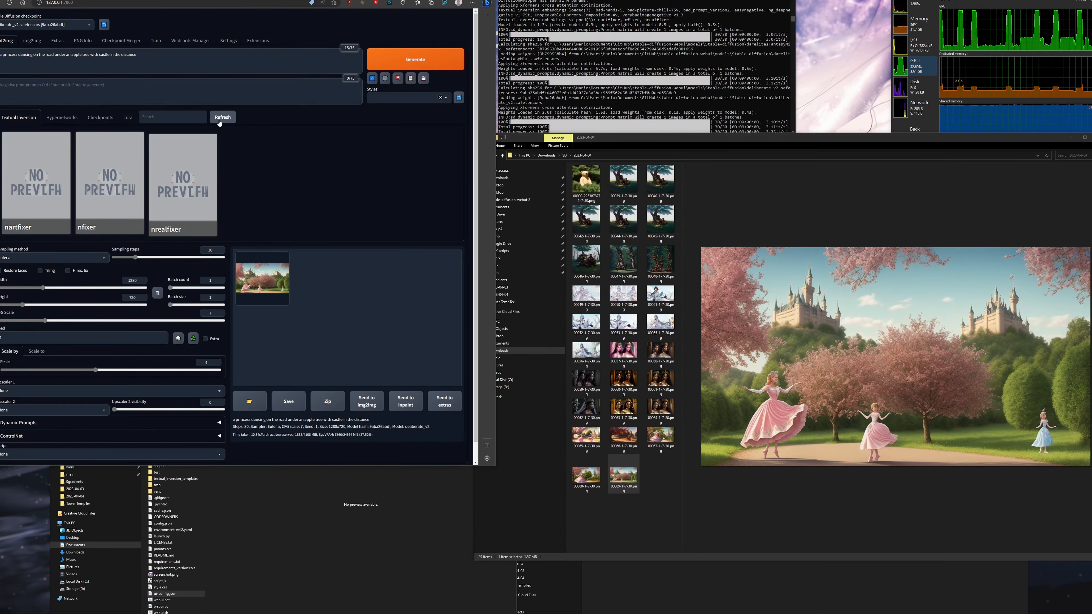
- Refresh the textual inversion list for the deliberate_v2 checkpoint and insert easynegative into the negative prompt
{"action": "left_click", "coordinate": [220, 117]}
{"action": "left_click", "coordinate": [34, 284]}
{"action": "left_click", "coordinate": [752, 83]}
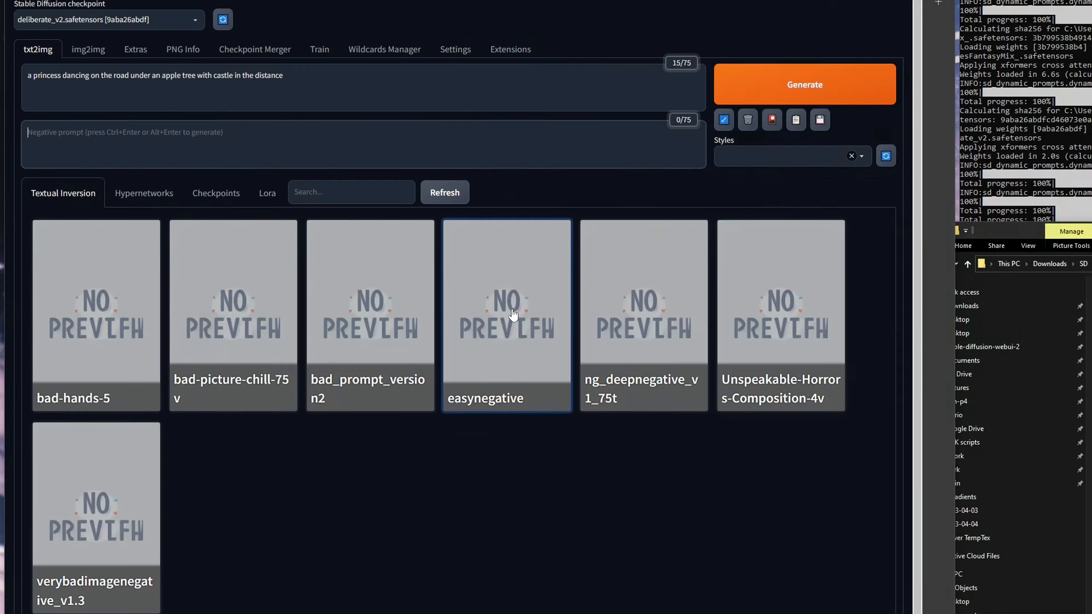
{"action": "left_click", "coordinate": [513, 315]}
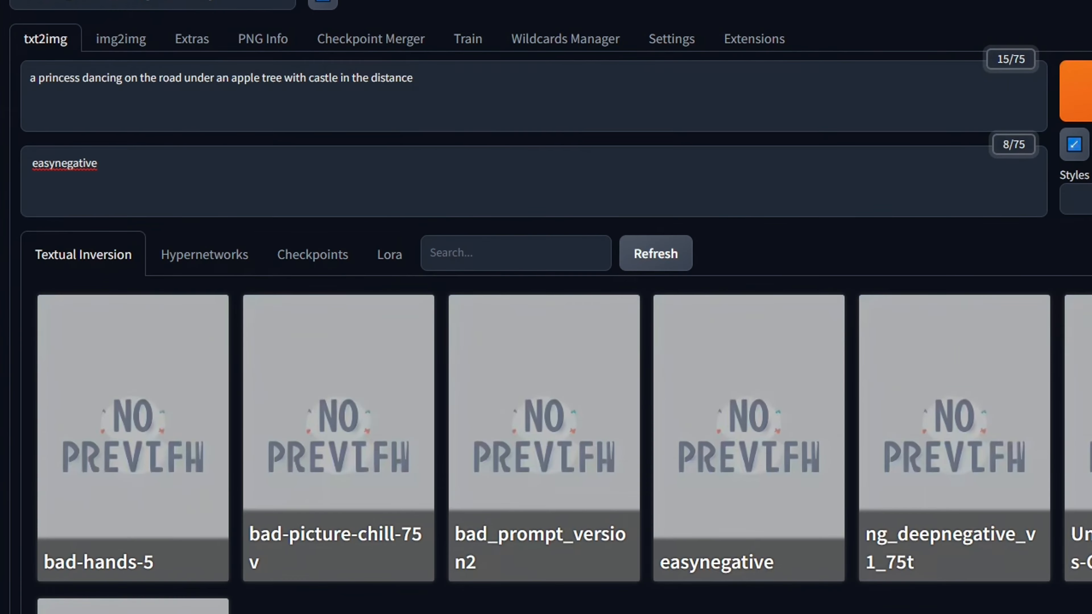
- Turn the negative prompt into a dynamic prompt variant group with empty options: {easynegative|||}
{"action": "double_click", "coordinate": [65, 163]}
{"action": "left_click", "coordinate": [38, 163]}
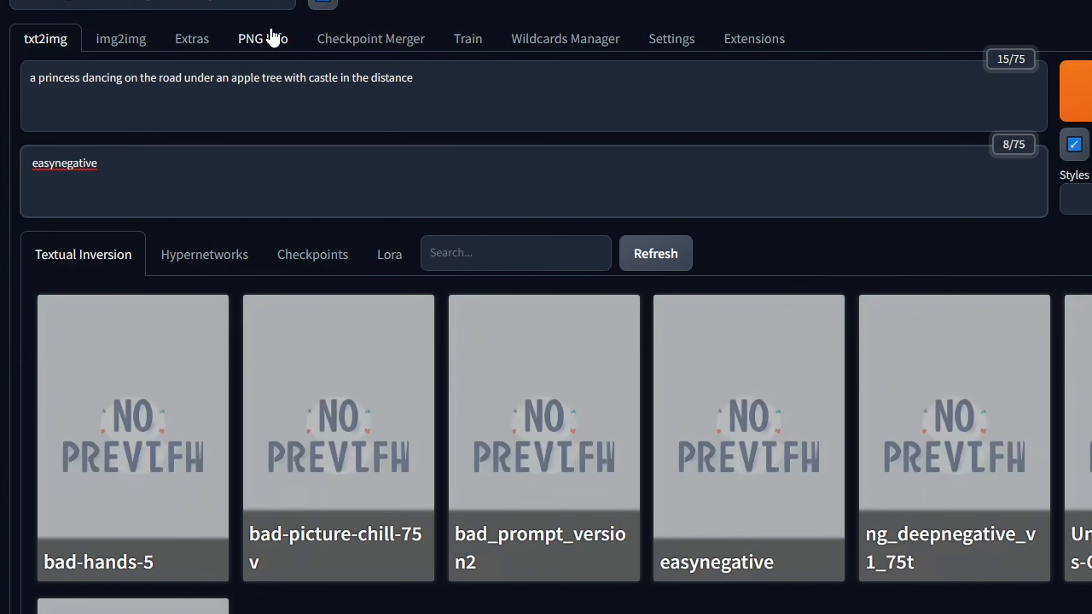
{"action": "type", "text": "("}
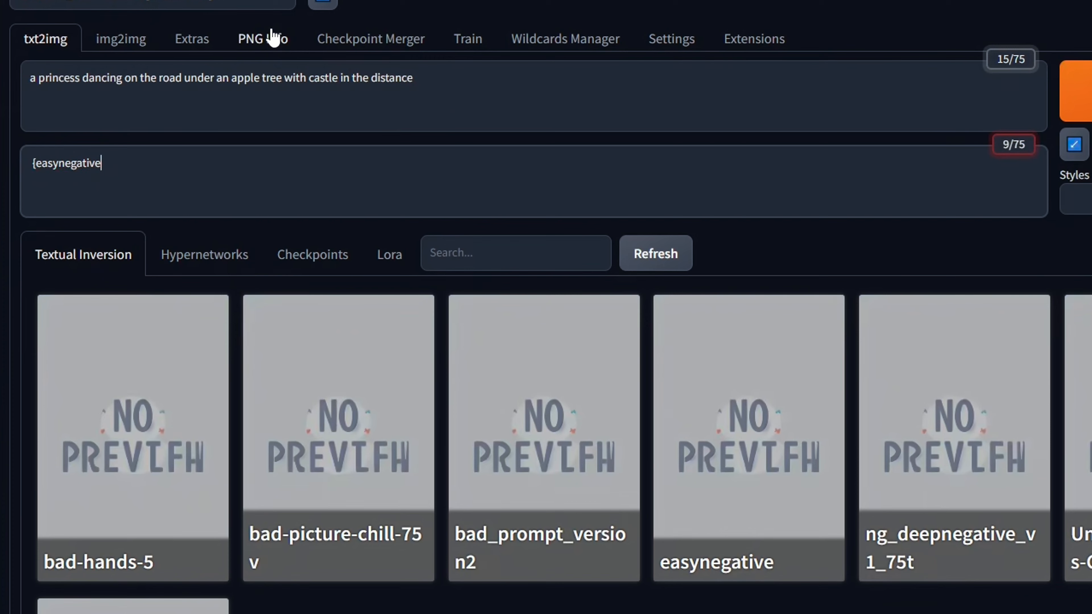
{"action": "type", "text": "}"}
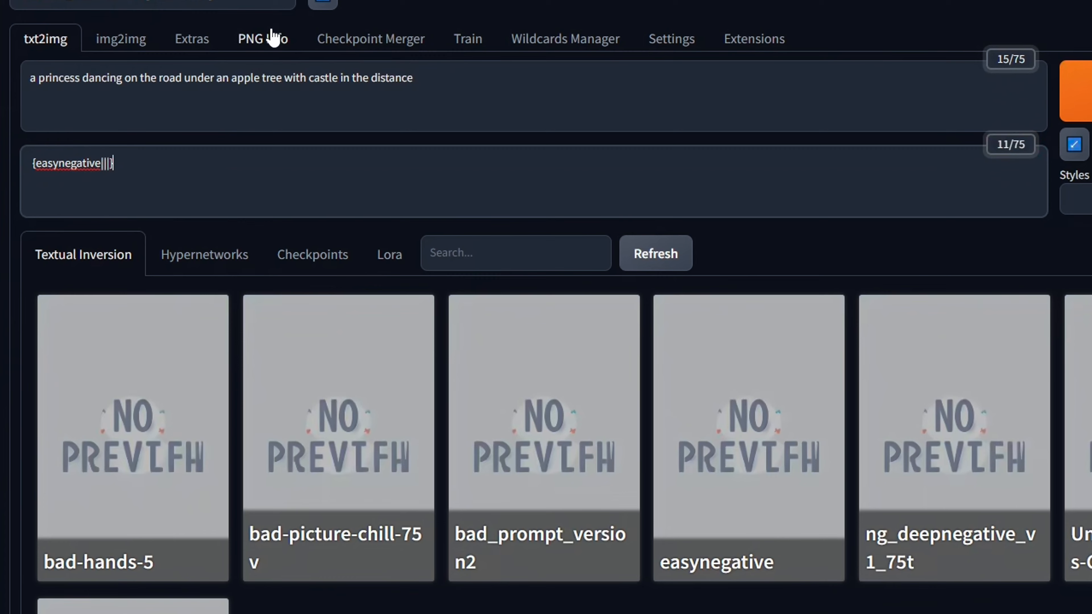
{"action": "double_click", "coordinate": [69, 168]}
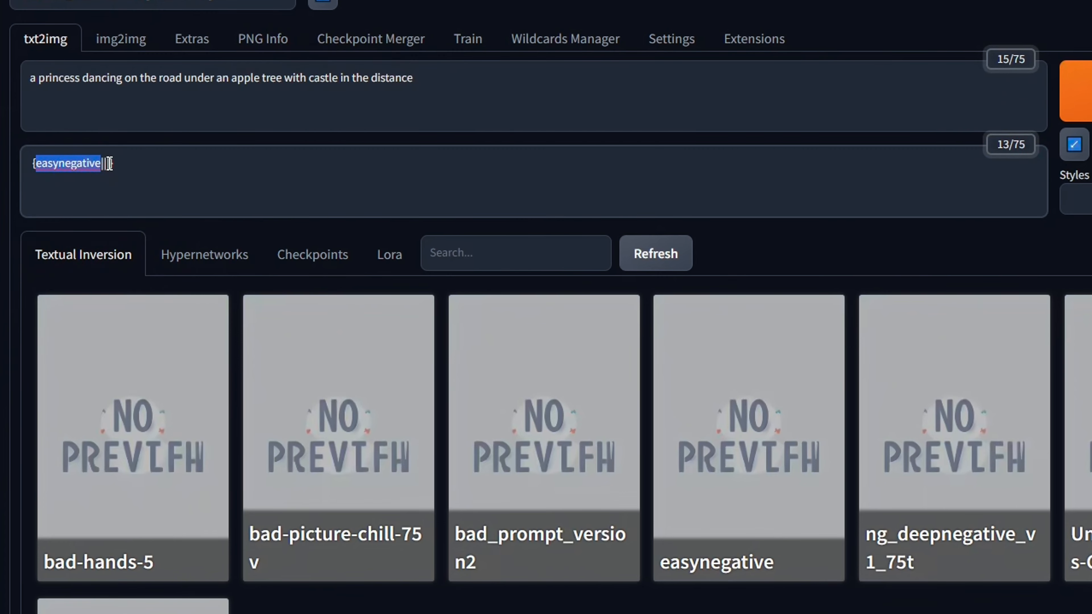
{"action": "right_click", "coordinate": [100, 169]}
{"action": "left_click", "coordinate": [146, 167]}
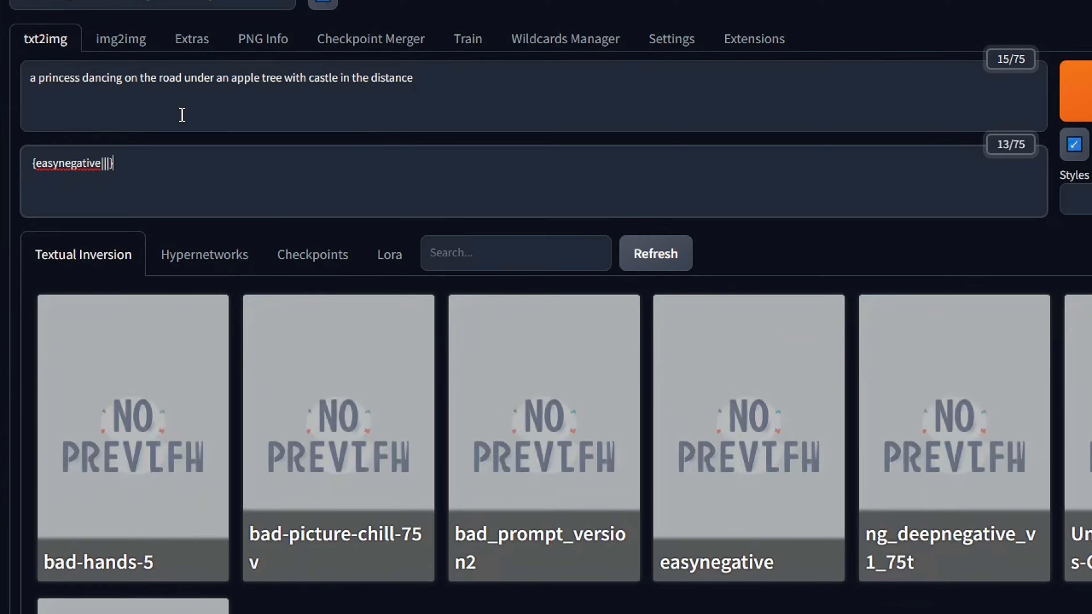
- Fill the group's empty options with bad-picture-chill-75v, ng_deepnegative_v1_75t and verybadimagenegative_v1.3
{"action": "left_click_drag", "start_coordinate": [141, 165], "coordinate": [7, 153]}
{"action": "left_click", "coordinate": [131, 199]}
{"action": "left_click", "coordinate": [275, 441]}
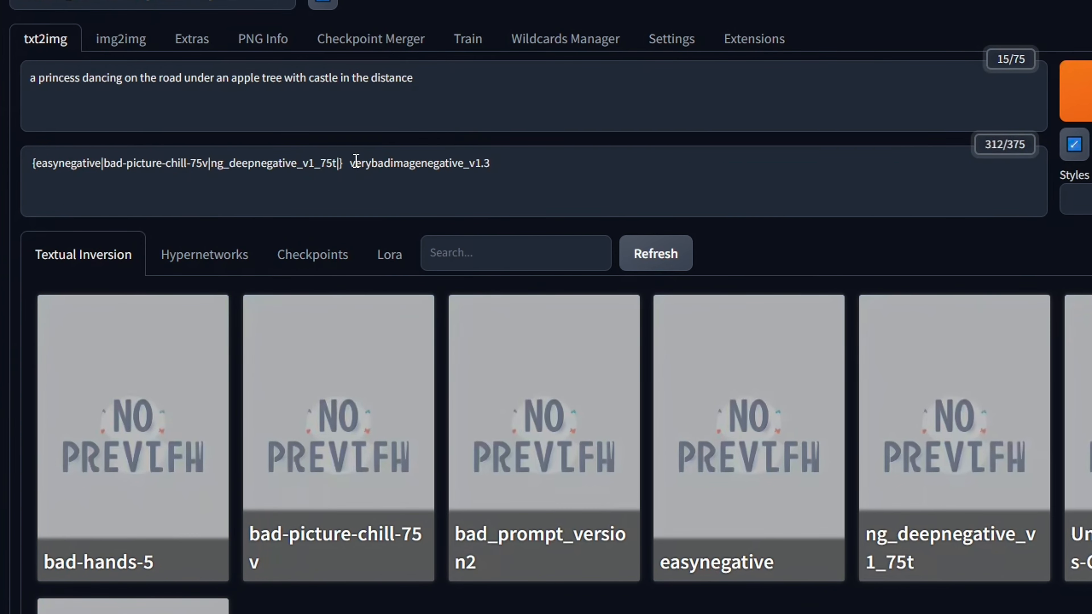
{"action": "left_click_drag", "start_coordinate": [356, 163], "coordinate": [490, 164]}
{"action": "key", "text": "ctrl+c"}
{"action": "key", "text": "BackSpace"}
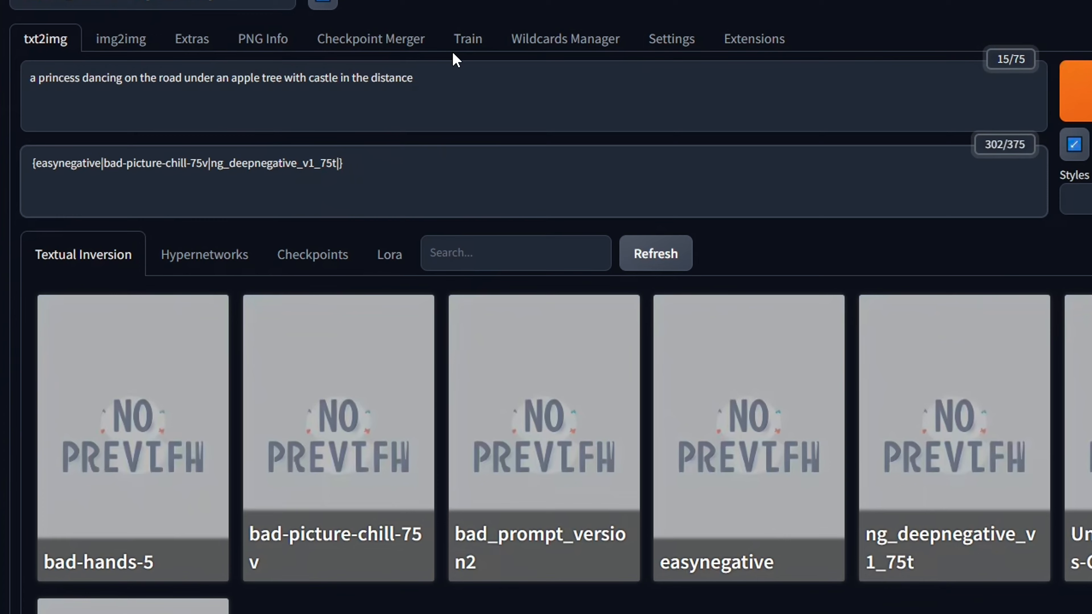
{"action": "key", "text": "ctrl+v"}
{"action": "left_click", "coordinate": [588, 195]}
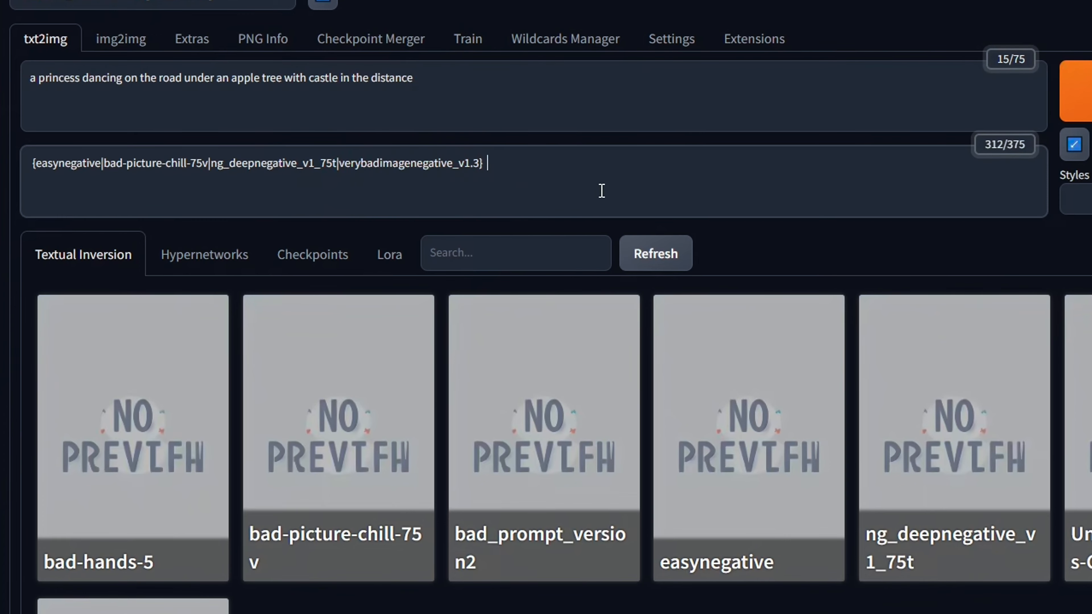
{"action": "left_click", "coordinate": [591, 178]}
- Review the generated princess images and check in PNG Info which negative embedding image 00076 used
{"action": "scroll", "coordinate": [547, 301], "scroll_direction": "down", "scroll_amount": 3}
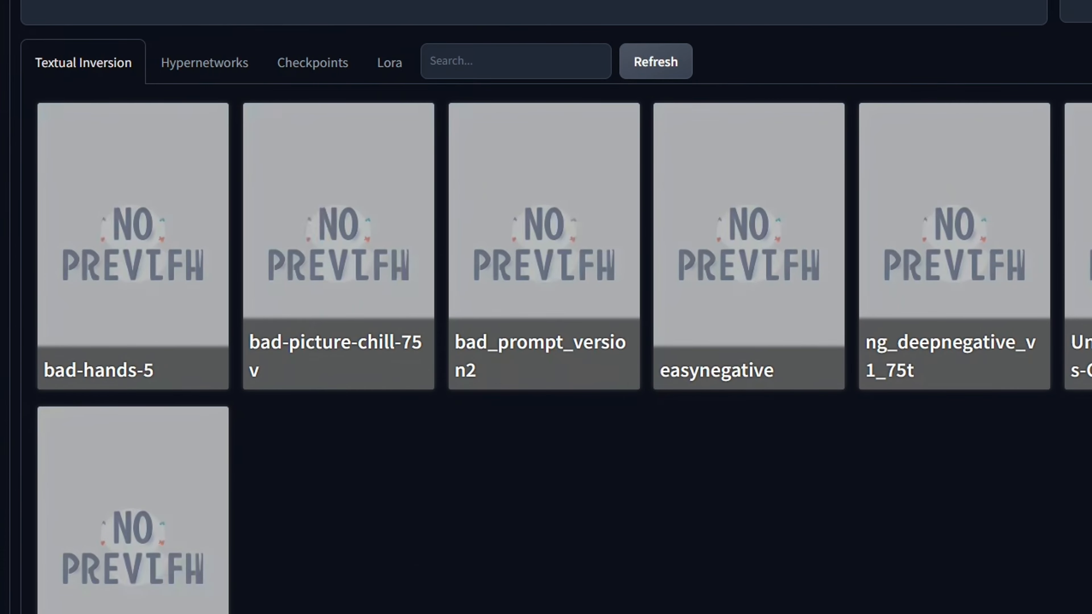
{"action": "scroll", "coordinate": [546, 301], "scroll_direction": "up", "scroll_amount": 3}
{"action": "scroll", "coordinate": [229, 287], "scroll_direction": "down", "scroll_amount": 2}
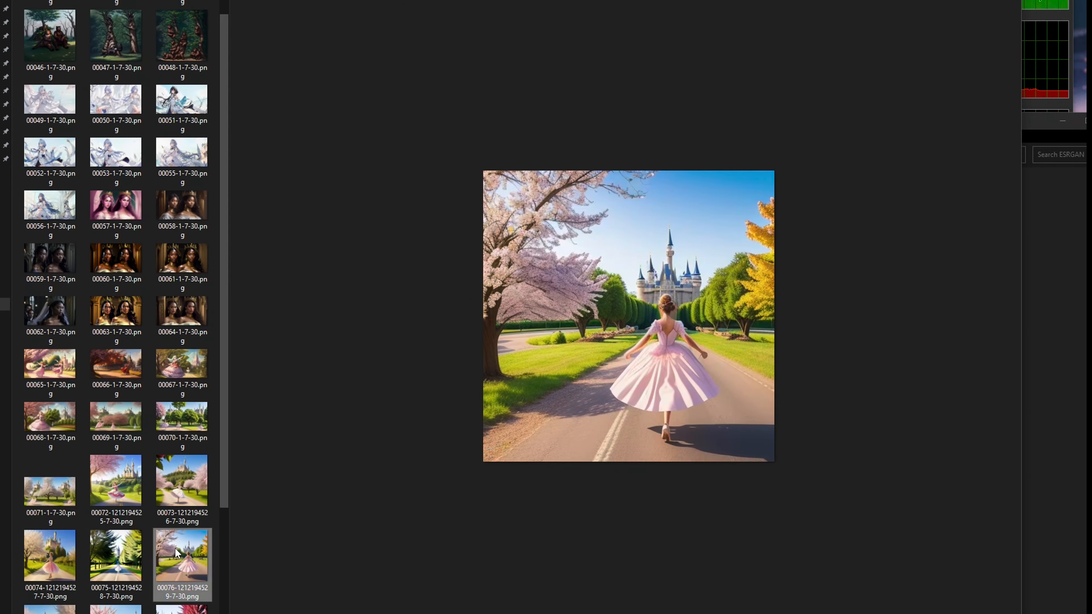
{"action": "key", "text": "Right"}
{"action": "key", "text": "Left"}
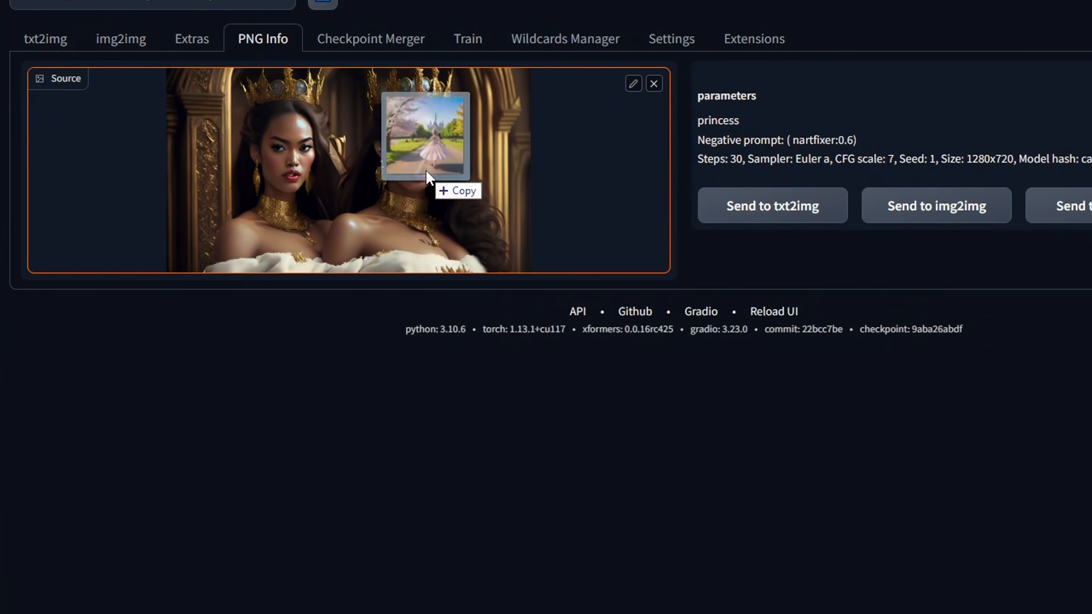
{"action": "left_click_drag", "start_coordinate": [434, 181], "coordinate": [443, 185]}
{"action": "left_click_drag", "start_coordinate": [782, 139], "coordinate": [946, 137]}
{"action": "left_click", "coordinate": [45, 39]}
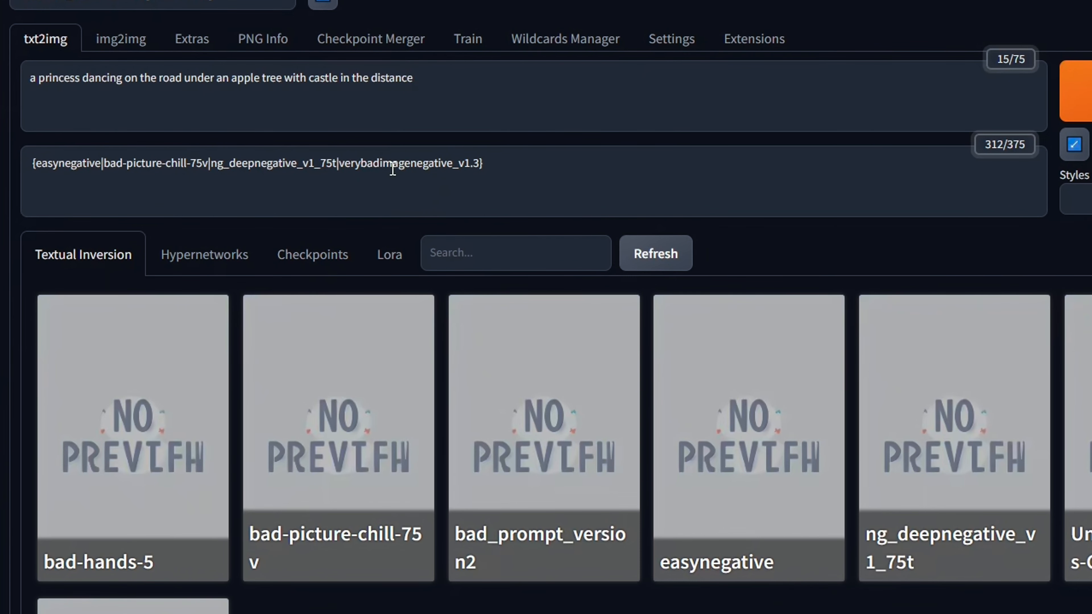
- Look up how to weight variant options in the Dynamic Prompts syntax guide
{"action": "left_click", "coordinate": [479, 166]}
{"action": "left_click_drag", "start_coordinate": [479, 167], "coordinate": [435, 166]}
{"action": "left_click", "coordinate": [475, 167]}
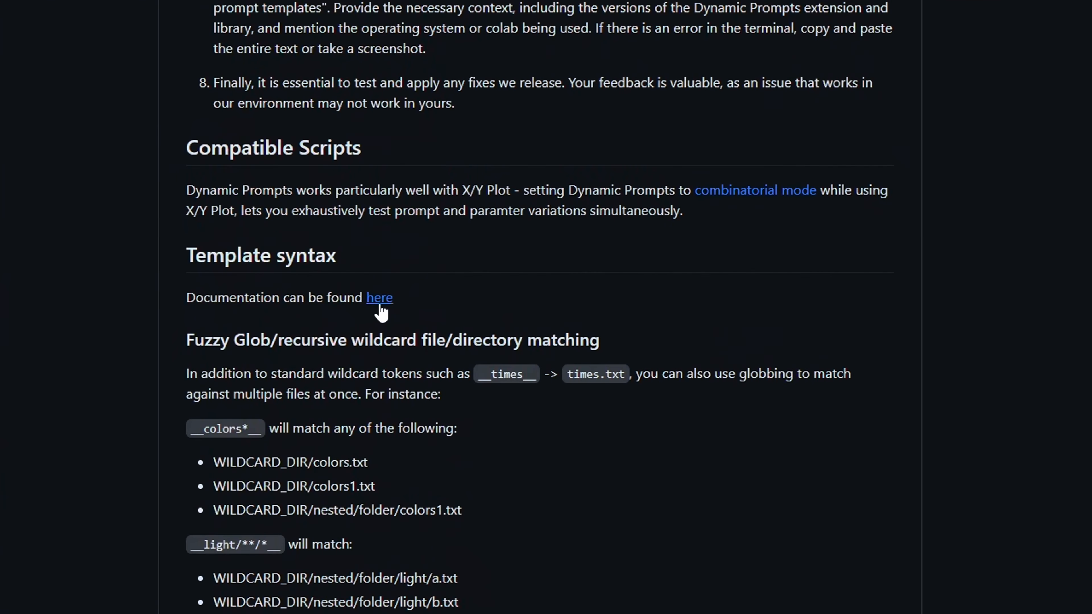
{"action": "left_click", "coordinate": [446, 302]}
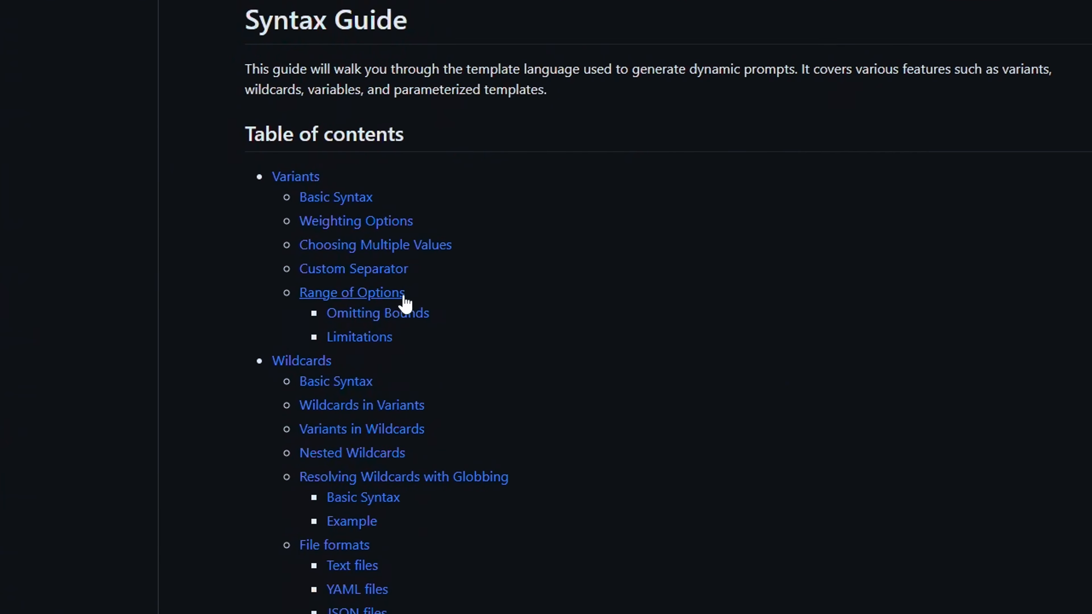
{"action": "scroll", "coordinate": [941, 376], "scroll_direction": "down", "scroll_amount": 15}
{"action": "scroll", "coordinate": [810, 466], "scroll_direction": "up", "scroll_amount": 10}
{"action": "left_click_drag", "start_coordinate": [265, 359], "coordinate": [396, 356]}
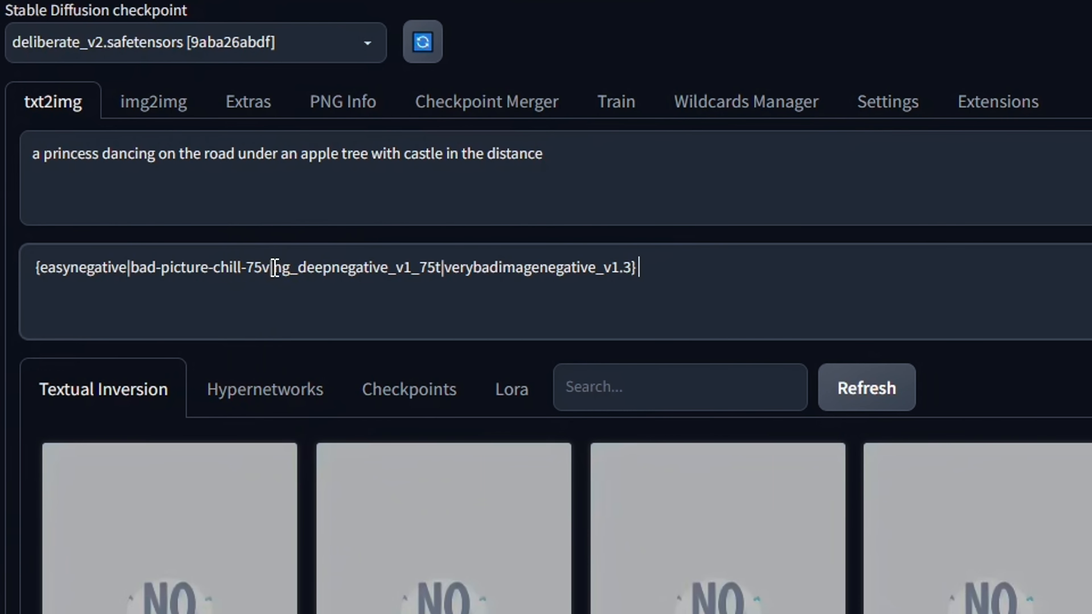
- Give the ng_deepnegative_v1_75t option in the negative prompt a weight of 0.1 using the 0.1:: prefix
{"action": "left_click", "coordinate": [275, 268]}
{"action": "type", "text": "0.1::ng_deepnegative_v1_75t|verybadimagenegative_v1.3}"}
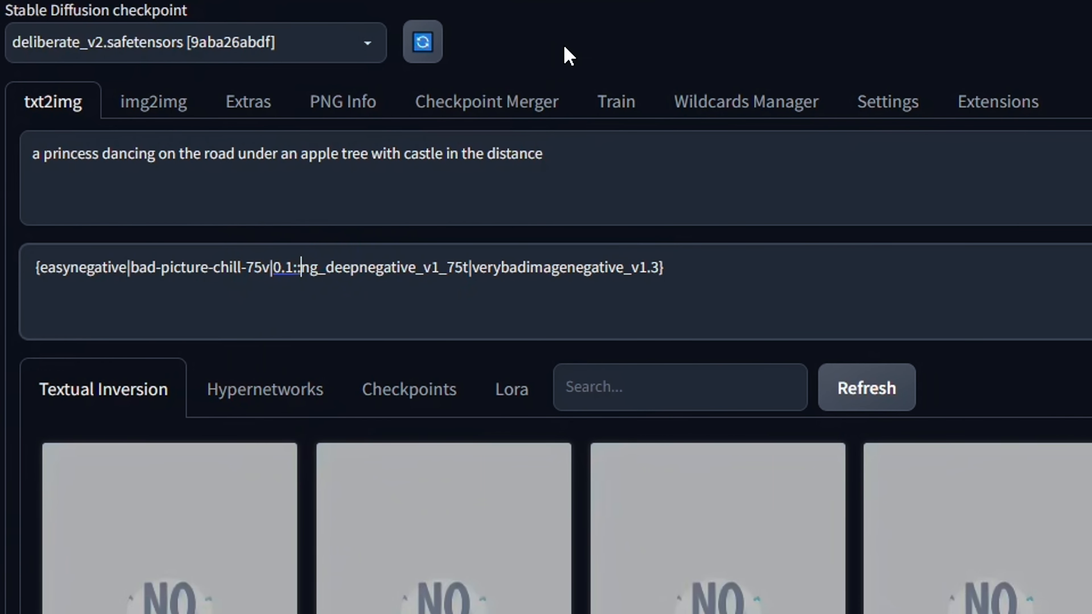
{"action": "left_click_drag", "start_coordinate": [274, 267], "coordinate": [560, 268]}
{"action": "left_click_drag", "start_coordinate": [722, 281], "coordinate": [634, 288]}
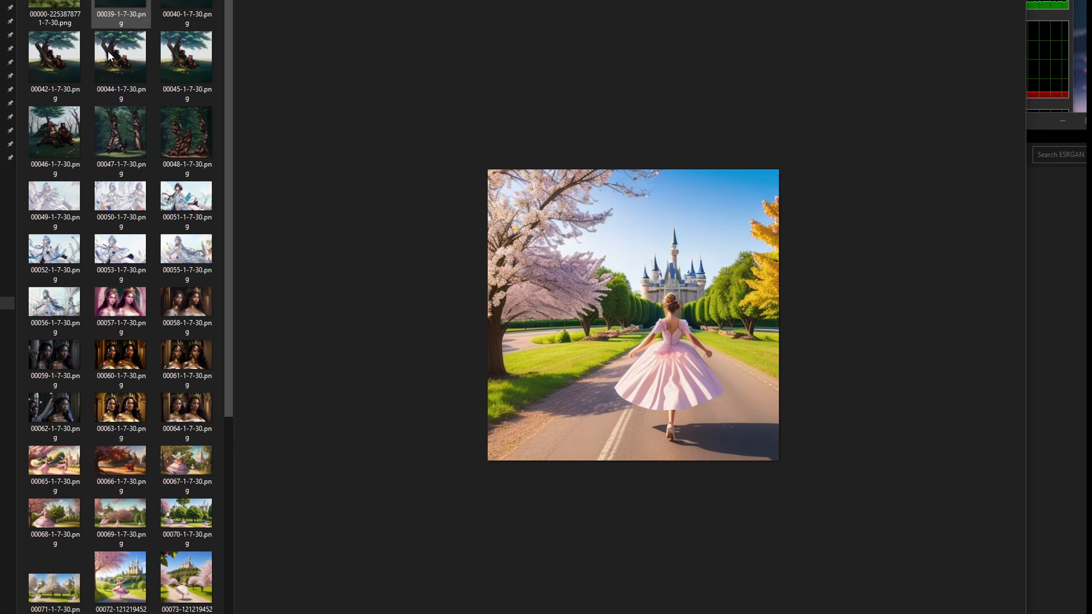
- Load image 00066 of the red-dressed princess into img2img and generate from it with empty prompts
{"action": "left_click", "coordinate": [121, 461]}
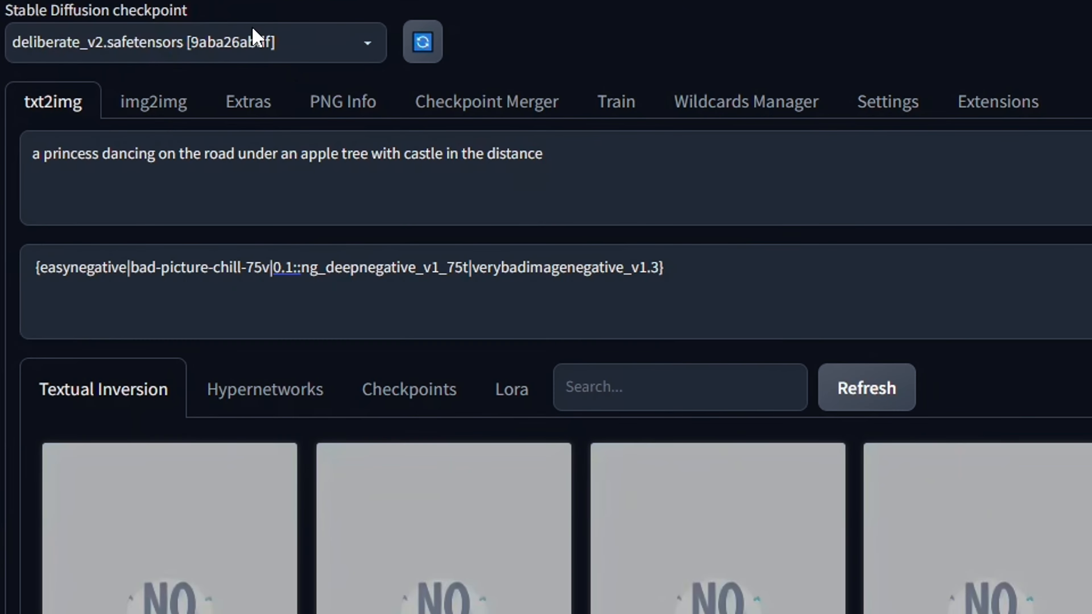
{"action": "left_click", "coordinate": [172, 115]}
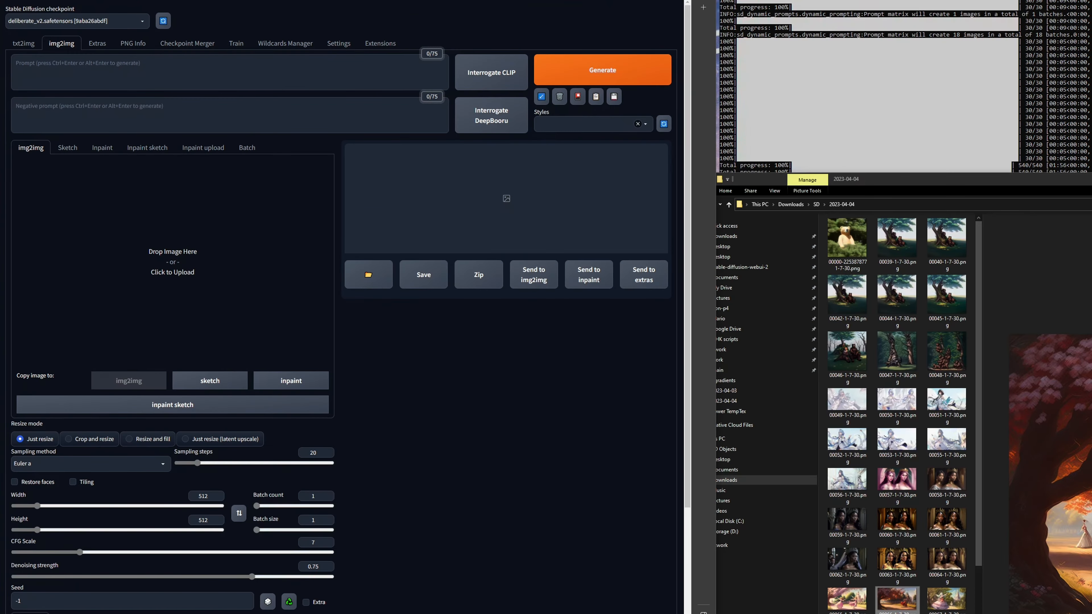
{"action": "left_click_drag", "start_coordinate": [897, 600], "coordinate": [104, 222]}
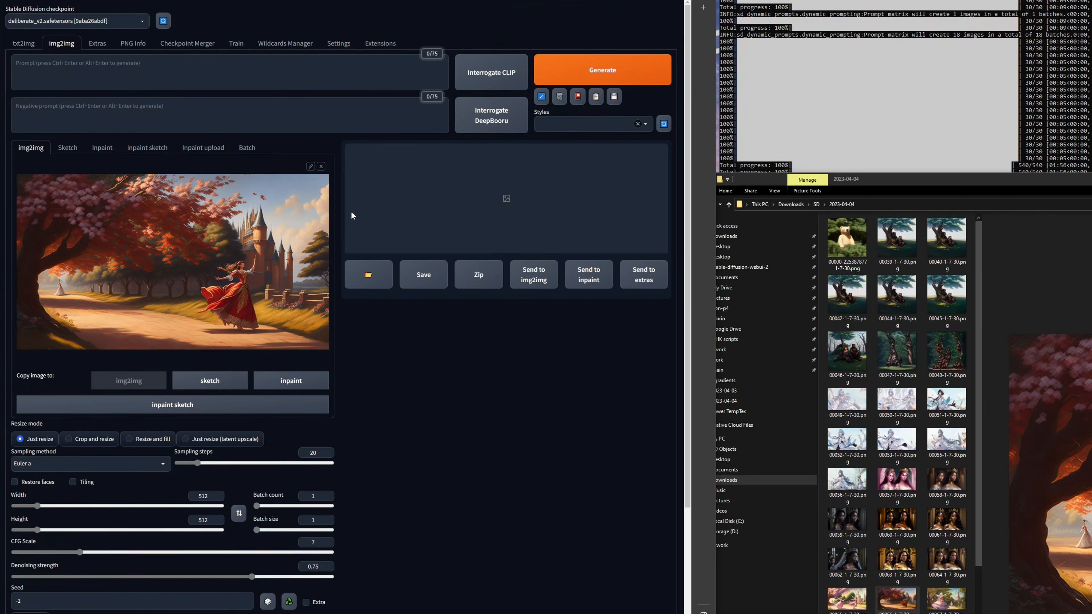
{"action": "left_click", "coordinate": [606, 77]}
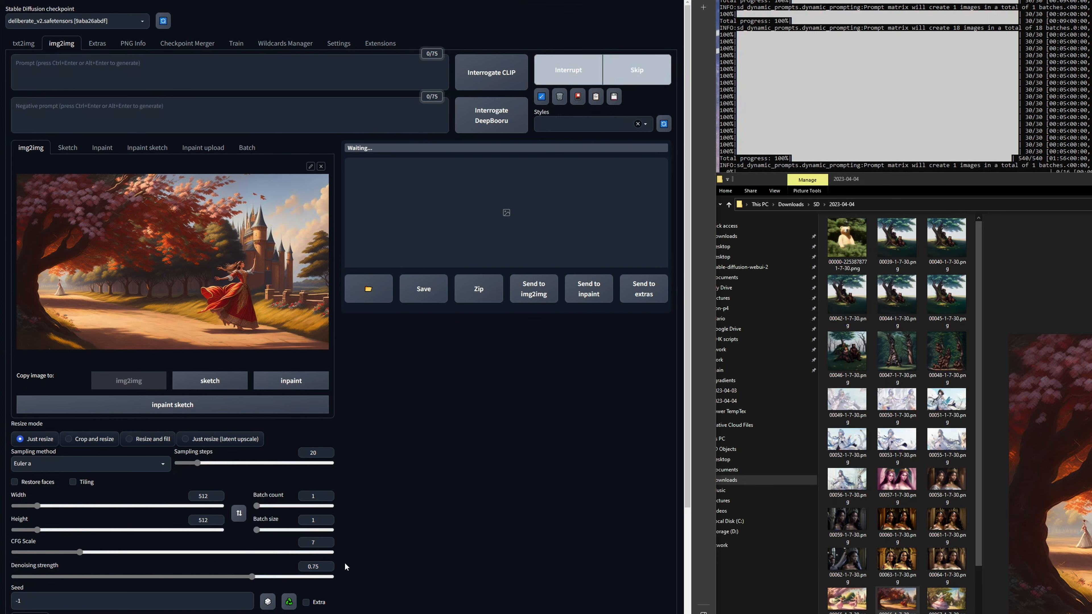
{"action": "scroll", "coordinate": [382, 545], "scroll_direction": "down", "scroll_amount": 2}
{"action": "scroll", "coordinate": [383, 549], "scroll_direction": "up", "scroll_amount": 2}
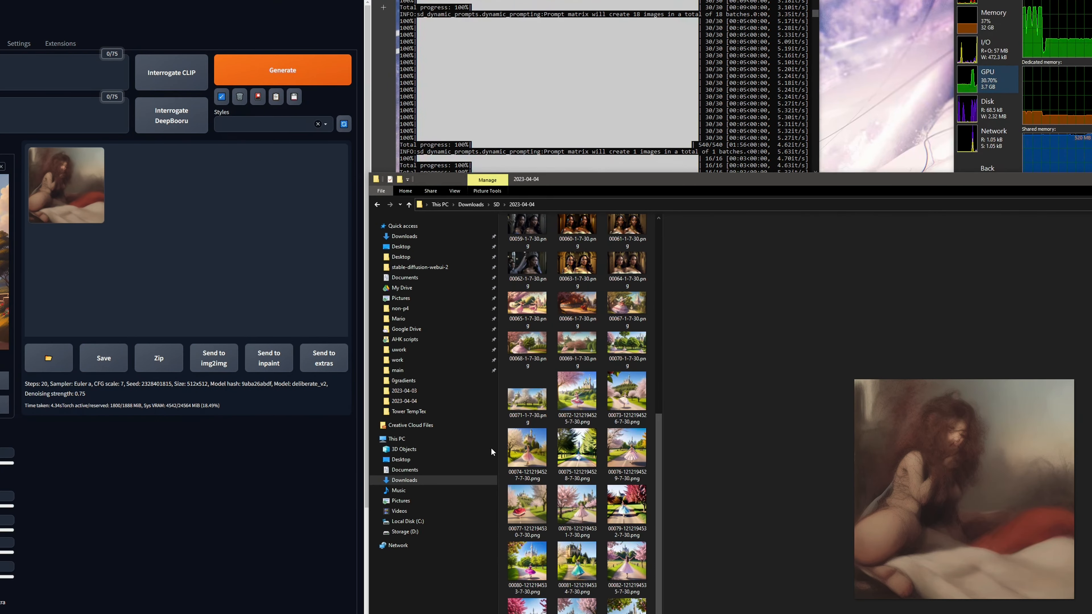
- Set the img2img denoising strength to 0.5 and generate again from the red-dressed princess image
{"action": "scroll", "coordinate": [412, 517], "scroll_direction": "down", "scroll_amount": 2}
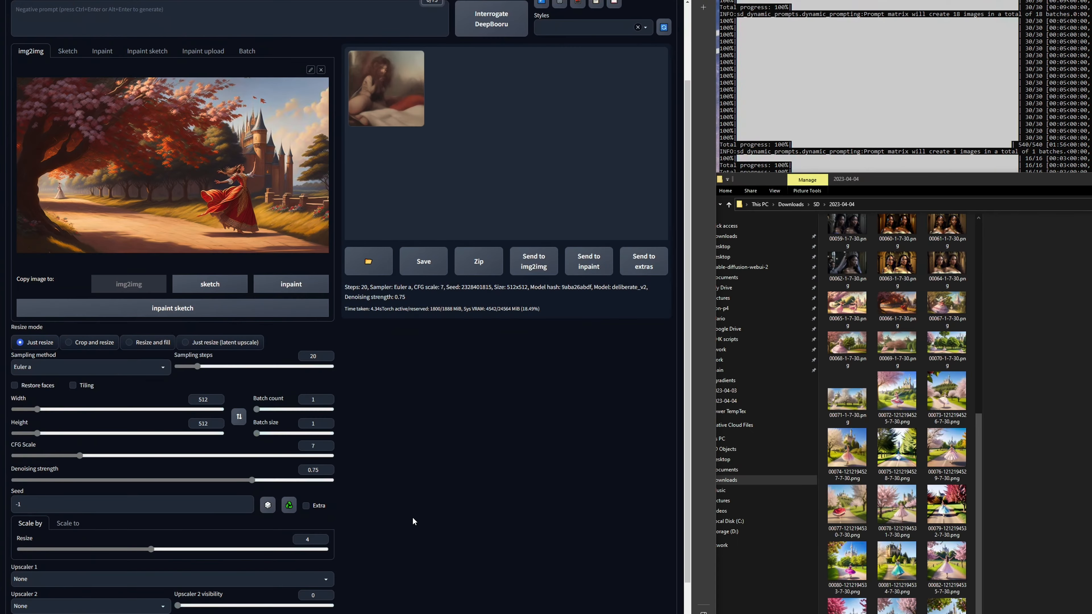
{"action": "scroll", "coordinate": [412, 518], "scroll_direction": "up", "scroll_amount": 2}
{"action": "left_click_drag", "start_coordinate": [170, 580], "coordinate": [173, 578]}
{"action": "left_click", "coordinate": [634, 62]}
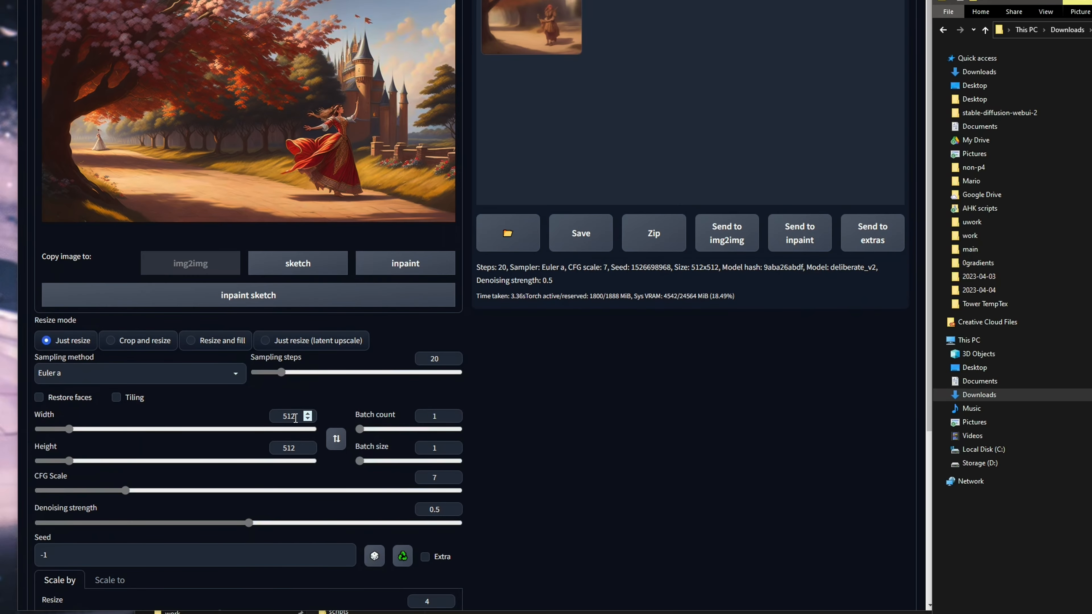
- Generate the img2img result at 1280 × 720 and switch the sampling method to DPM++ 2M Karras
{"action": "double_click", "coordinate": [296, 419]}
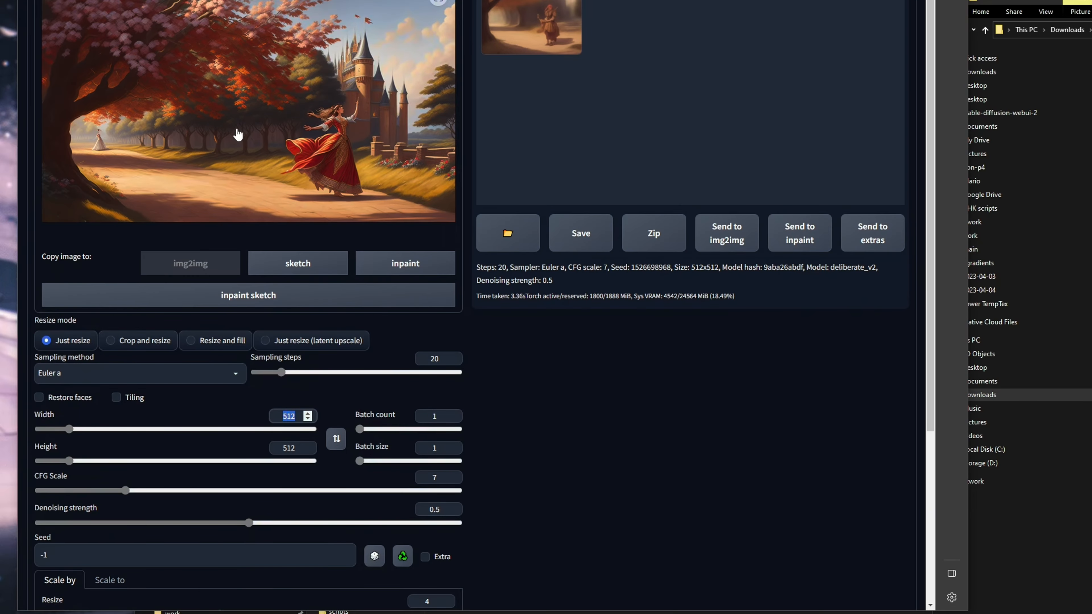
{"action": "type", "text": "1280"}
{"action": "key", "text": "Tab"}
{"action": "key", "text": "Tab"}
{"action": "type", "text": "720"}
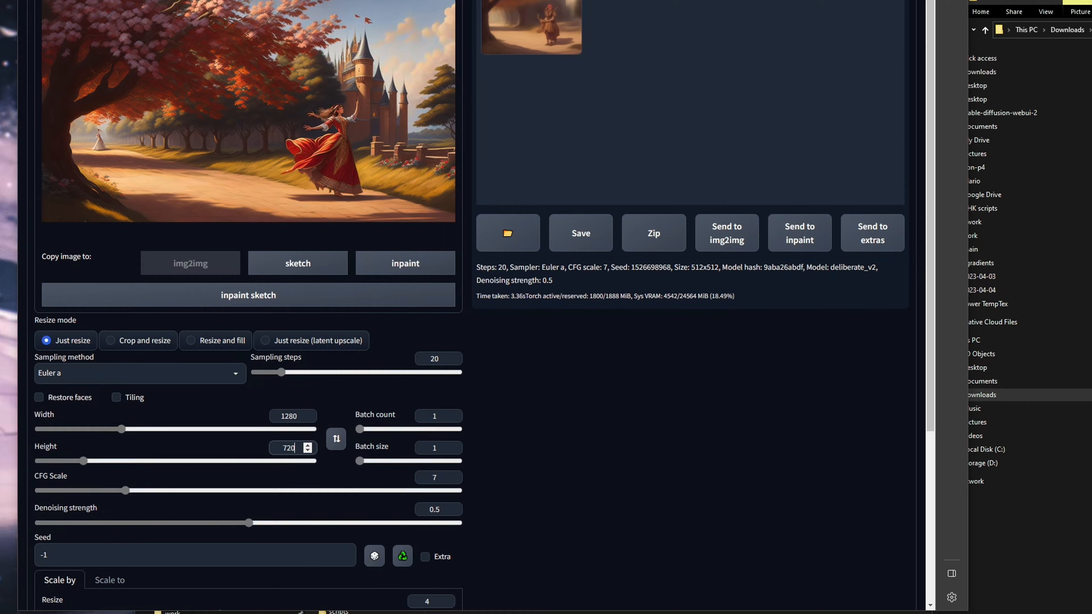
{"action": "key", "text": "ctrl+Return"}
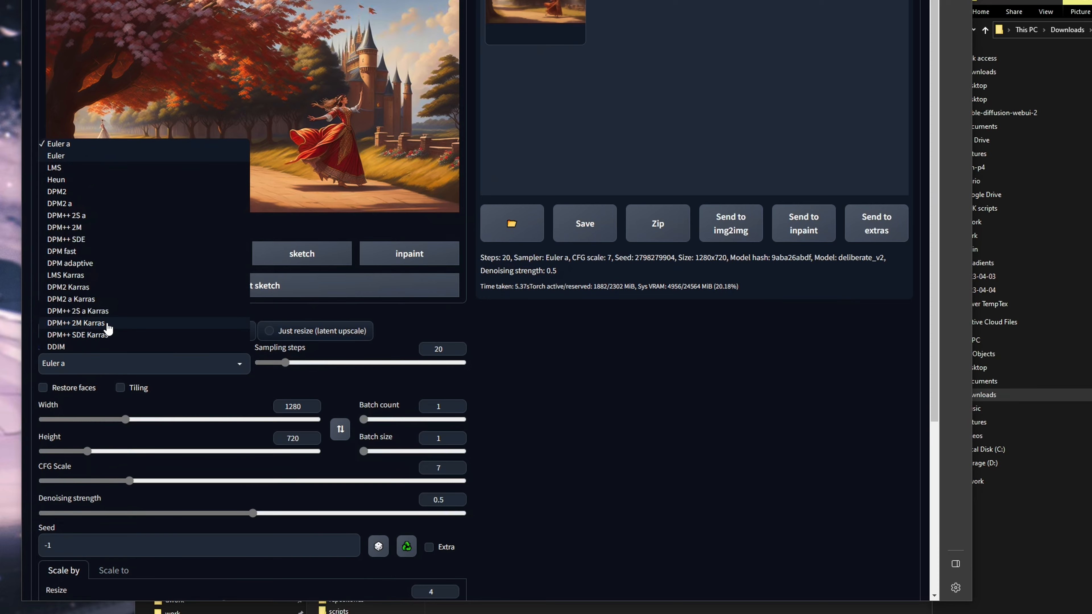
{"action": "left_click", "coordinate": [75, 323]}
{"action": "left_click", "coordinate": [240, 365]}
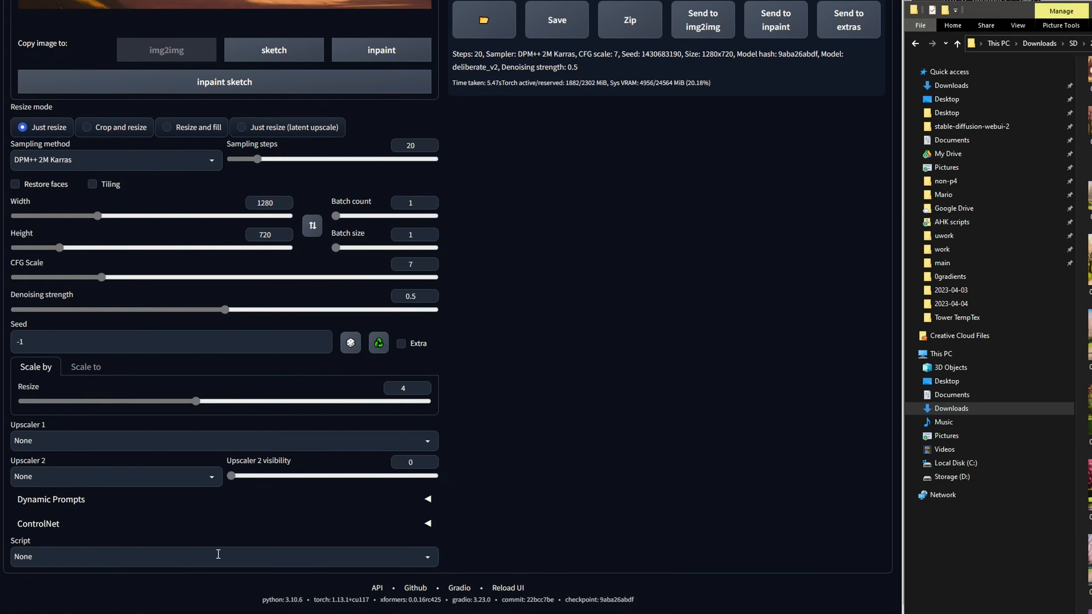
- Expand the ControlNet section in img2img and load the red-dressed princess image into Control Model - 0
{"action": "left_click", "coordinate": [427, 524]}
{"action": "scroll", "coordinate": [487, 455], "scroll_direction": "down", "scroll_amount": 5}
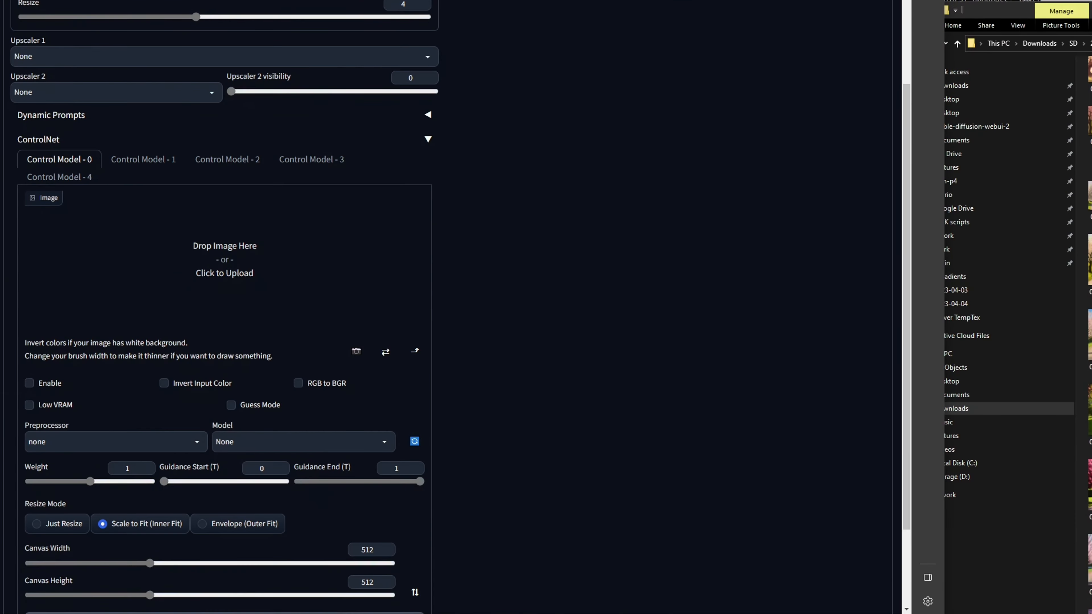
{"action": "scroll", "coordinate": [1090, 327], "scroll_direction": "up", "scroll_amount": 2}
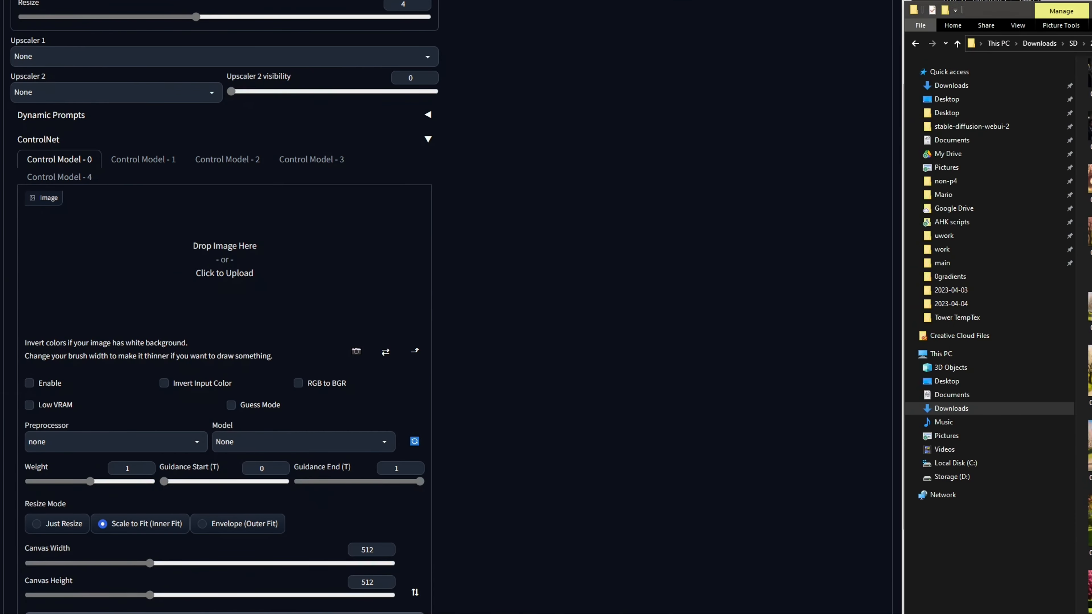
{"action": "scroll", "coordinate": [426, 3], "scroll_direction": "up", "scroll_amount": 8}
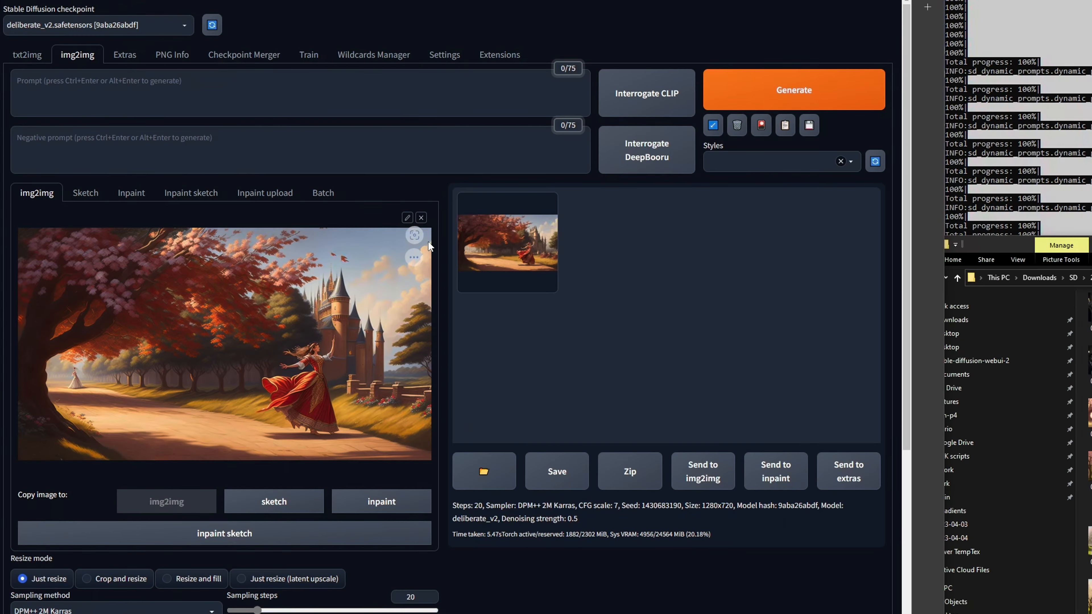
- Remove the img2img source image and try to generate with only the ControlNet image loaded
{"action": "left_click", "coordinate": [421, 218]}
{"action": "scroll", "coordinate": [446, 472], "scroll_direction": "down", "scroll_amount": 7}
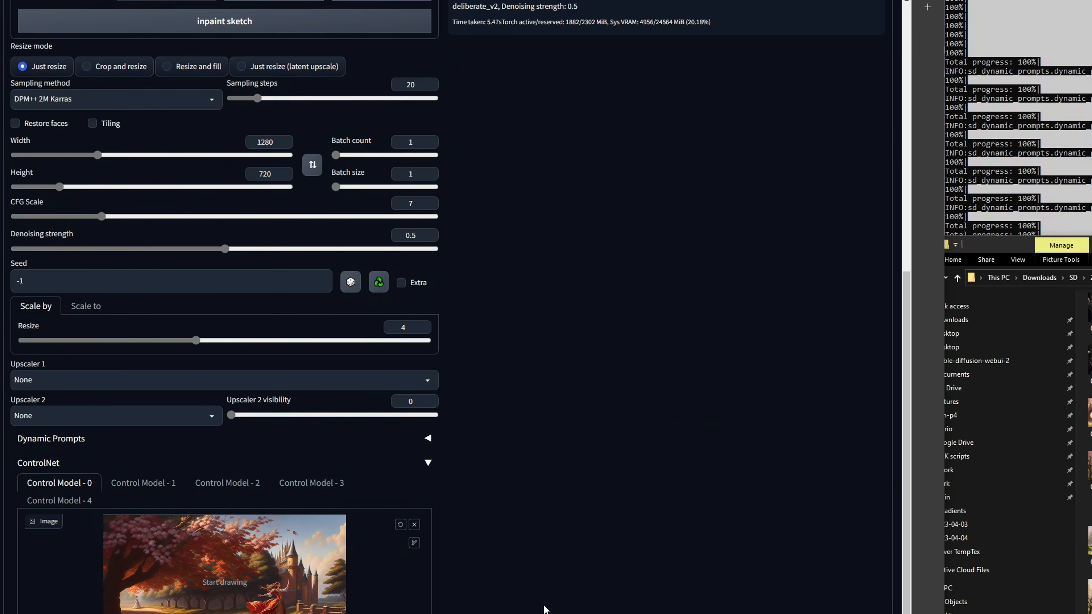
{"action": "scroll", "coordinate": [496, 445], "scroll_direction": "up", "scroll_amount": 7}
{"action": "scroll", "coordinate": [507, 586], "scroll_direction": "down", "scroll_amount": 3}
{"action": "scroll", "coordinate": [507, 585], "scroll_direction": "up", "scroll_amount": 3}
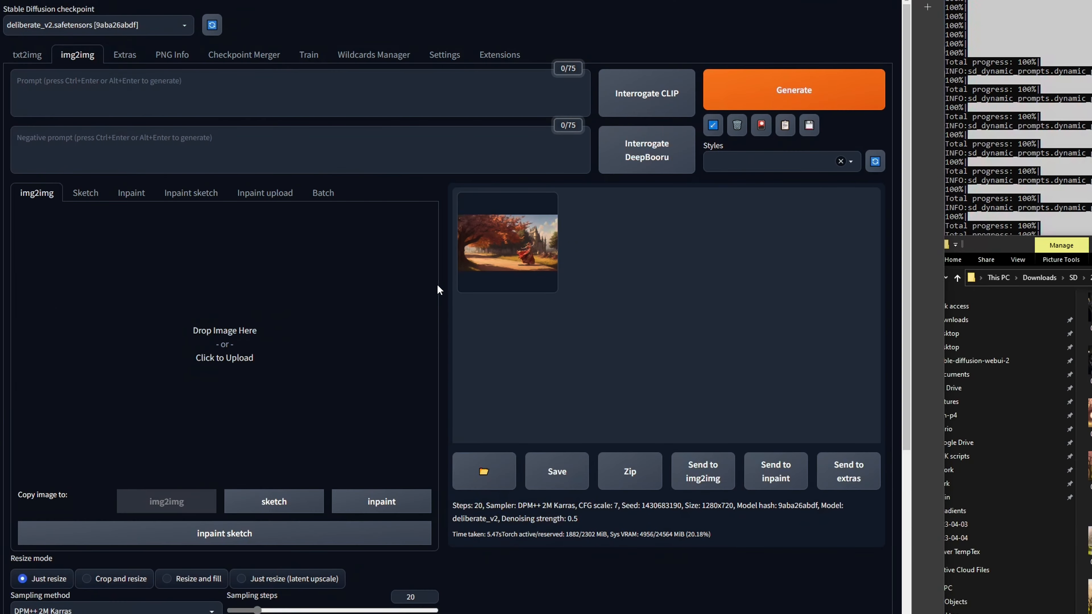
{"action": "left_click", "coordinate": [765, 105]}
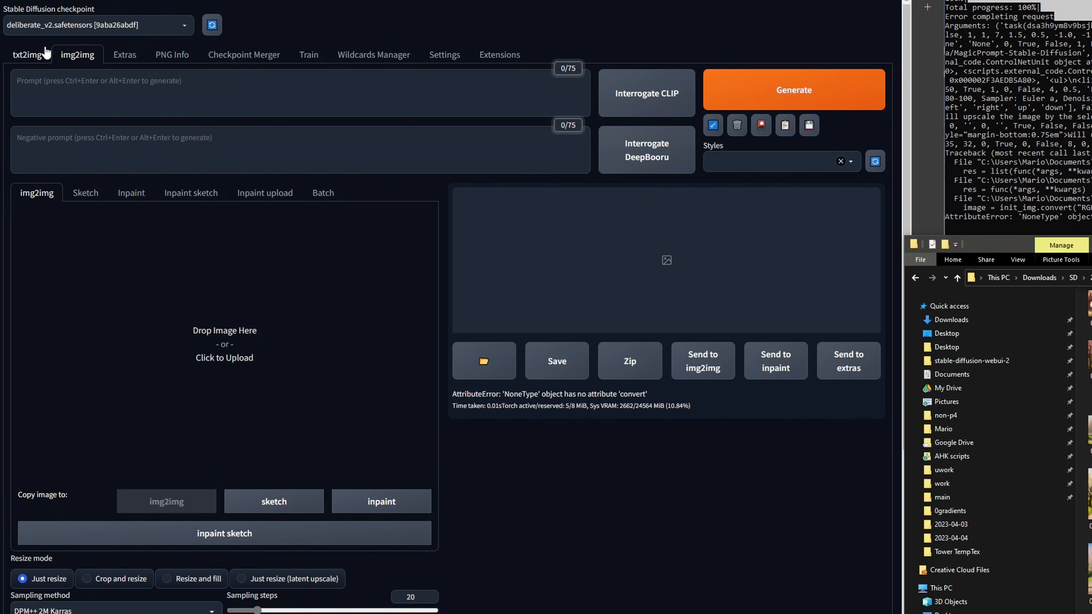
- Switch to txt2img and clear the whole negative prompt, keeping the princess prompt
{"action": "left_click", "coordinate": [27, 60]}
{"action": "left_click", "coordinate": [218, 147]}
{"action": "key", "text": "ctrl+a"}
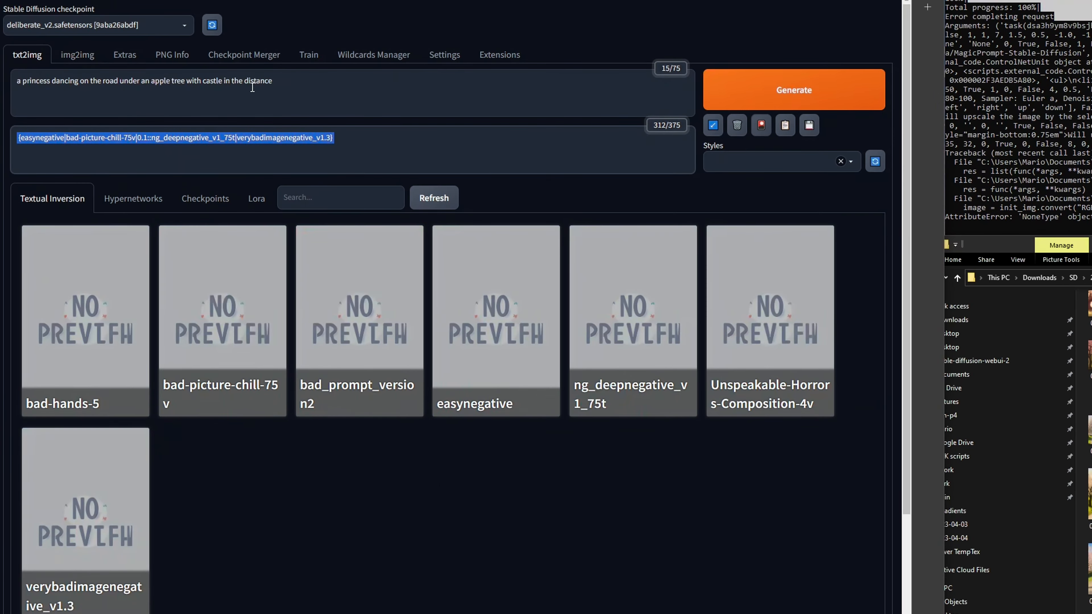
{"action": "key", "text": "Delete"}
{"action": "left_click_drag", "start_coordinate": [274, 81], "coordinate": [29, 88]}
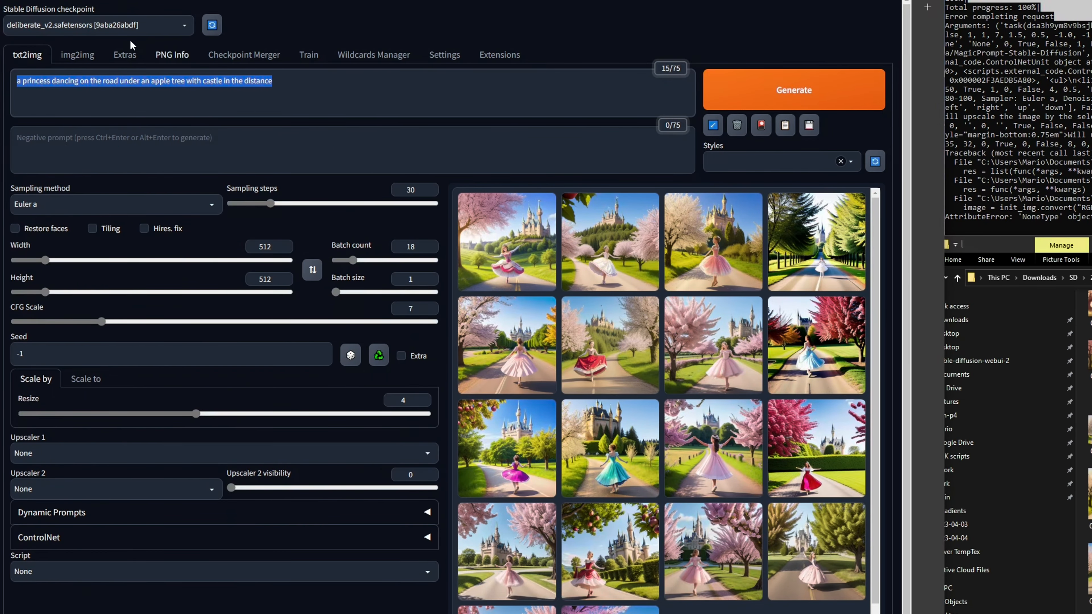
{"action": "key", "text": "Right"}
- Expand ControlNet in txt2img and load image 00066 from the output folder into Control Model - 0
{"action": "left_click", "coordinate": [133, 540]}
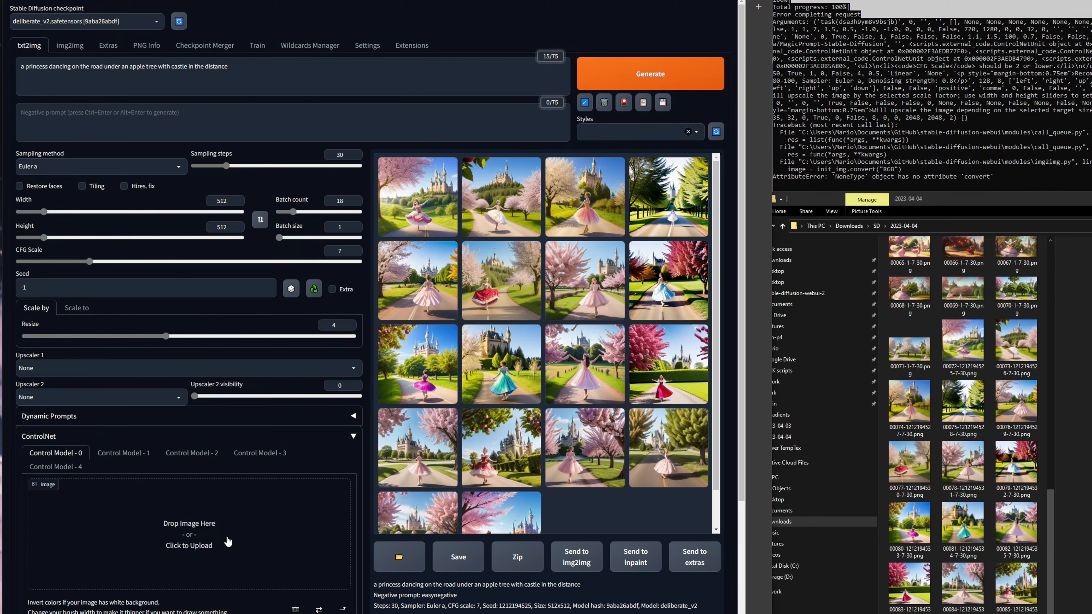
{"action": "scroll", "coordinate": [228, 542], "scroll_direction": "down", "scroll_amount": 5}
{"action": "scroll", "coordinate": [963, 348], "scroll_direction": "up", "scroll_amount": 2}
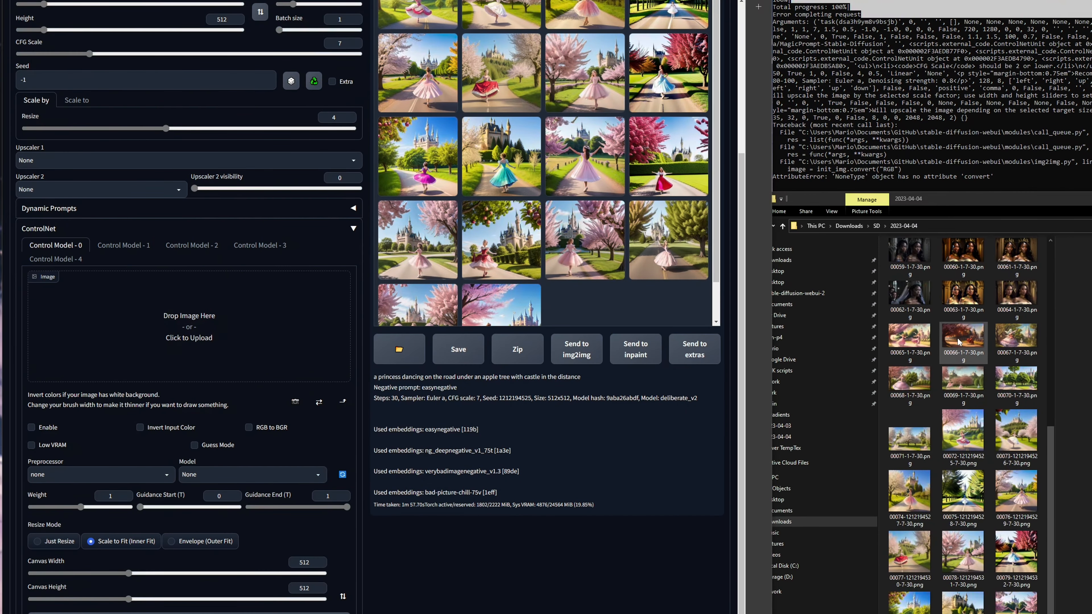
{"action": "left_click_drag", "start_coordinate": [959, 341], "coordinate": [178, 342]}
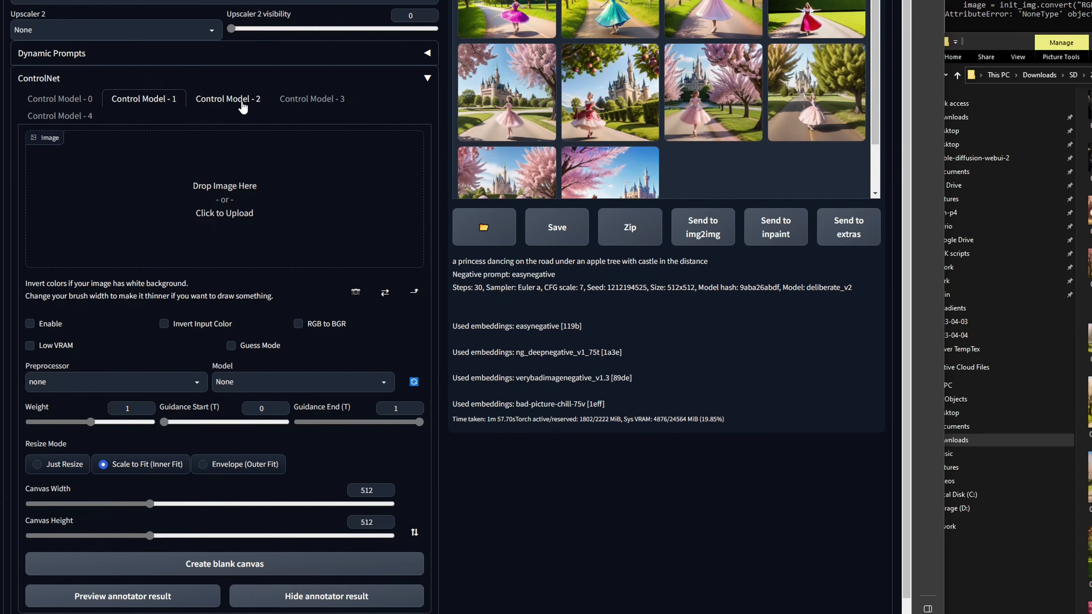
- Look through the settings of the five ControlNet units, Control Model - 0 to Control Model - 4
{"action": "left_click", "coordinate": [243, 106]}
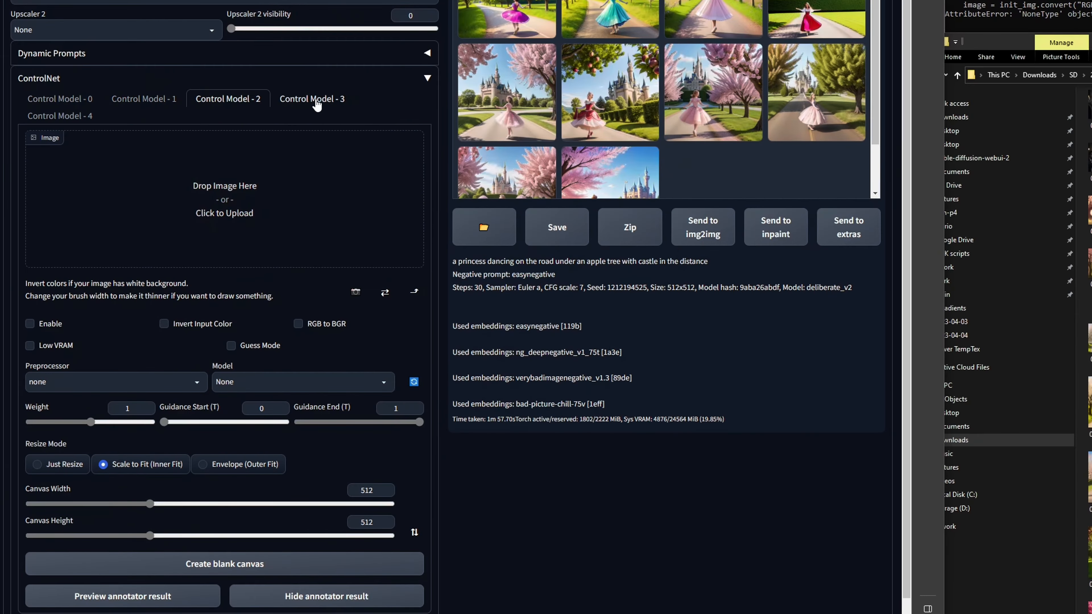
{"action": "left_click", "coordinate": [312, 100]}
{"action": "left_click", "coordinate": [76, 116]}
{"action": "left_click", "coordinate": [74, 100]}
{"action": "left_click", "coordinate": [112, 100]}
{"action": "left_click", "coordinate": [228, 99]}
{"action": "left_click", "coordinate": [311, 99]}
- Enable Control Model - 0 with the canny preprocessor and the diff_control_sd15_canny_fp16 model
{"action": "left_click", "coordinate": [60, 99]}
{"action": "left_click", "coordinate": [30, 323]}
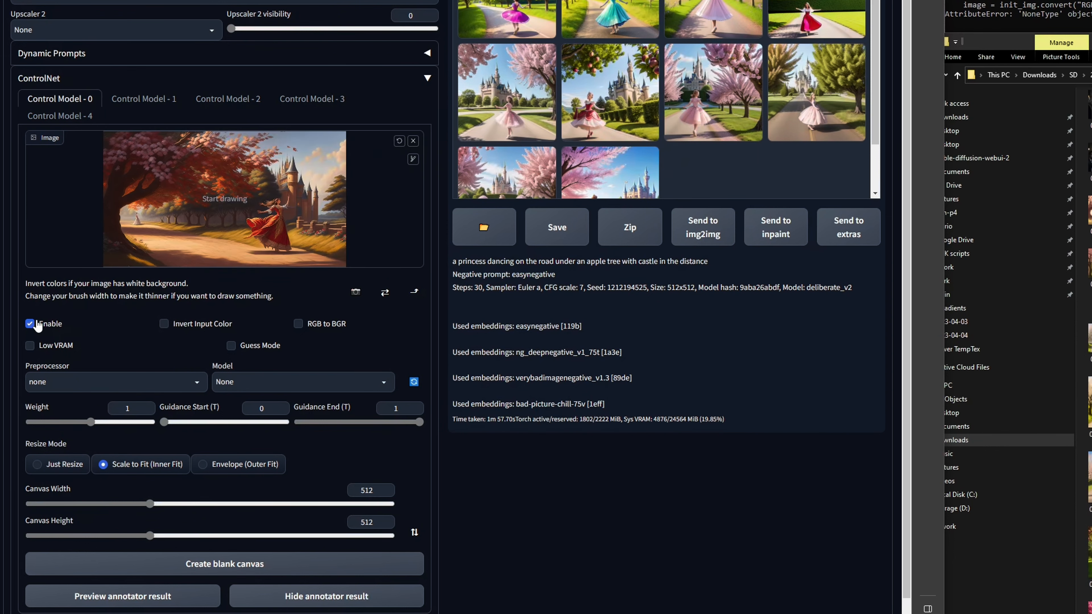
{"action": "left_click", "coordinate": [195, 384]}
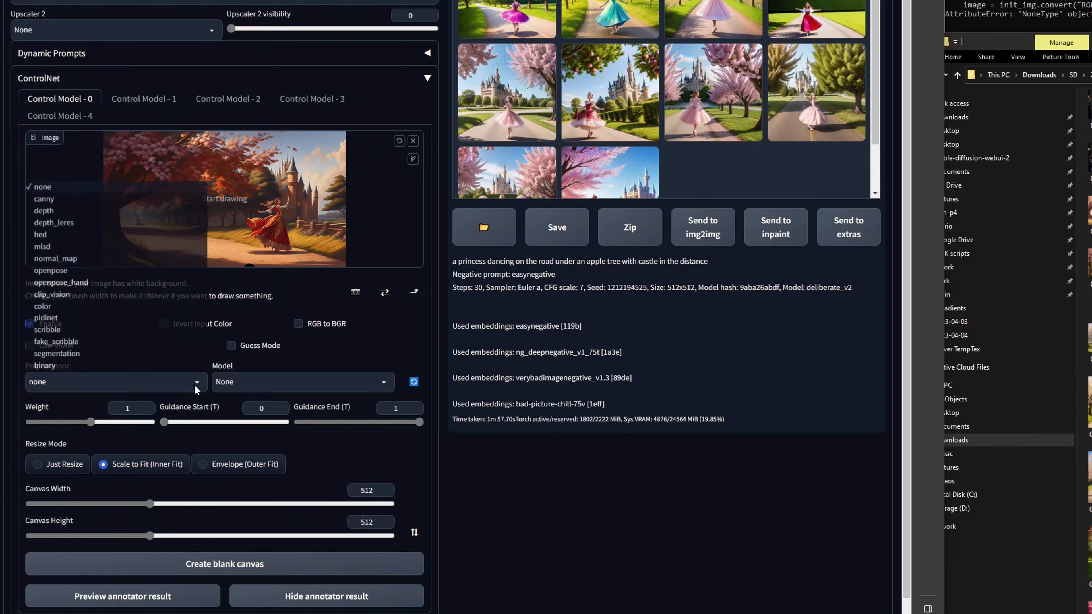
{"action": "left_click", "coordinate": [73, 198]}
{"action": "left_click", "coordinate": [381, 385]}
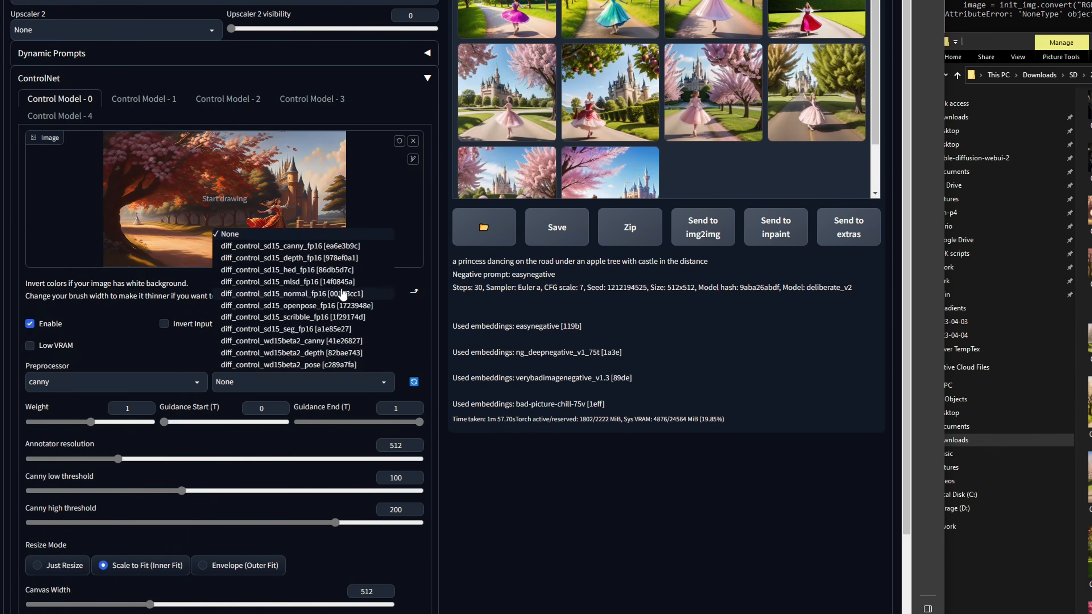
{"action": "left_click", "coordinate": [316, 246]}
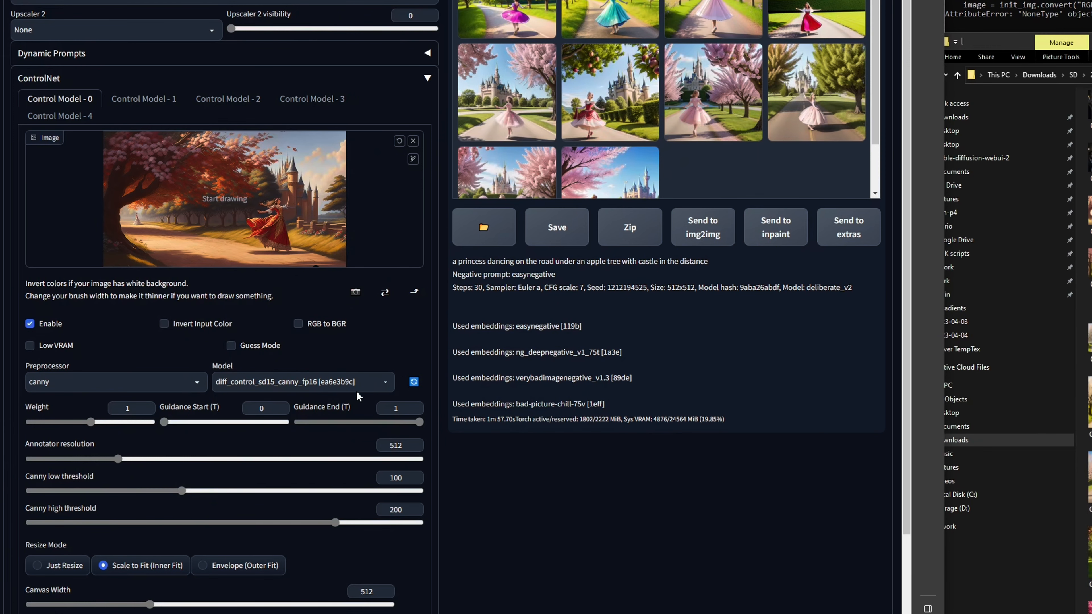
- Preview the canny annotator result for the princess image and view the edge map enlarged
{"action": "scroll", "coordinate": [355, 391], "scroll_direction": "up", "scroll_amount": 5}
{"action": "scroll", "coordinate": [172, 473], "scroll_direction": "down", "scroll_amount": 8}
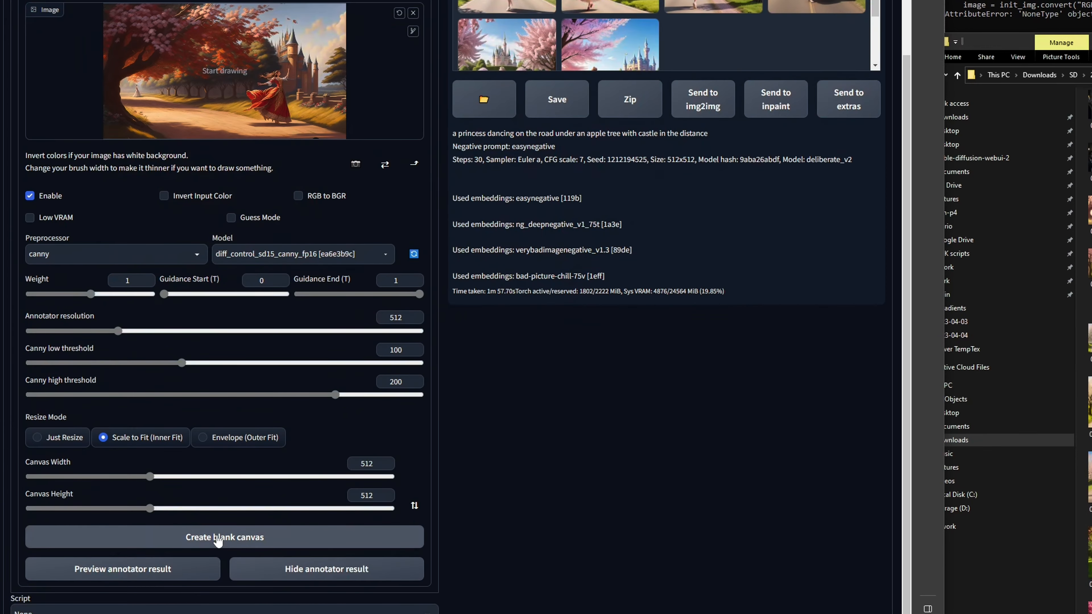
{"action": "left_click", "coordinate": [121, 569]}
{"action": "left_click", "coordinate": [327, 74]}
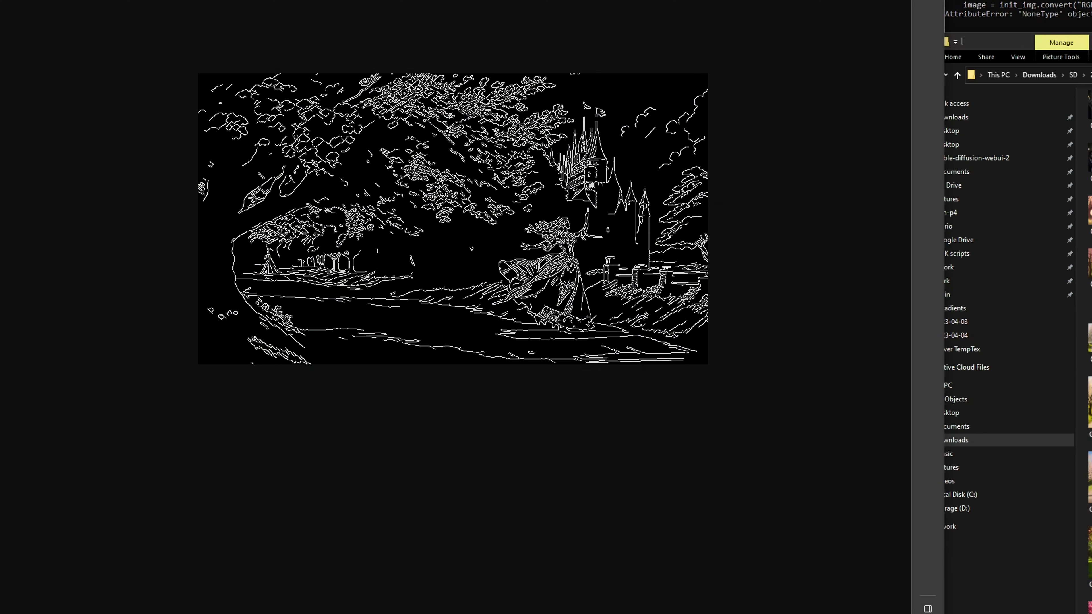
- Set the annotator resolution to 1280 with a 1024 × 1024 canvas, and preview the canny edge map again enlarged
{"action": "left_click_drag", "start_coordinate": [405, 293], "coordinate": [236, 287]}
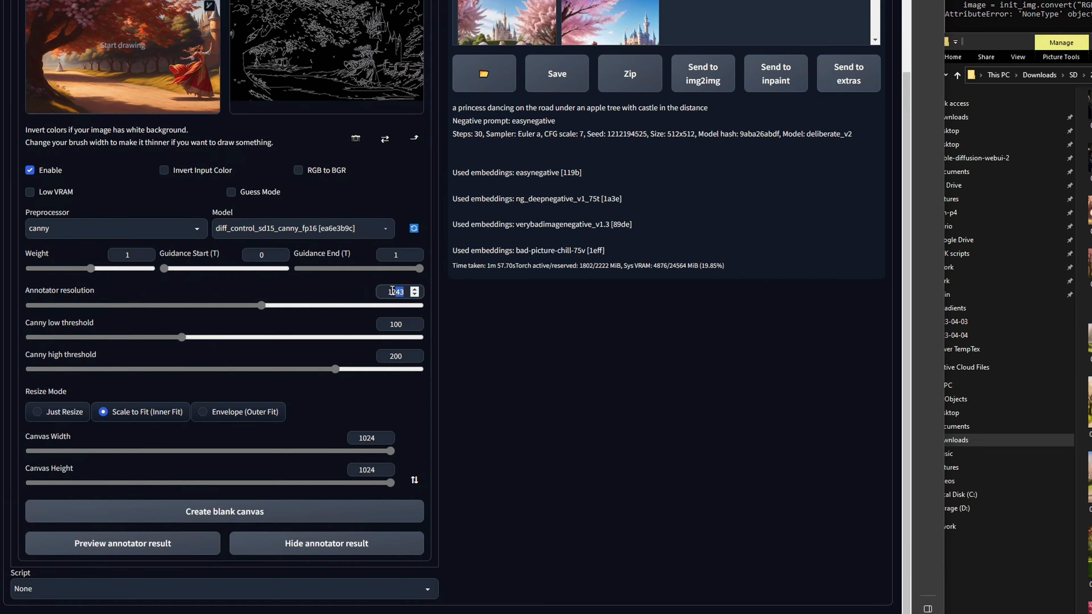
{"action": "type", "text": "1280"}
{"action": "left_click", "coordinate": [491, 328]}
{"action": "scroll", "coordinate": [490, 340], "scroll_direction": "up", "scroll_amount": 7}
{"action": "scroll", "coordinate": [443, 172], "scroll_direction": "down", "scroll_amount": 7}
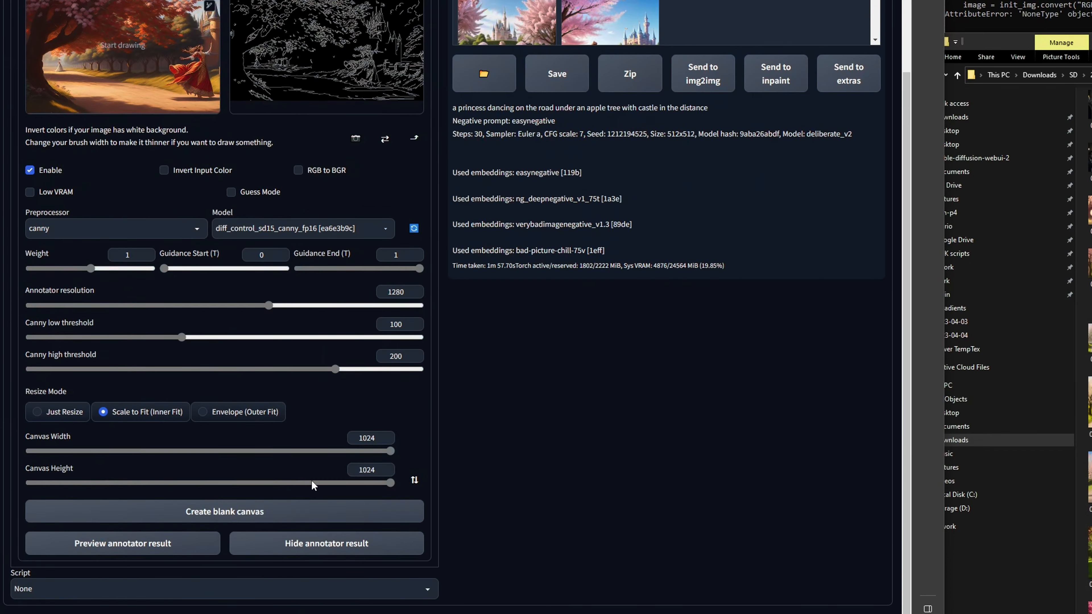
{"action": "left_click", "coordinate": [111, 548]}
{"action": "left_click", "coordinate": [327, 65]}
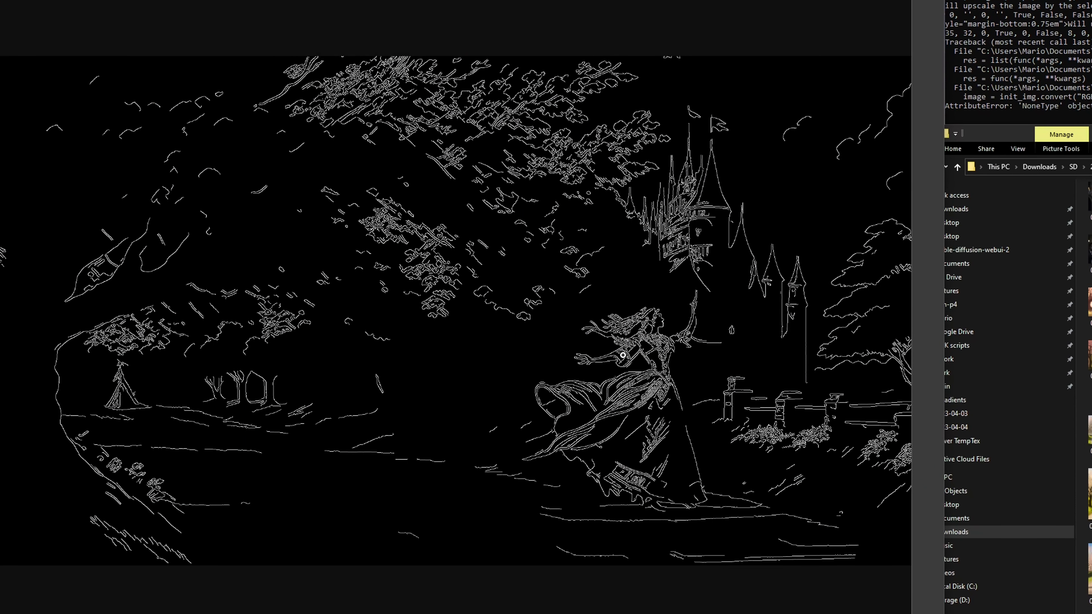
{"action": "left_click", "coordinate": [663, 330]}
- Generate from the princess prompt with the canny ControlNet unit enabled and browse the resulting images in the output folder
{"action": "scroll", "coordinate": [366, 144], "scroll_direction": "up", "scroll_amount": 9}
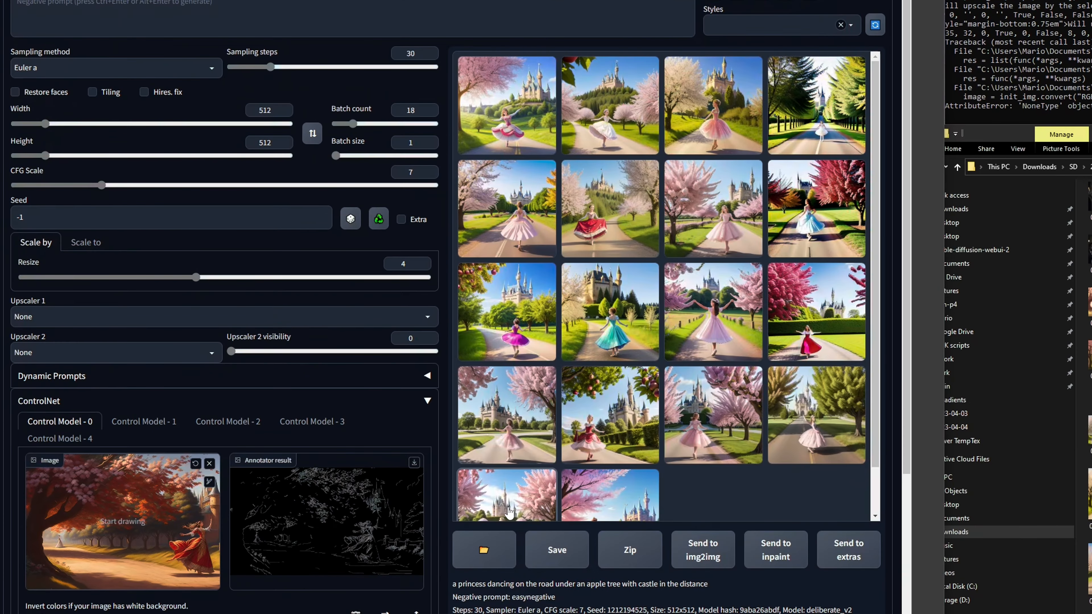
{"action": "scroll", "coordinate": [325, 522], "scroll_direction": "up", "scroll_amount": 3}
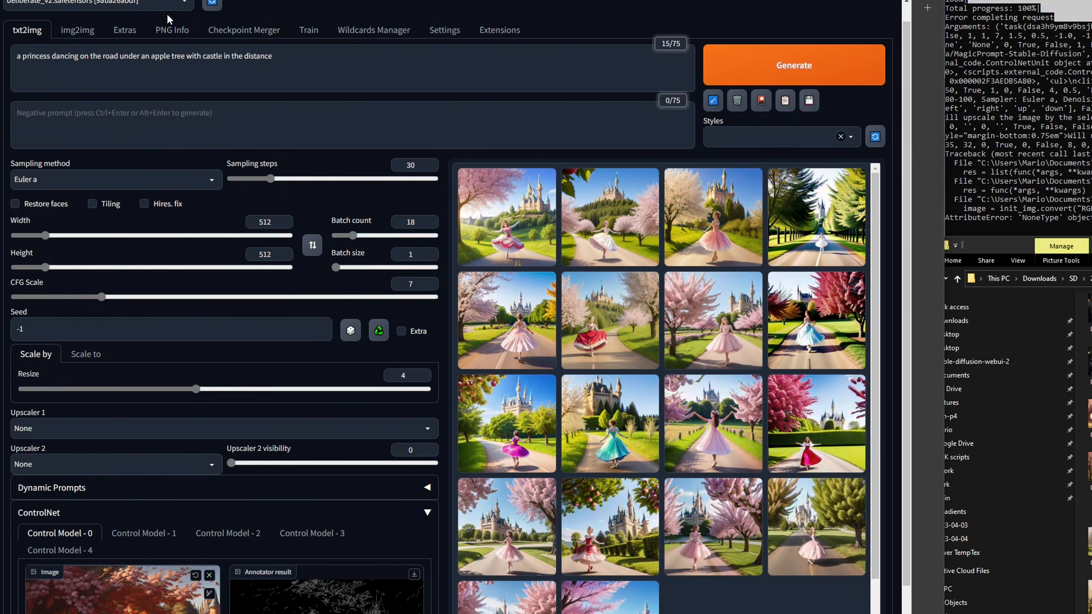
{"action": "key", "text": "ctrl+Return"}
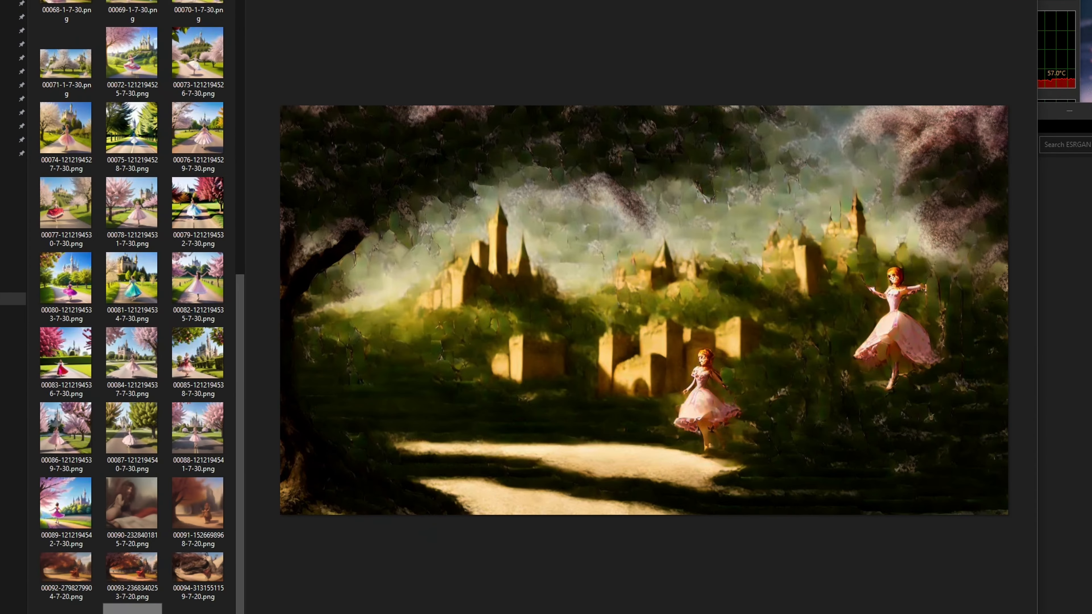
{"action": "key", "text": "Right"}
{"action": "key", "text": "Right"}
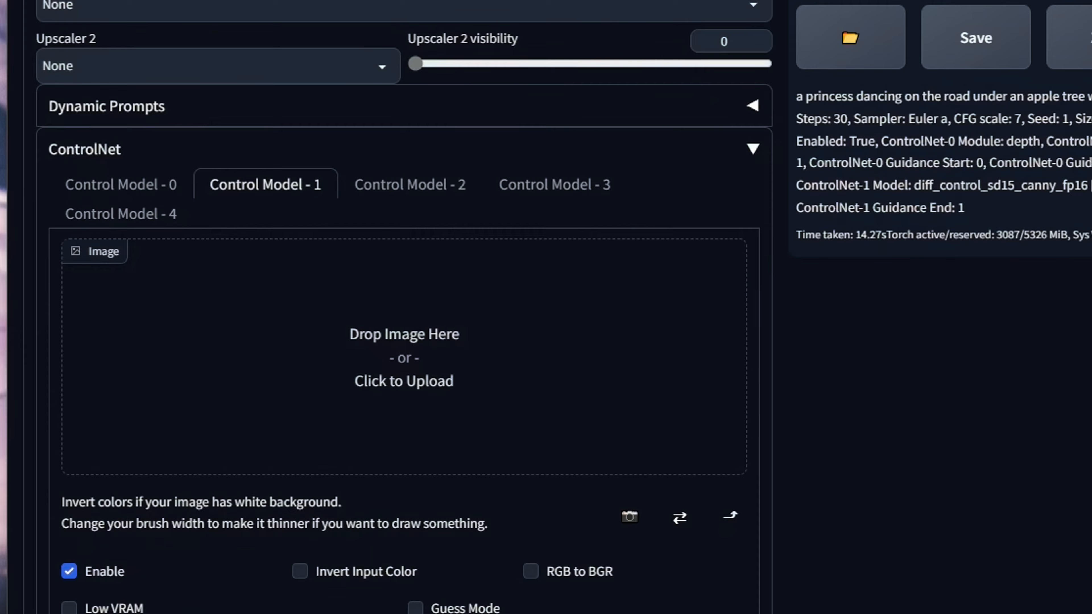
- Load the princess source image into Control Model - 1 and check it against the one in Control Model - 0
{"action": "left_click_drag", "start_coordinate": [4, 387], "coordinate": [468, 451]}
{"action": "left_click", "coordinate": [145, 181]}
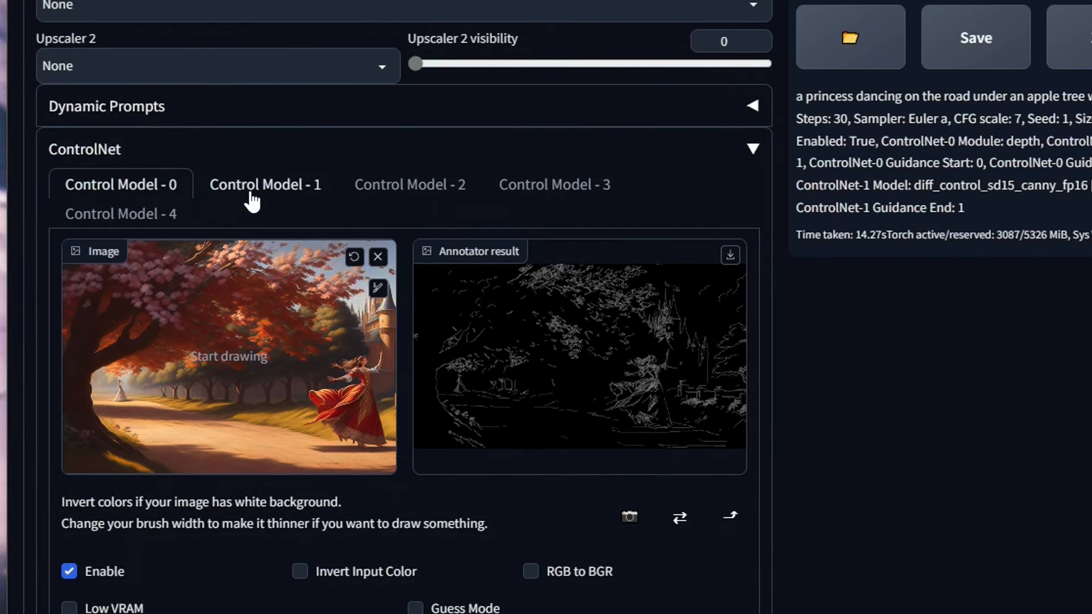
{"action": "left_click", "coordinate": [250, 194]}
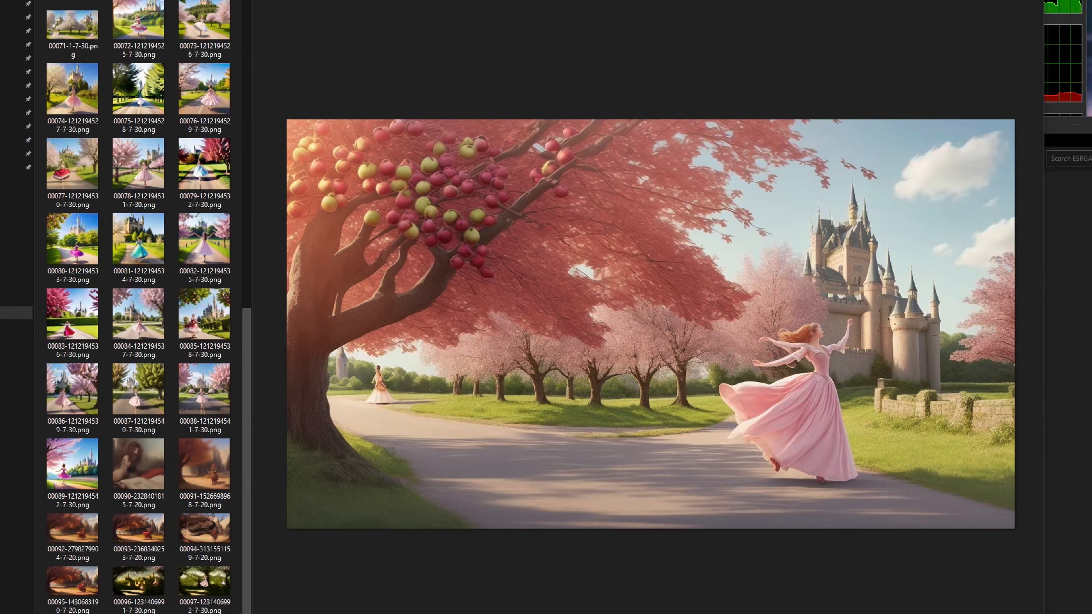
- Compare the ControlNet-generated princess images by switching back and forth between them in the output folder
{"action": "key", "text": "Right"}
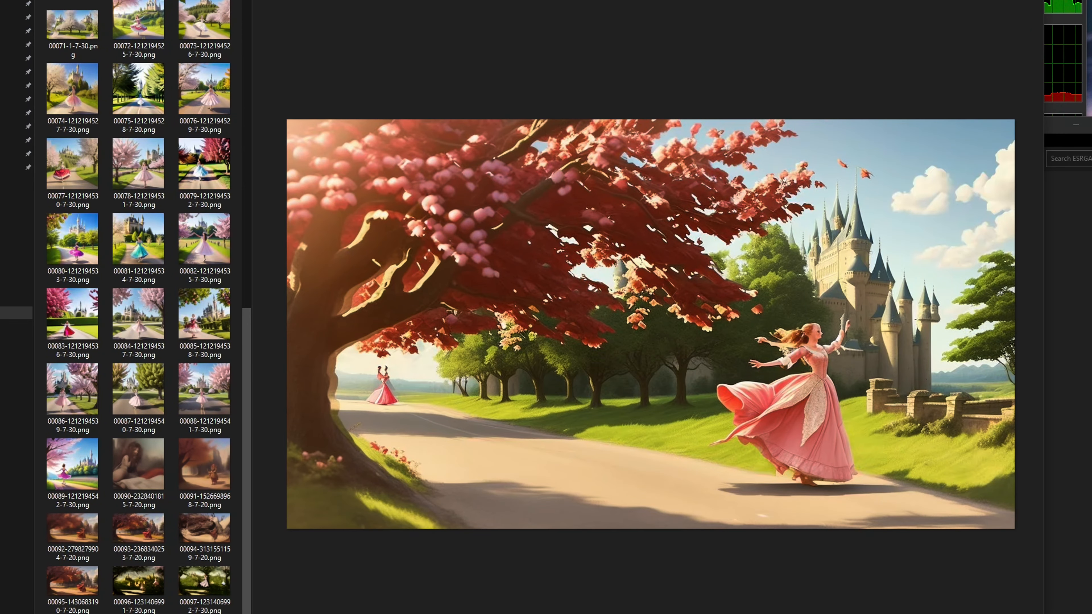
{"action": "key", "text": "Left"}
{"action": "key", "text": "Right"}
{"action": "key", "text": "Left"}
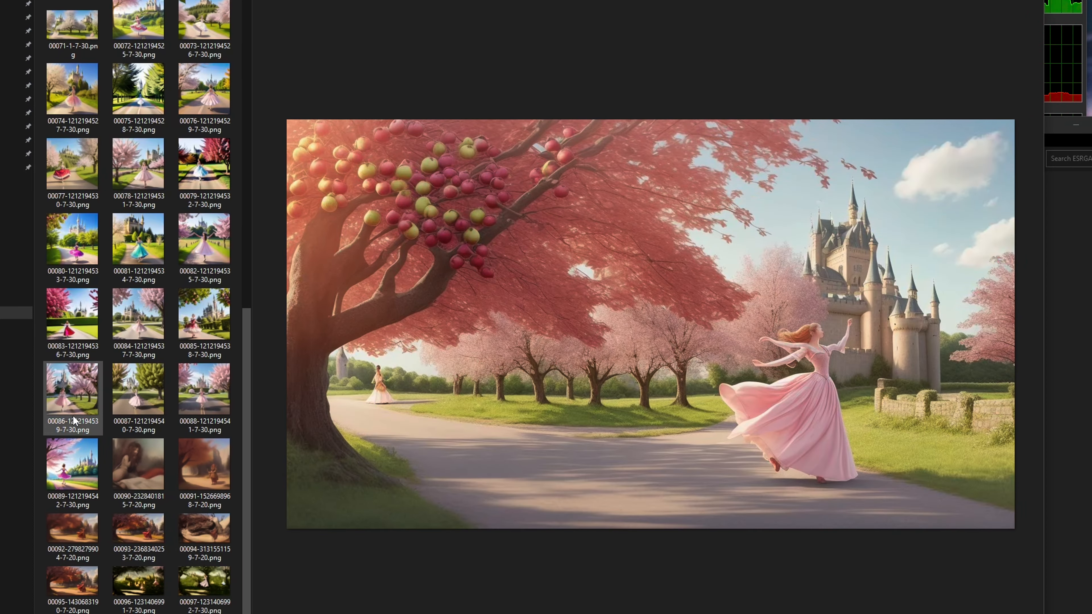
- Set Control Model - 1 to the hed preprocessor with the diff_control_sd15_hed_fp16 model and regenerate the princess image
{"action": "key", "text": "Right"}
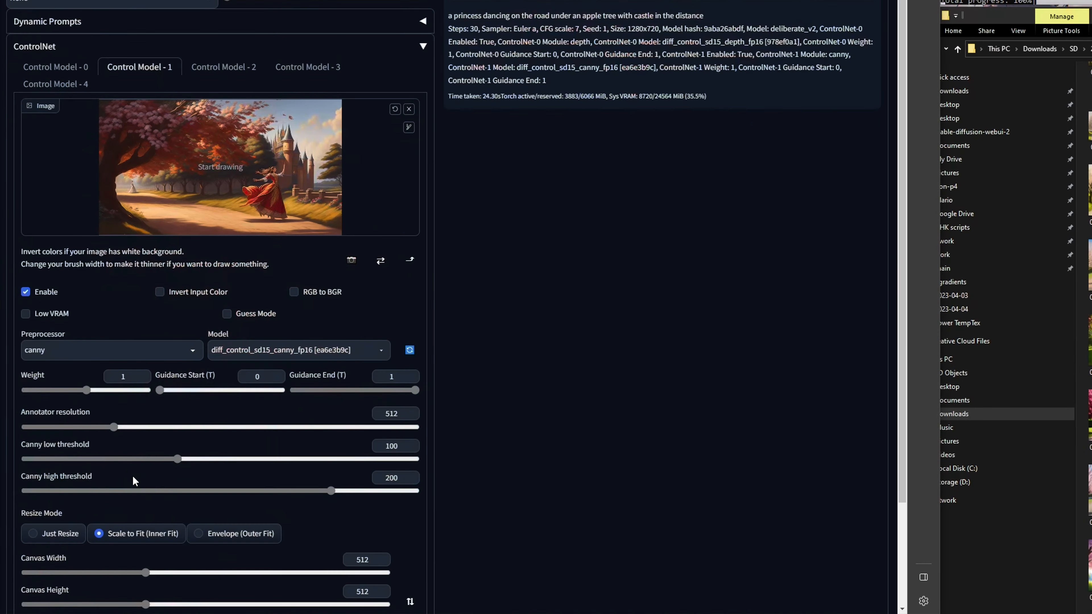
{"action": "left_click", "coordinate": [116, 353]}
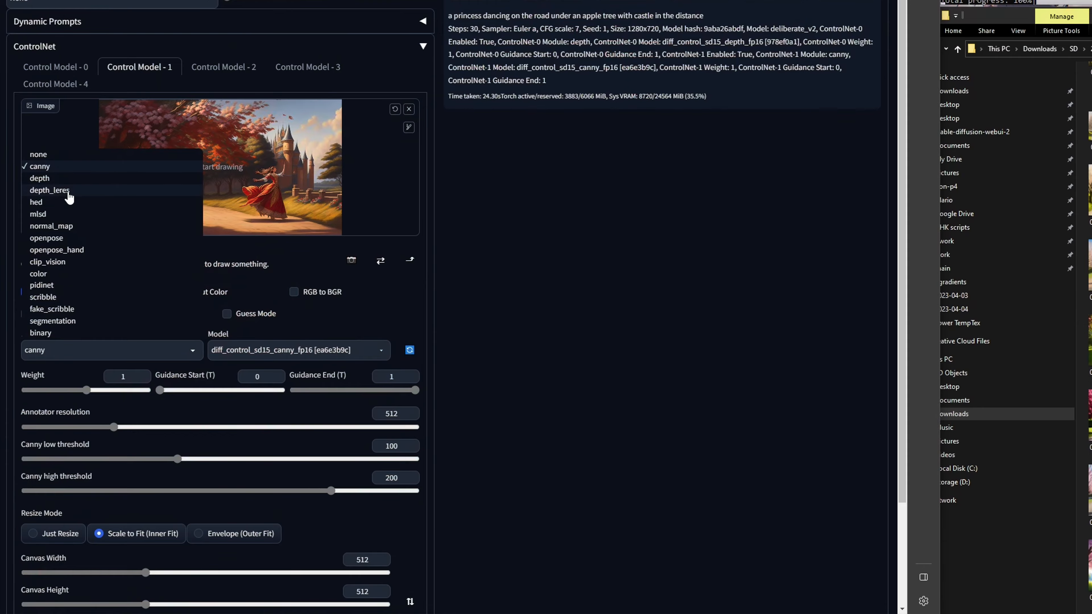
{"action": "left_click", "coordinate": [61, 204]}
{"action": "left_click", "coordinate": [297, 350]}
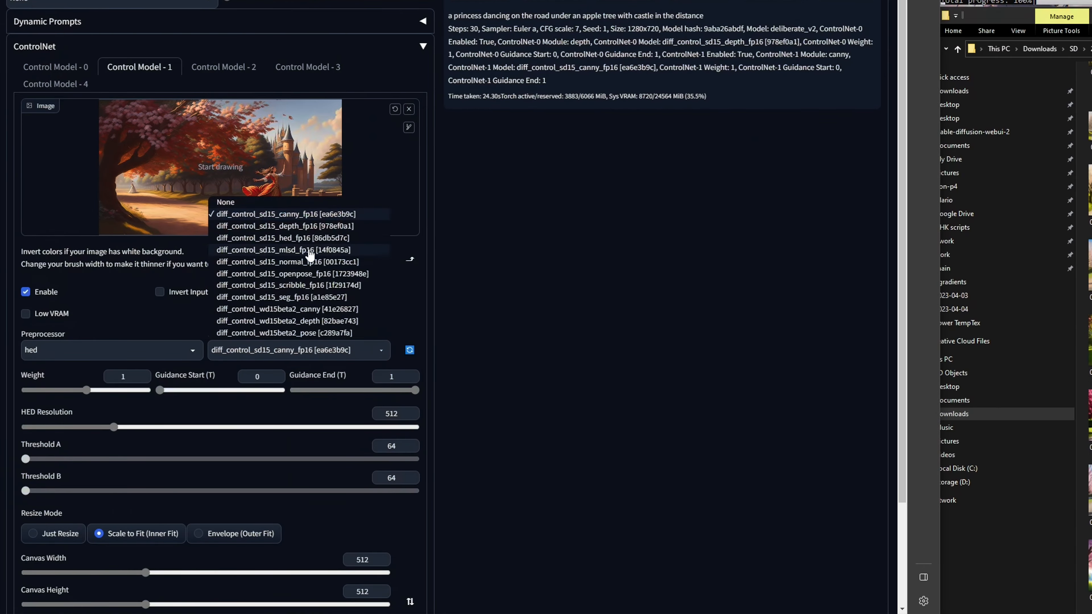
{"action": "left_click", "coordinate": [319, 240]}
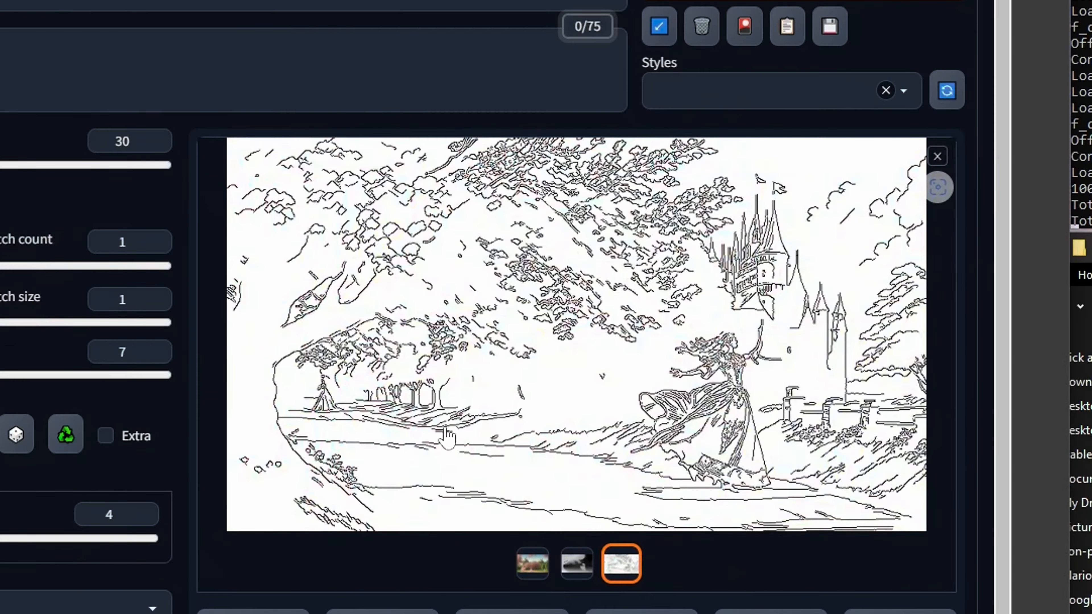
{"action": "scroll", "coordinate": [669, 119], "scroll_direction": "down", "scroll_amount": 5}
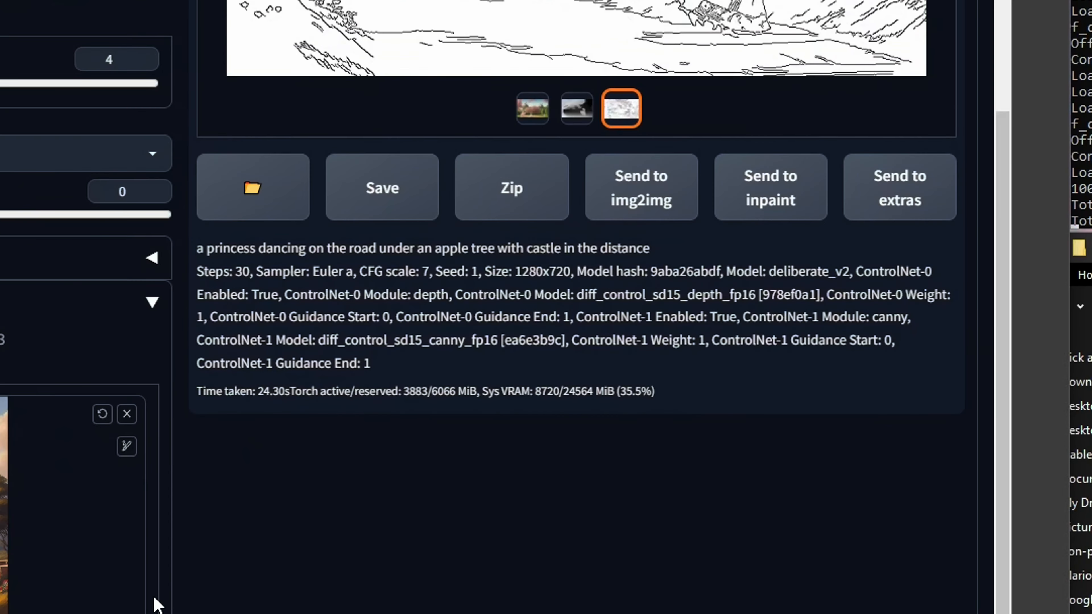
{"action": "scroll", "coordinate": [559, 301], "scroll_direction": "up", "scroll_amount": 5}
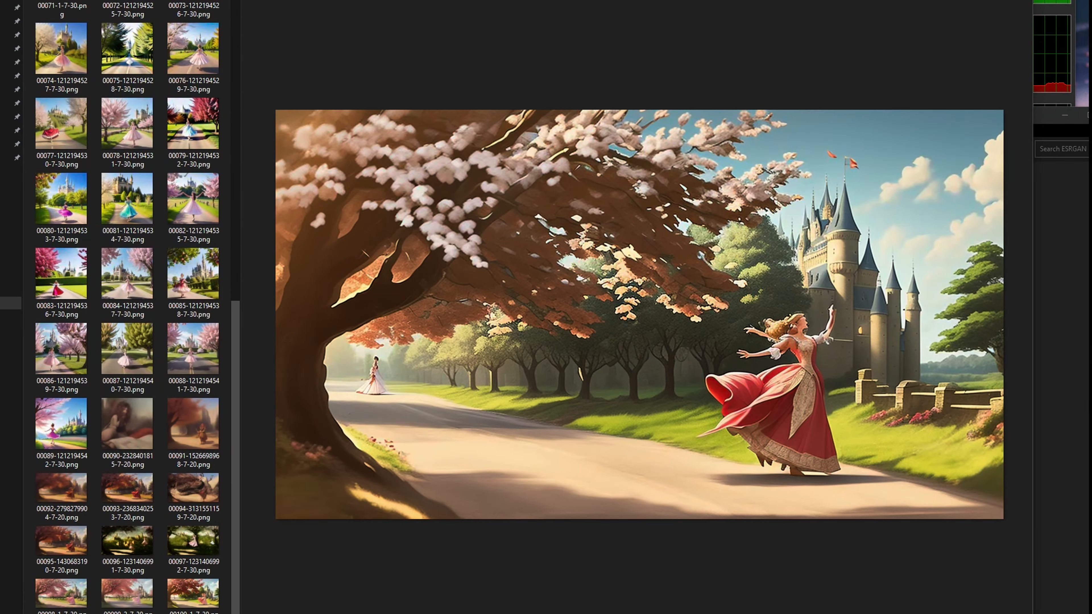
- Compare the hed-guided princess image with the earlier results in the output folder
{"action": "key", "text": "Left"}
{"action": "key", "text": "Right"}
{"action": "key", "text": "Left"}
{"action": "key", "text": "Right"}
{"action": "key", "text": "Left"}
{"action": "key", "text": "Left"}
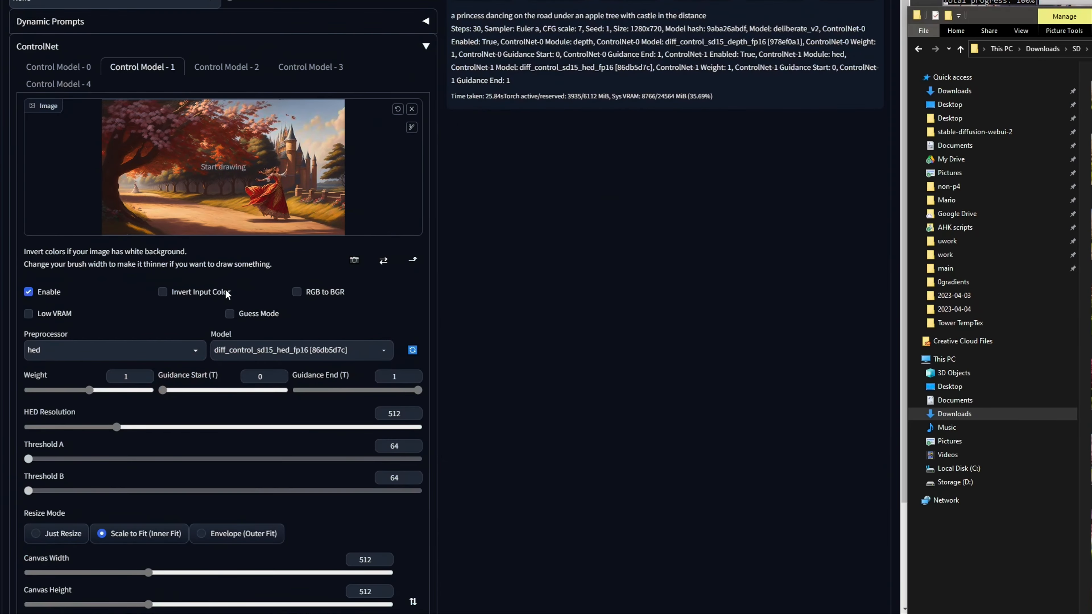
- Set up Control Model - 2 with the princess image, canny preprocessor and diff_control_sd15_canny_fp16 model, and generate with all three units
{"action": "left_click", "coordinate": [209, 66]}
{"action": "left_click", "coordinate": [188, 347]}
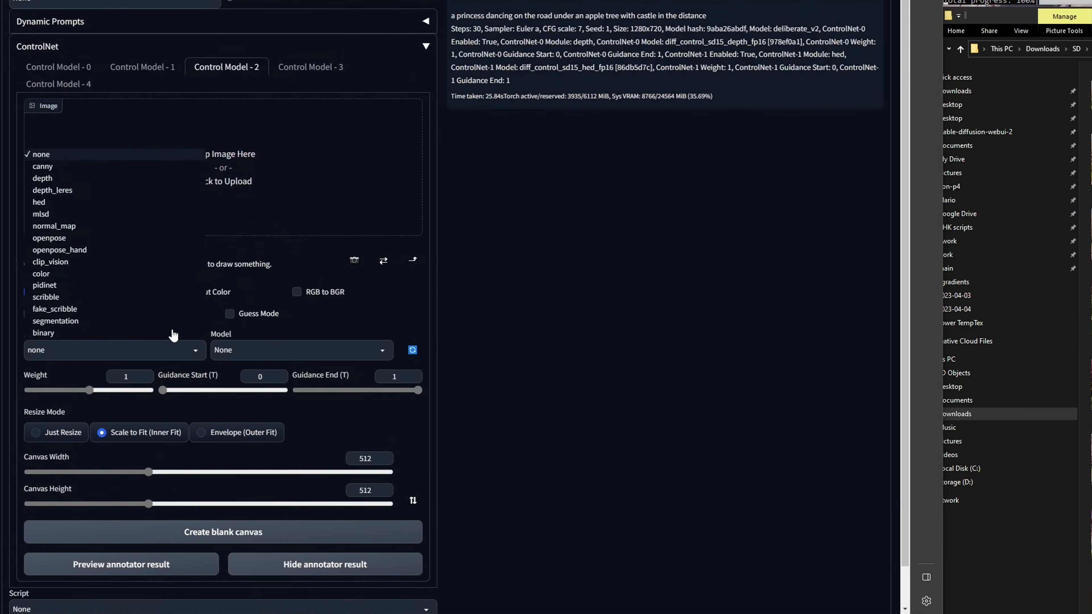
{"action": "left_click", "coordinate": [86, 235]}
{"action": "left_click", "coordinate": [301, 349]}
{"action": "left_click", "coordinate": [289, 214]}
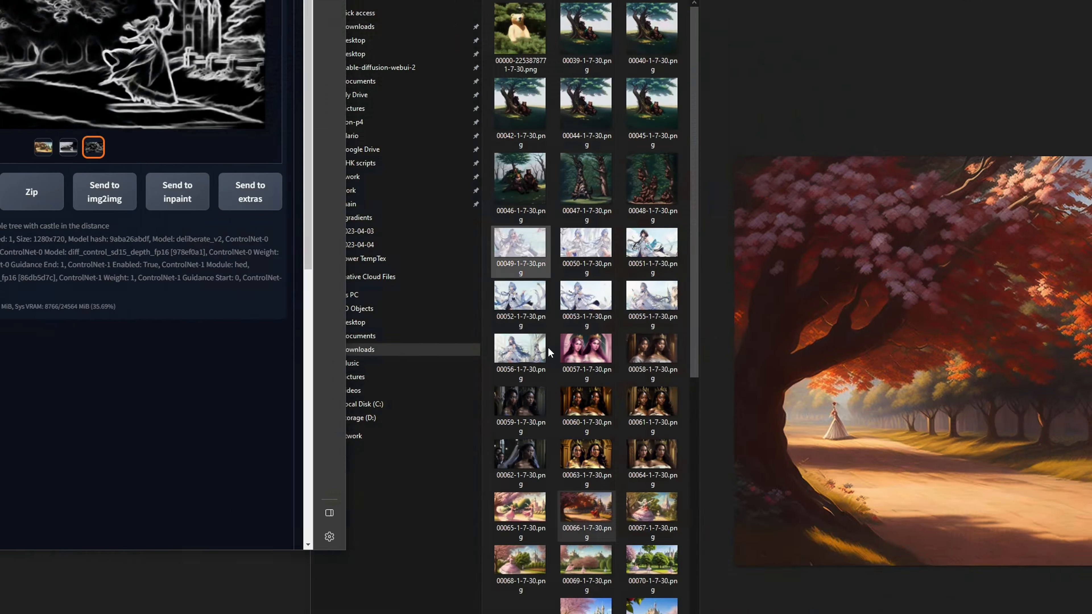
- Examine the newest princess images in the output folder, alternating between neighbouring results to compare their details
{"action": "scroll", "coordinate": [548, 352], "scroll_direction": "down", "scroll_amount": 10}
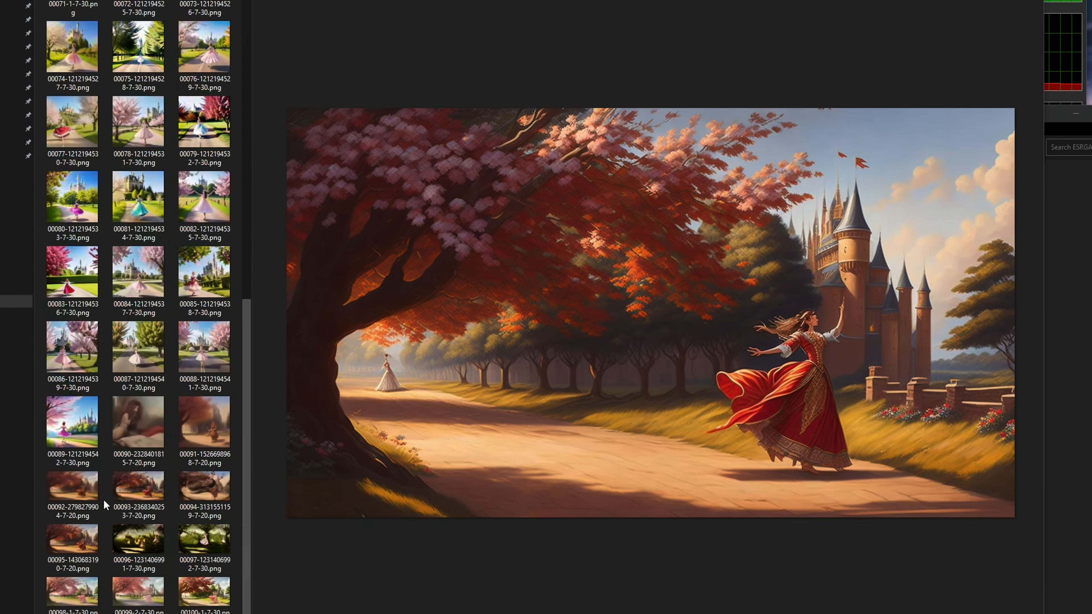
{"action": "left_click", "coordinate": [73, 611]}
{"action": "left_click", "coordinate": [139, 611]}
{"action": "left_click", "coordinate": [73, 611]}
{"action": "left_click", "coordinate": [138, 611]}
{"action": "left_click", "coordinate": [73, 611]}
{"action": "left_click", "coordinate": [139, 611]}
{"action": "key", "text": "Left"}
{"action": "key", "text": "Right"}
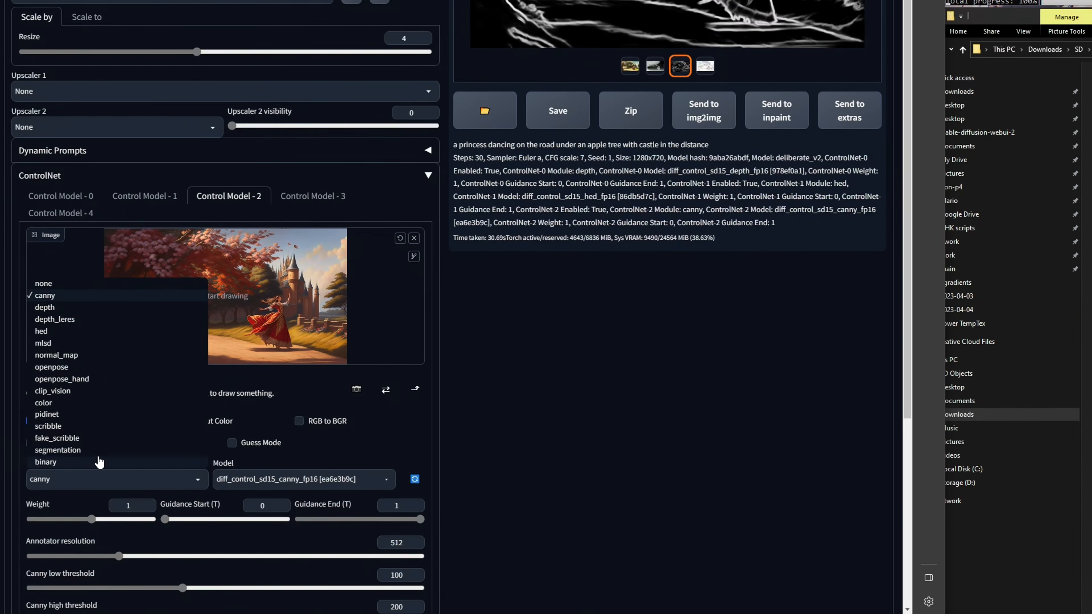
- Change Control Model - 2 to the segmentation preprocessor with diff_control_sd15_seg_fp16, generate, and inspect the segmentation map
{"action": "left_click", "coordinate": [109, 463]}
{"action": "left_click", "coordinate": [287, 479]}
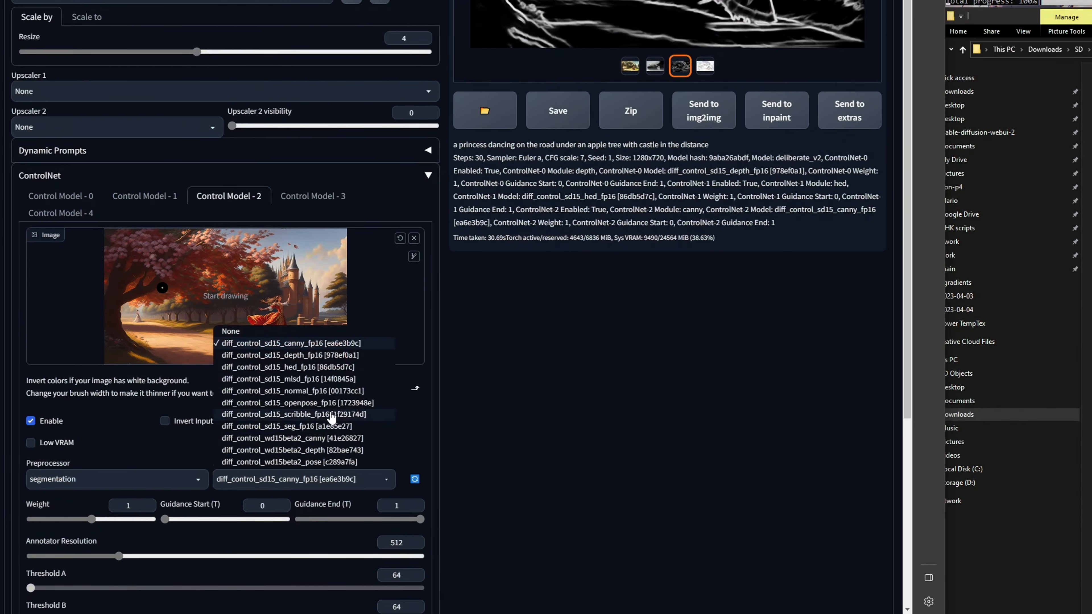
{"action": "left_click", "coordinate": [330, 427]}
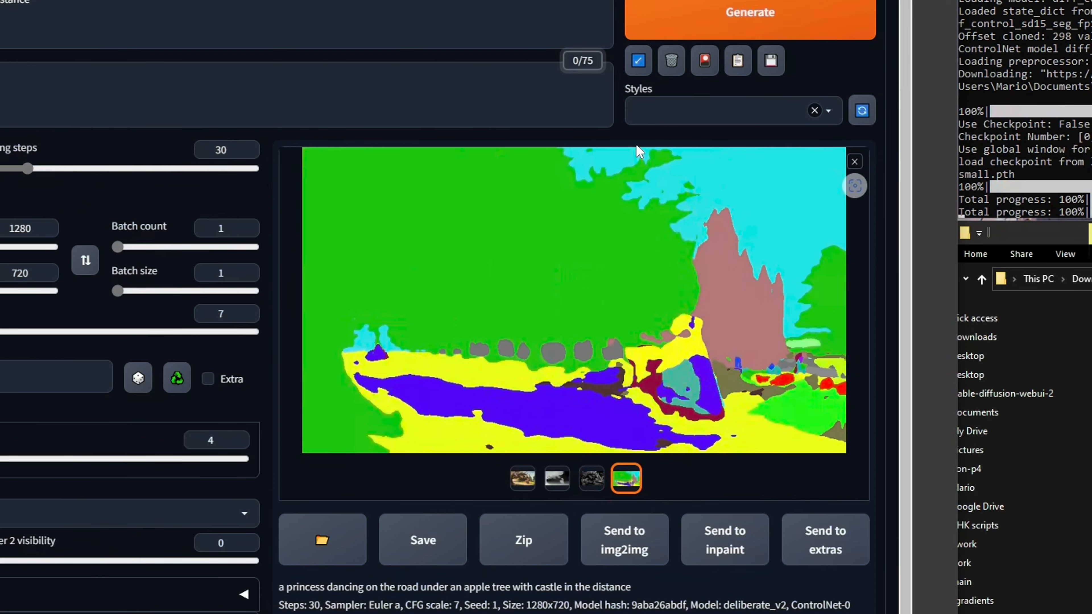
{"action": "left_click", "coordinate": [640, 151]}
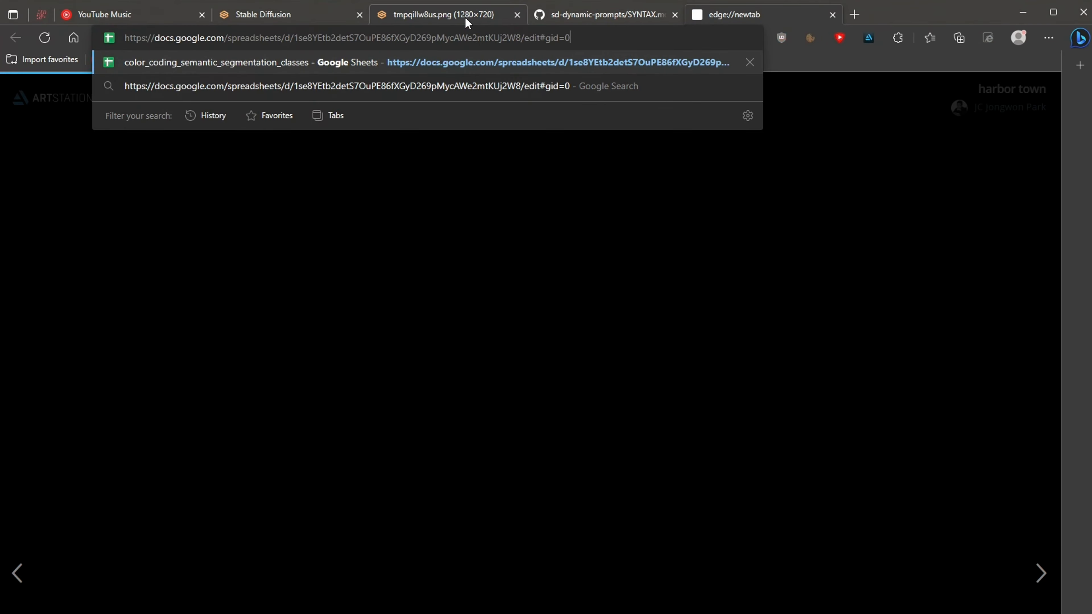
- Open the color_coding_semantic_segmentation_classes spreadsheet in Google Sheets and look through the colours assigned to each class
{"action": "key", "text": "Return"}
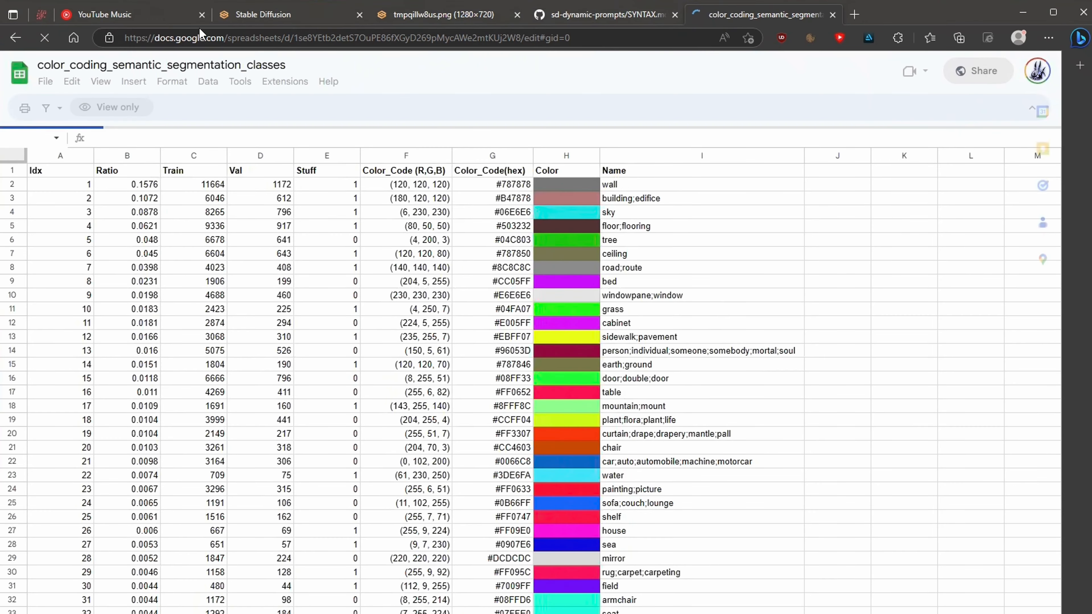
{"action": "scroll", "coordinate": [655, 608], "scroll_direction": "down", "scroll_amount": 20}
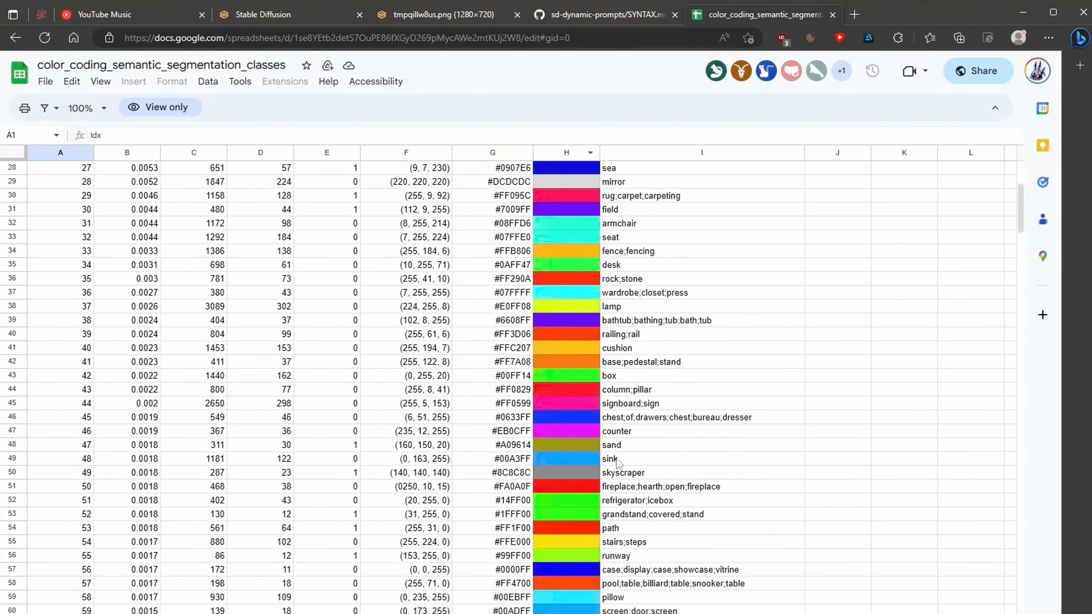
{"action": "scroll", "coordinate": [661, 602], "scroll_direction": "down", "scroll_amount": 8}
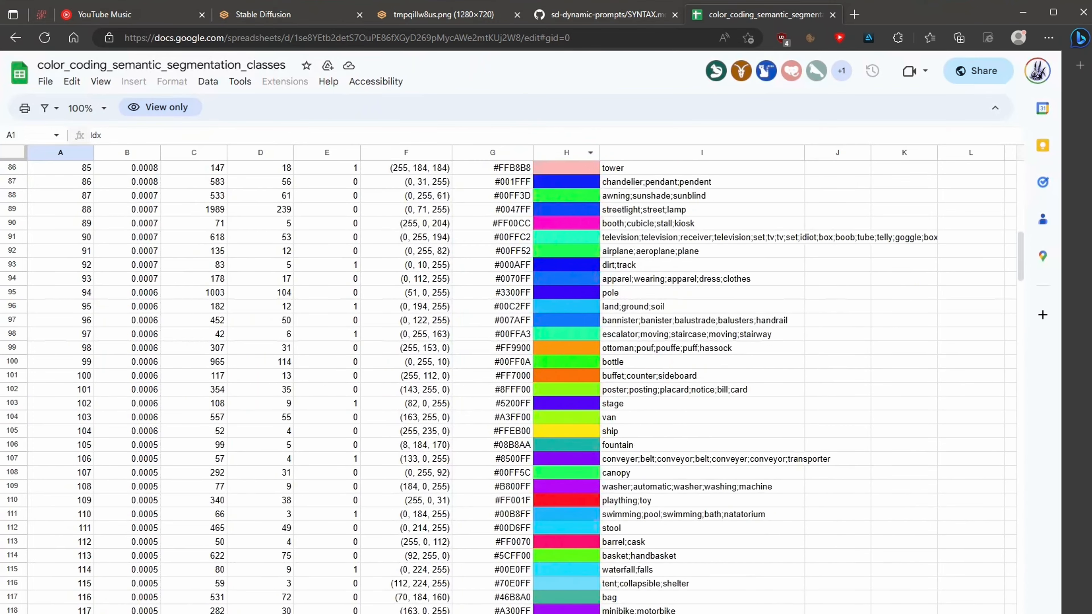
{"action": "scroll", "coordinate": [661, 602], "scroll_direction": "up", "scroll_amount": 20}
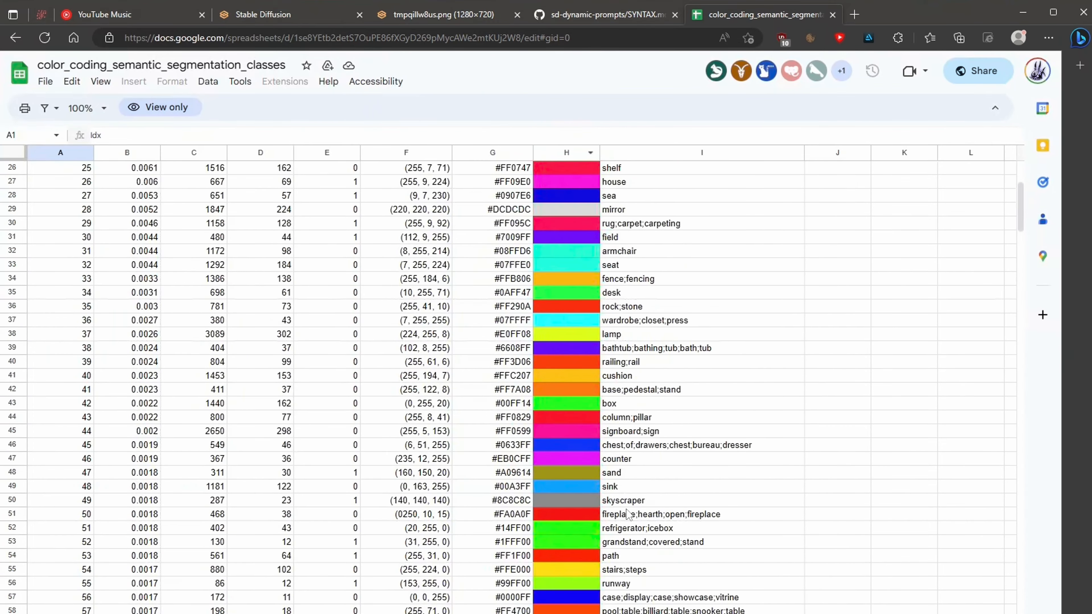
{"action": "scroll", "coordinate": [633, 485], "scroll_direction": "up", "scroll_amount": 9}
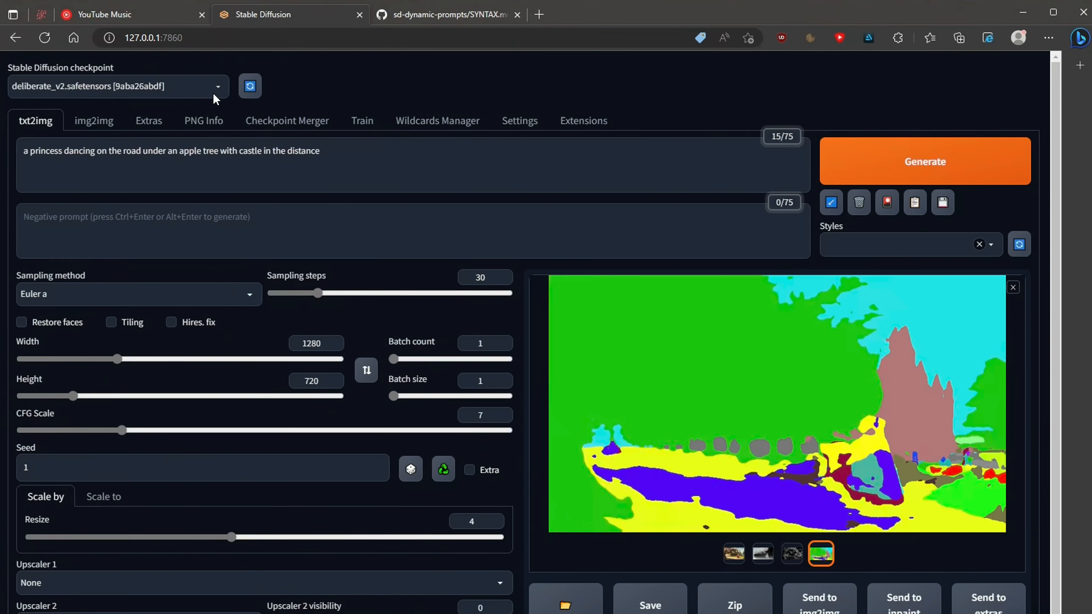
- Load the illuminatiDiffusionV1_v11 checkpoint and apply models\cldm_v21.yaml as the config file for Control Net models
{"action": "left_click", "coordinate": [214, 88]}
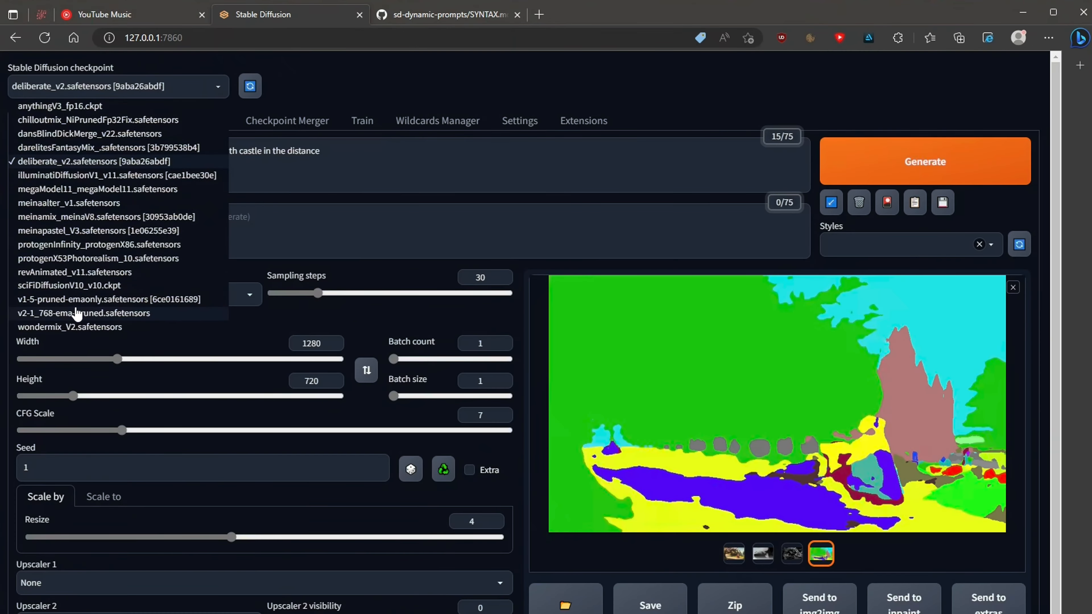
{"action": "left_click", "coordinate": [77, 176]}
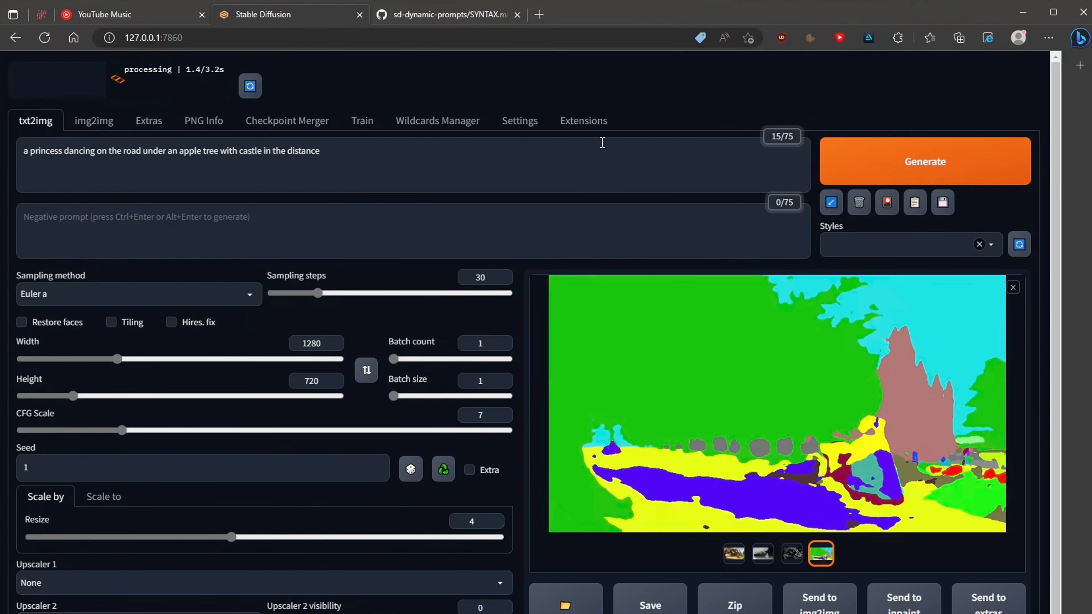
{"action": "left_click", "coordinate": [516, 121]}
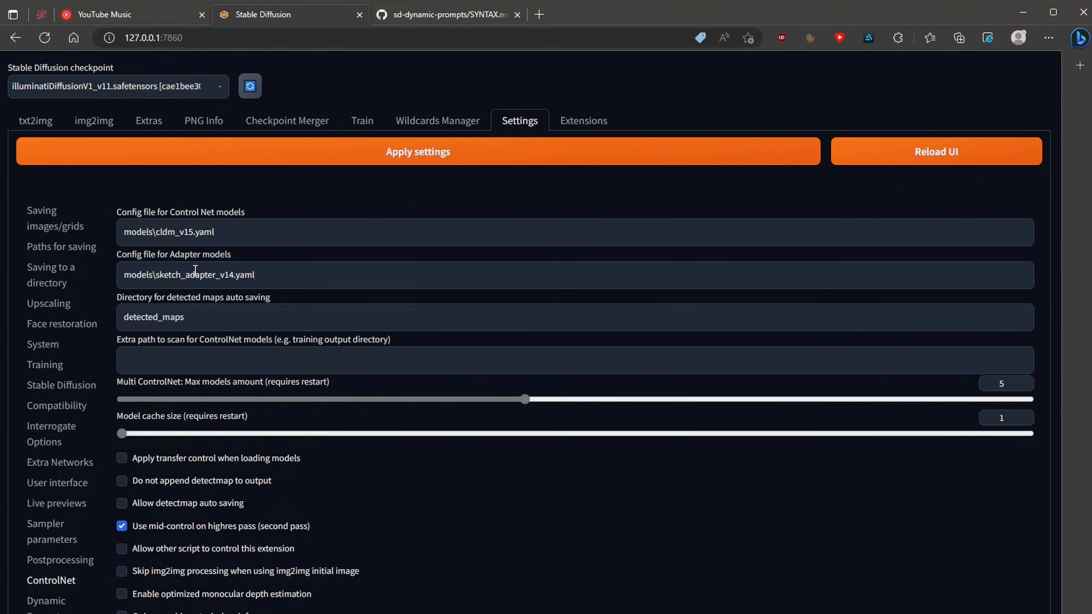
{"action": "left_click", "coordinate": [192, 234]}
{"action": "key", "text": "BackSpace"}
{"action": "key", "text": "BackSpace"}
{"action": "type", "text": "21"}
{"action": "left_click", "coordinate": [456, 160]}
- Return to txt2img and review the ControlNet models available for Control Model - 2
{"action": "left_click", "coordinate": [86, 124]}
{"action": "left_click", "coordinate": [41, 124]}
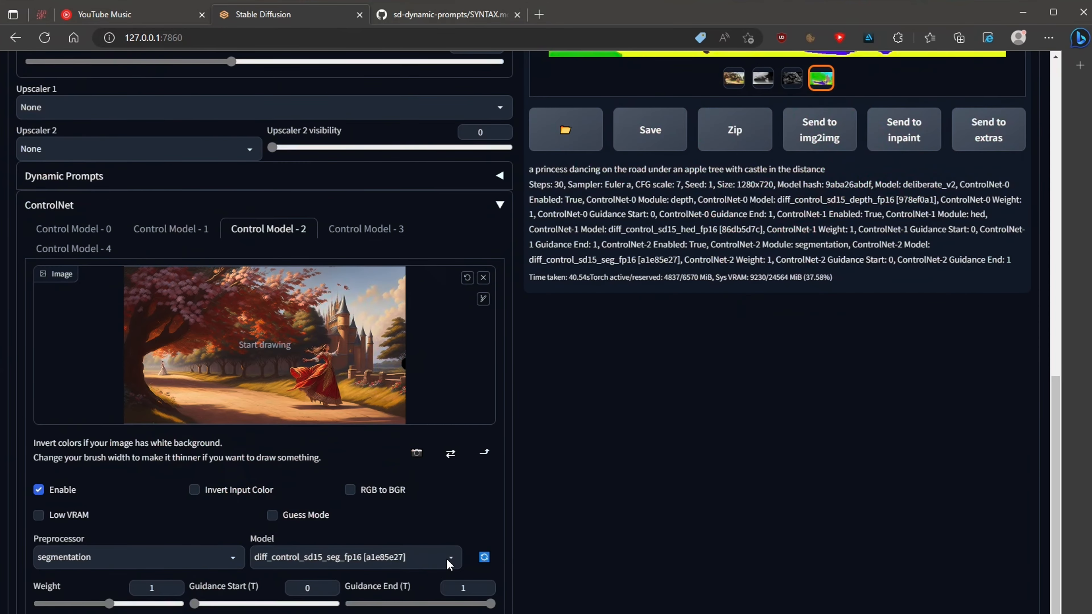
{"action": "left_click", "coordinate": [450, 562]}
{"action": "left_click", "coordinate": [617, 611]}
{"action": "scroll", "coordinate": [617, 611], "scroll_direction": "up", "scroll_amount": 5}
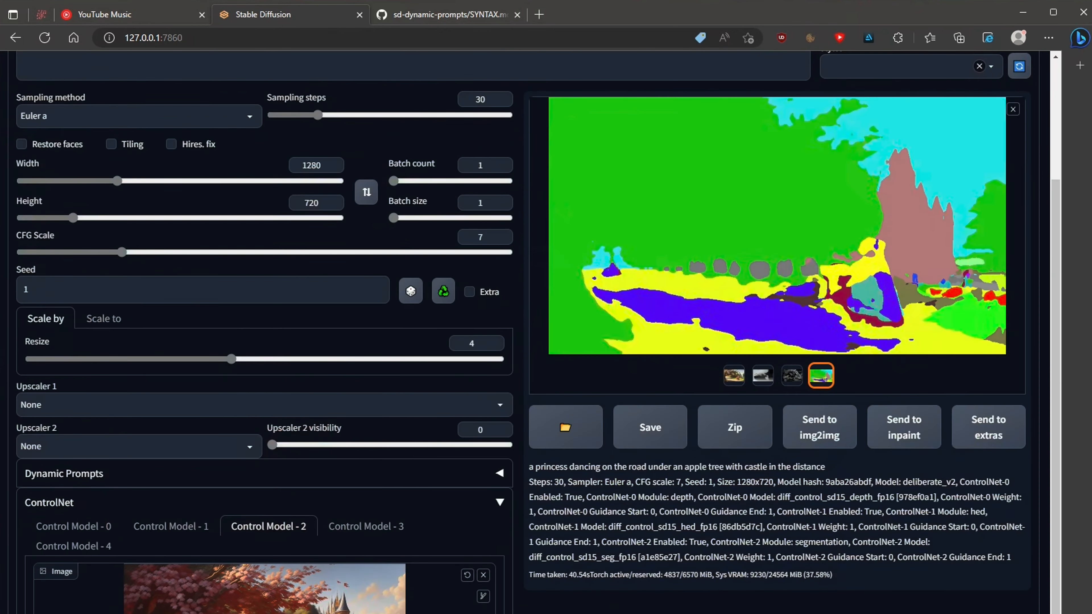
{"action": "scroll", "coordinate": [542, 415], "scroll_direction": "up", "scroll_amount": 3}
- Open the thibaud/controlnet-sd21 repository on Hugging Face and look through its files
{"action": "key", "text": "ctrl+t"}
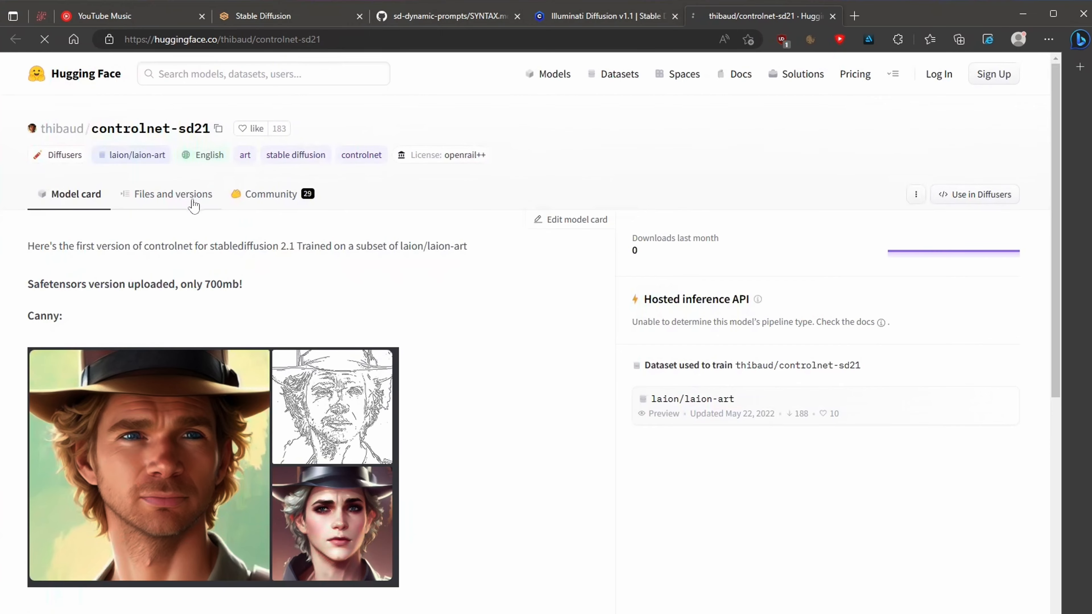
{"action": "left_click", "coordinate": [176, 194]}
{"action": "scroll", "coordinate": [409, 251], "scroll_direction": "down", "scroll_amount": 5}
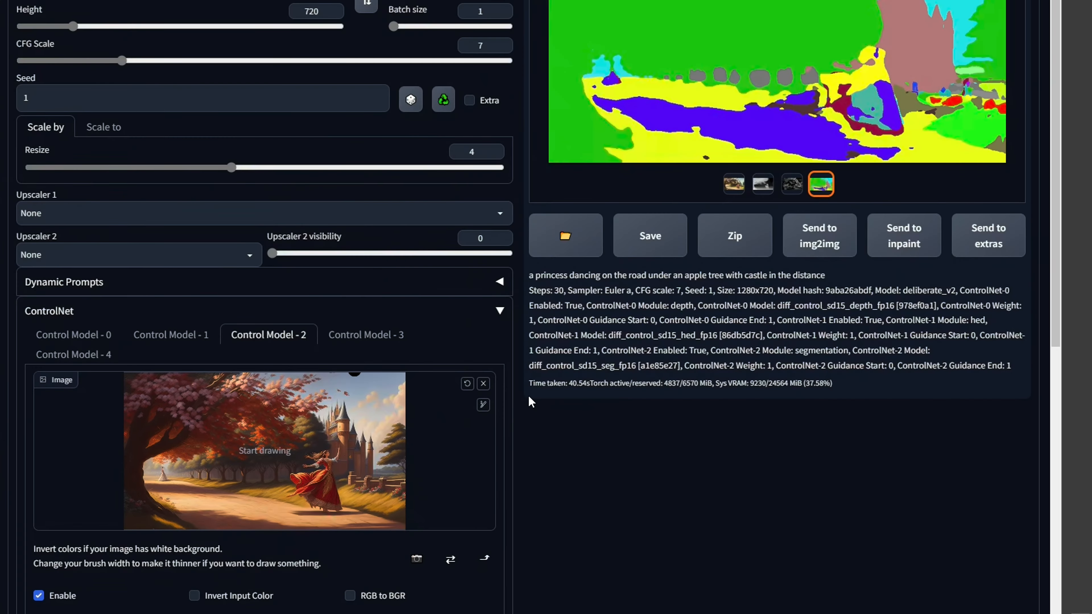
- Back in the Stable Diffusion web UI, set Control Model - 2 to diff_control_wd15beta2_canny with the canny preprocessor
{"action": "scroll", "coordinate": [529, 395], "scroll_direction": "down", "scroll_amount": 5}
{"action": "left_click", "coordinate": [415, 367]}
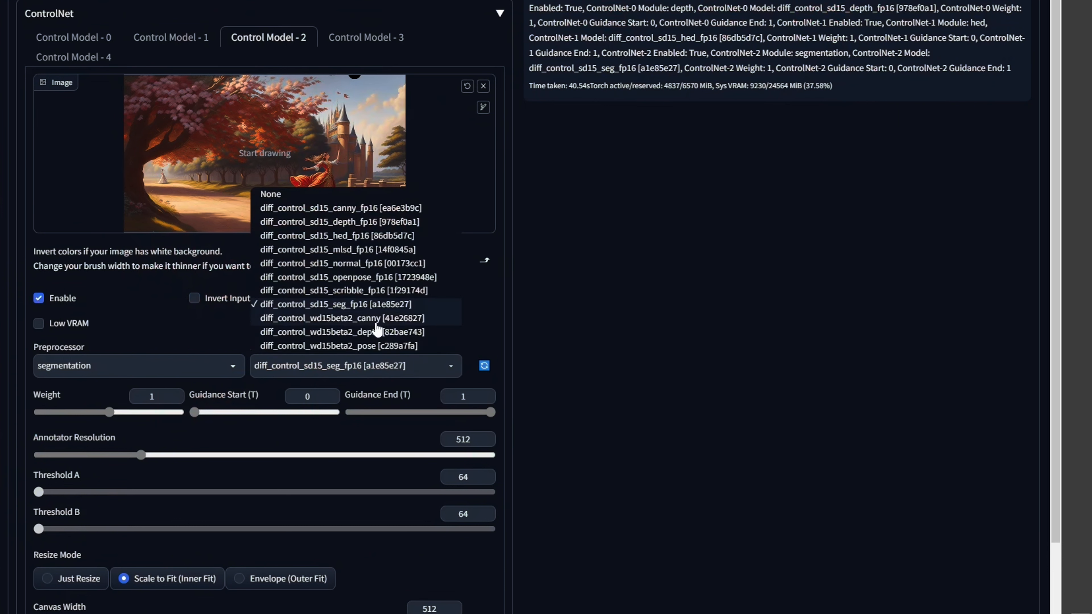
{"action": "left_click", "coordinate": [343, 318]}
{"action": "left_click", "coordinate": [227, 367]}
{"action": "left_click", "coordinate": [55, 155]}
- Check which models are available for the hed preprocessor in Control Model - 1
{"action": "left_click", "coordinate": [153, 43]}
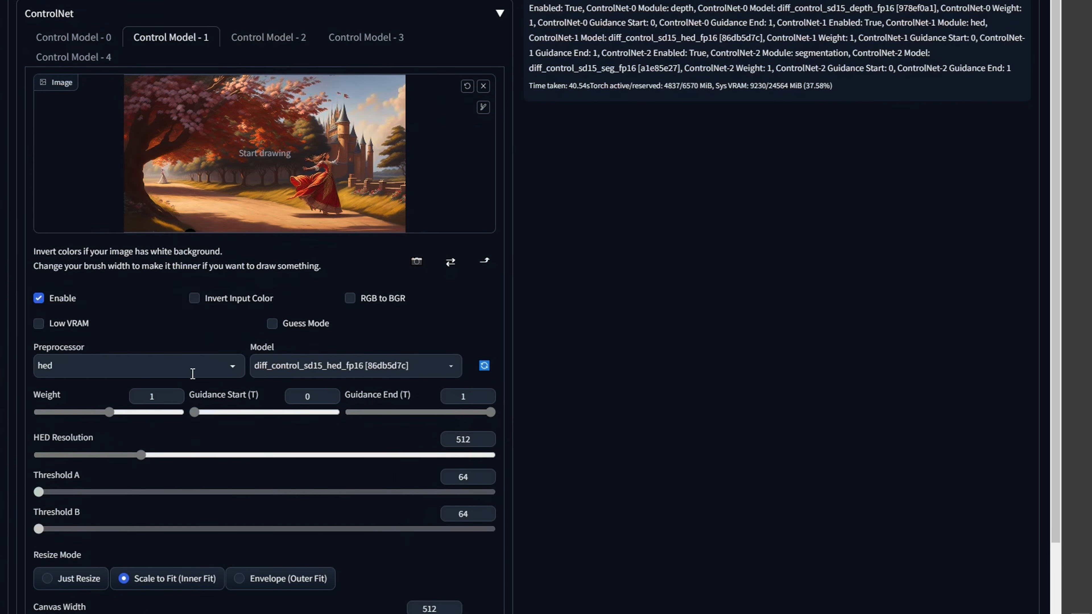
{"action": "left_click", "coordinate": [363, 366]}
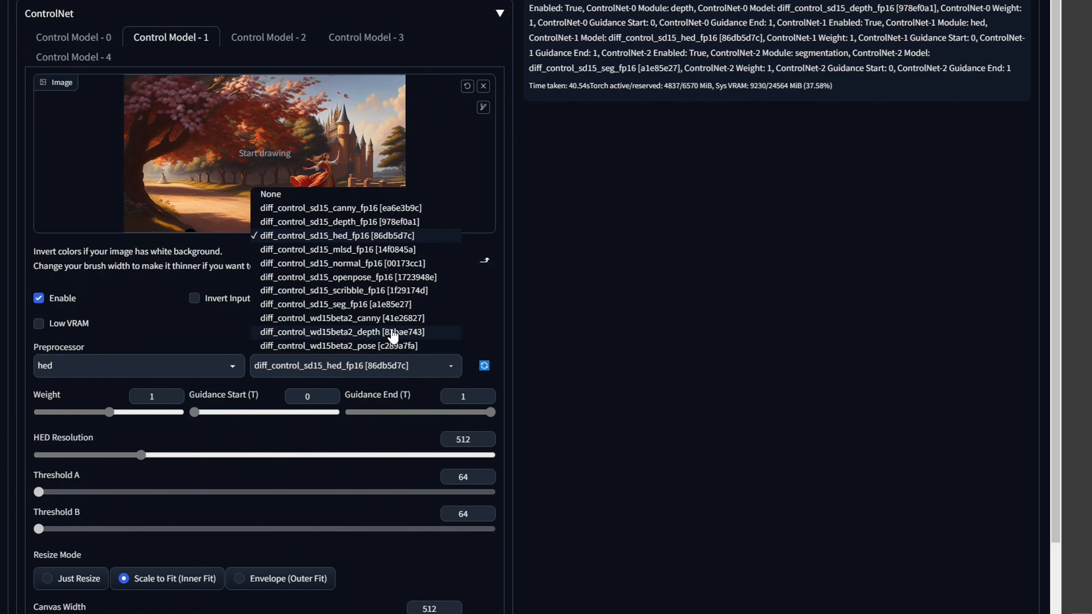
{"action": "key", "text": "Escape"}
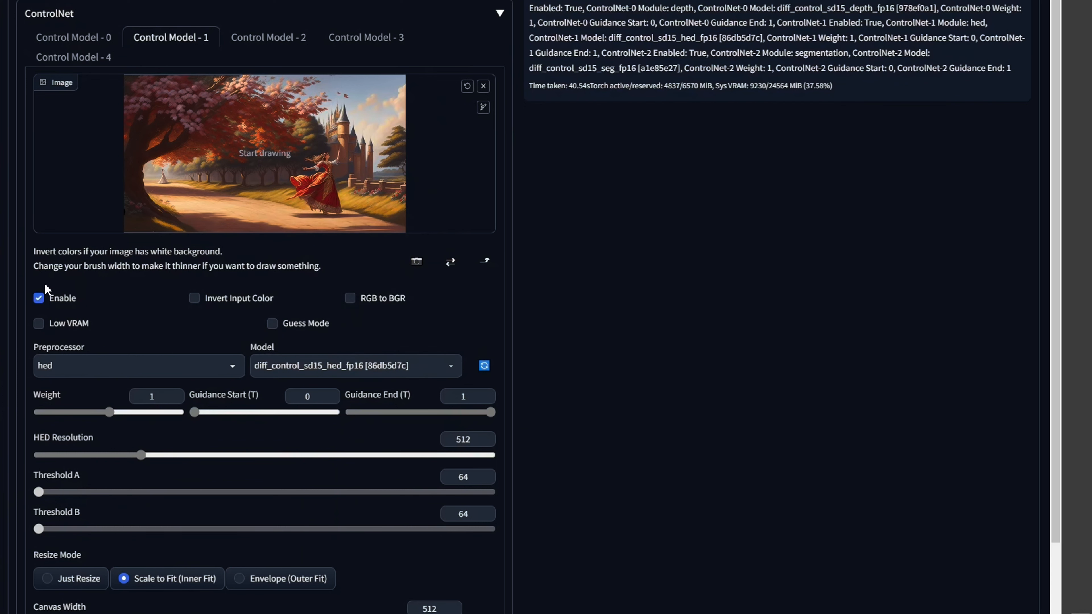
- Set Control Model - 0 to the diff_control_wd15beta2_depth model and generate the princess image
{"action": "left_click", "coordinate": [73, 38]}
{"action": "left_click", "coordinate": [436, 365]}
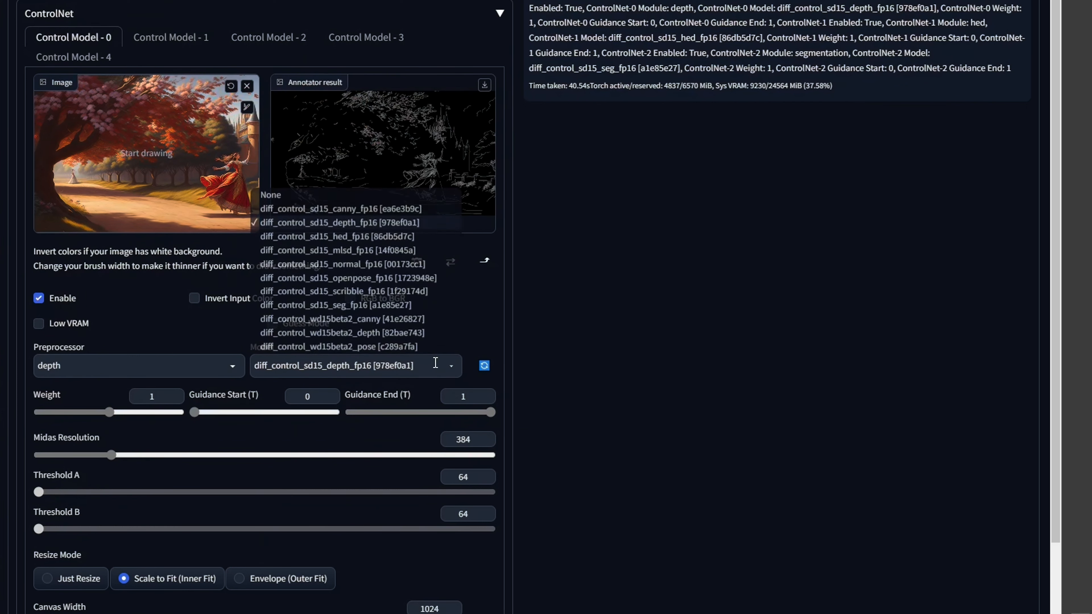
{"action": "left_click", "coordinate": [388, 334]}
{"action": "scroll", "coordinate": [581, 347], "scroll_direction": "up", "scroll_amount": 5}
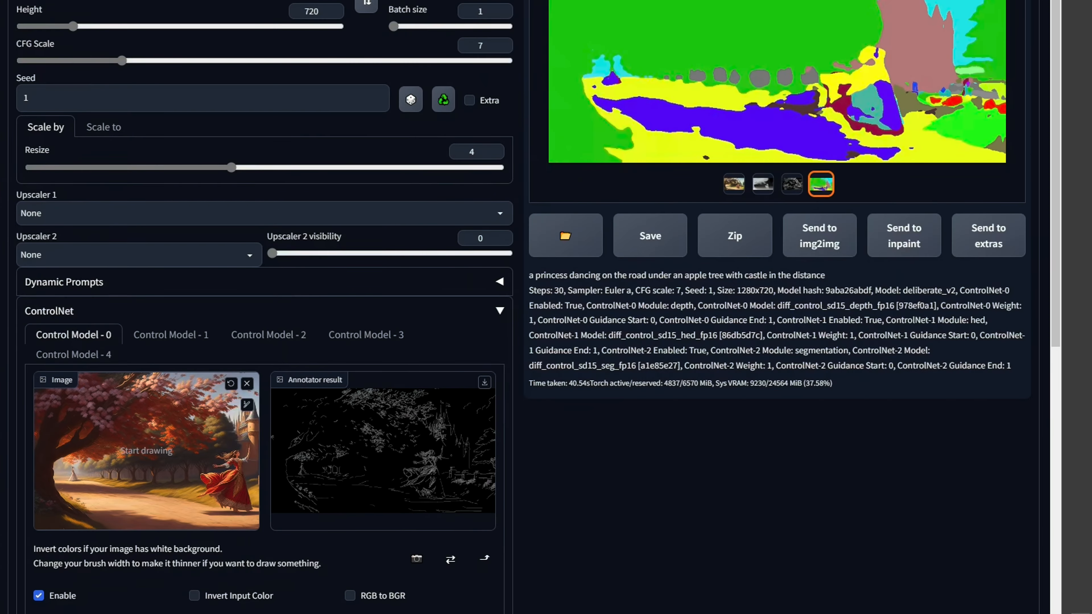
{"action": "key", "text": "ctrl+Return"}
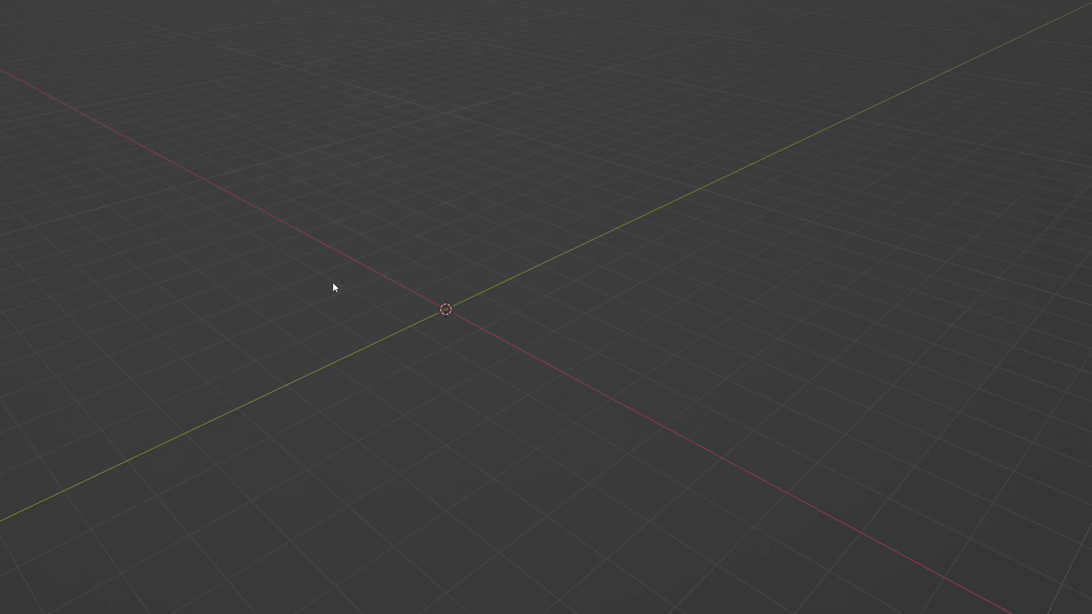
- Switch to Blender, add a Monkey mesh to the empty scene and scale it up
{"action": "key", "text": "shift+a"}
{"action": "mouse_move", "coordinate": [331, 241]}
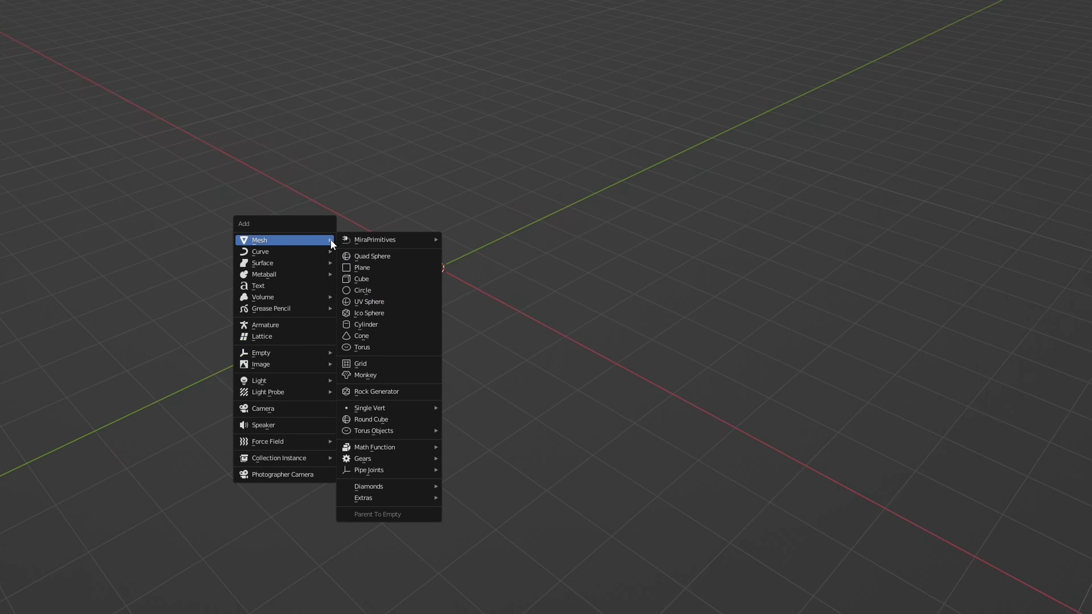
{"action": "left_click", "coordinate": [391, 381]}
{"action": "key", "text": "s"}
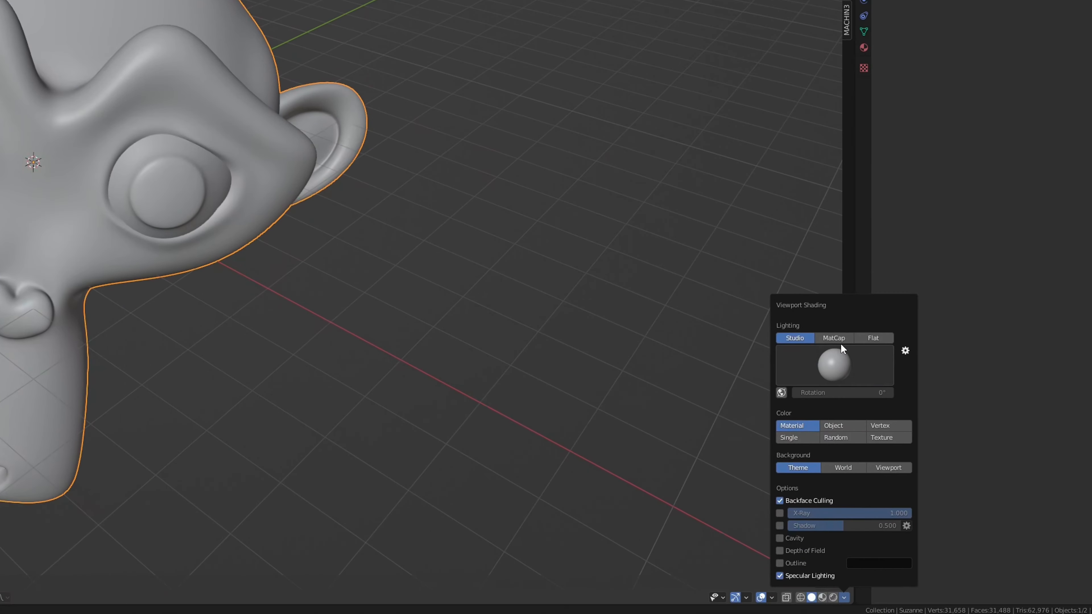
- Set the viewport's solid shading to the multicoloured normal-map MatCap to show the monkey head's surface normals
{"action": "left_click", "coordinate": [846, 364]}
{"action": "left_click", "coordinate": [991, 400]}
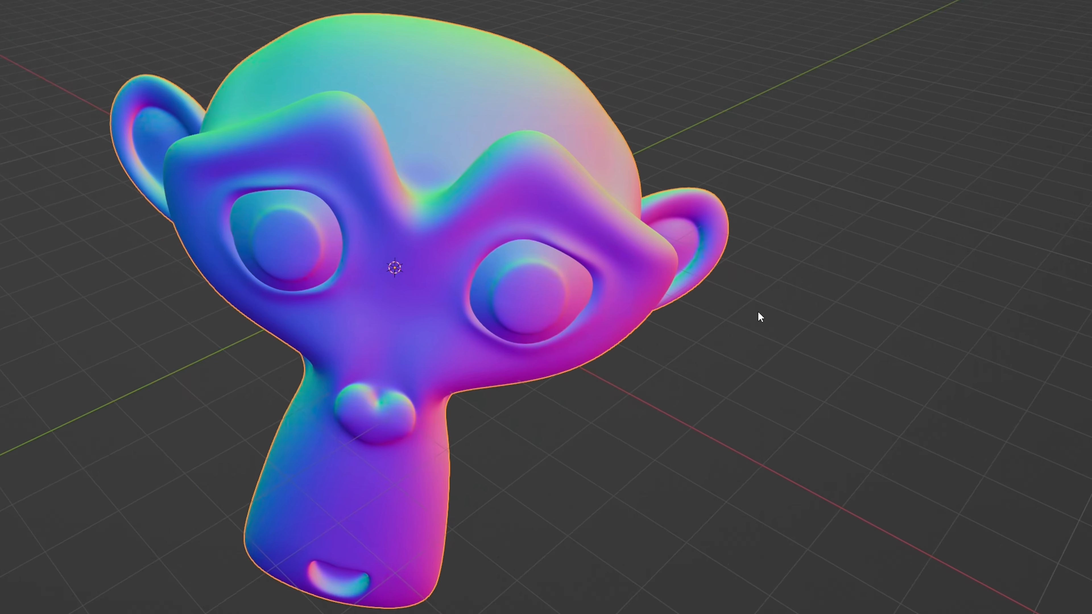
{"action": "left_click_drag", "start_coordinate": [502, 148], "coordinate": [489, 165]}
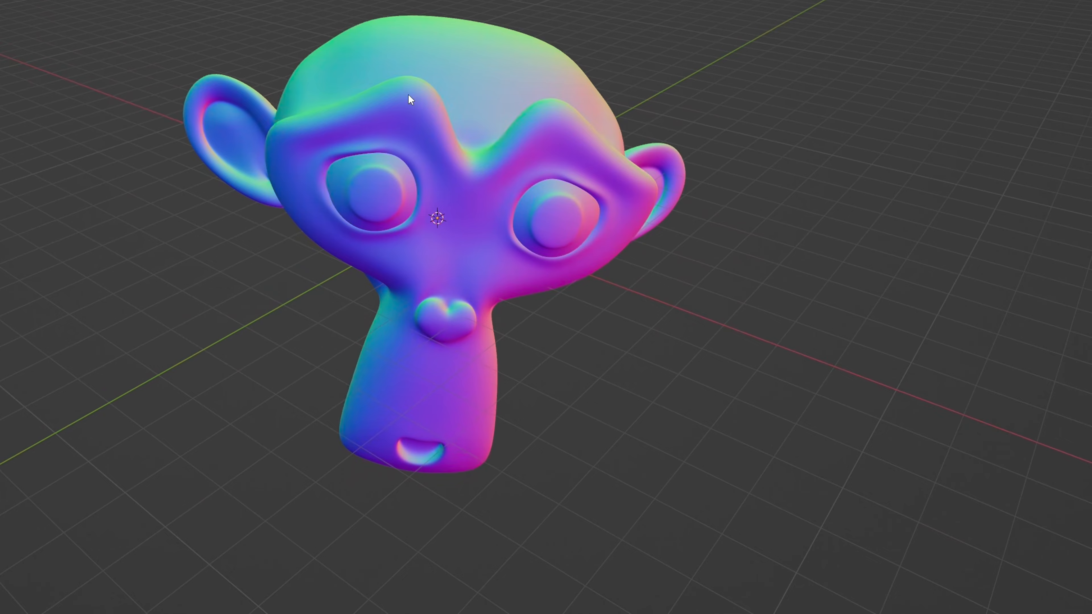
{"action": "mouse_move", "coordinate": [475, 231]}
{"action": "left_mouse_down"}
{"action": "mouse_move", "coordinate": [458, 223]}
{"action": "mouse_move", "coordinate": [474, 211]}
{"action": "left_mouse_up"}
{"action": "scroll", "coordinate": [476, 215], "scroll_direction": "down", "scroll_amount": 3}
- Add a plane as a large upright backdrop behind the monkey head, and hide the X and Y axis overlays
{"action": "key", "text": "shift+a"}
{"action": "left_click", "coordinate": [611, 257]}
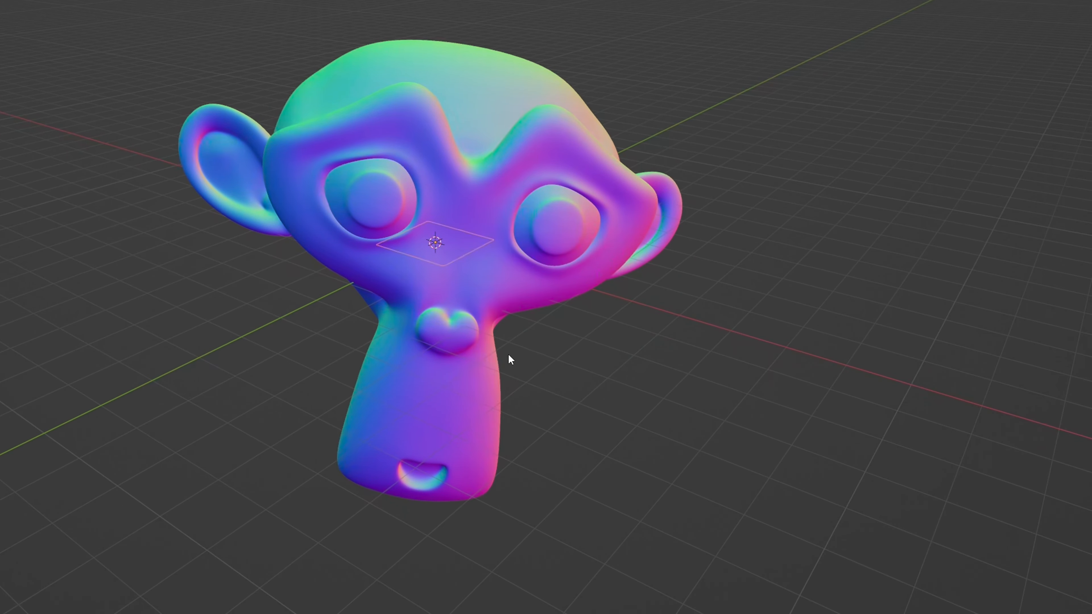
{"action": "left_click_drag", "start_coordinate": [509, 359], "coordinate": [547, 283]}
{"action": "key", "text": "g"}
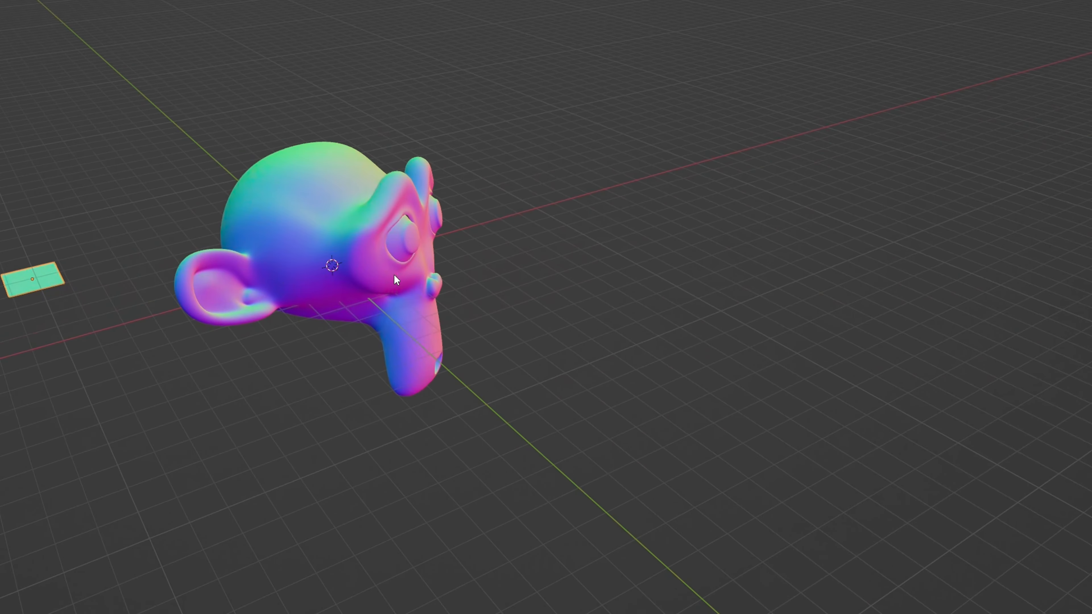
{"action": "left_click", "coordinate": [394, 280]}
{"action": "key", "text": "s"}
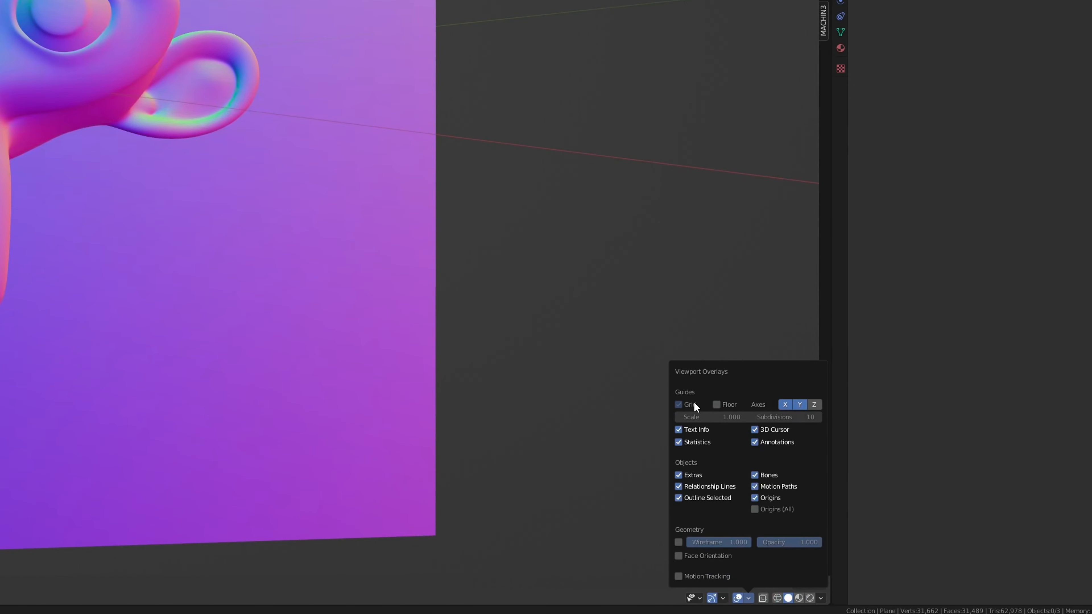
{"action": "left_click", "coordinate": [786, 405]}
{"action": "left_click", "coordinate": [800, 405]}
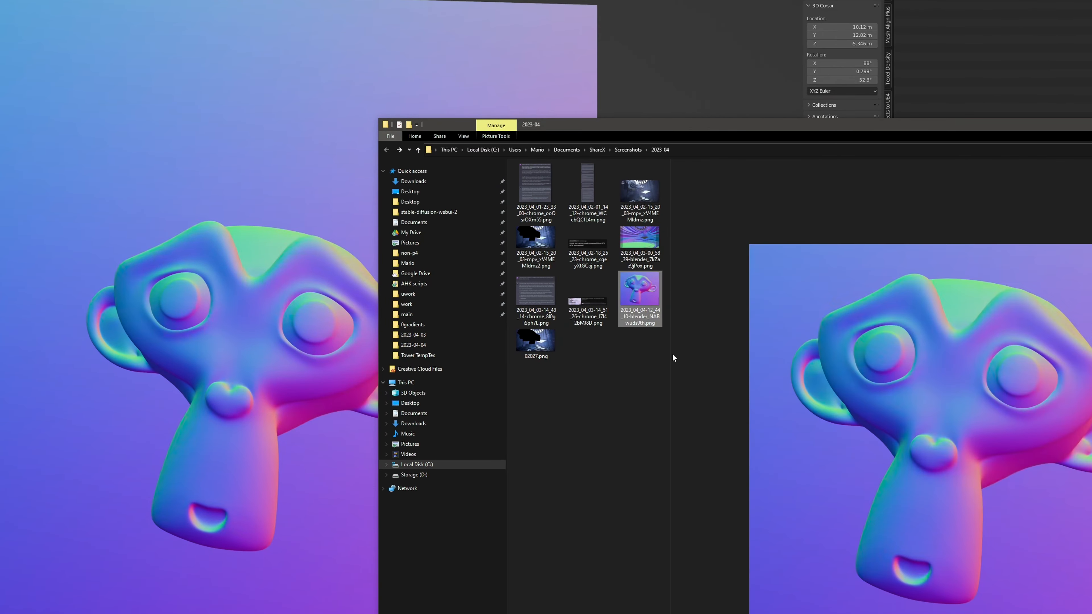
- Switch to the Stable Diffusion web UI and remove the existing input image from Control Model - 0
{"action": "key", "text": "alt+Tab"}
{"action": "left_click", "coordinate": [66, 327]}
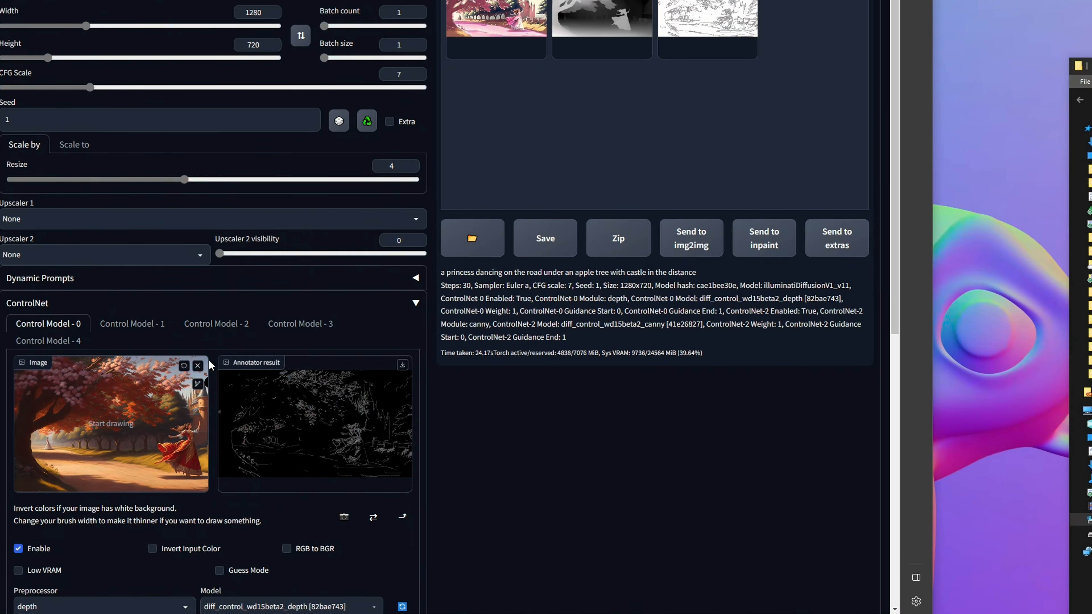
{"action": "left_click", "coordinate": [197, 365]}
{"action": "scroll", "coordinate": [27, 398], "scroll_direction": "down", "scroll_amount": 3}
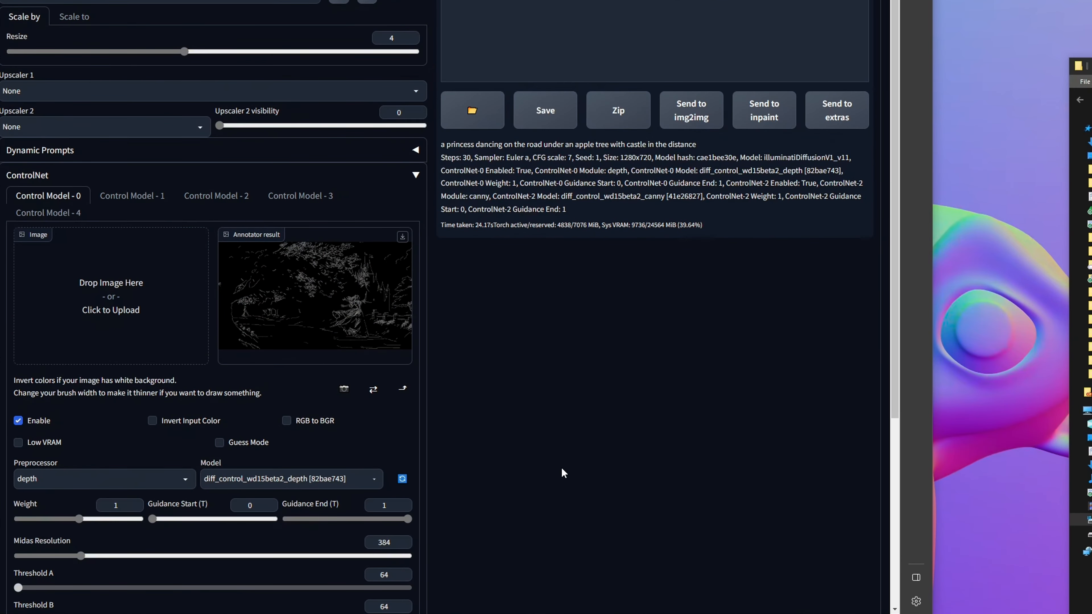
{"action": "left_click", "coordinate": [168, 480]}
{"action": "left_click", "coordinate": [556, 403]}
{"action": "scroll", "coordinate": [556, 403], "scroll_direction": "up", "scroll_amount": 3}
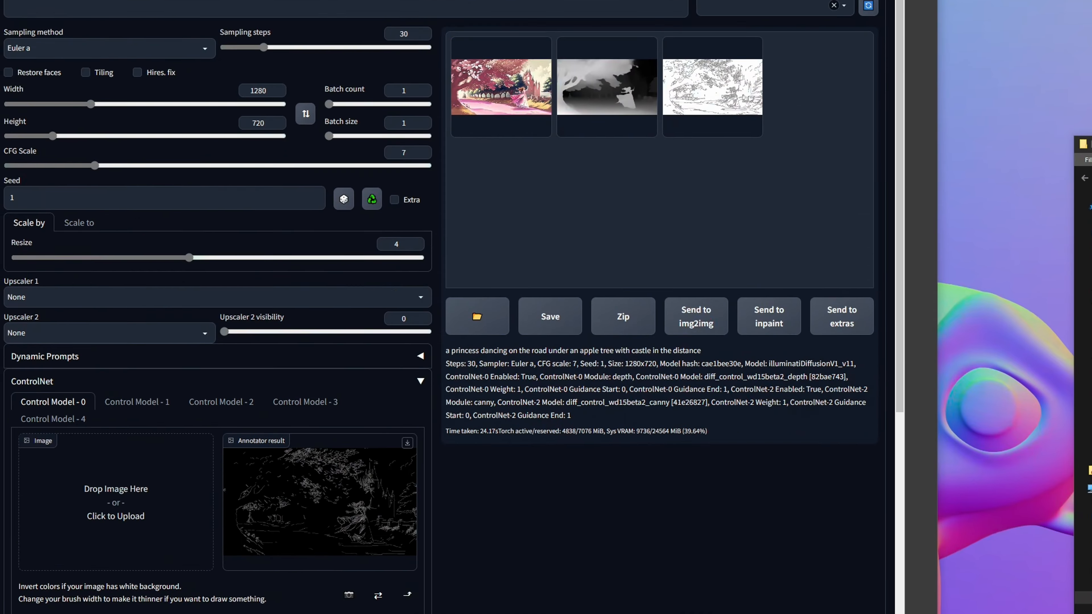
- Load the chilloutmix_NiPrunedFp32Fix checkpoint and edit the config file for Control Net models in the ControlNet settings
{"action": "left_click", "coordinate": [95, 31]}
{"action": "left_click", "coordinate": [49, 58]}
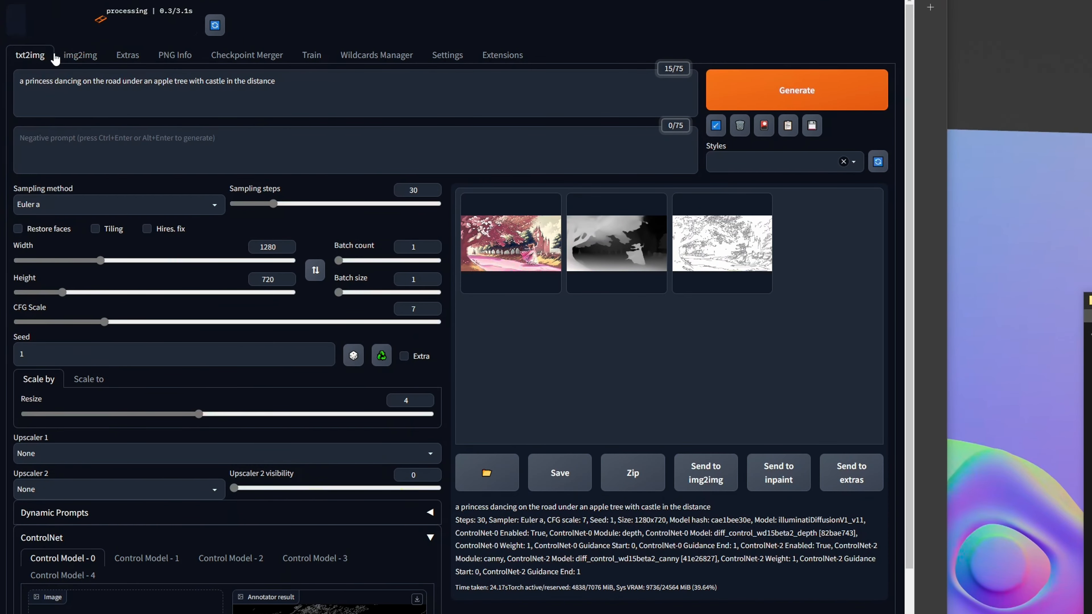
{"action": "left_click", "coordinate": [165, 150]}
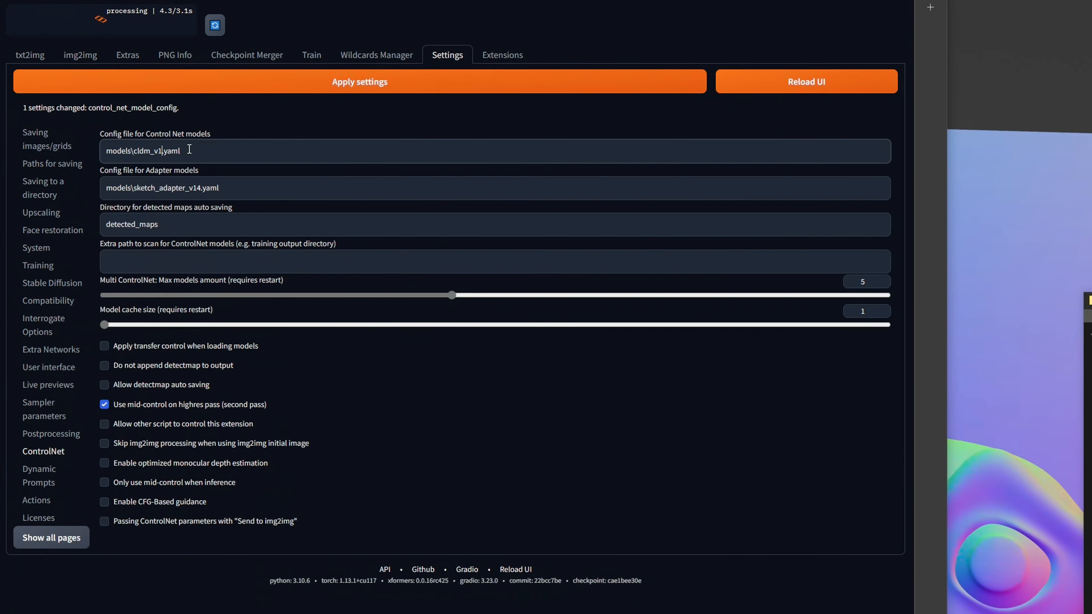
- In txt2img, load the monkey normal-map screenshot into Control Model - 0 and set the width and height to 1024
{"action": "left_click", "coordinate": [30, 55]}
{"action": "scroll", "coordinate": [151, 340], "scroll_direction": "down", "scroll_amount": 5}
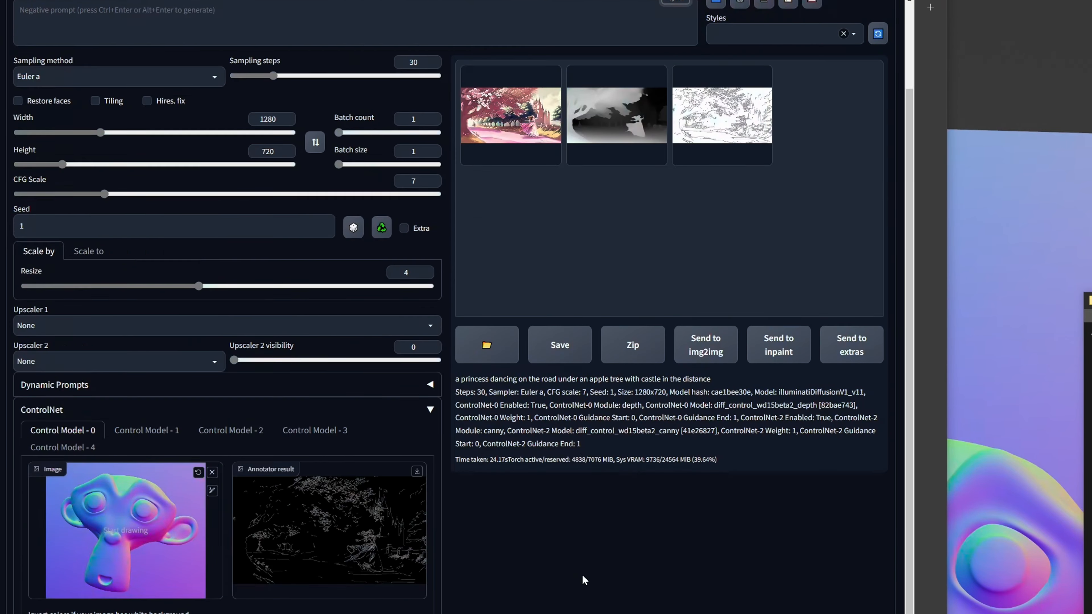
{"action": "scroll", "coordinate": [584, 580], "scroll_direction": "up", "scroll_amount": 3}
{"action": "double_click", "coordinate": [268, 118]}
{"action": "type", "text": "12"}
{"action": "key", "text": "BackSpace"}
{"action": "type", "text": "024"}
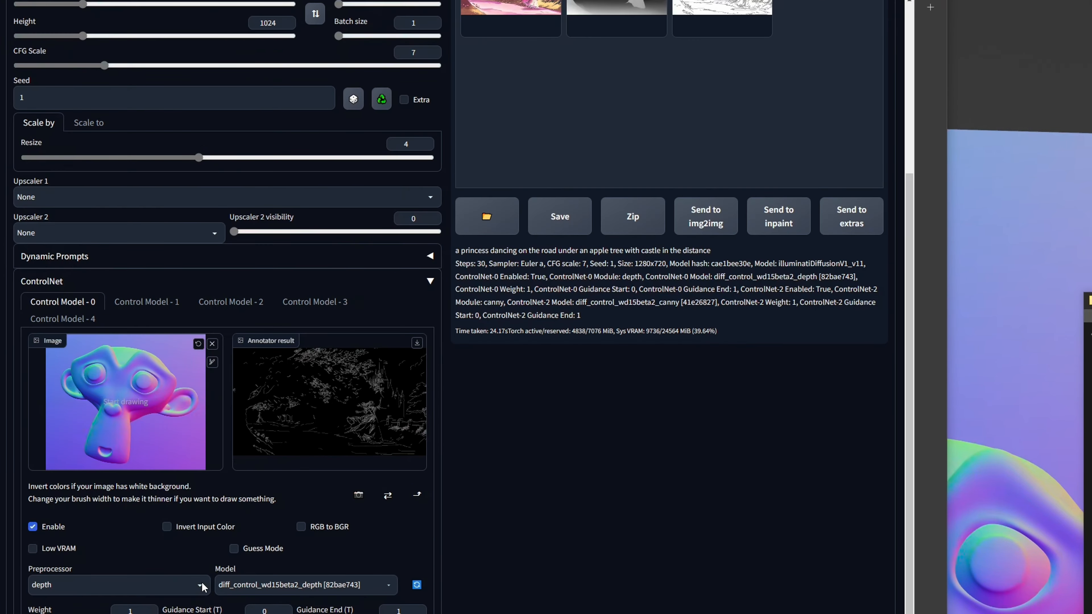
- Set Control Model - 0 to the none preprocessor with the diff_control_sd15_normal_fp16 model
{"action": "left_click", "coordinate": [202, 586]}
{"action": "left_click", "coordinate": [142, 390]}
{"action": "left_click", "coordinate": [355, 586]}
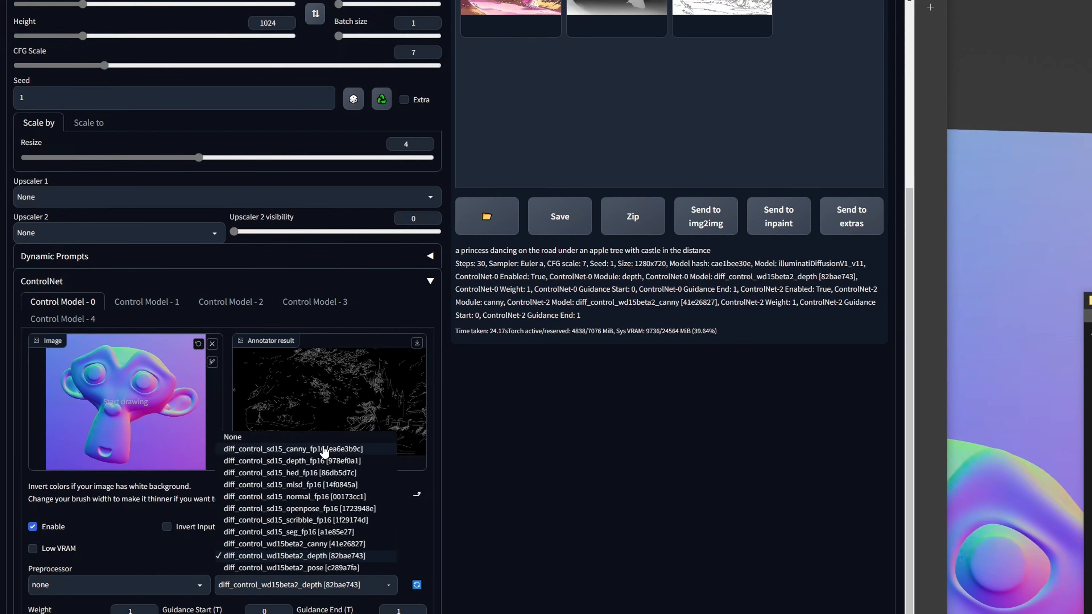
{"action": "left_click", "coordinate": [318, 498]}
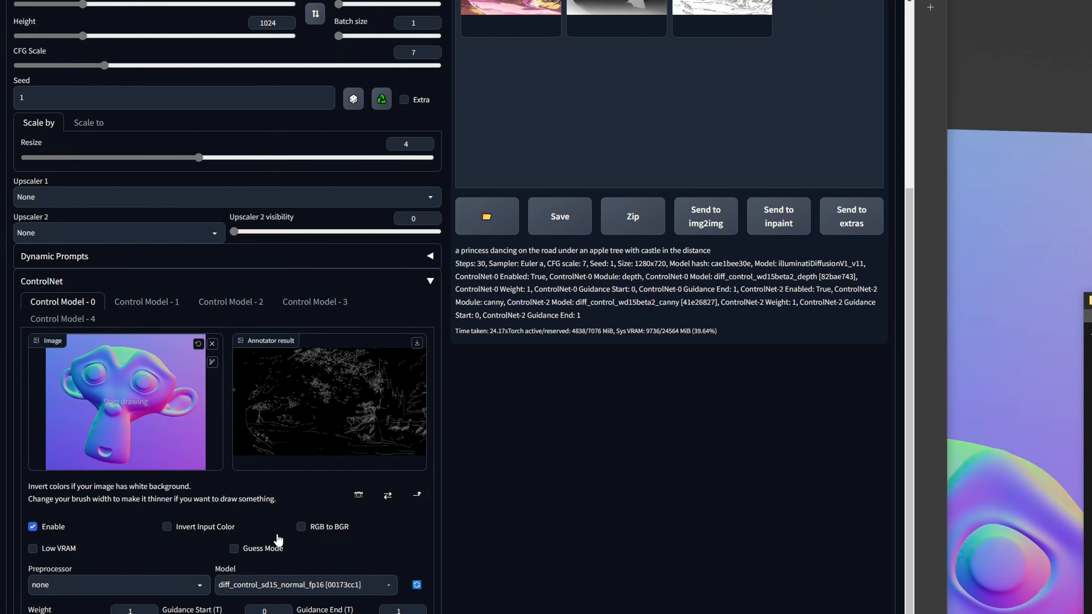
- Replace the prompt with "grass with sky background" and generate the image
{"action": "scroll", "coordinate": [167, 534], "scroll_direction": "up", "scroll_amount": 6}
{"action": "left_click_drag", "start_coordinate": [328, 99], "coordinate": [17, 73]}
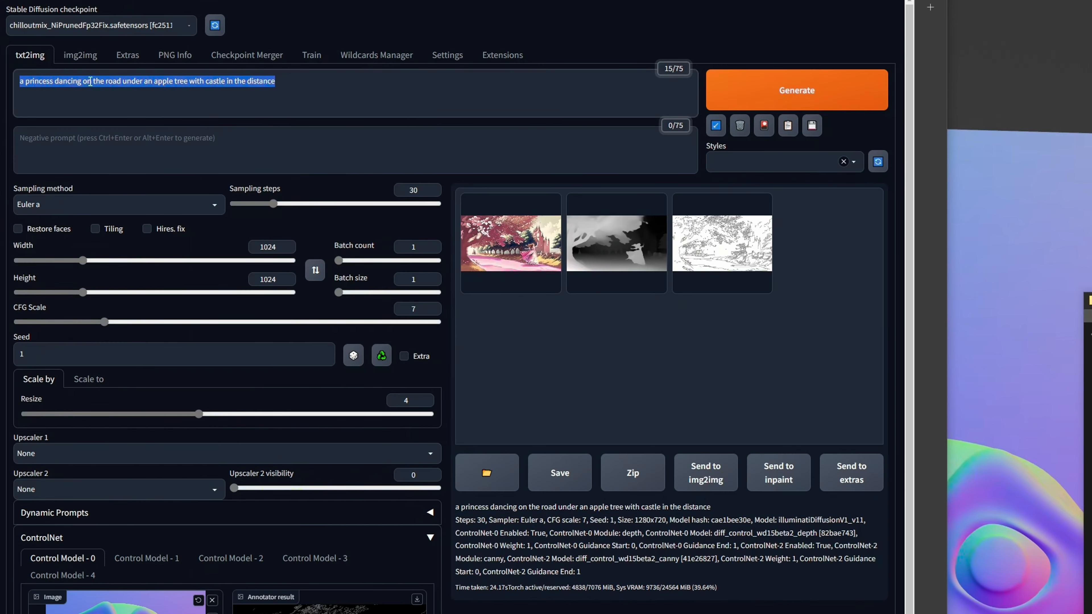
{"action": "key", "text": "BackSpace"}
{"action": "type", "text": "grass"}
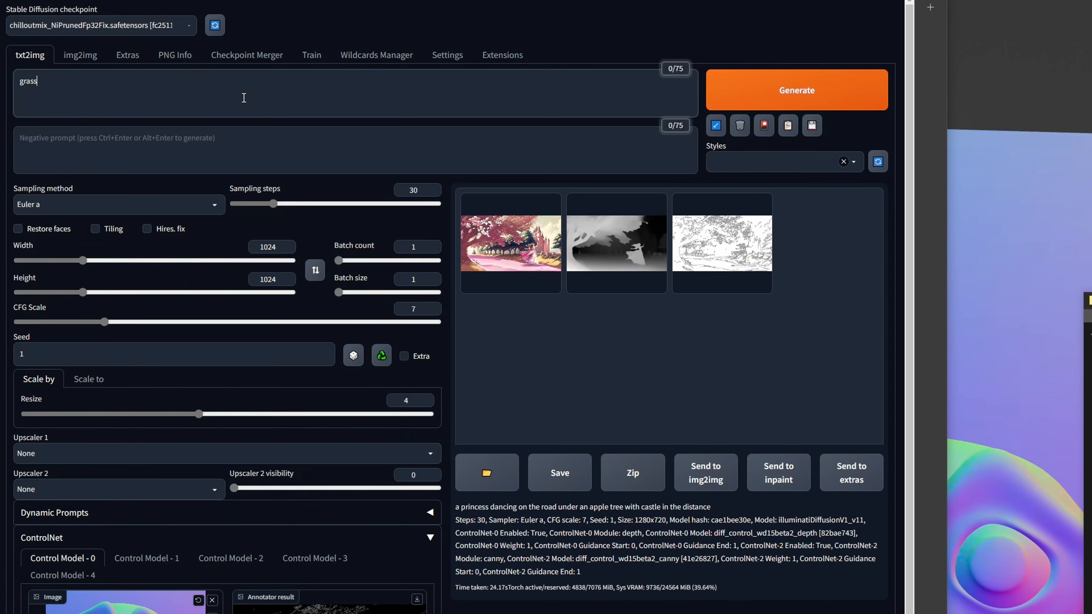
{"action": "type", "text": " with sky background"}
{"action": "key", "text": "ctrl+Return"}
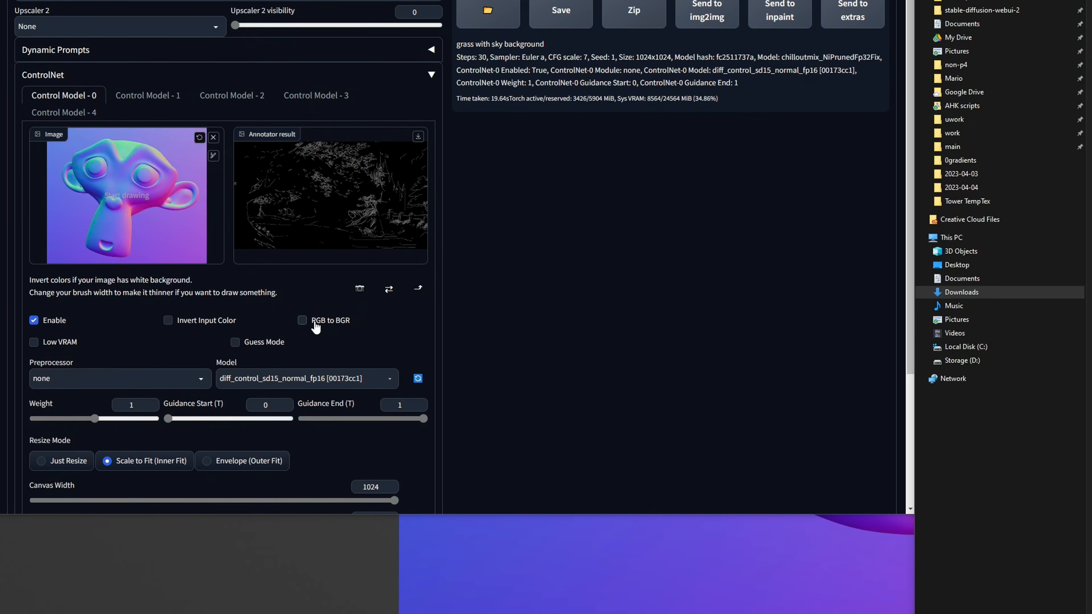
- Enable RGB to BGR for Control Model - 0 and generate the grass image again
{"action": "left_click", "coordinate": [302, 321]}
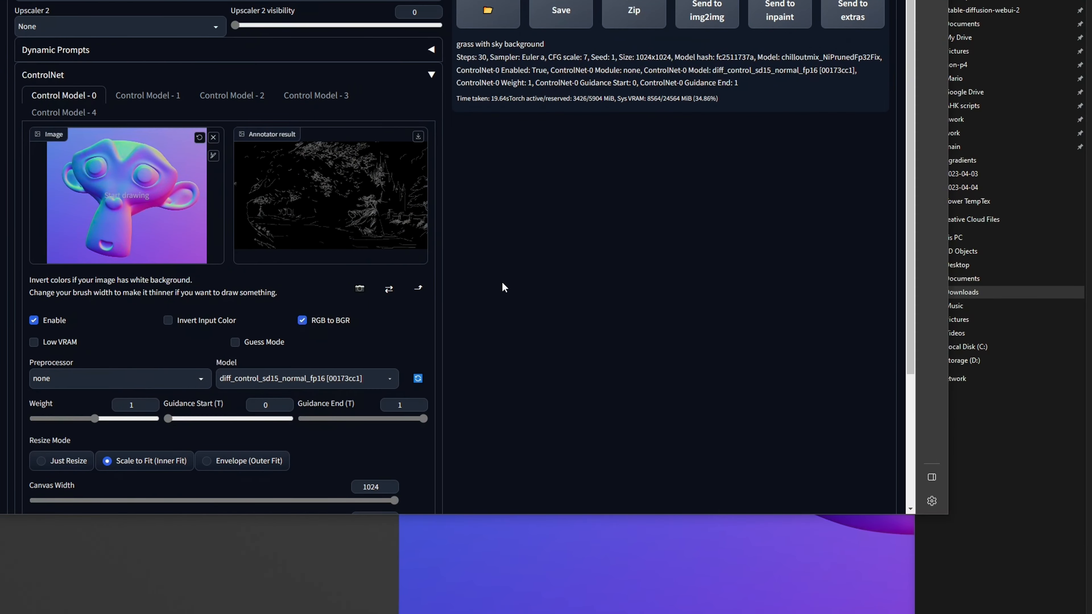
{"action": "scroll", "coordinate": [522, 331], "scroll_direction": "up", "scroll_amount": 3}
{"action": "key", "text": "ctrl+Return"}
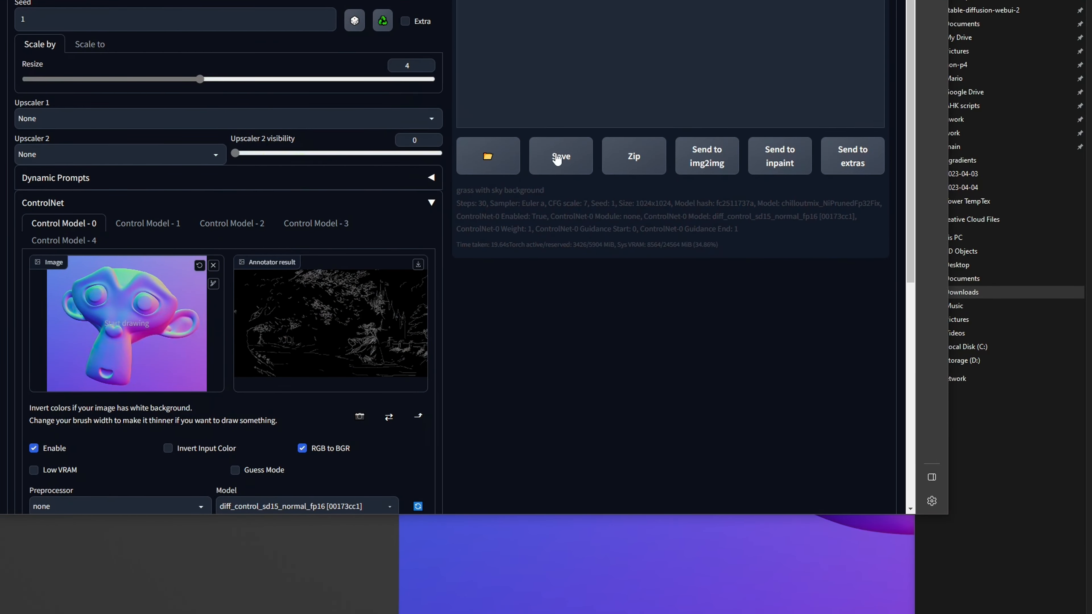
{"action": "scroll", "coordinate": [526, 334], "scroll_direction": "down", "scroll_amount": 5}
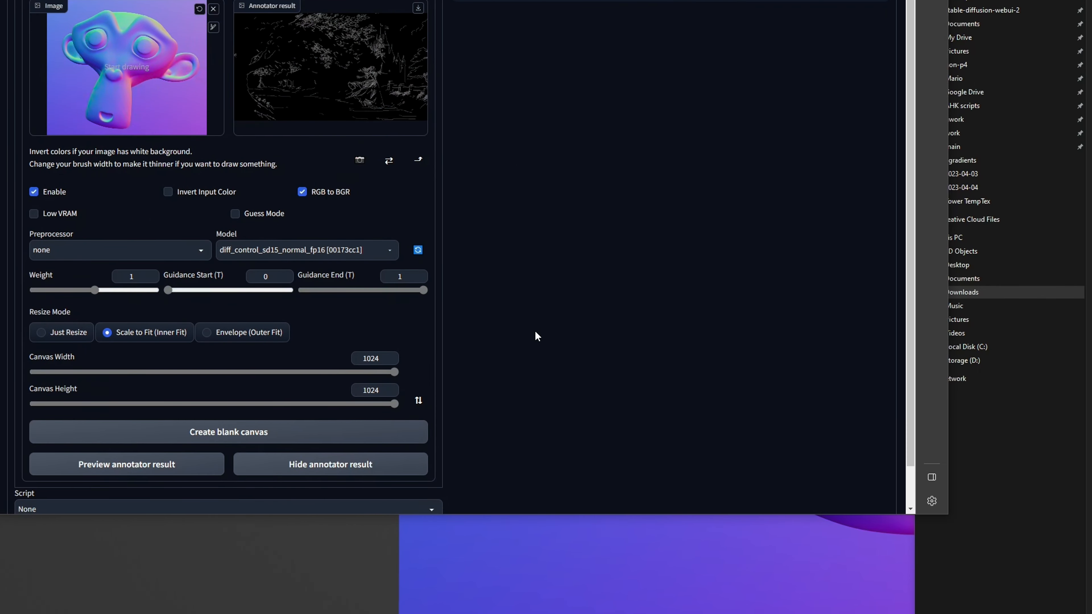
{"action": "scroll", "coordinate": [536, 323], "scroll_direction": "up", "scroll_amount": 5}
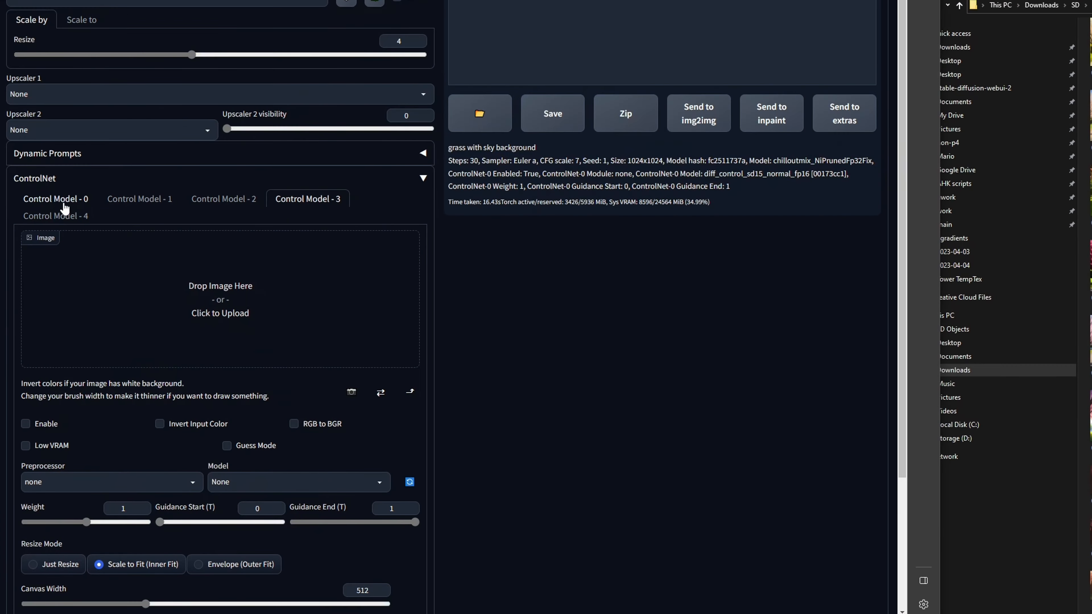
- Regenerate with the Control Model - 0 weight at 0.75, enable Guess Mode for another generation, and raise the weight
{"action": "left_click", "coordinate": [70, 201]}
{"action": "left_click_drag", "start_coordinate": [90, 519], "coordinate": [77, 519]}
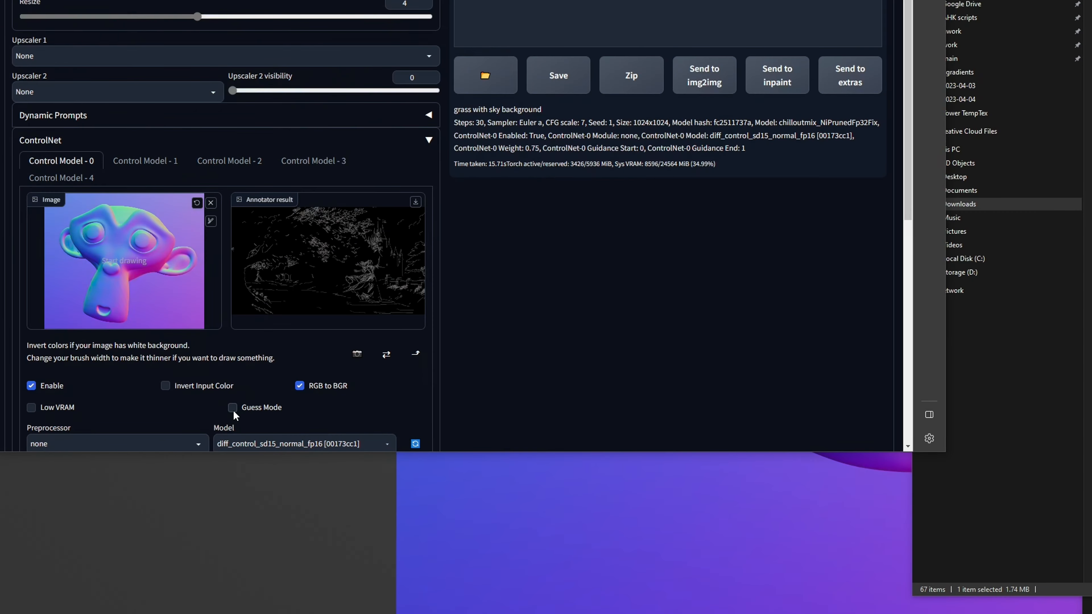
{"action": "left_click", "coordinate": [232, 408]}
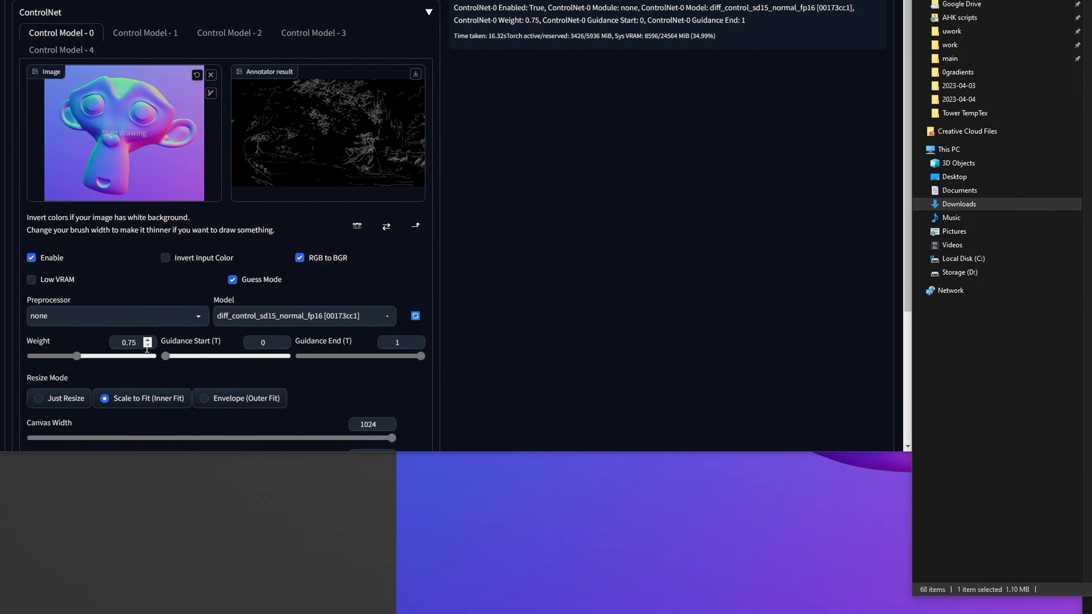
{"action": "left_click", "coordinate": [122, 356]}
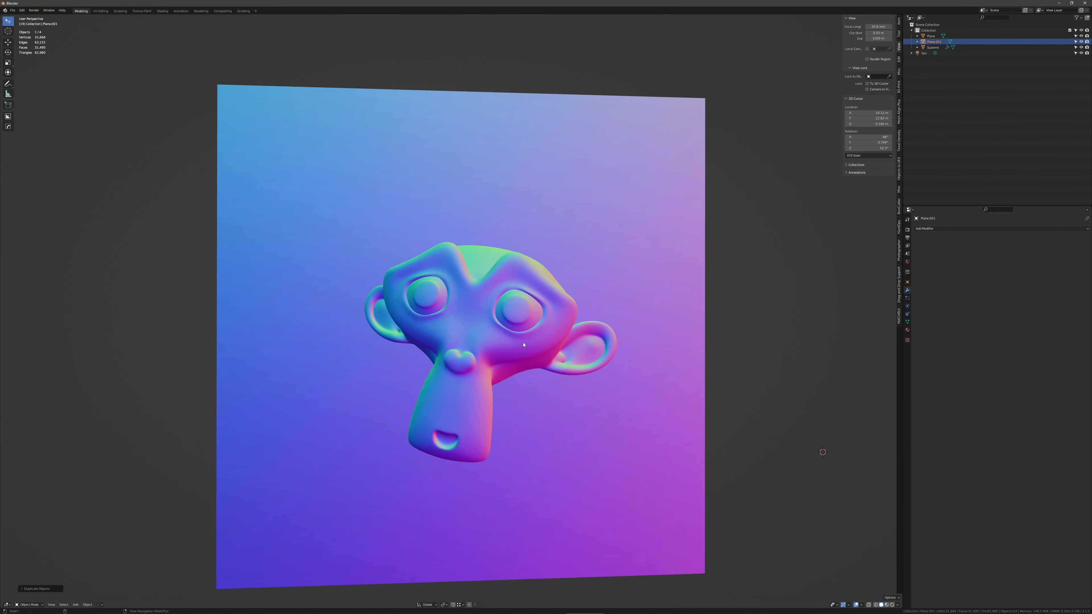
- Switch to Blender and display the monkey scene in rendered viewport shading with the Mist render pass
{"action": "left_click", "coordinate": [927, 229]}
{"action": "left_click", "coordinate": [897, 605]}
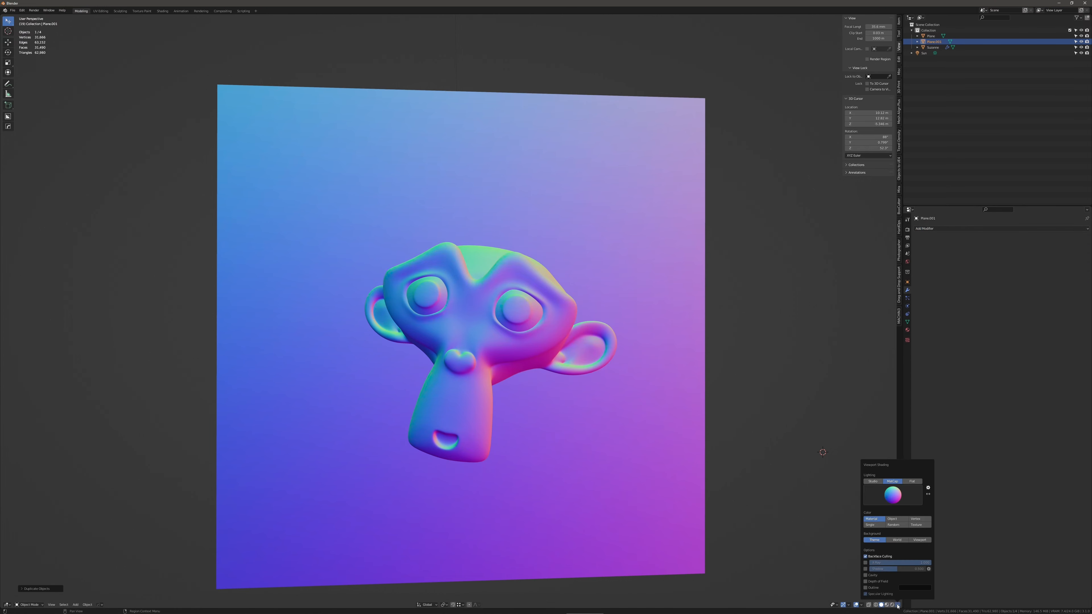
{"action": "left_click", "coordinate": [898, 605]}
{"action": "left_click", "coordinate": [893, 605]}
{"action": "left_click", "coordinate": [897, 605]}
{"action": "left_click", "coordinate": [901, 595]}
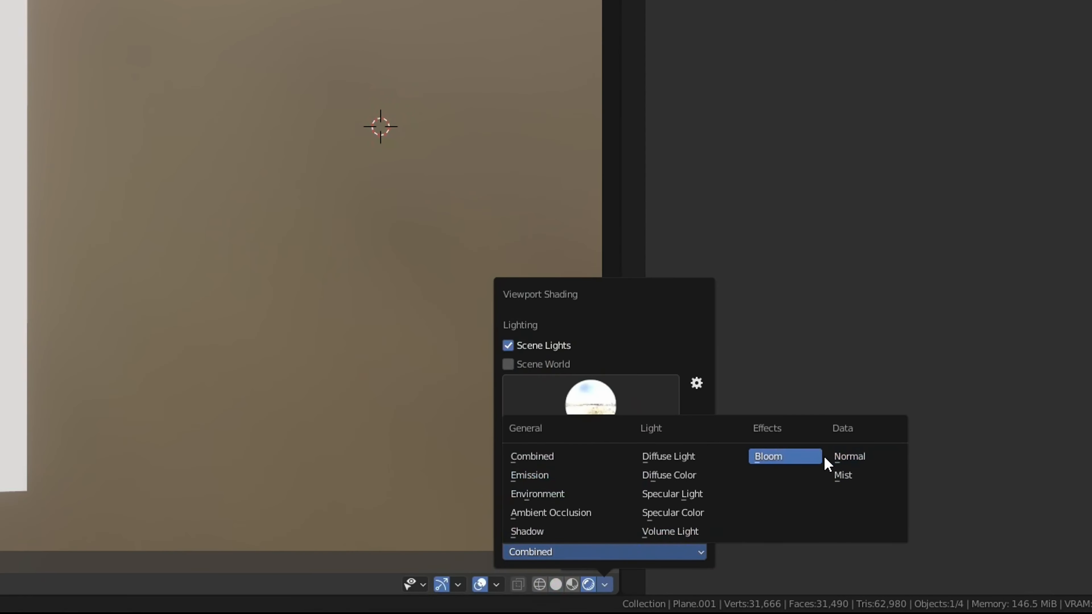
{"action": "left_click", "coordinate": [849, 475]}
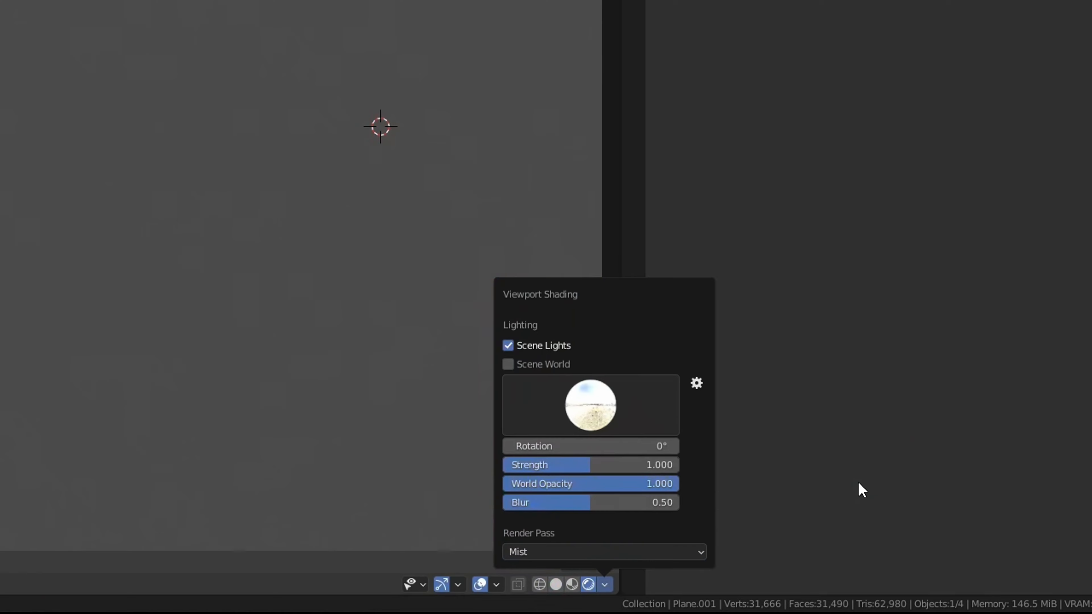
- Enable the Mist data pass for the scene's view layer
{"action": "left_click", "coordinate": [541, 96]}
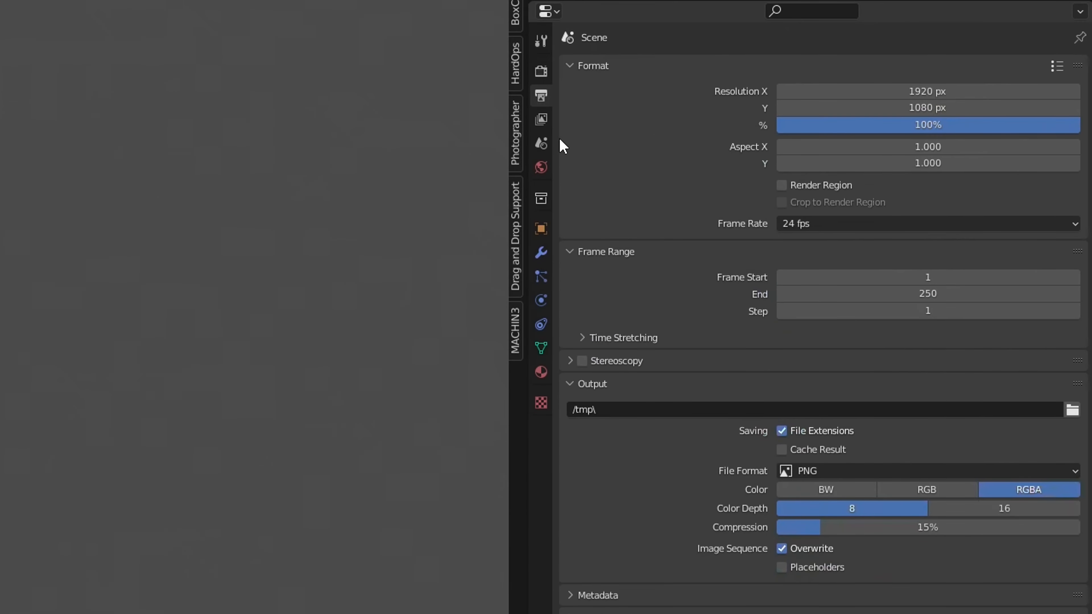
{"action": "left_click", "coordinate": [542, 118]}
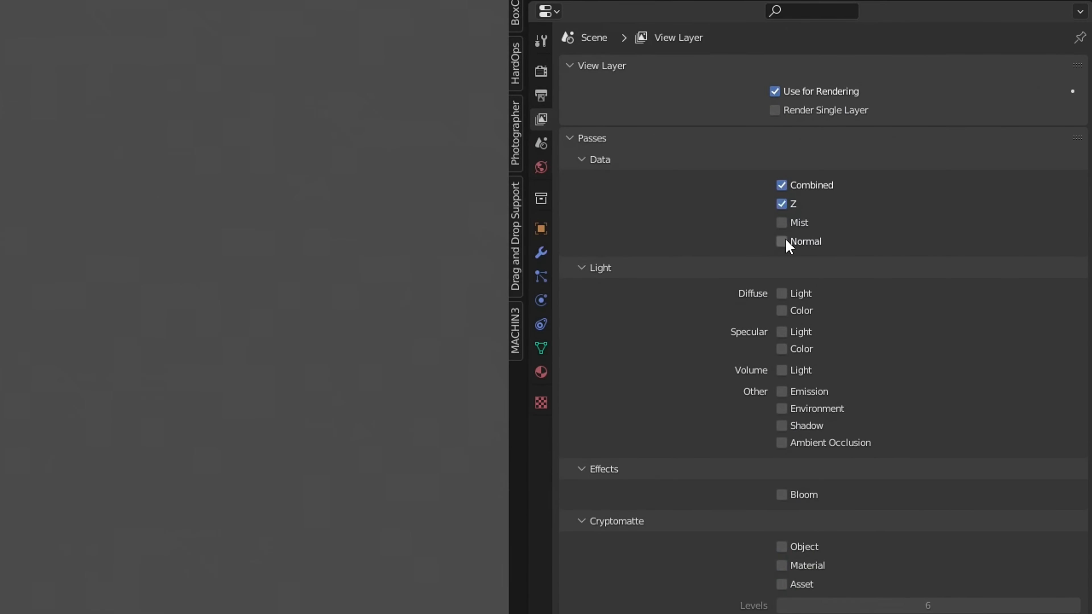
{"action": "left_click", "coordinate": [782, 222]}
- Set the start distance of the world's Mist Pass to about 1.7 m
{"action": "left_click", "coordinate": [542, 168]}
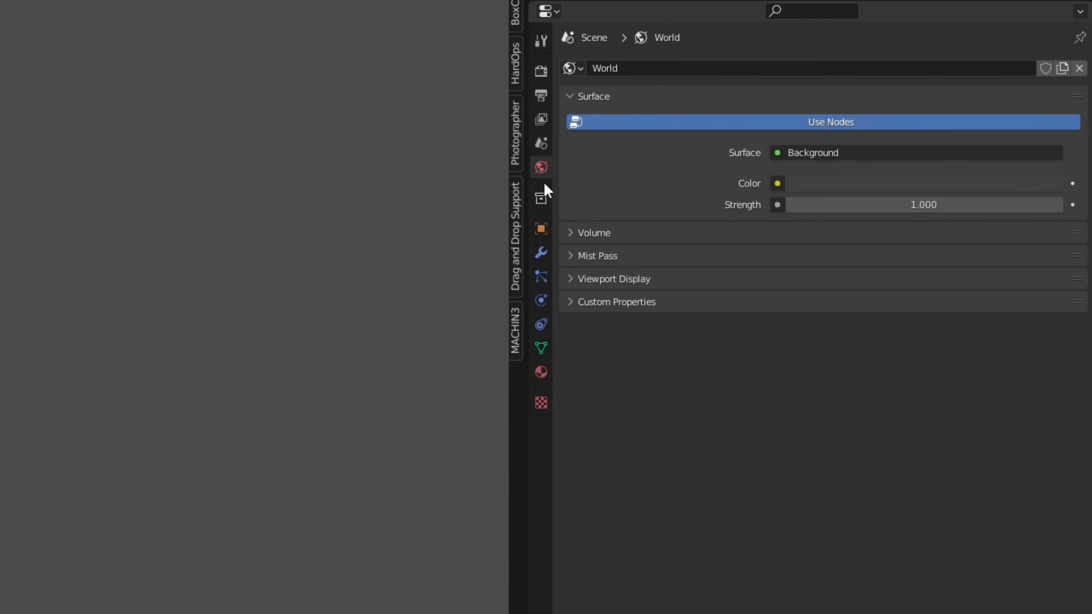
{"action": "left_click", "coordinate": [566, 255]}
{"action": "left_click_drag", "start_coordinate": [928, 280], "coordinate": [946, 280]}
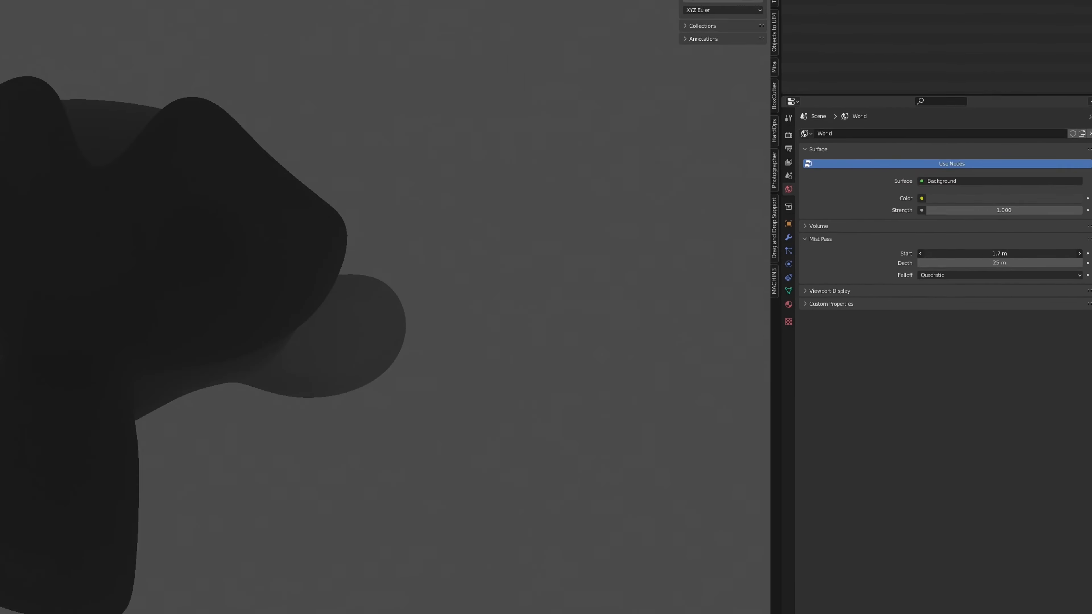